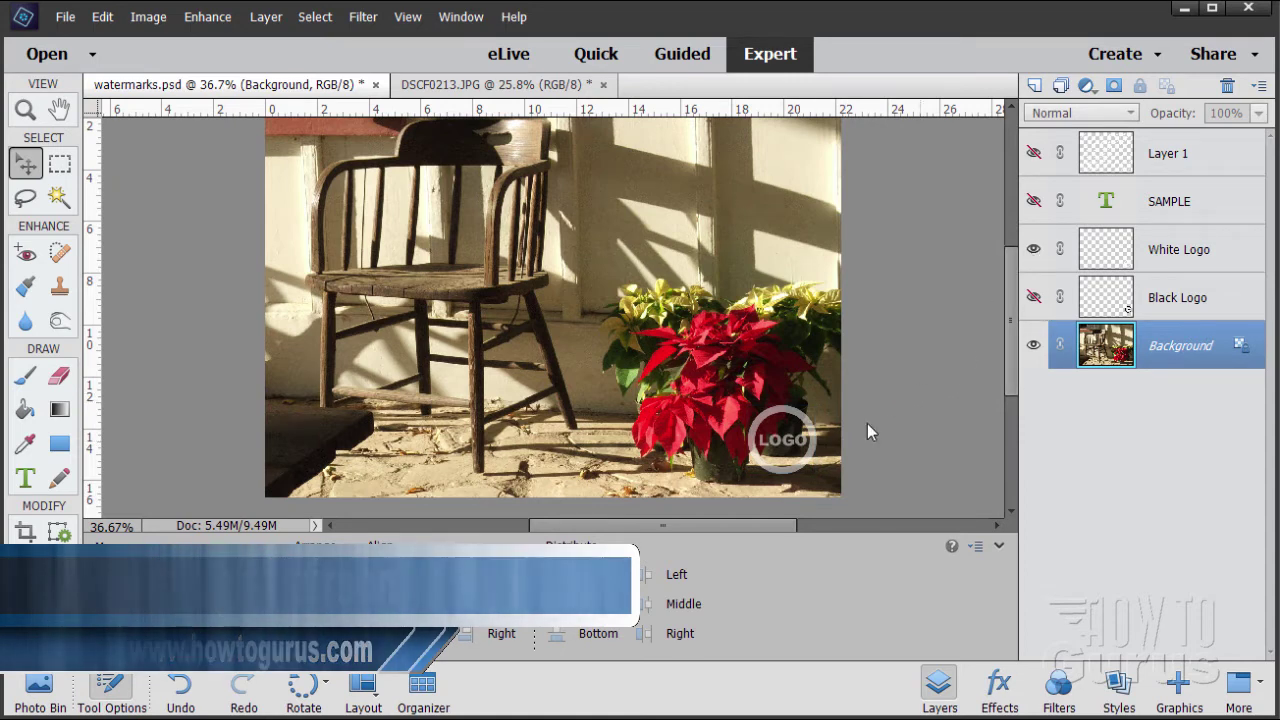
- Hide the White Logo layer, show Black Logo, and move the black logo up onto the light wall above the poinsettias
left_click(1035, 250)
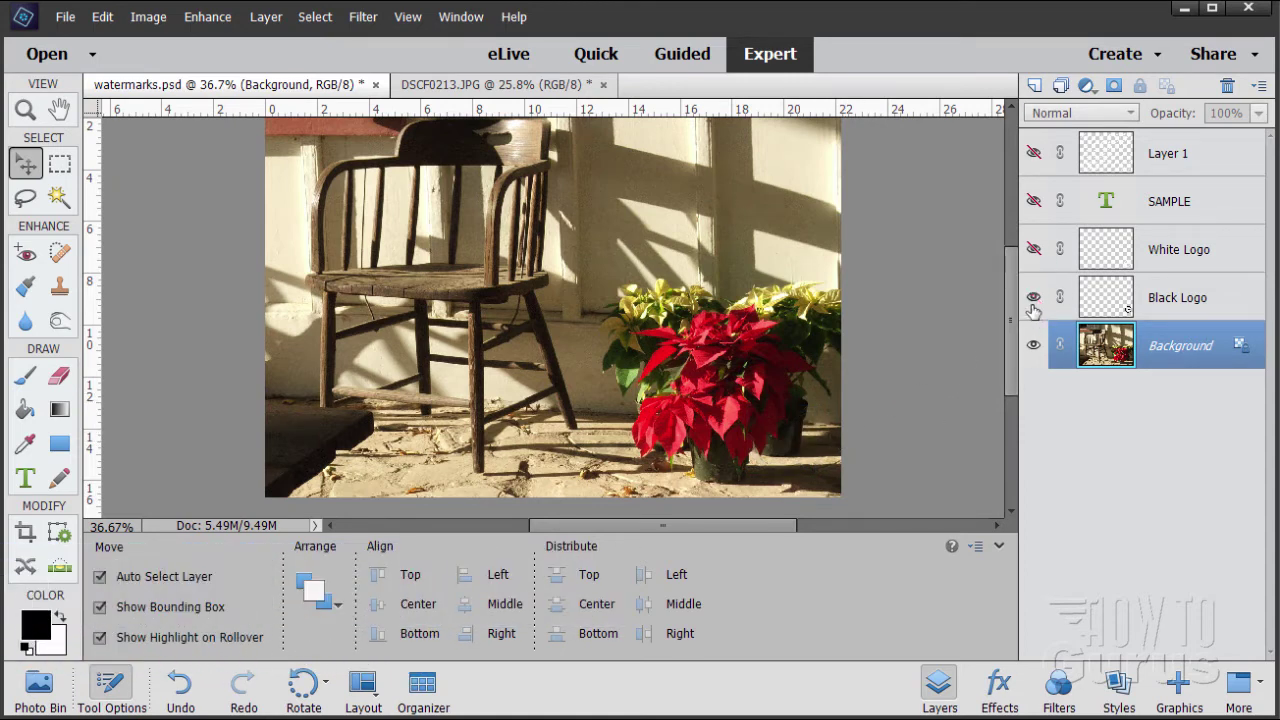
left_click(1034, 298)
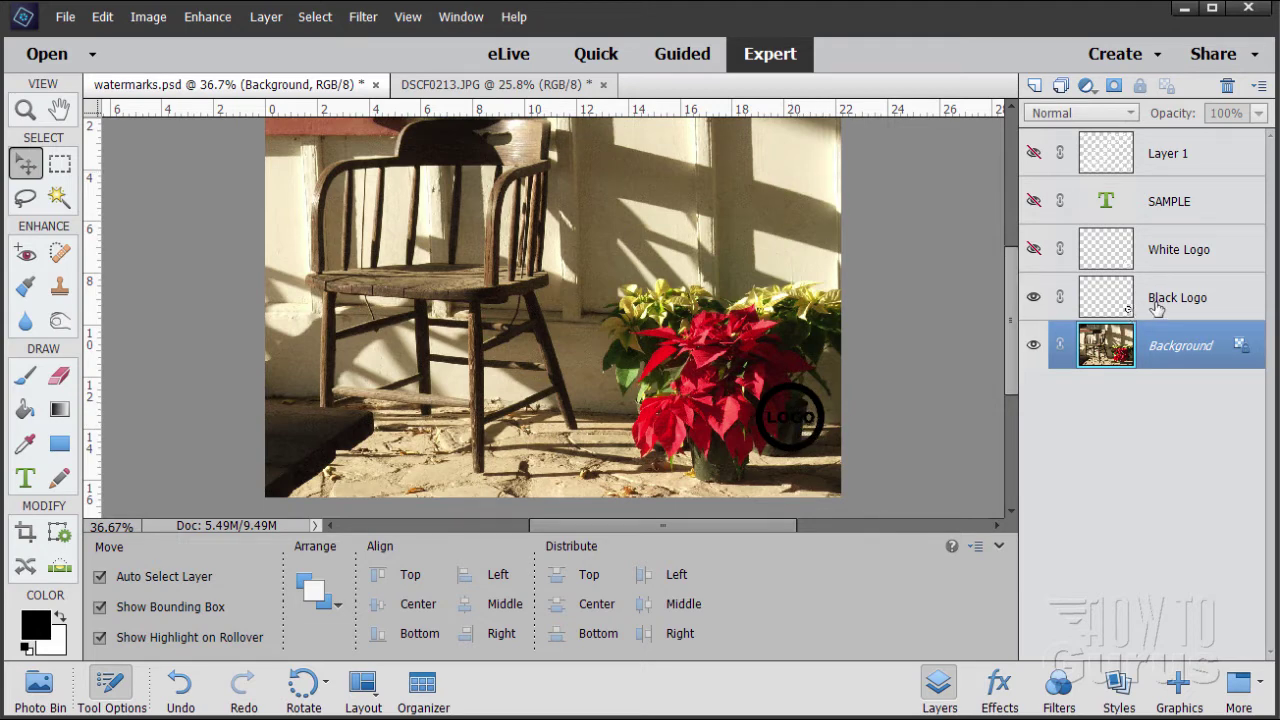
left_click(790, 417)
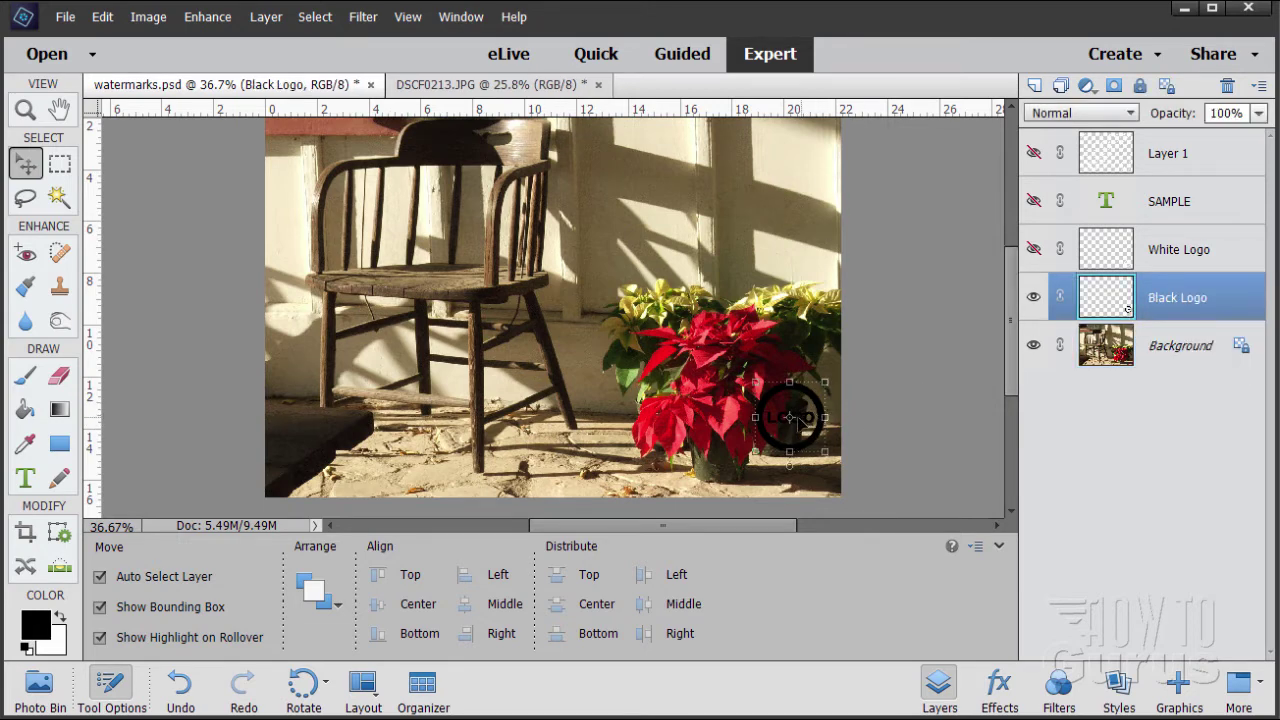
left_click_drag(790, 417, 792, 165)
- Hide Black Logo and preview the SAMPLE text and Layer 1 watermarks one at a time, hiding each again
left_click(1033, 296)
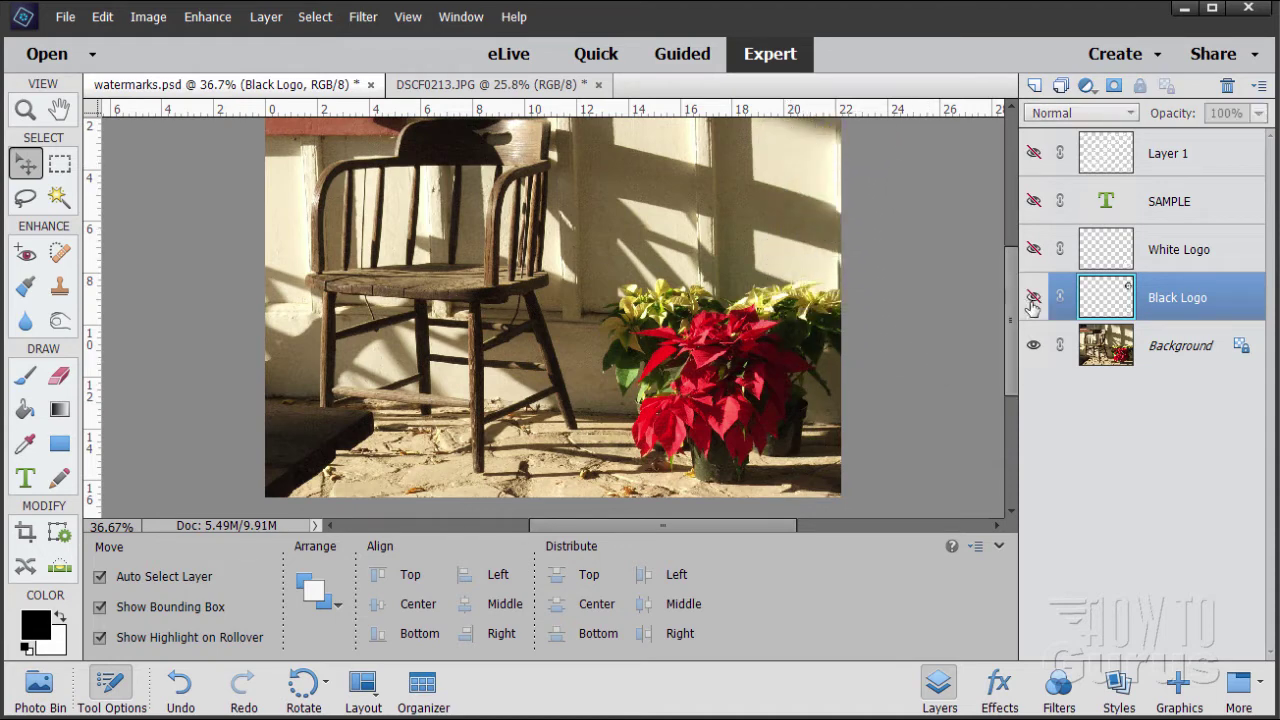
left_click(1033, 201)
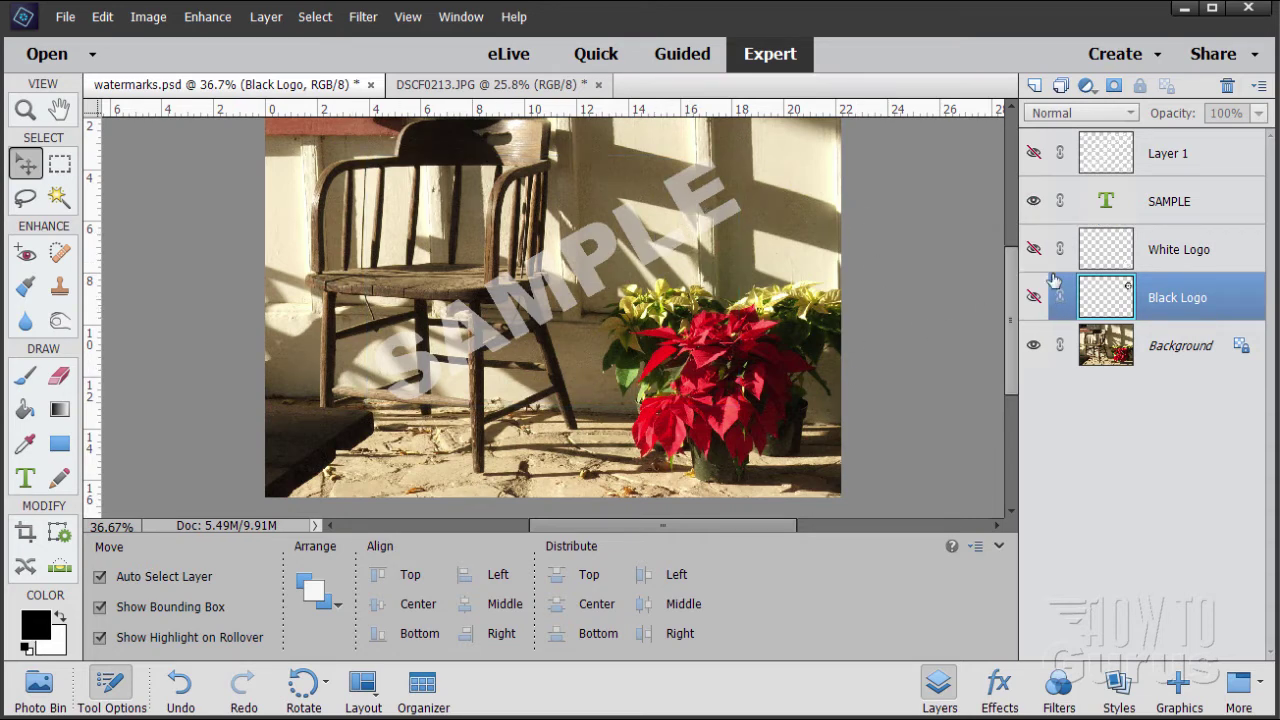
left_click(1032, 250)
left_click(1033, 249)
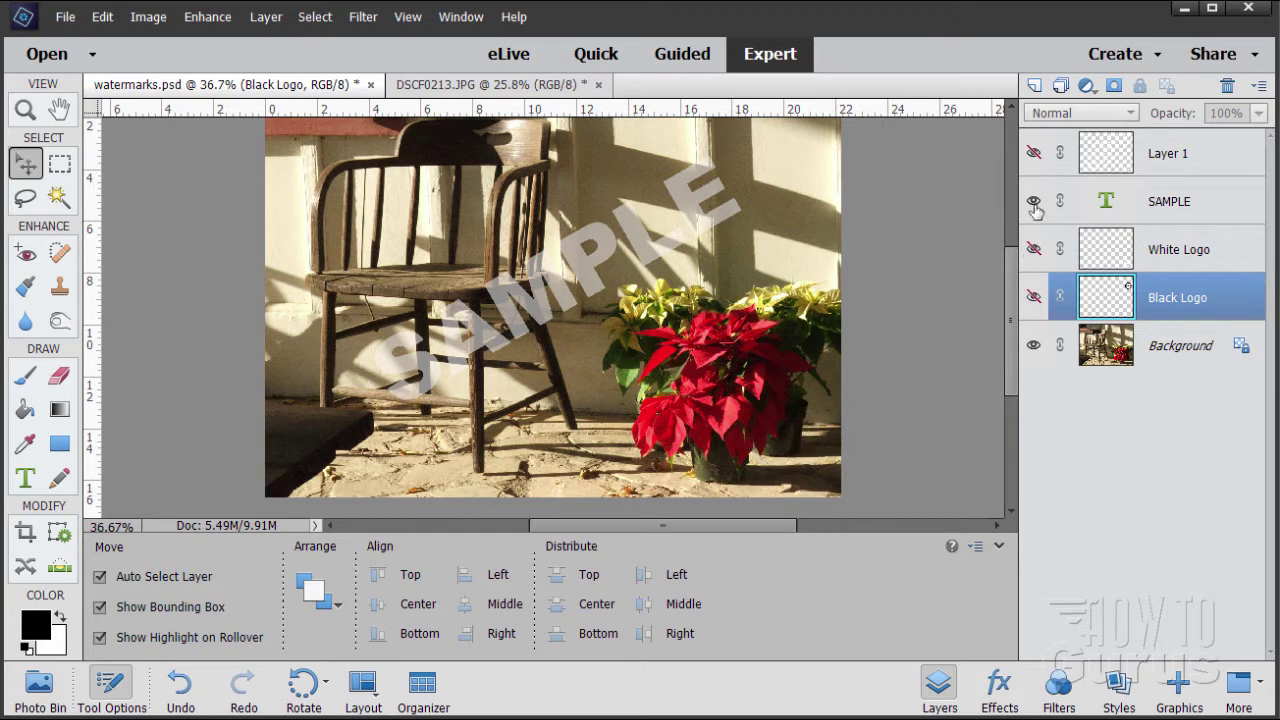
left_click(1033, 201)
left_click(1033, 153)
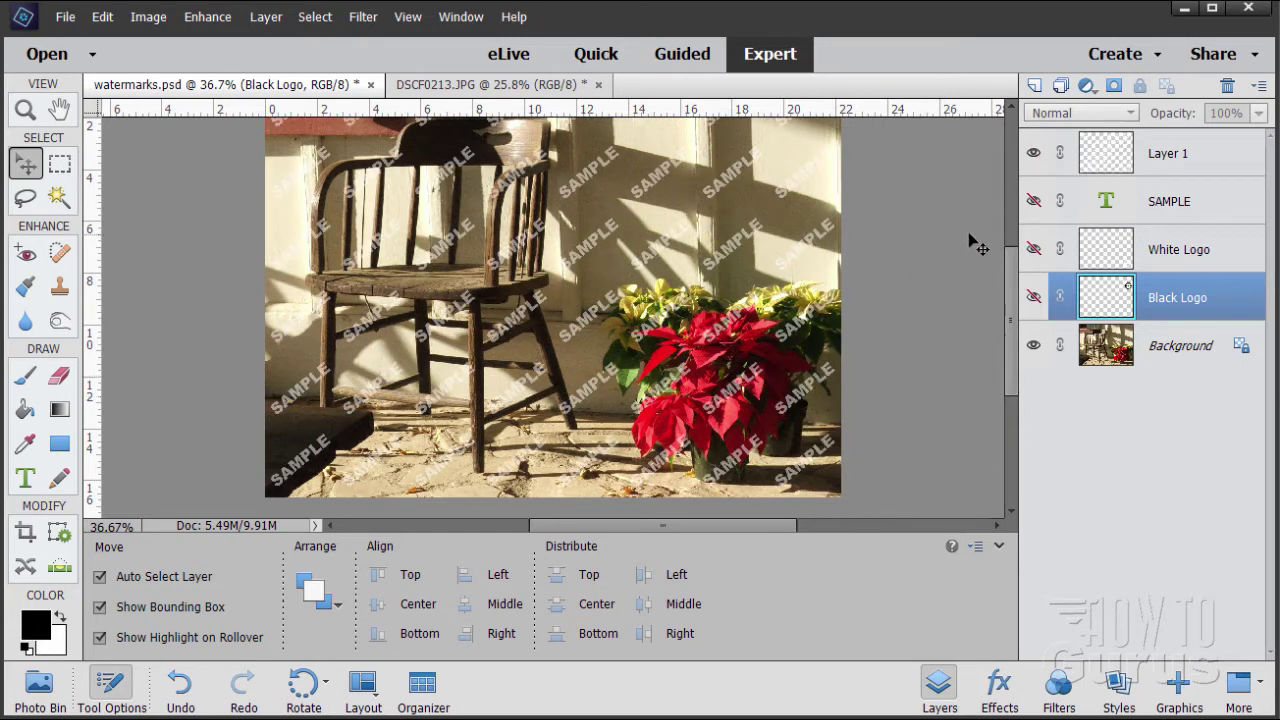
left_click(1033, 155)
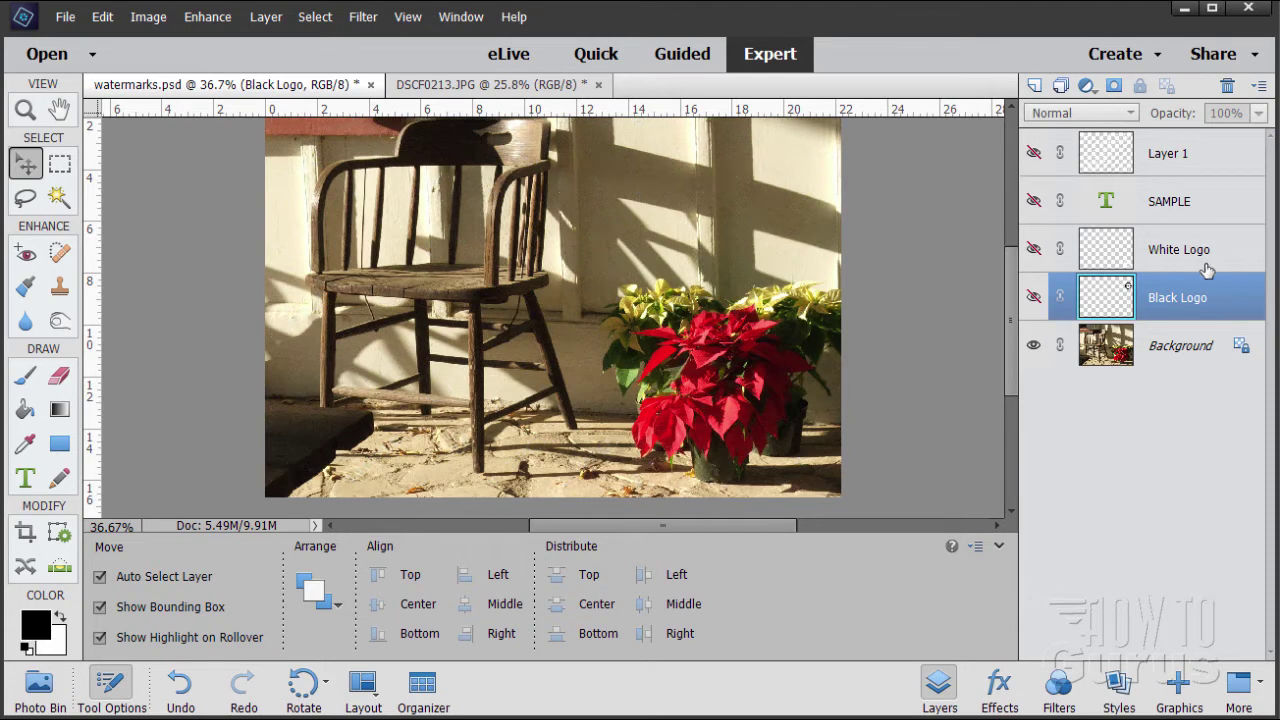
- Show the Black Logo layer, shift the logo slightly left on the wall, and hide the layer again
left_click(1033, 296)
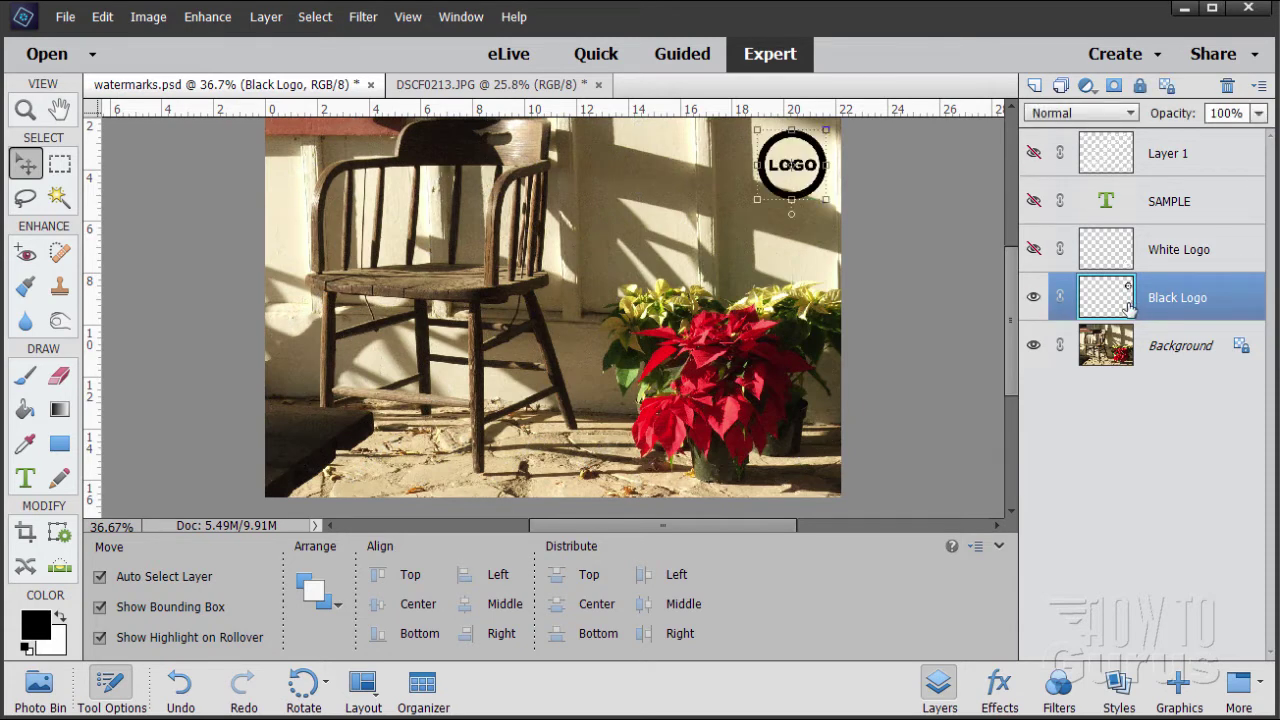
mouse_move(795, 167)
left_mouse_down()
mouse_move(789, 239)
mouse_move(787, 168)
left_mouse_up()
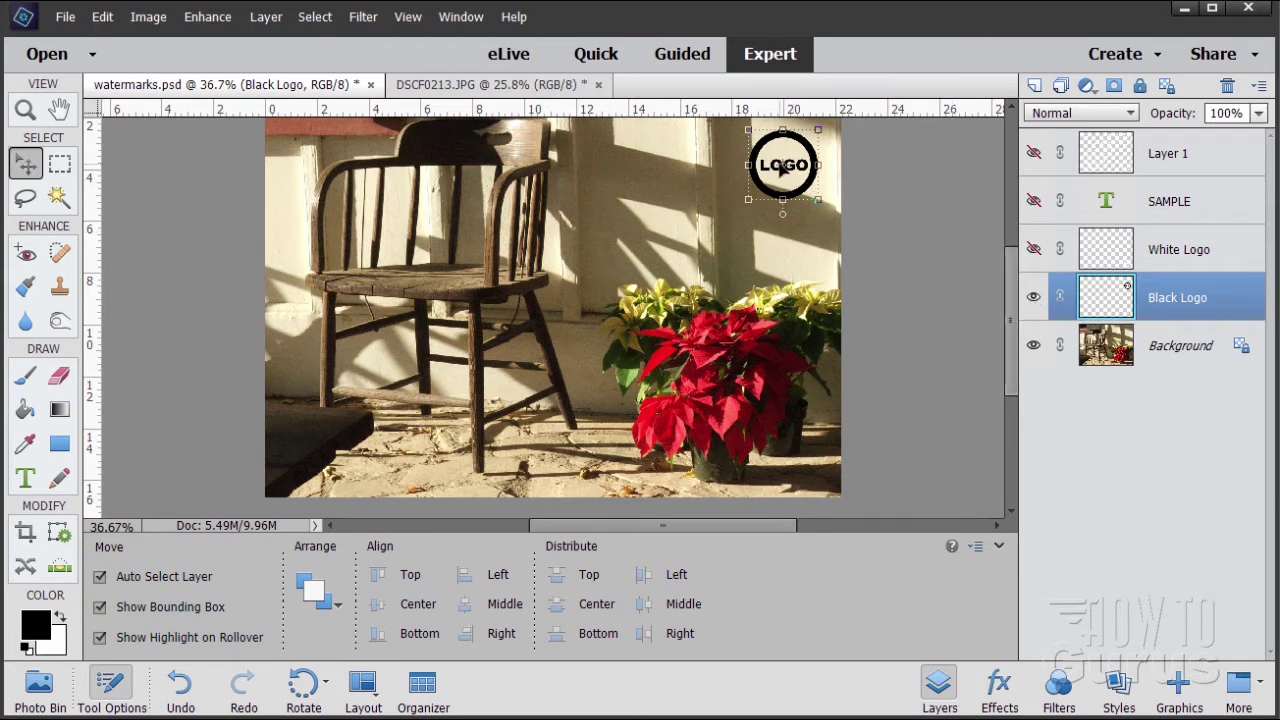
left_click(1034, 298)
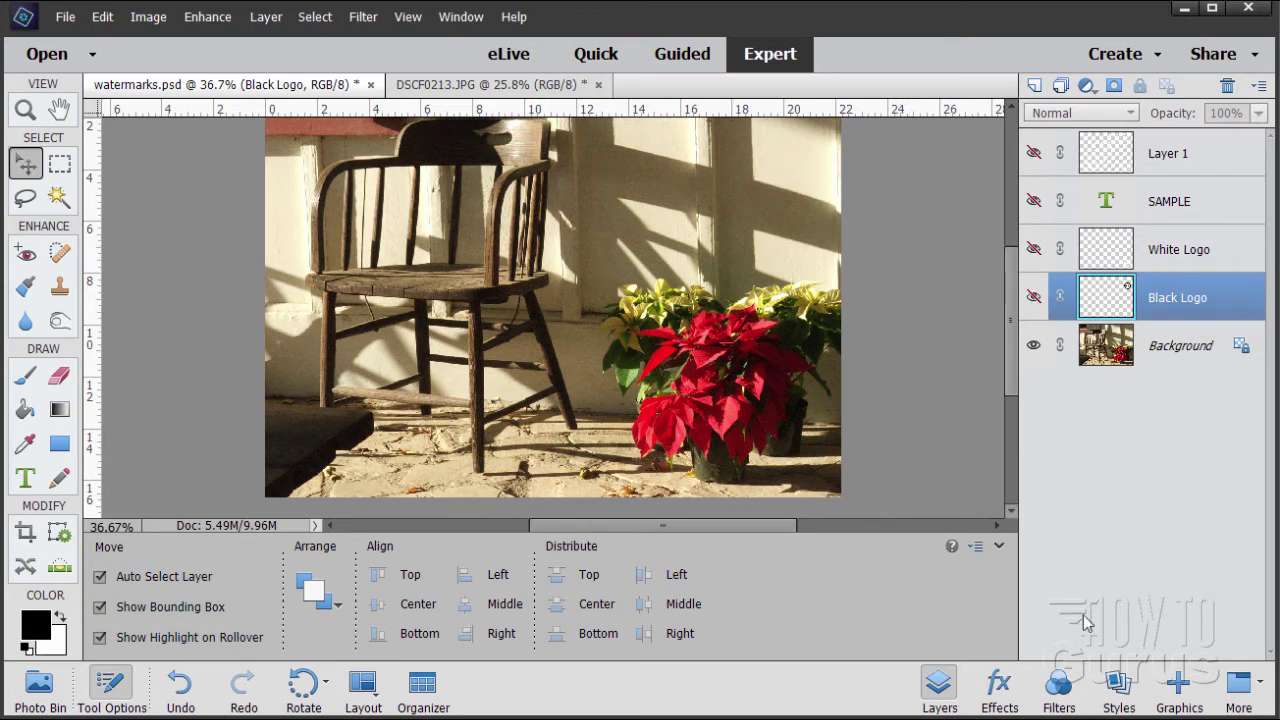
- Browse the Shapes graphics and add the black concentric-circle target shape to the photo
left_click(1180, 688)
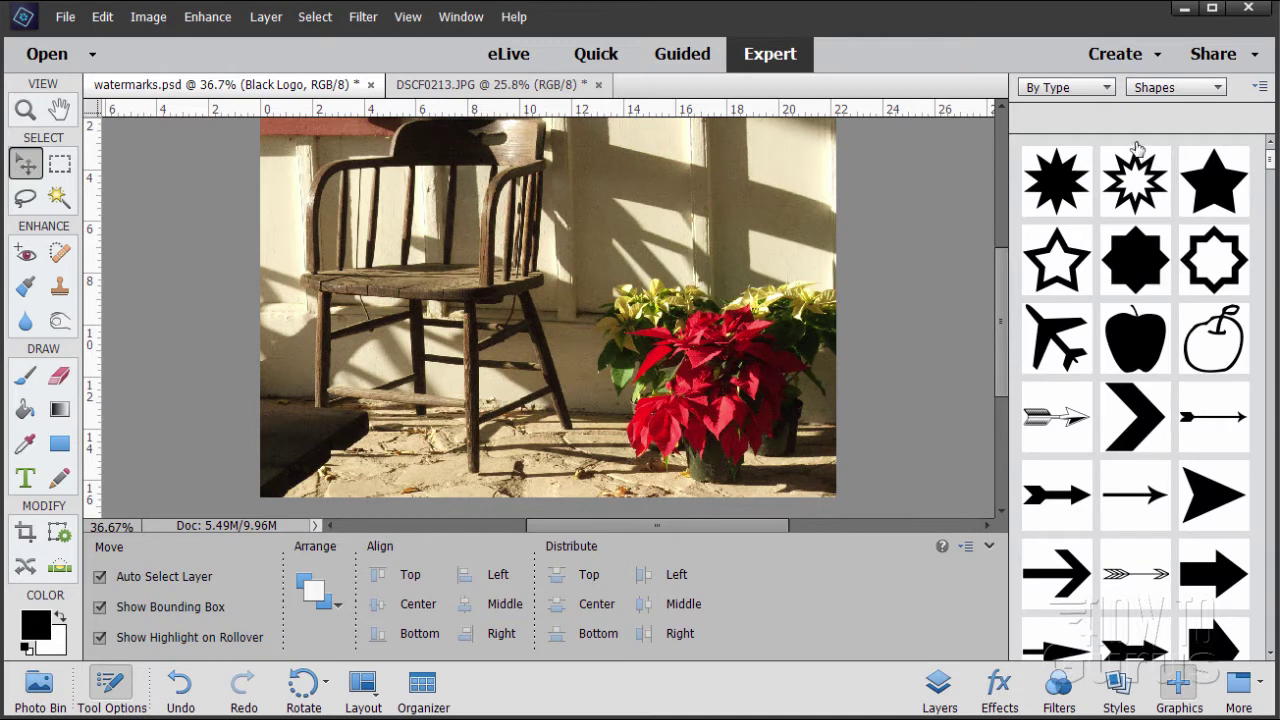
left_click(1175, 87)
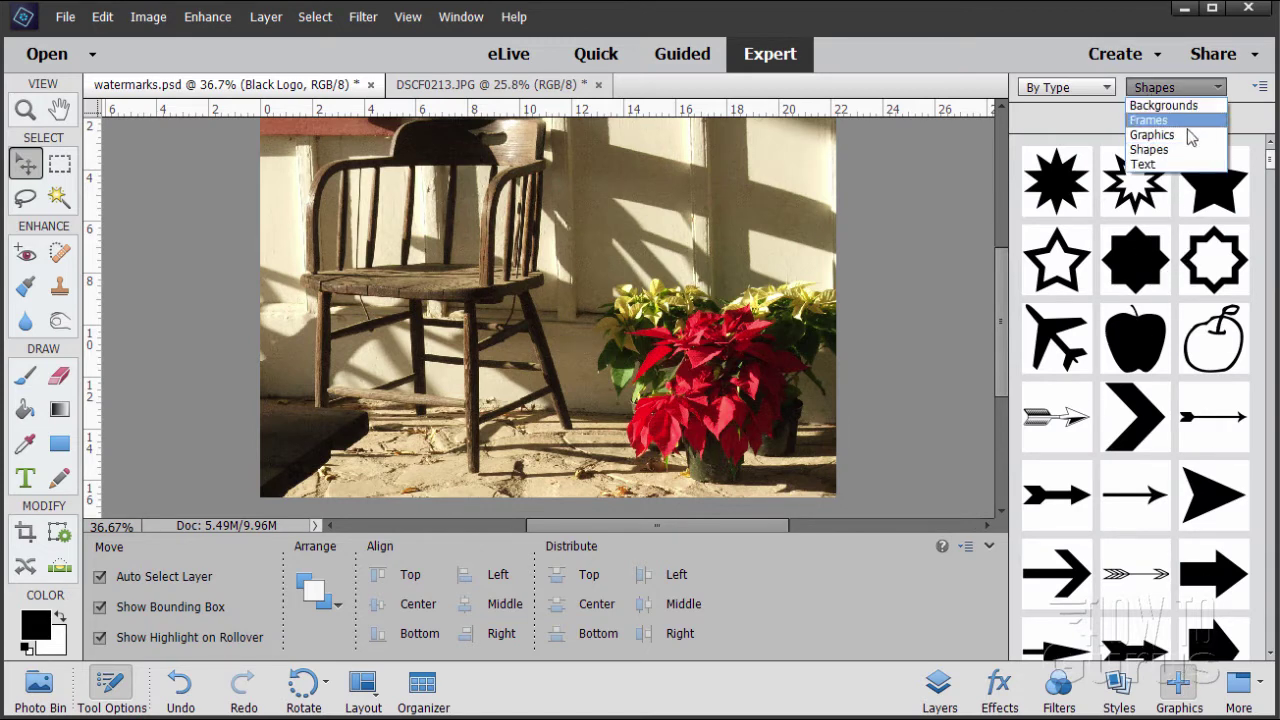
left_click(1161, 153)
scroll(1150, 360, "down", 3)
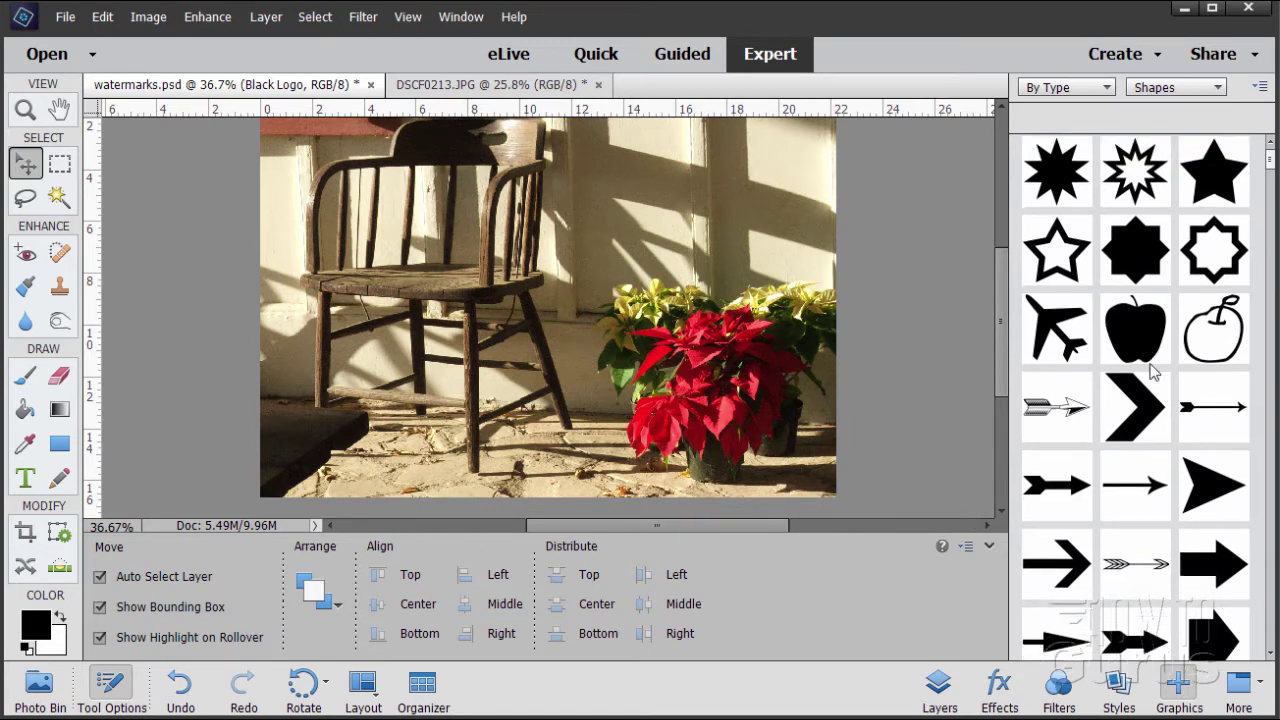
scroll(1155, 372, "down", 10)
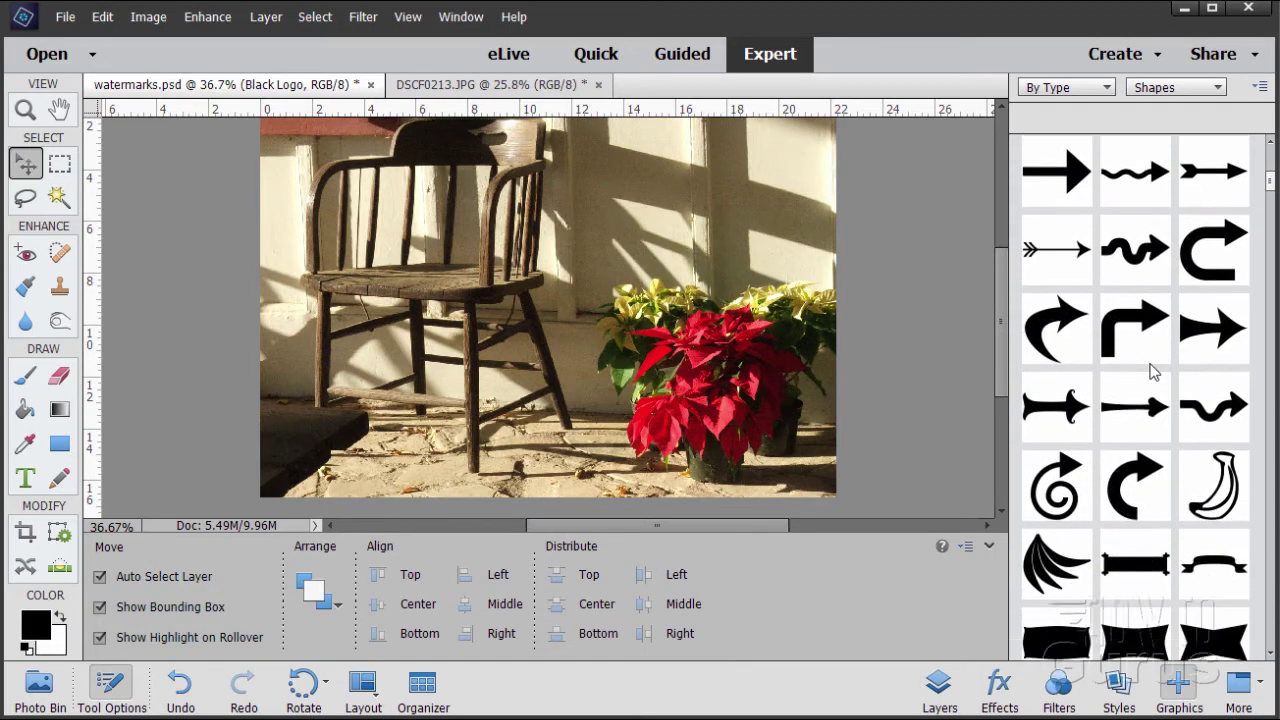
scroll(1155, 372, "down", 6)
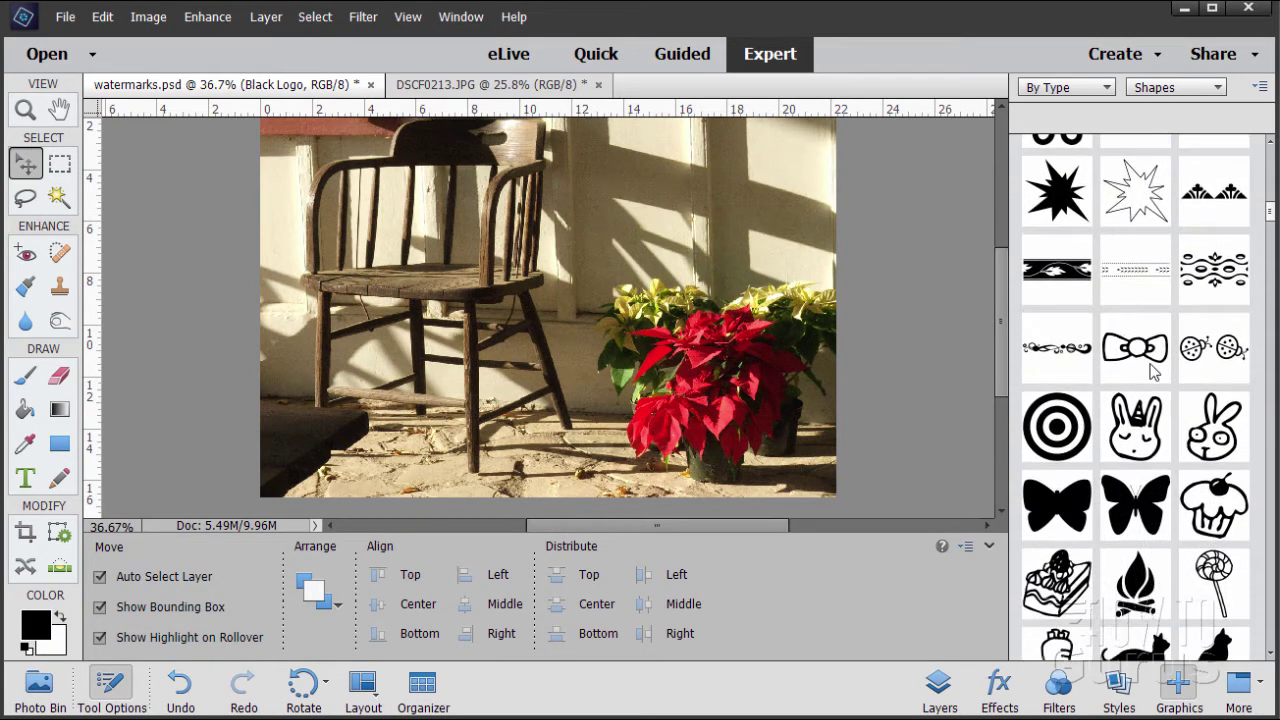
double_click(1047, 432)
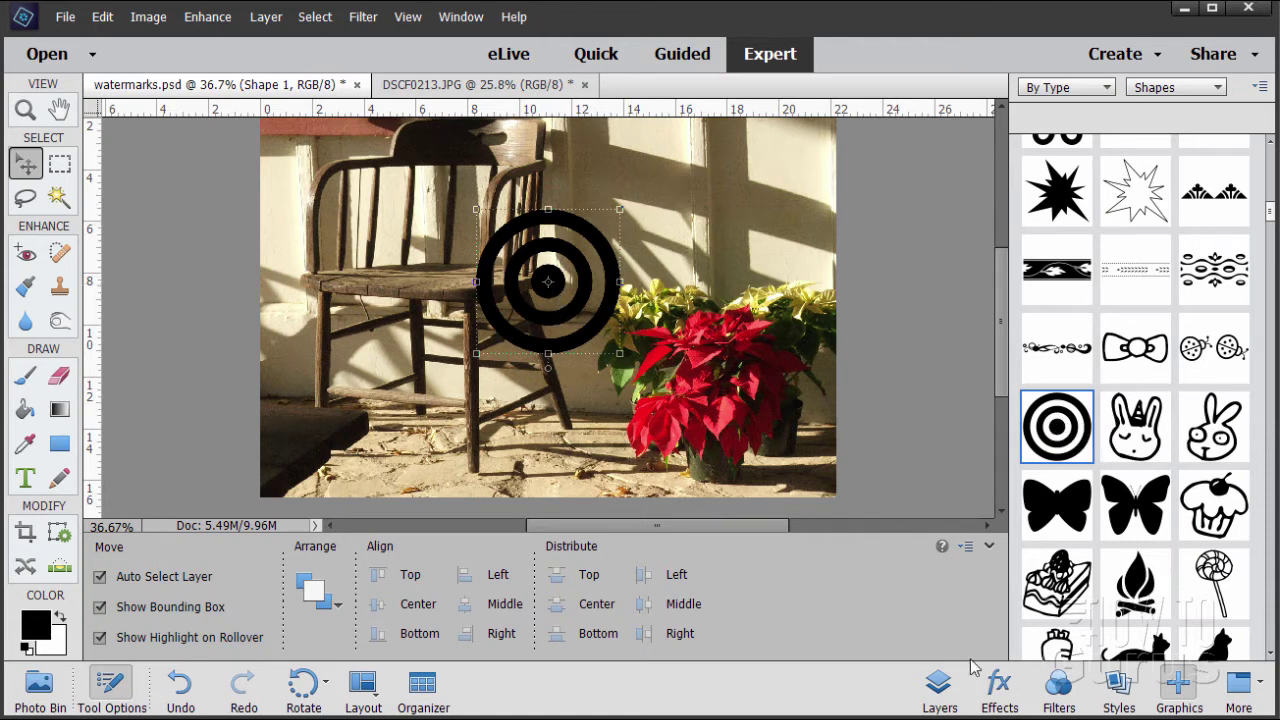
- Simplify the Shape 1 layer holding the target shape
left_click(937, 690)
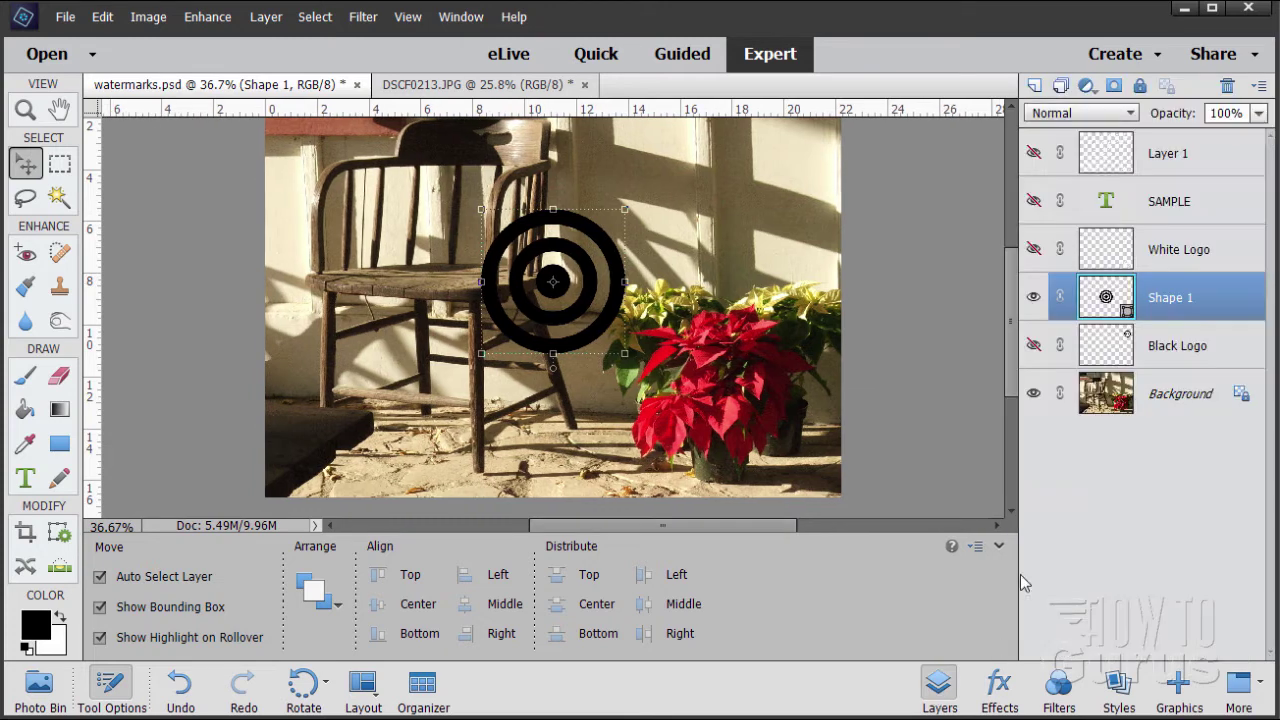
right_click(1167, 306)
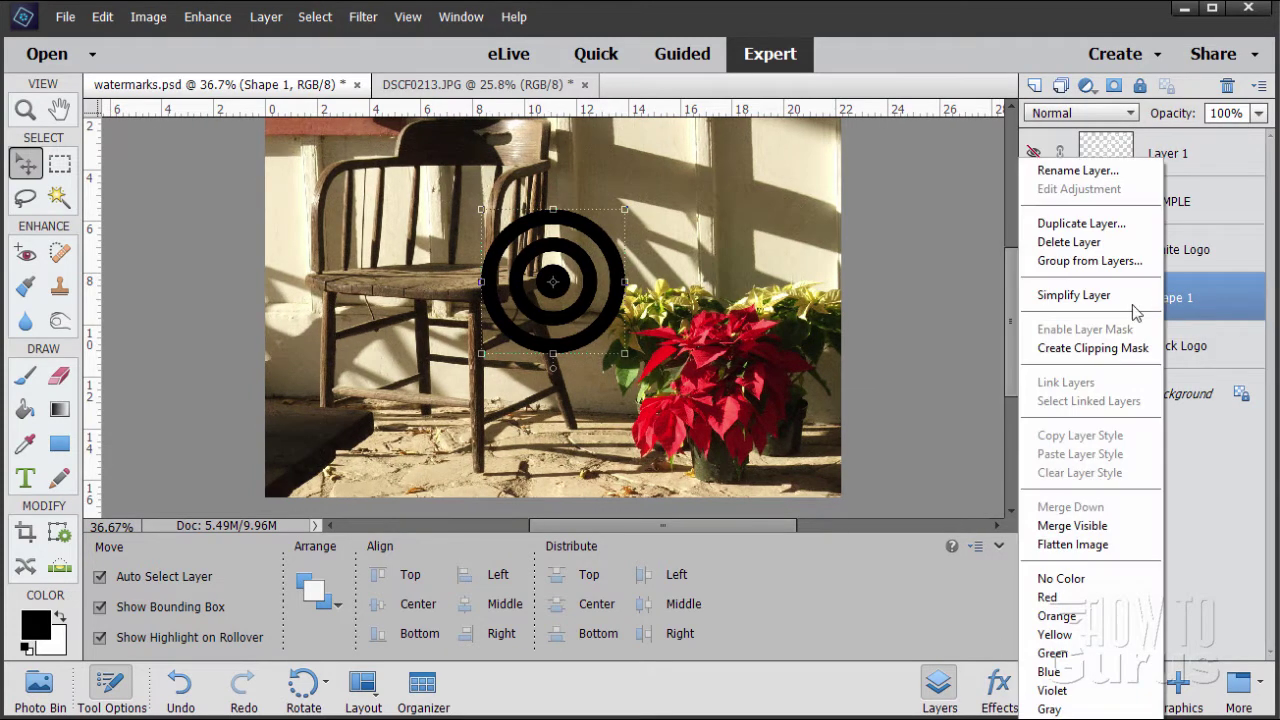
left_click(1073, 295)
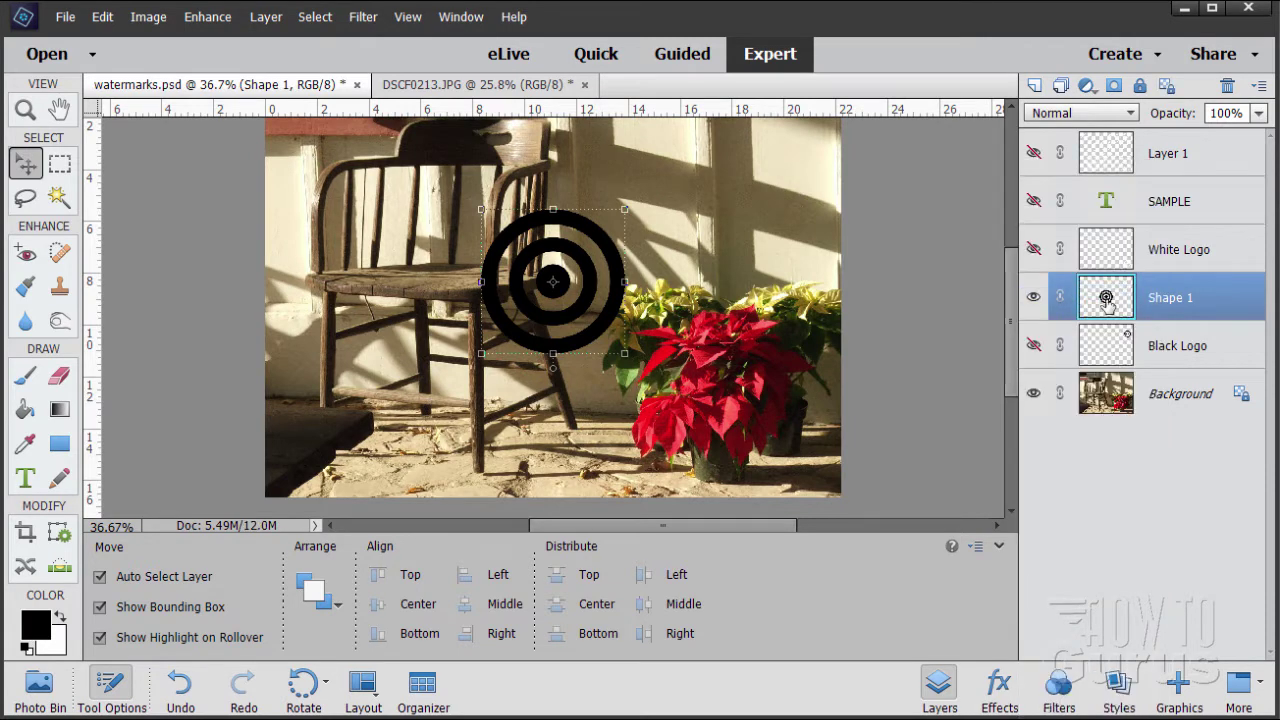
- Select the target shape's solid centre dot with the Magic Wand and delete it
left_click(28, 110)
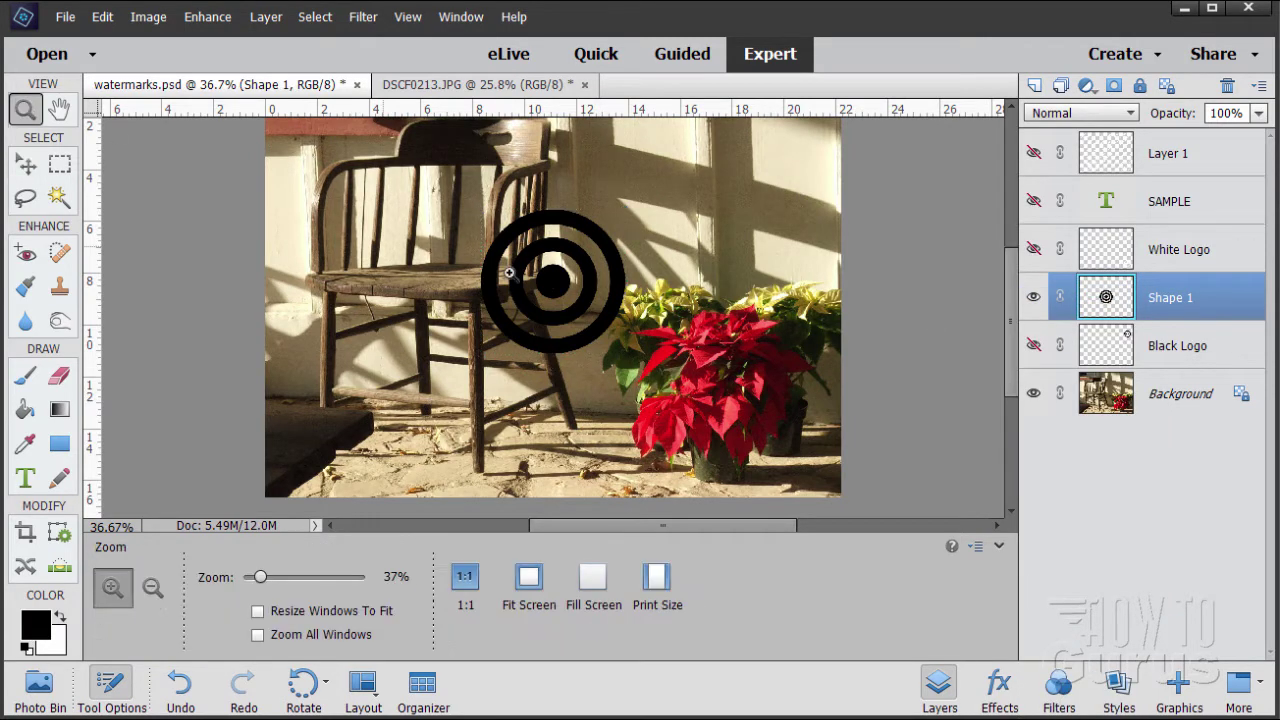
left_click(547, 286)
left_click(545, 288)
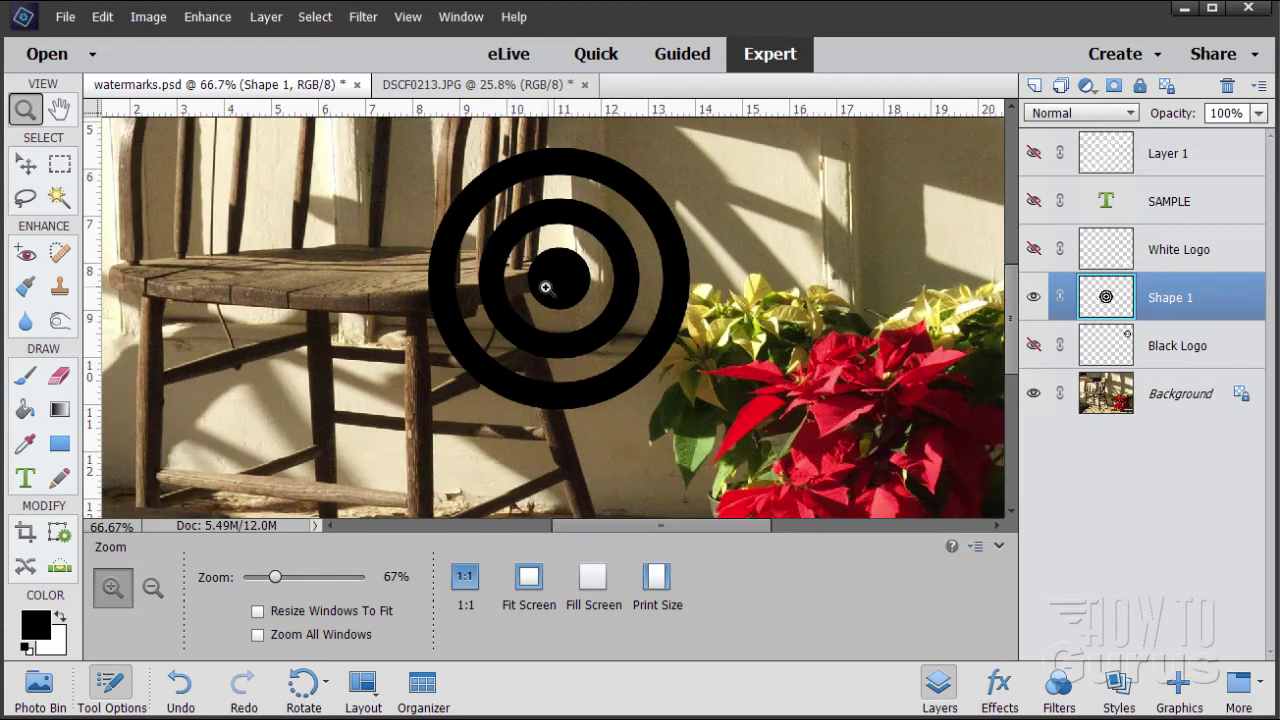
left_click(59, 197)
left_click(556, 285)
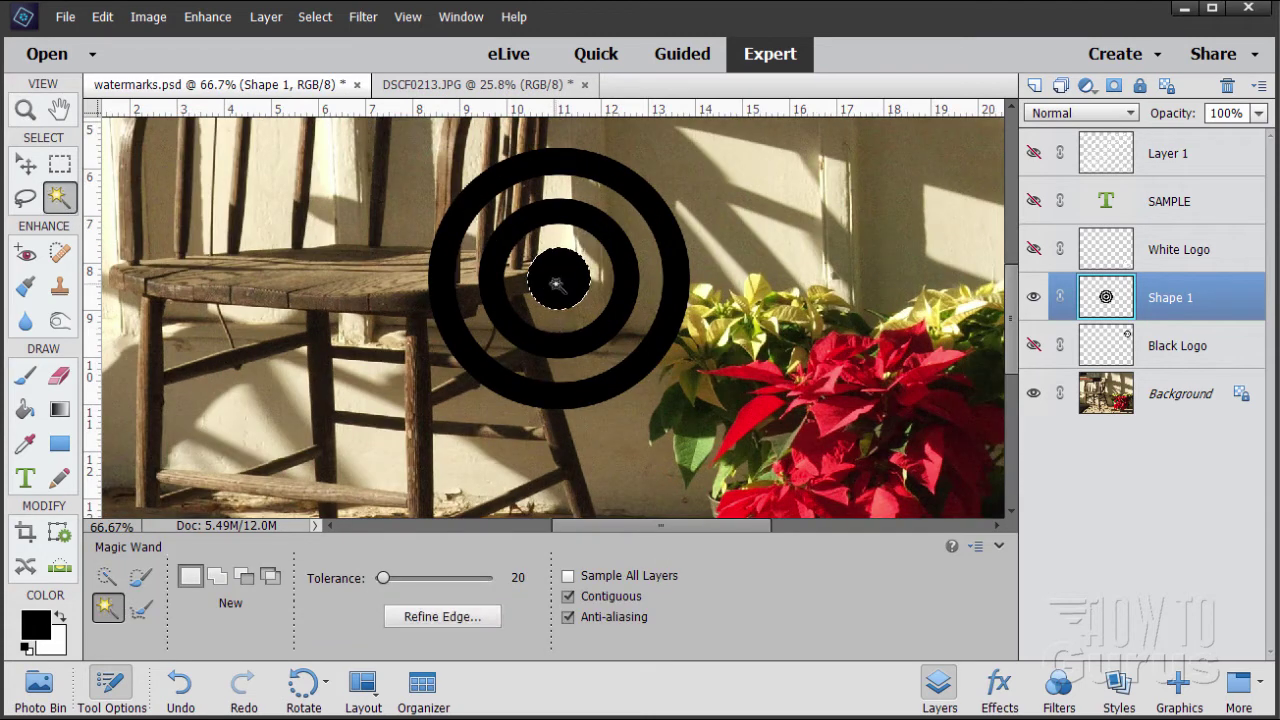
key("Delete")
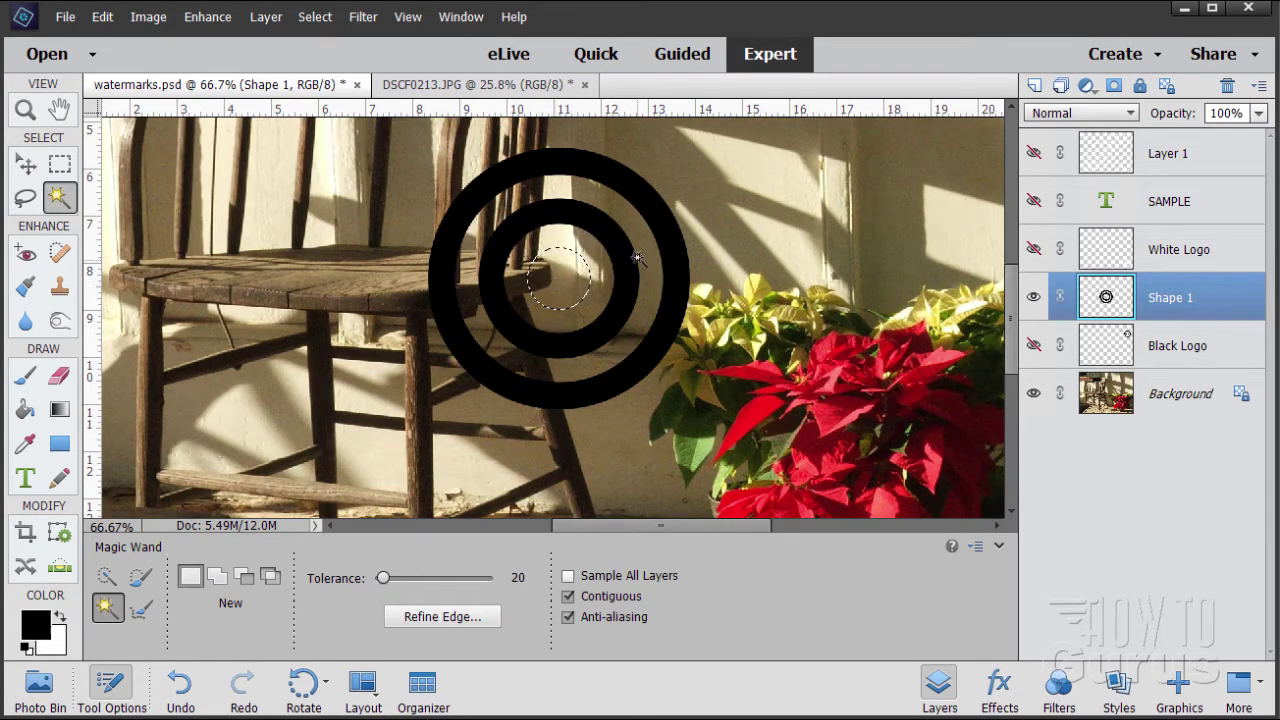
- Select and delete the target shape's inner ring, leaving only the outer ring, and clear the selection
left_click(627, 262)
key("Delete")
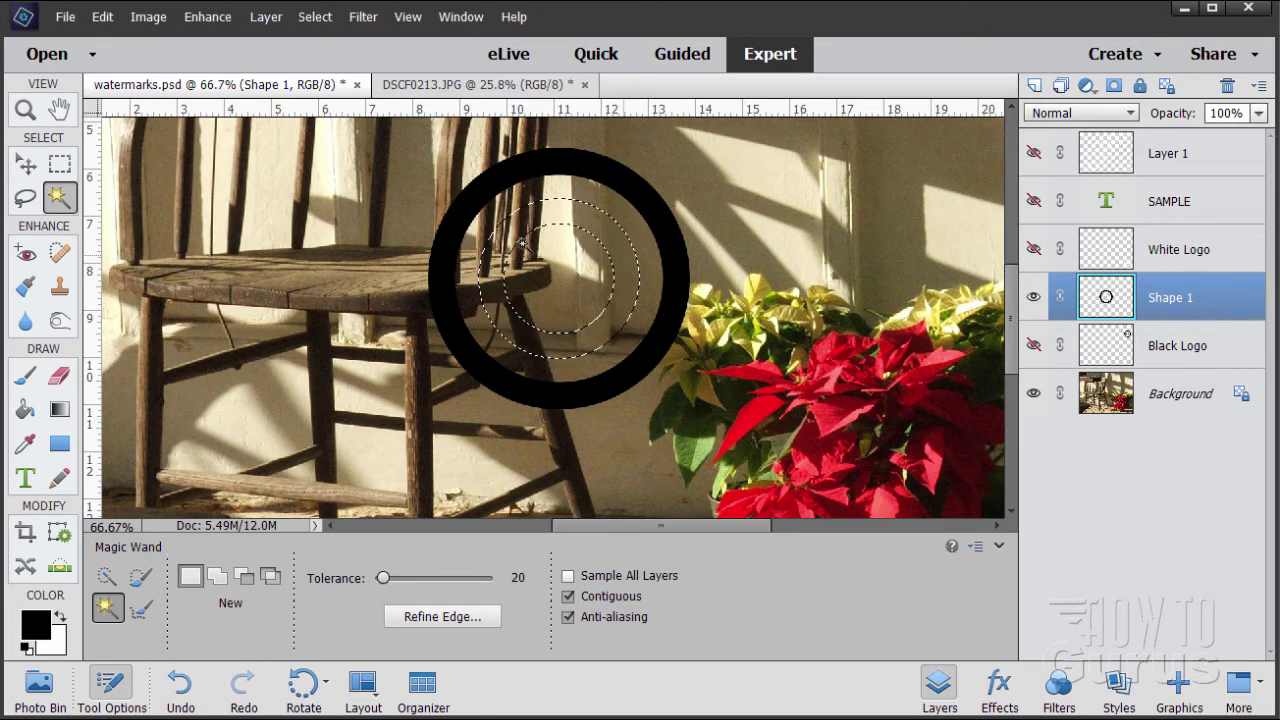
left_click(314, 17)
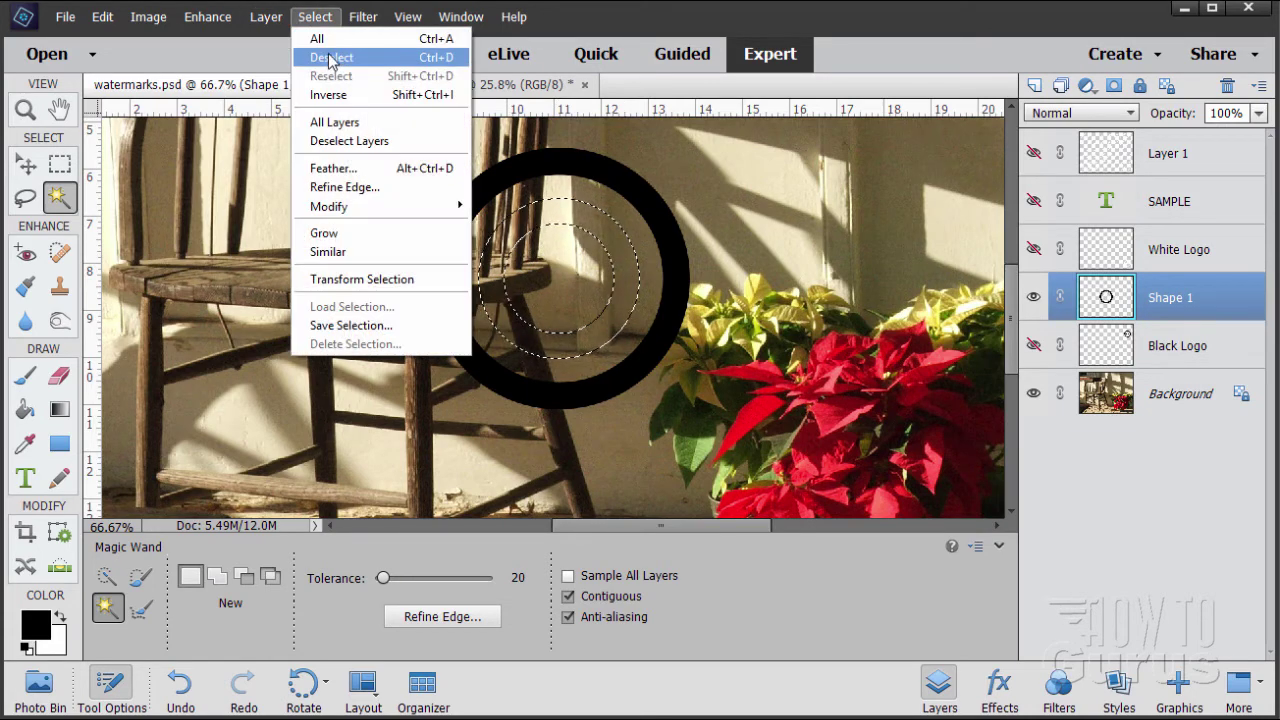
left_click(330, 52)
- Shift the ring slightly down and left, and add the Arial Black text "LOGO" inside it
left_click(26, 163)
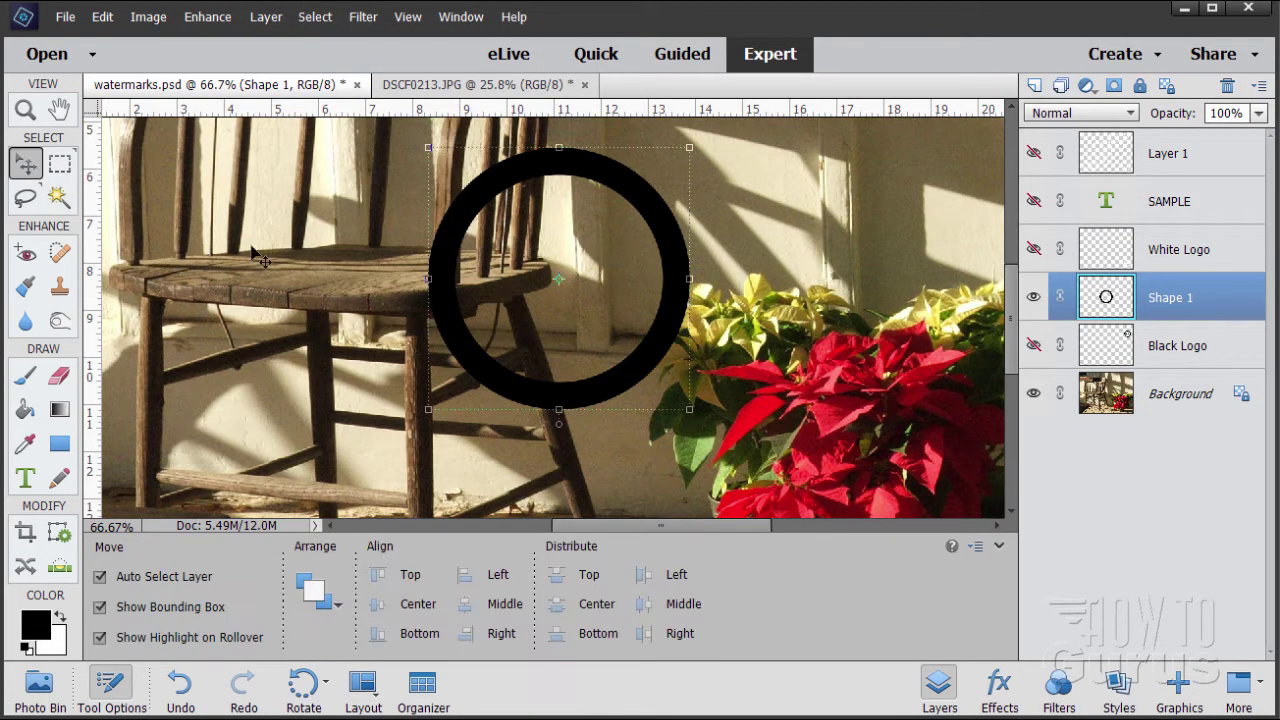
left_click_drag(625, 383, 612, 422)
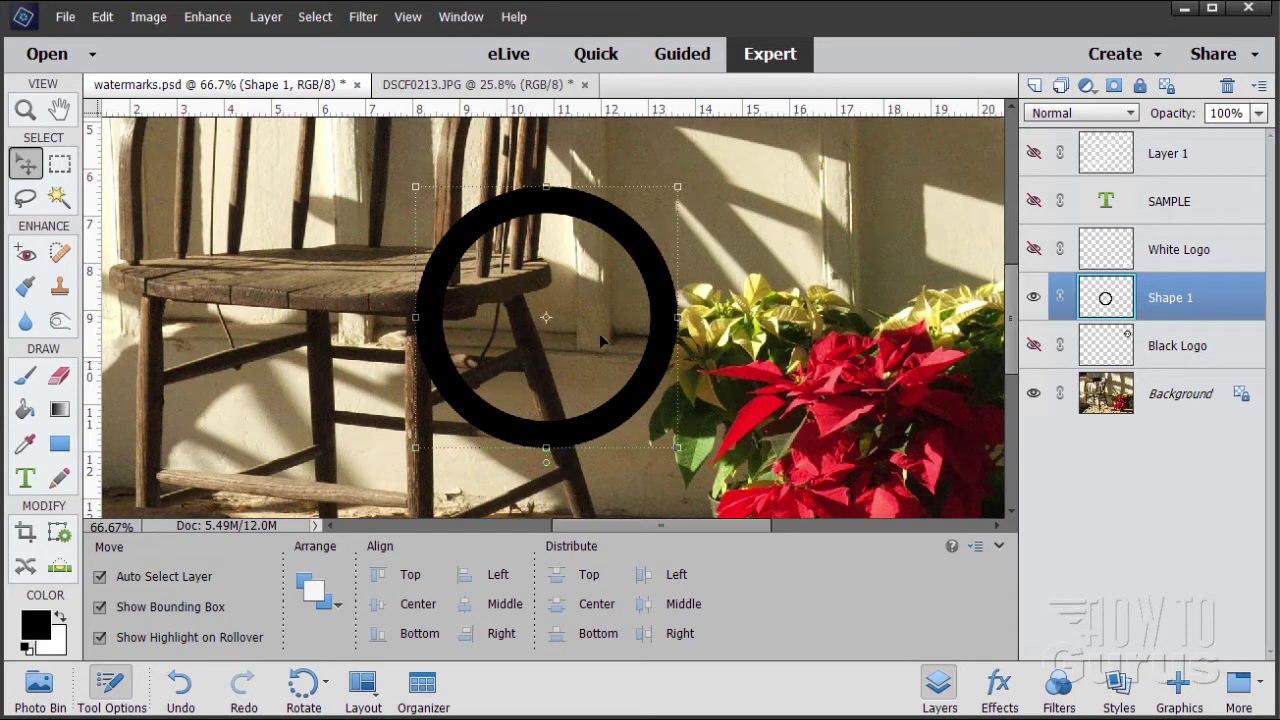
left_click(26, 480)
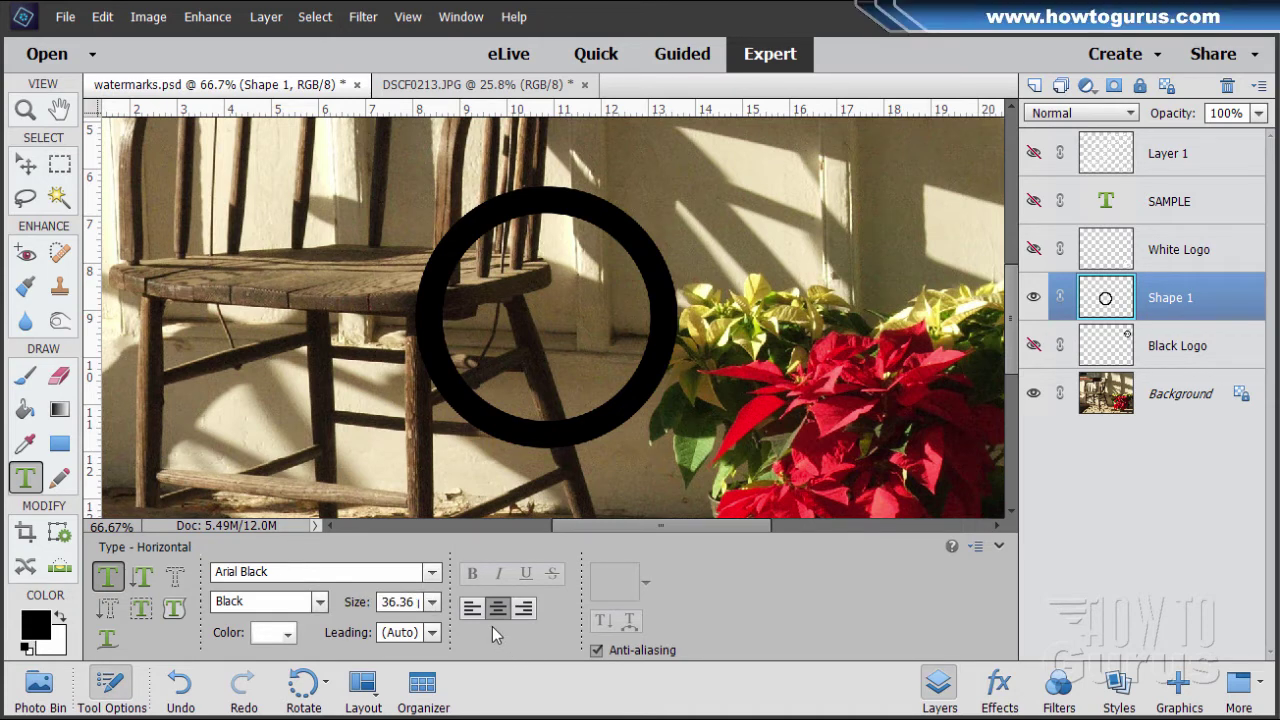
left_click(504, 318)
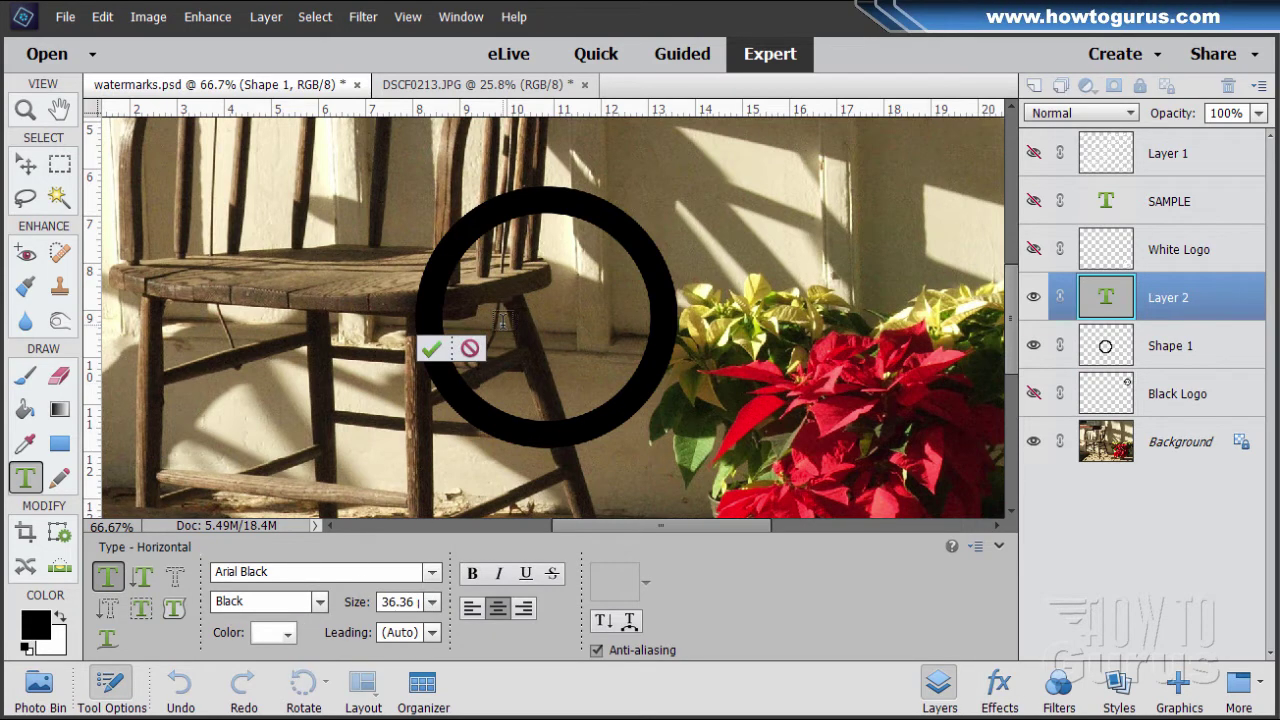
type("LOGO")
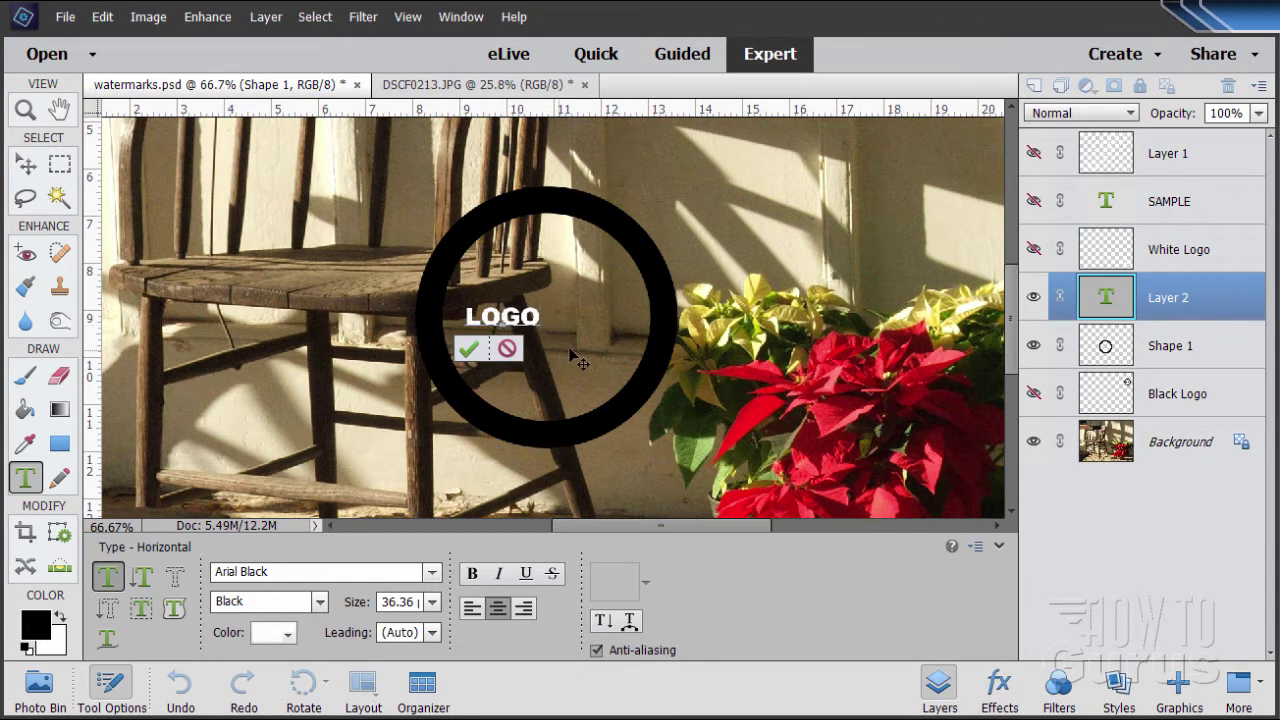
key("ctrl+Return")
key("v")
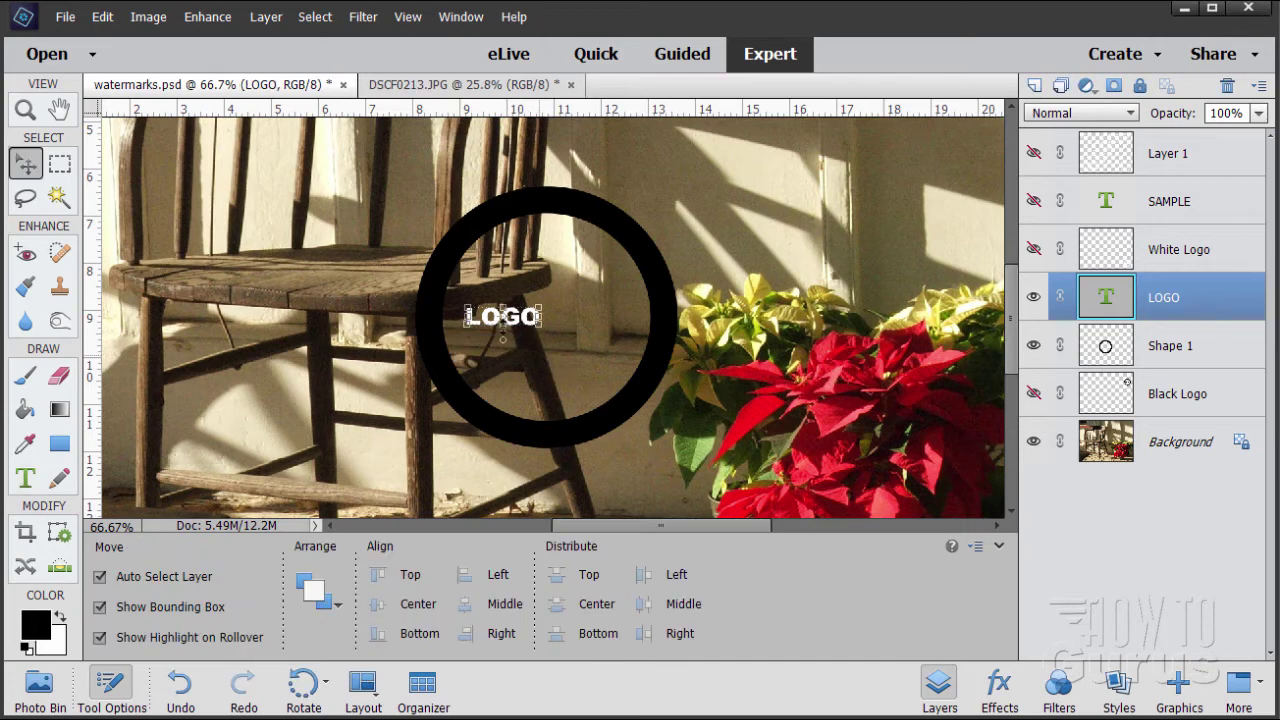
- Recolour the "LOGO" text inside the ring to black
double_click(487, 318)
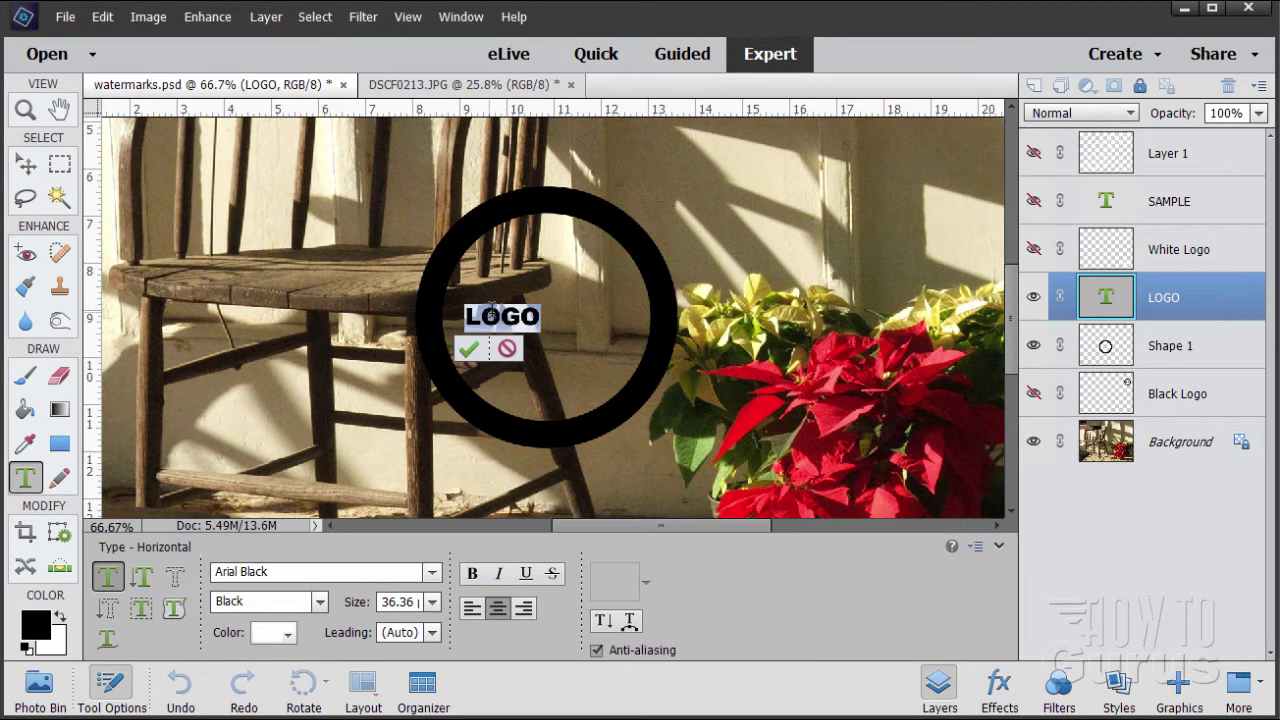
left_click(280, 634)
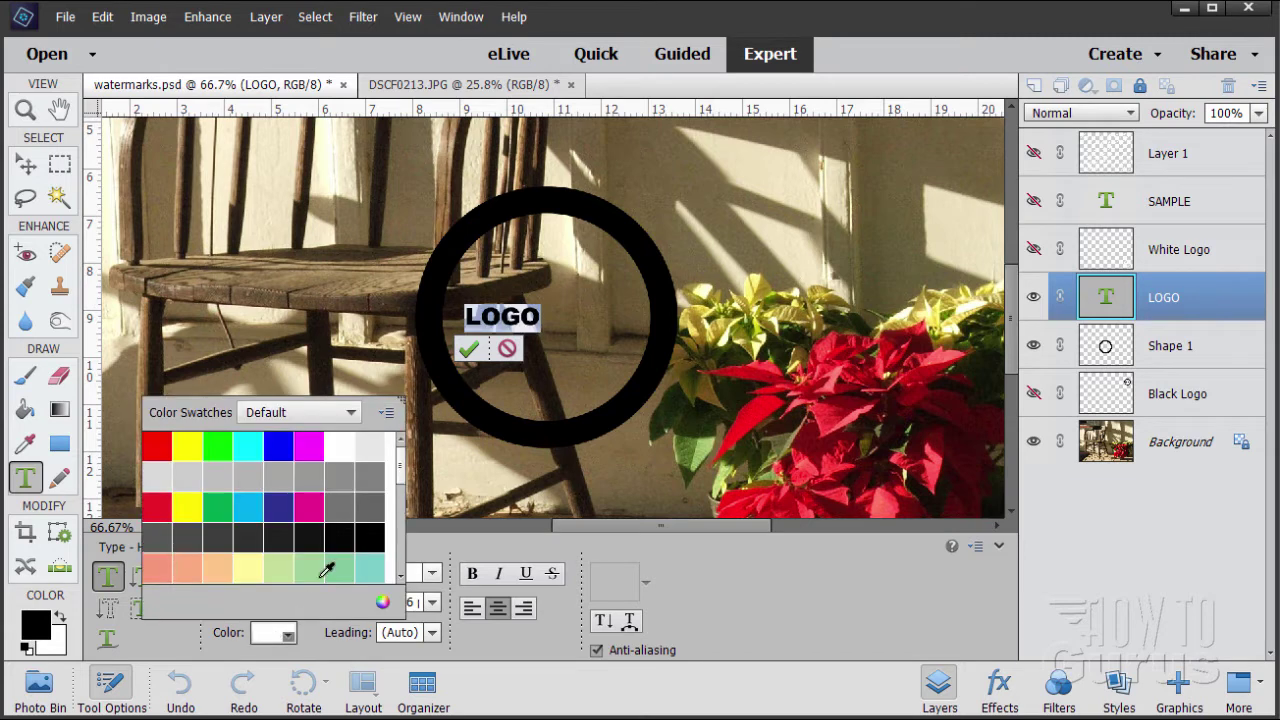
left_click(371, 535)
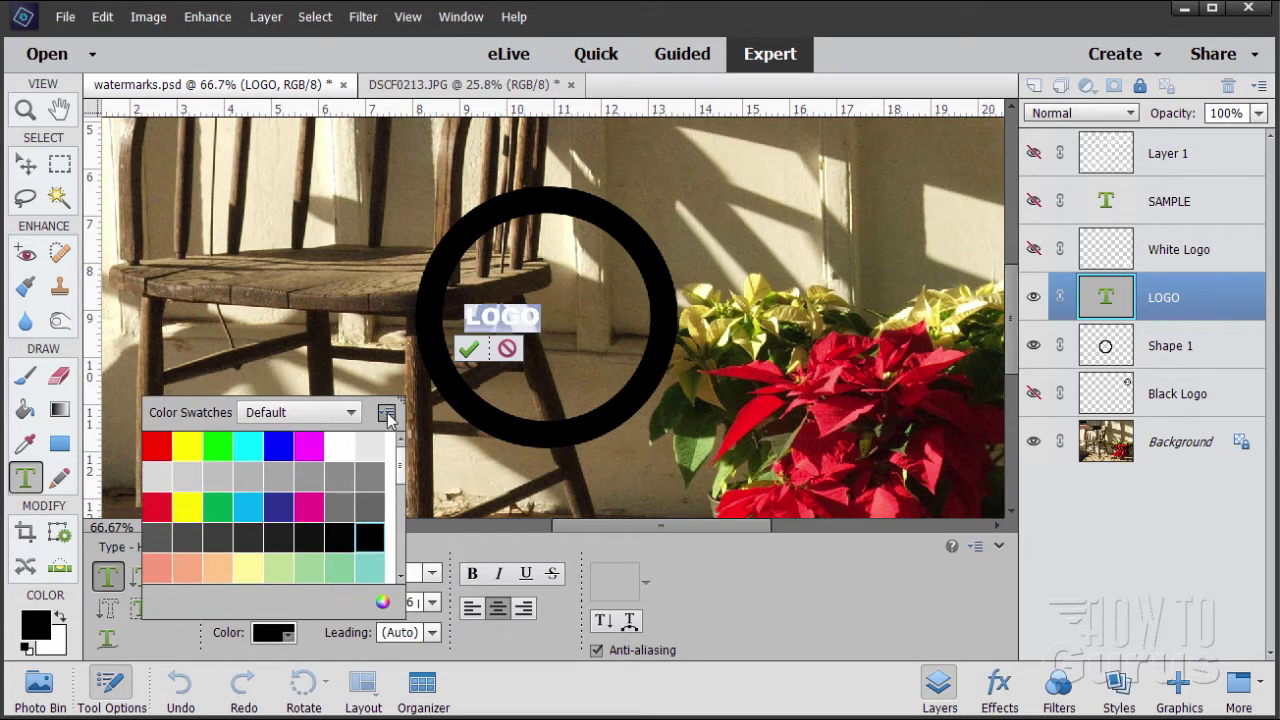
left_click(328, 652)
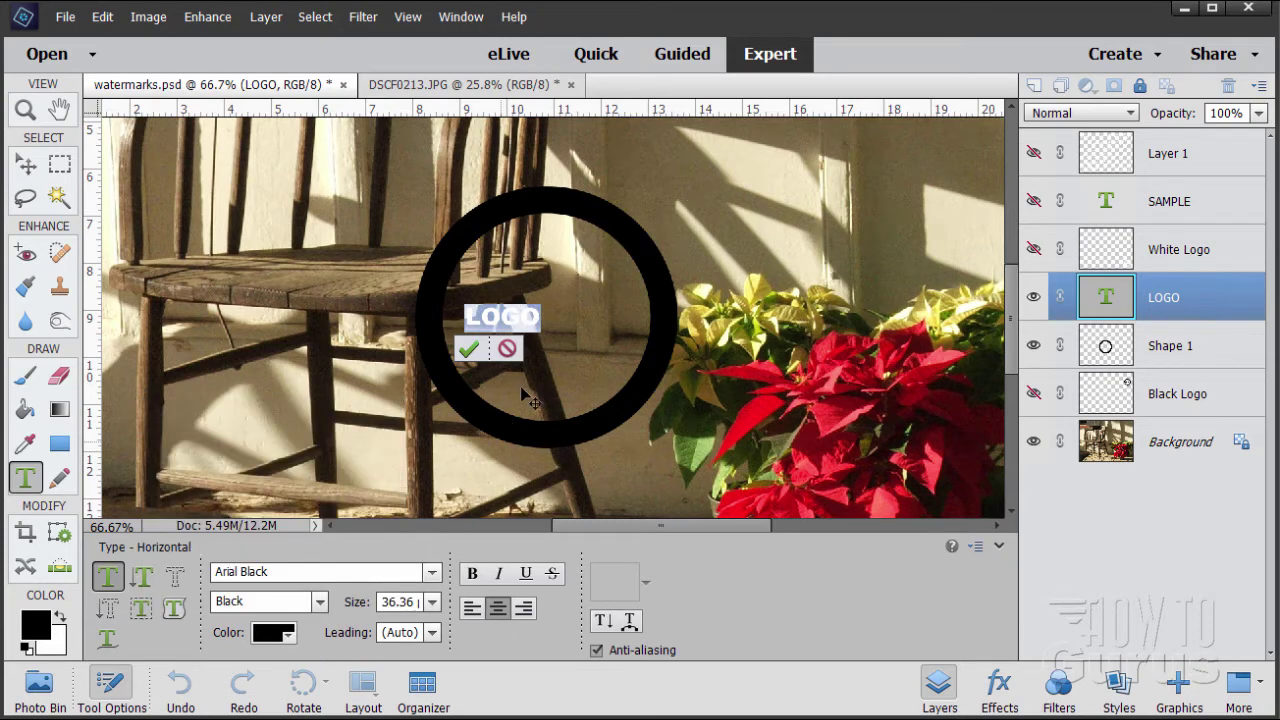
left_click(468, 348)
- Scale the "LOGO" text proportionally to about 268% so it spans the ring's interior, and centre it there
left_click_drag(487, 317, 452, 311)
left_click_drag(586, 309, 647, 287)
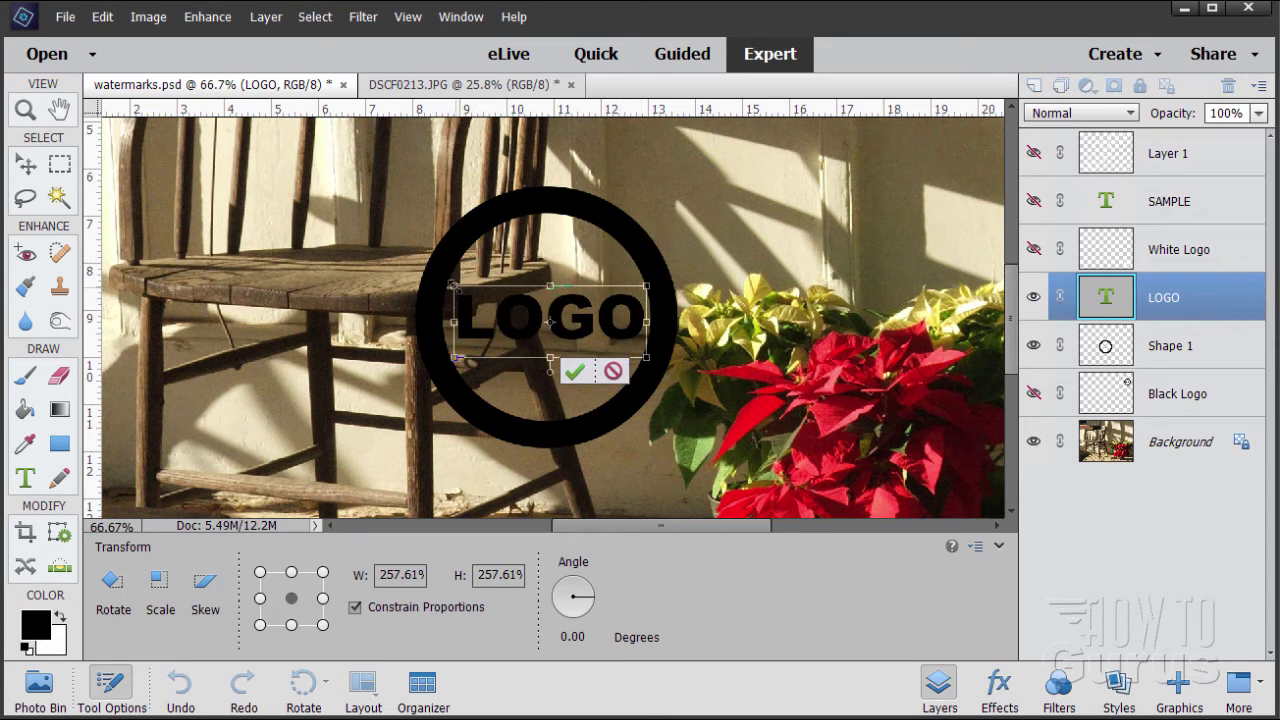
left_click_drag(453, 287, 446, 284)
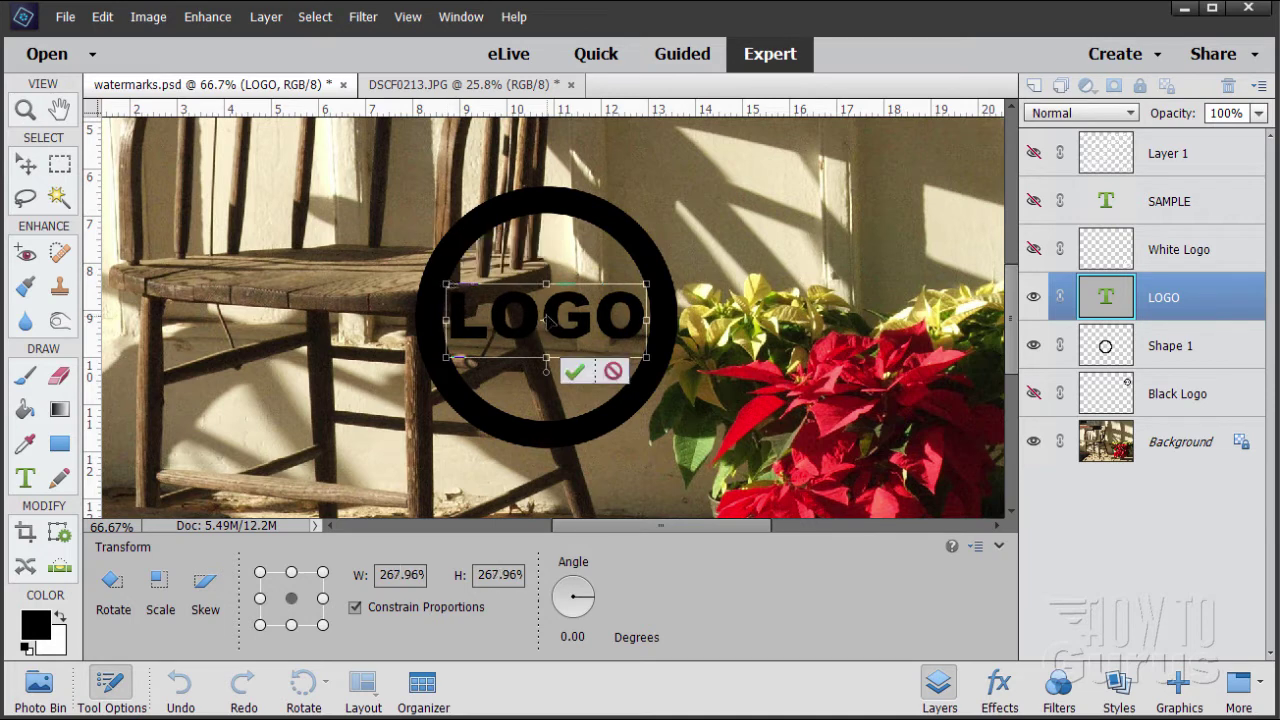
key("Return")
left_click_drag(541, 322, 545, 328)
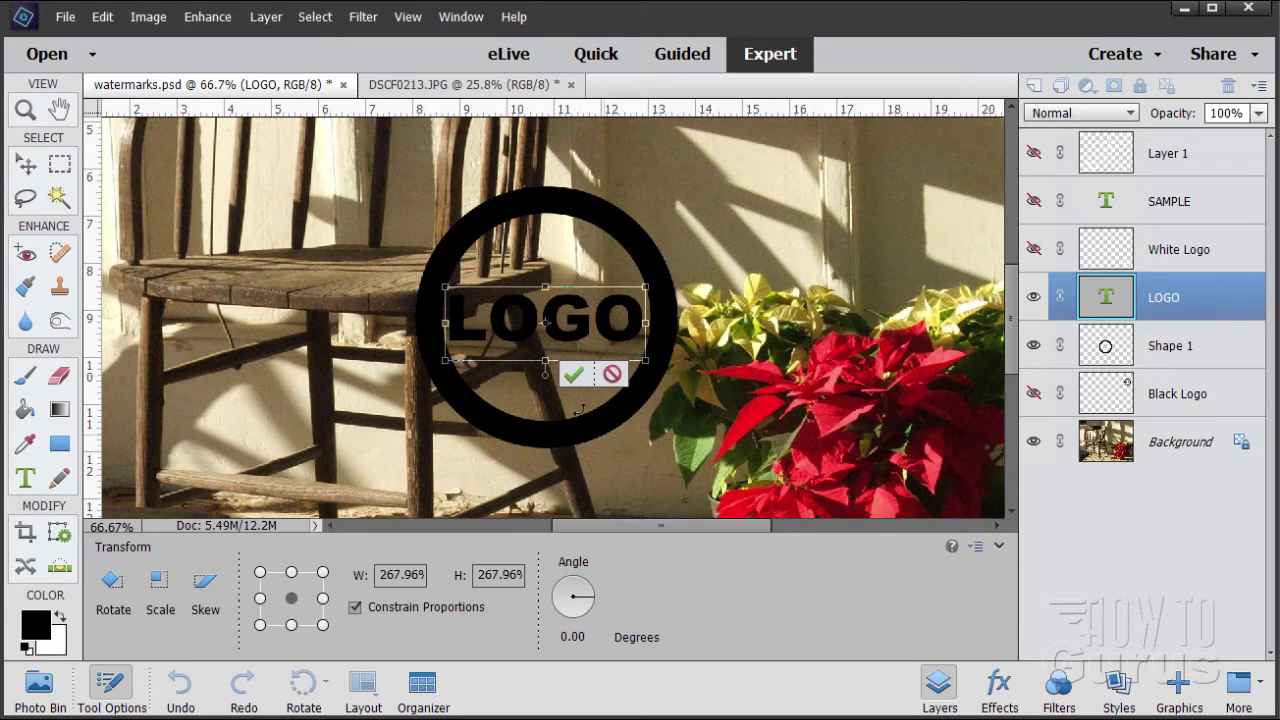
left_click(574, 376)
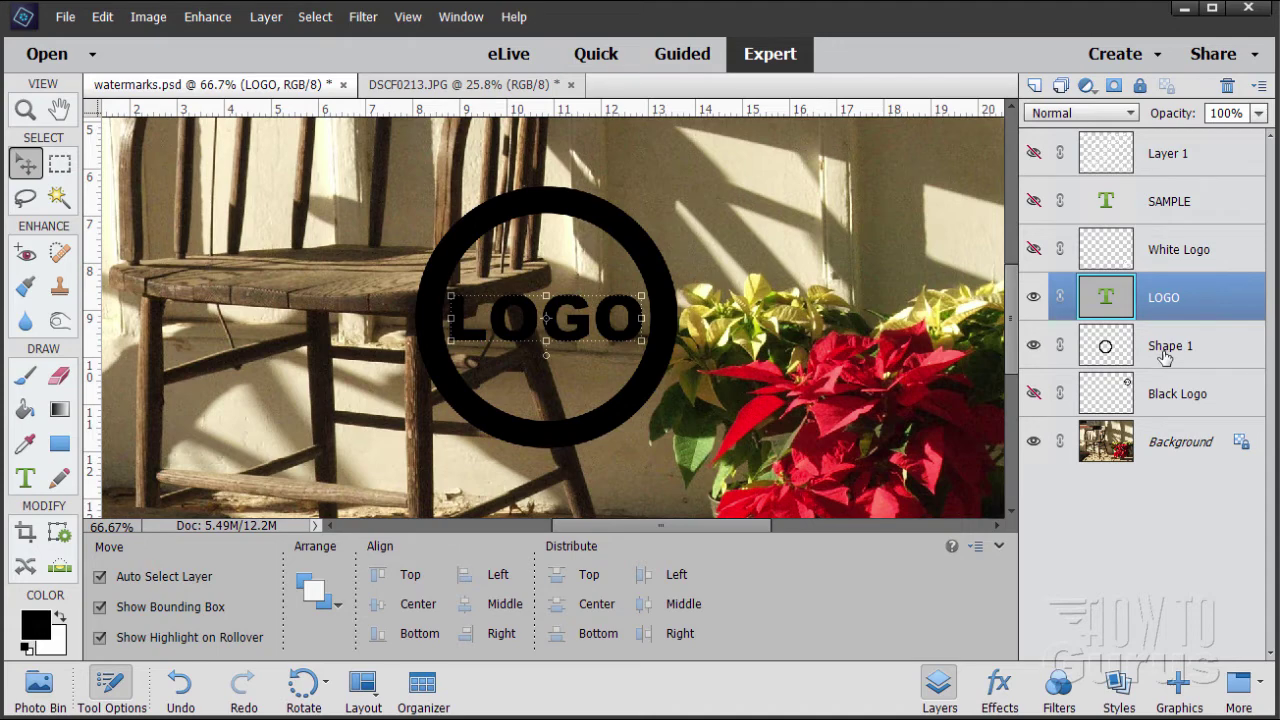
- Simplify the LOGO text layer and merge it with the Shape 1 ring layer
right_click(1168, 302)
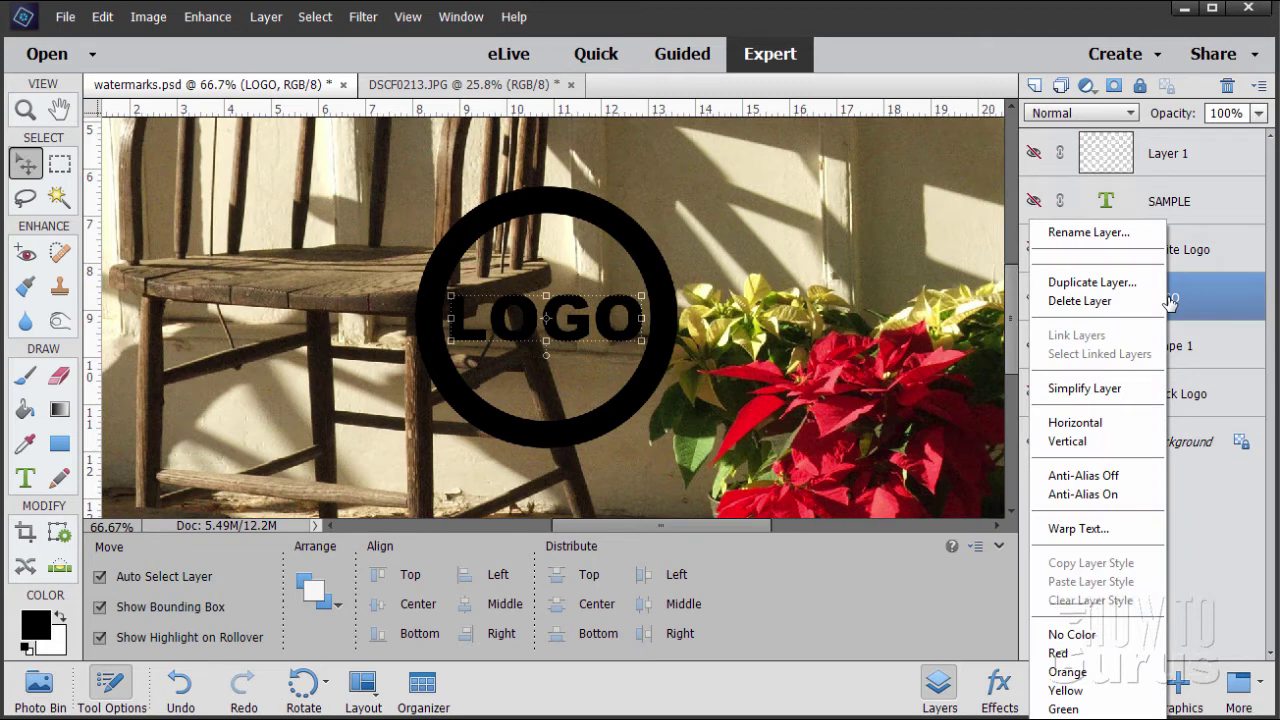
left_click(1080, 390)
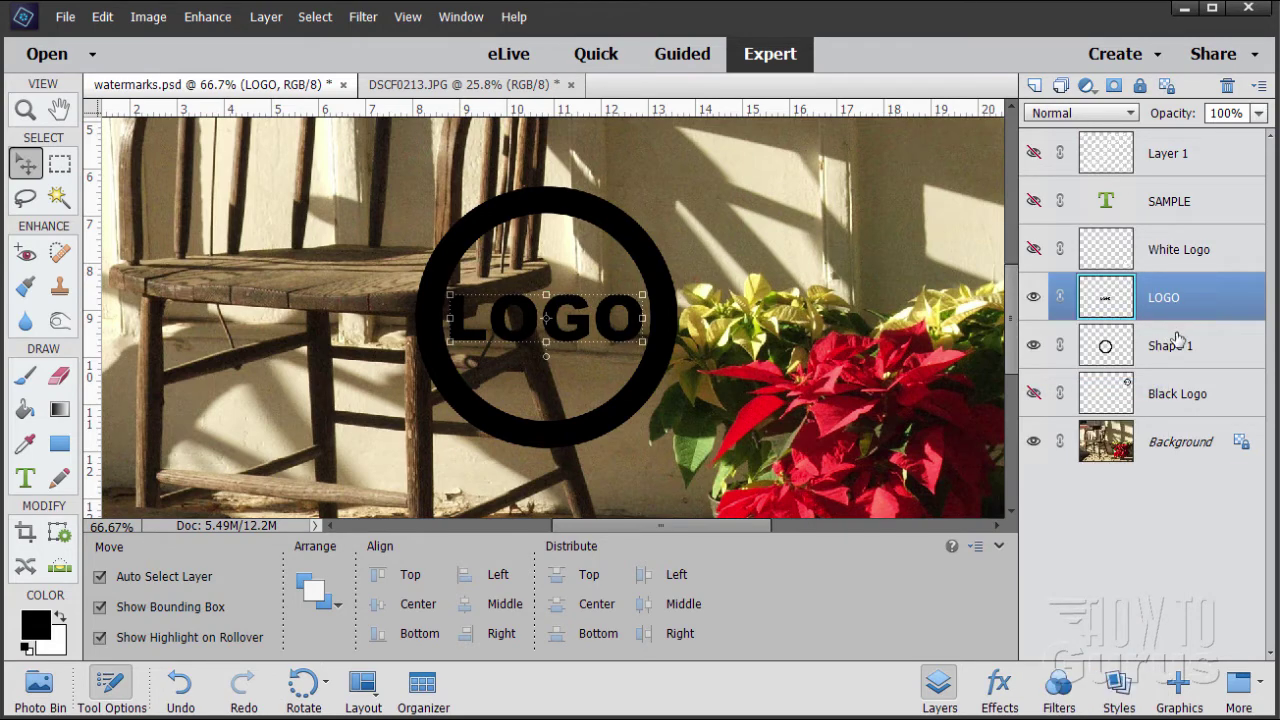
key("ctrl")
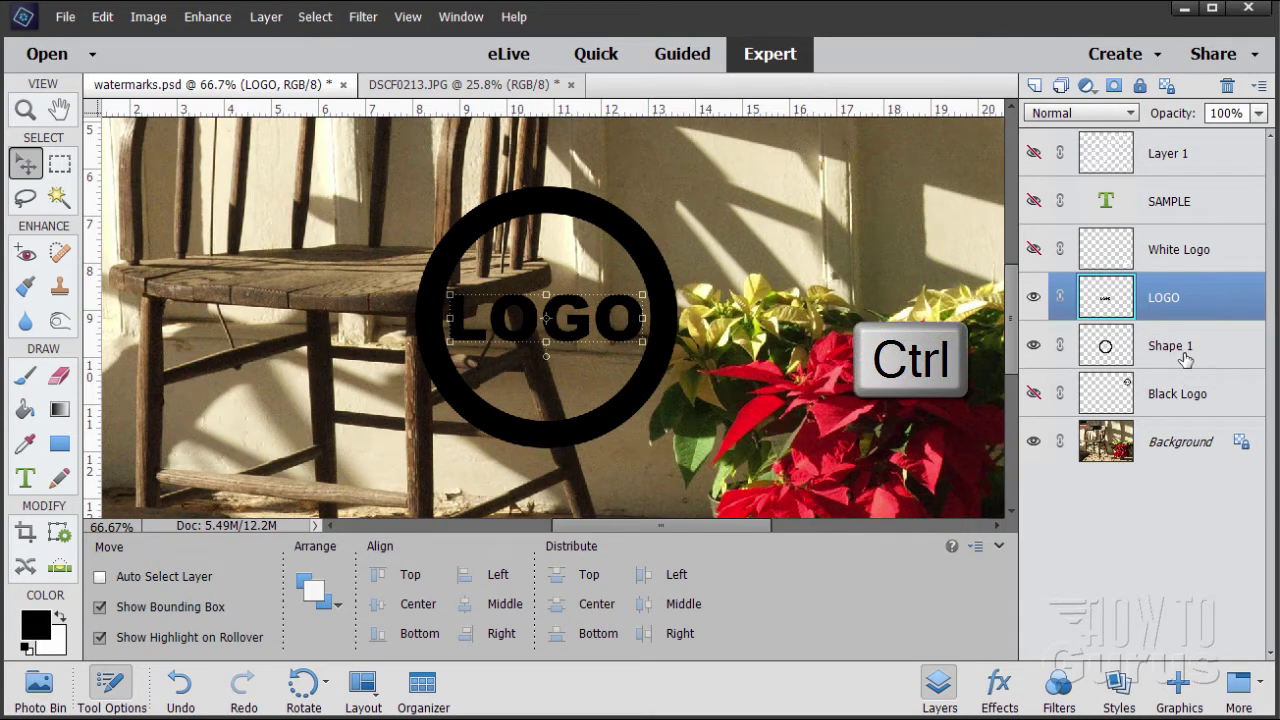
left_click(1133, 350, "ctrl")
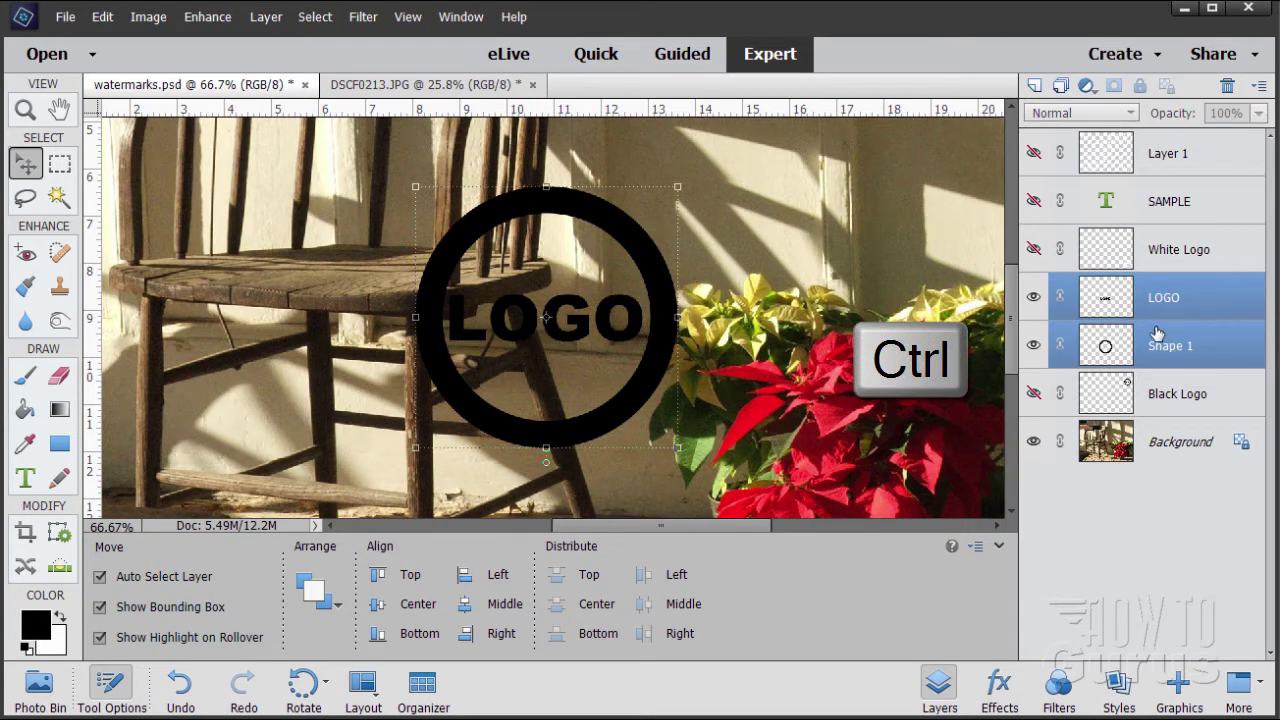
right_click(1158, 350)
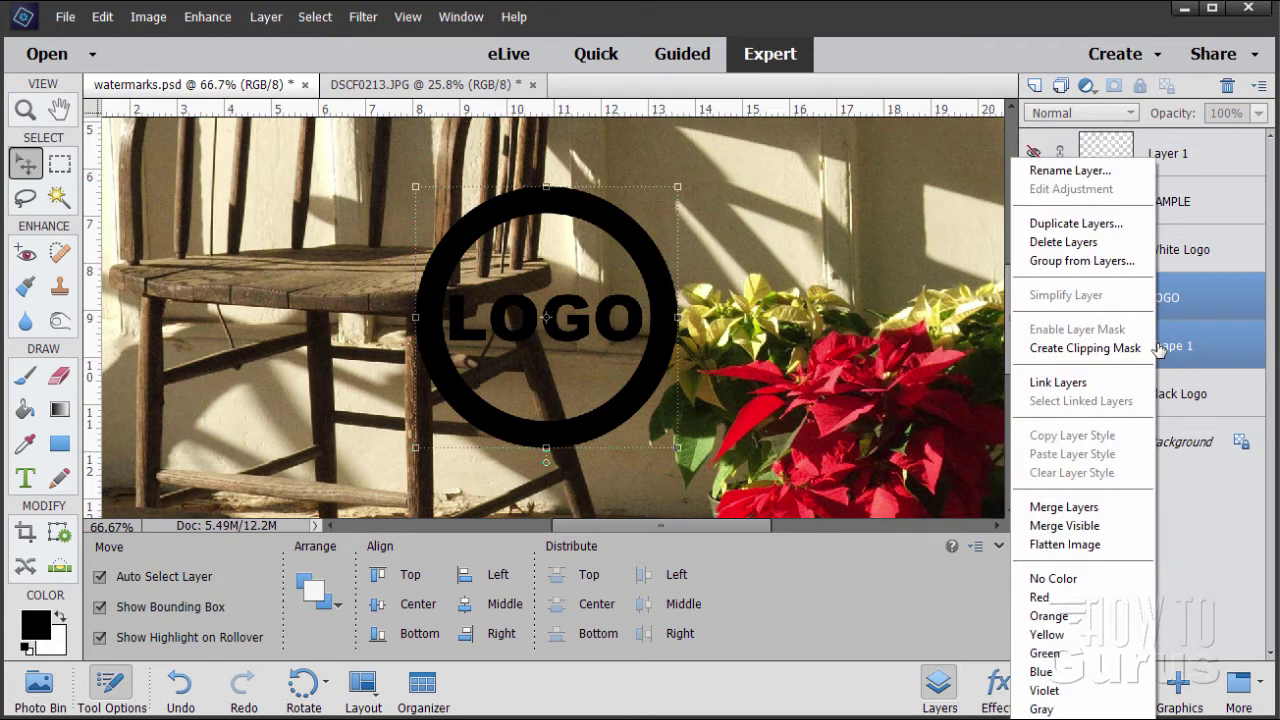
left_click(1080, 506)
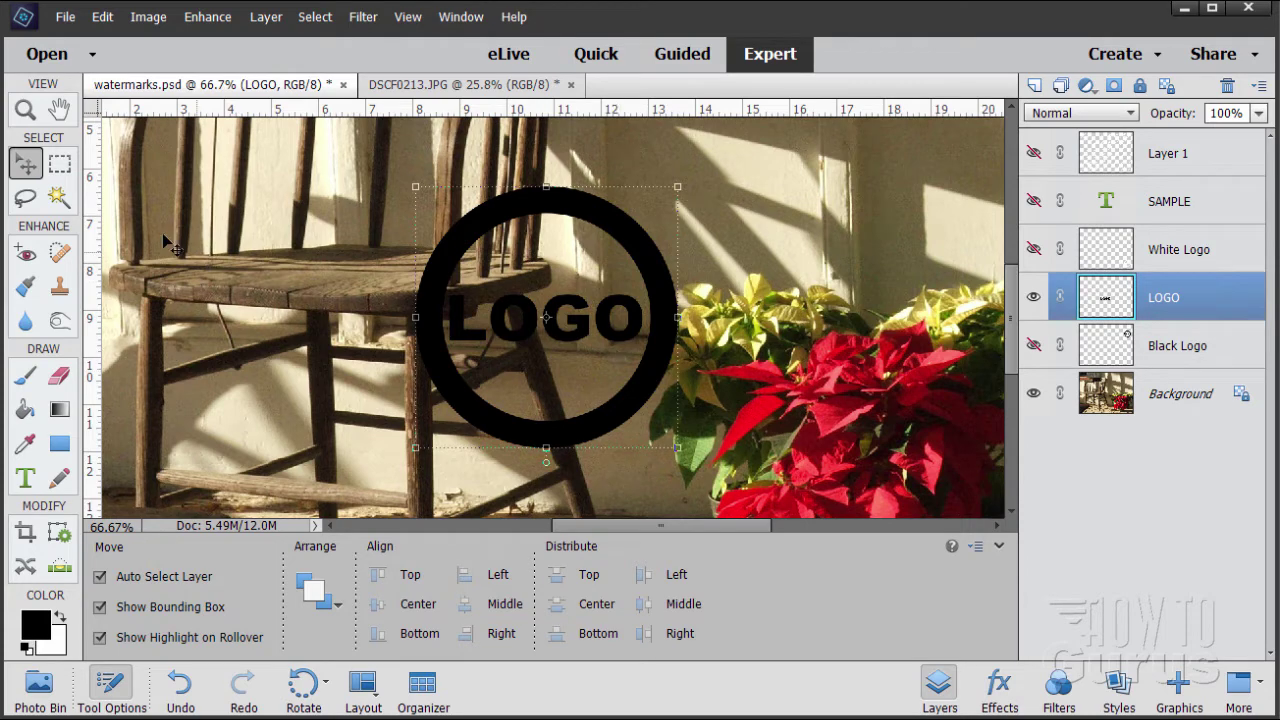
- Move the merged ring logo to the photo's lower-right corner and shrink it to a small watermark
left_click(28, 109)
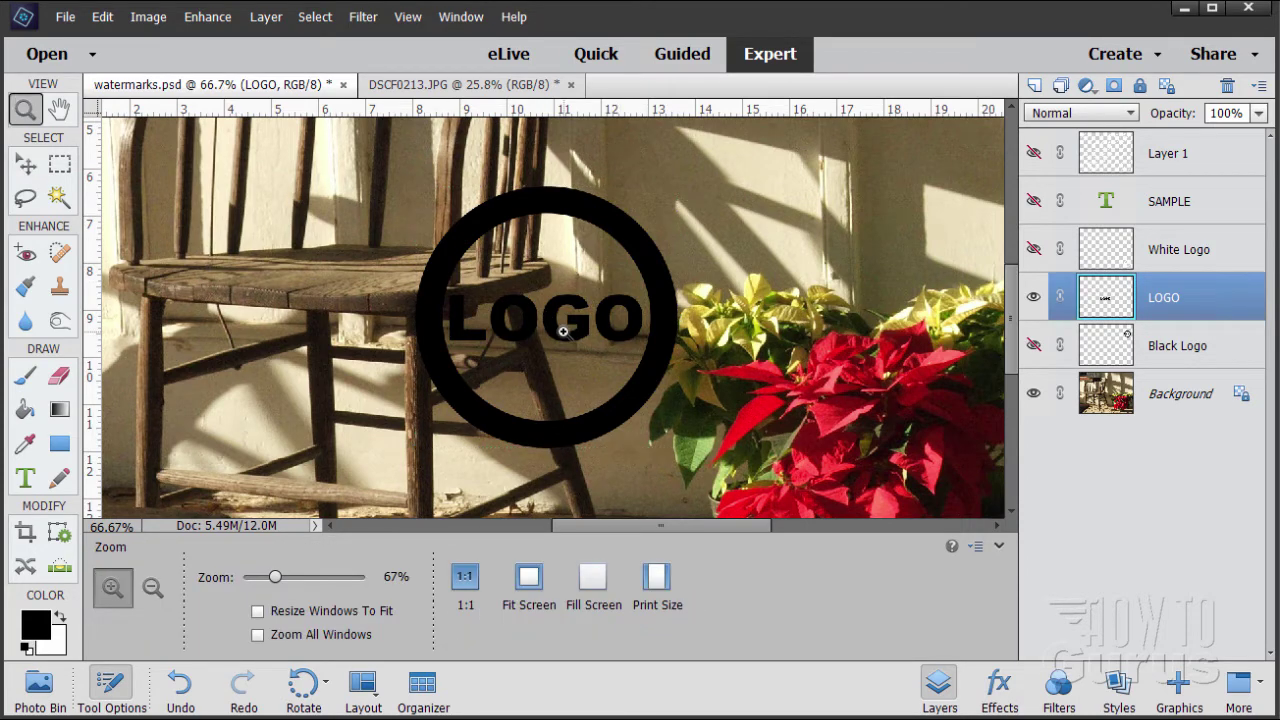
left_click(531, 578)
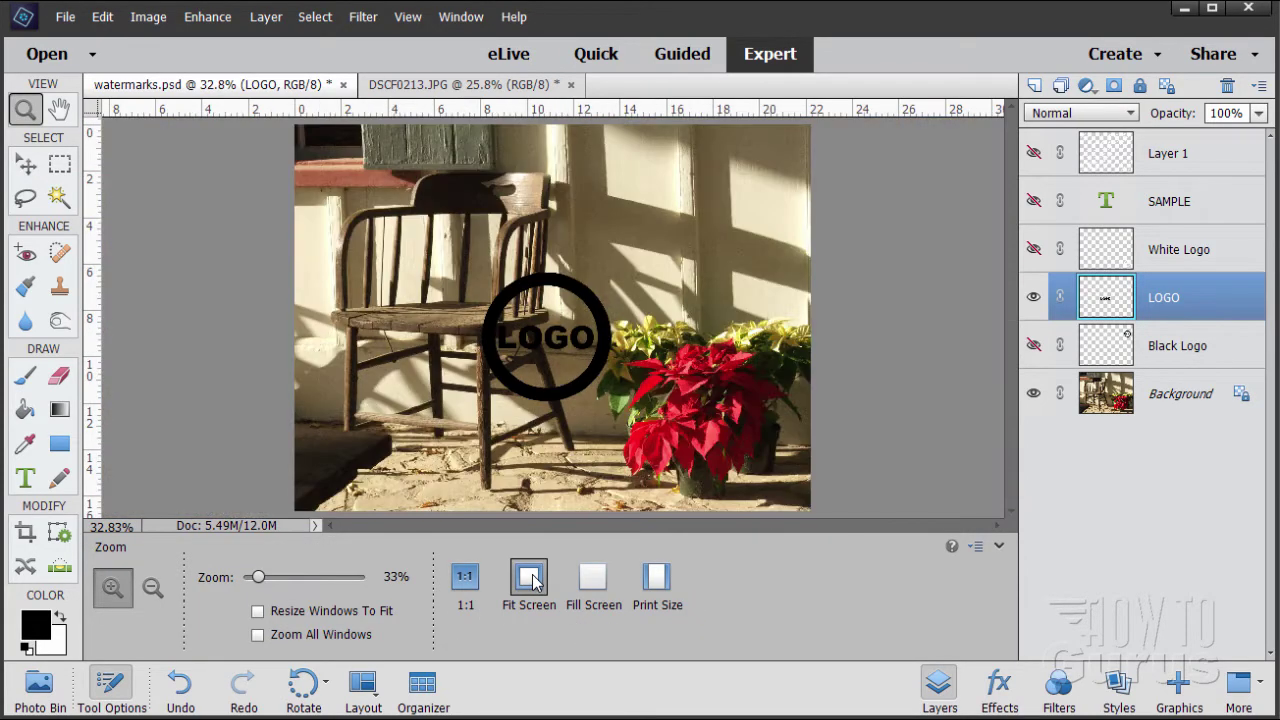
left_click(32, 172)
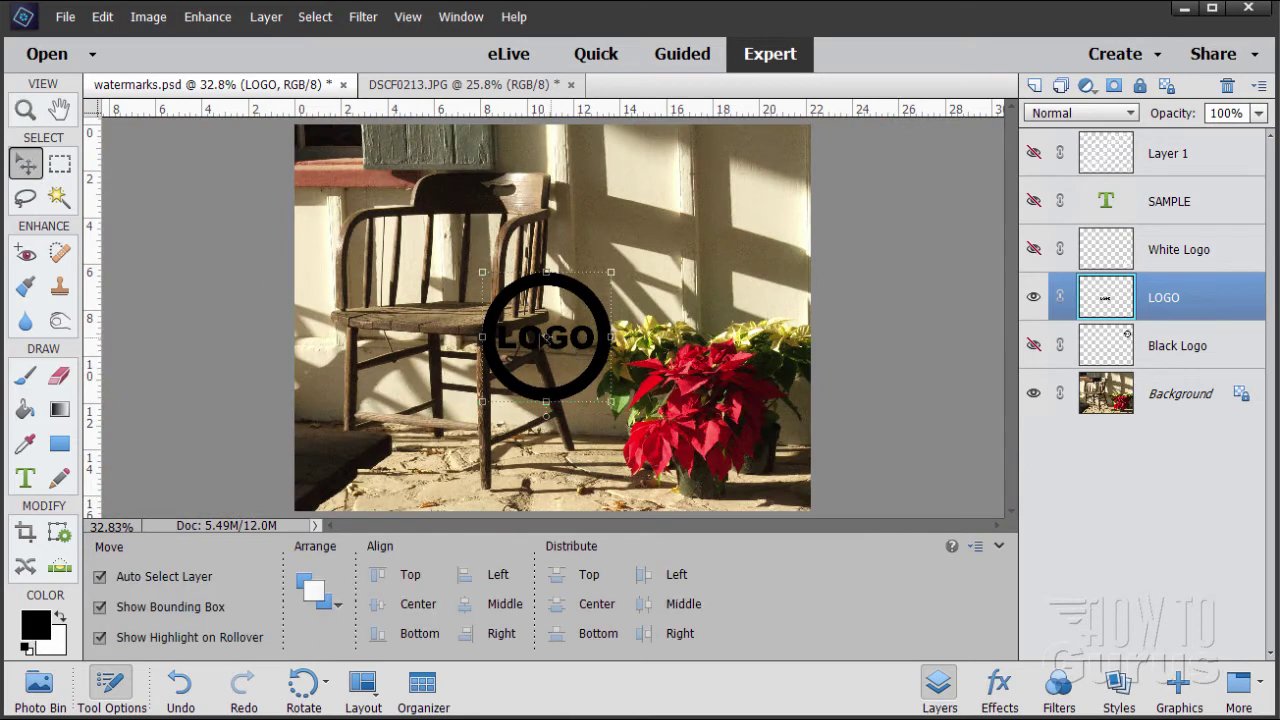
left_click_drag(548, 340, 724, 433)
left_click_drag(657, 365, 766, 473)
key("Return")
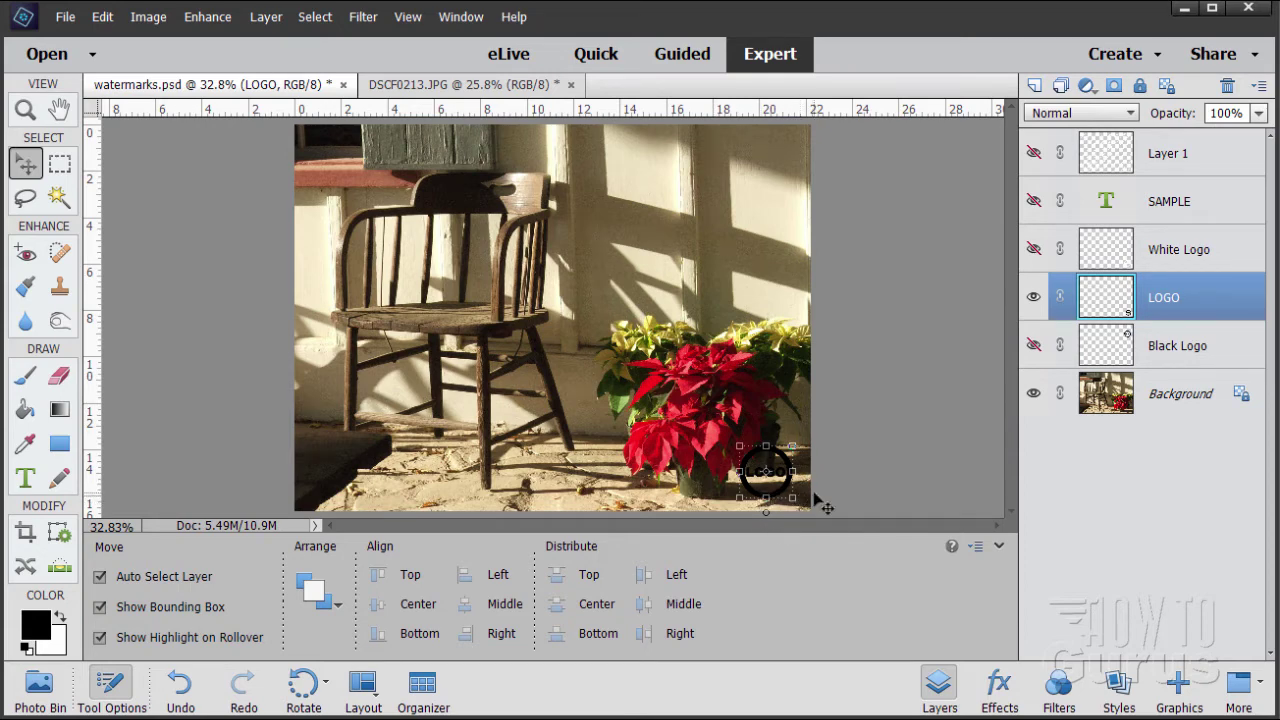
- Examine the small logo in the photo's lower-right corner up close at 200%
left_click(26, 110)
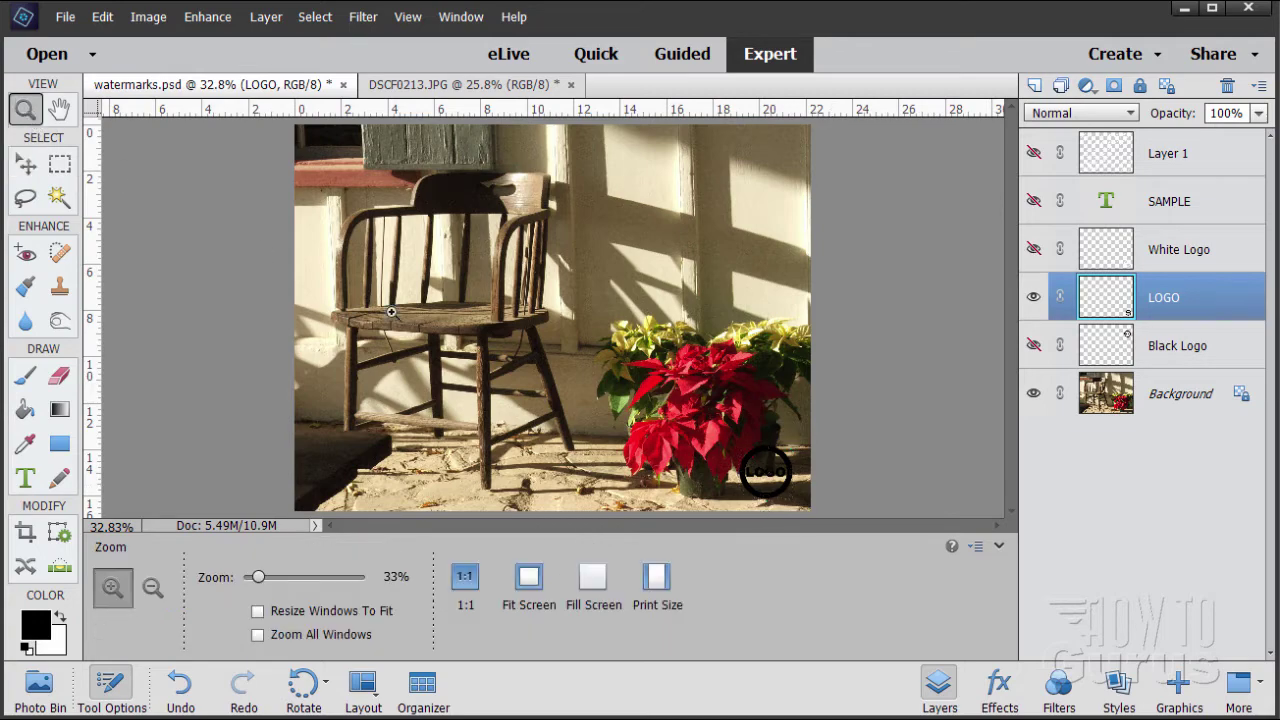
left_click(776, 478)
left_click(772, 478)
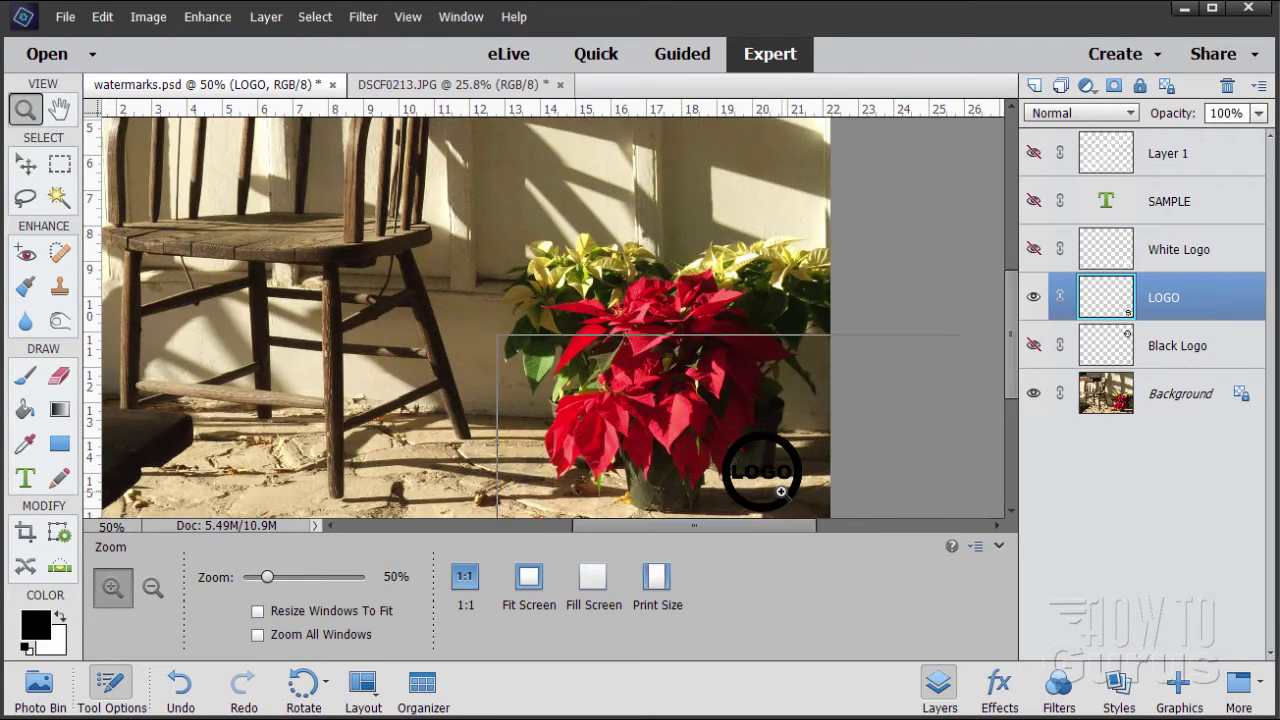
left_click(771, 484)
left_click(752, 460)
scroll(740, 360, "down", 3)
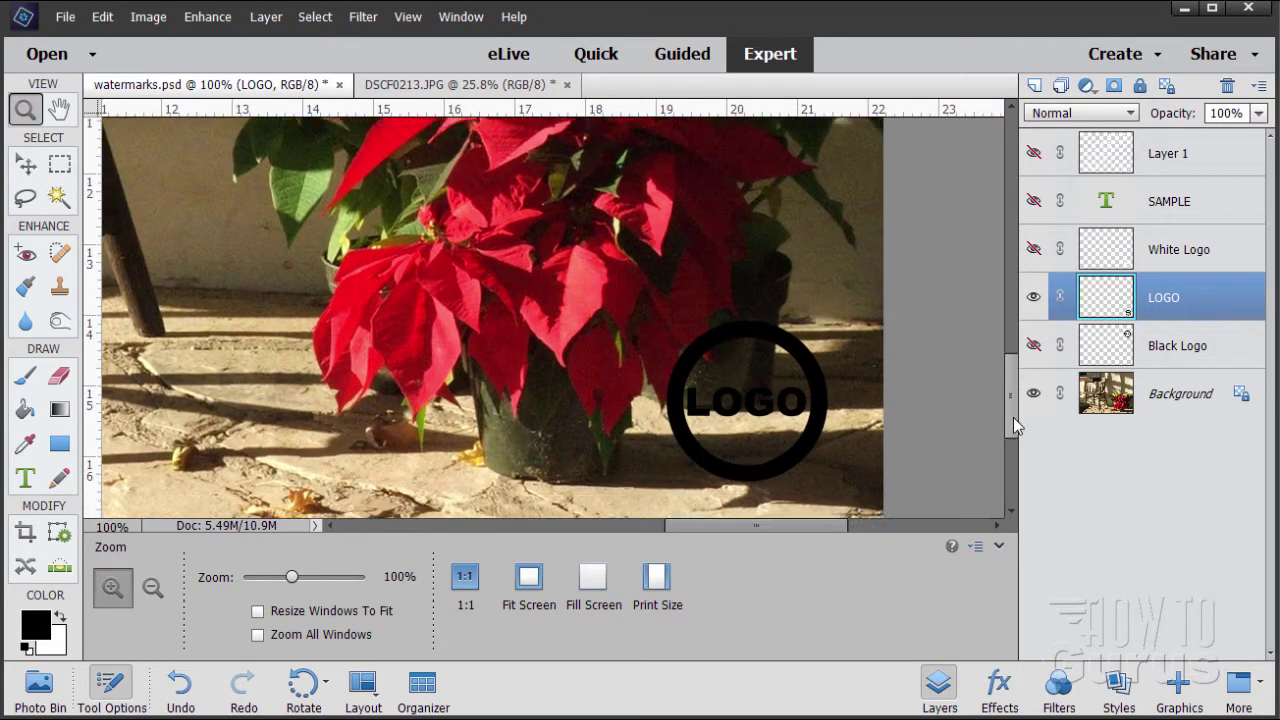
left_click(732, 342)
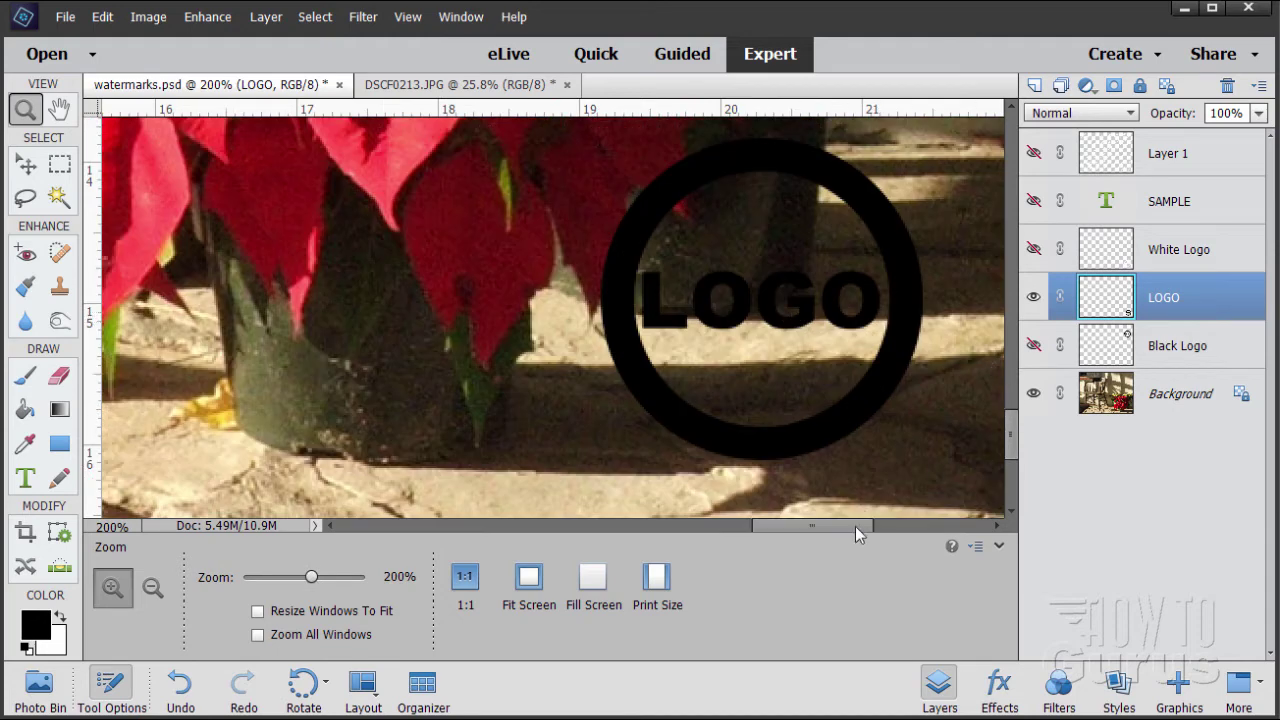
left_click_drag(855, 526, 890, 526)
left_click_drag(1010, 447, 1010, 443)
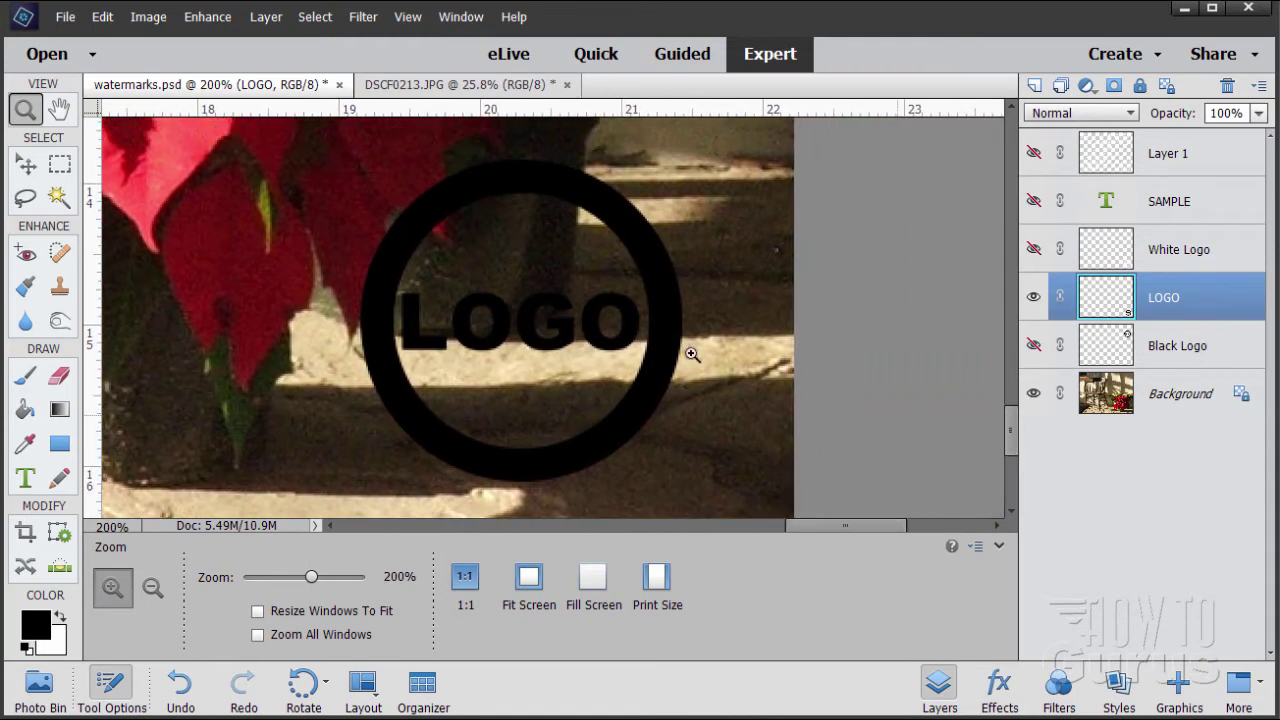
- Rename the merged LOGO layer to "LOGO Black"
left_click(26, 165)
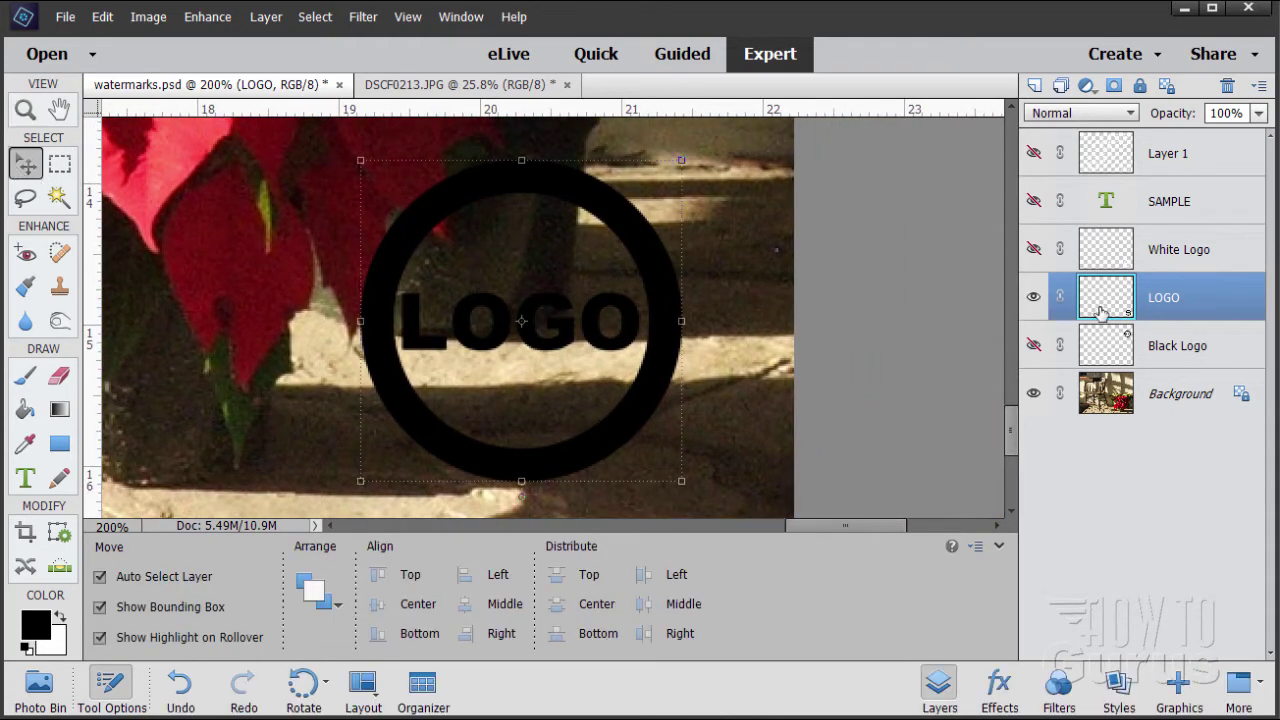
double_click(1175, 303)
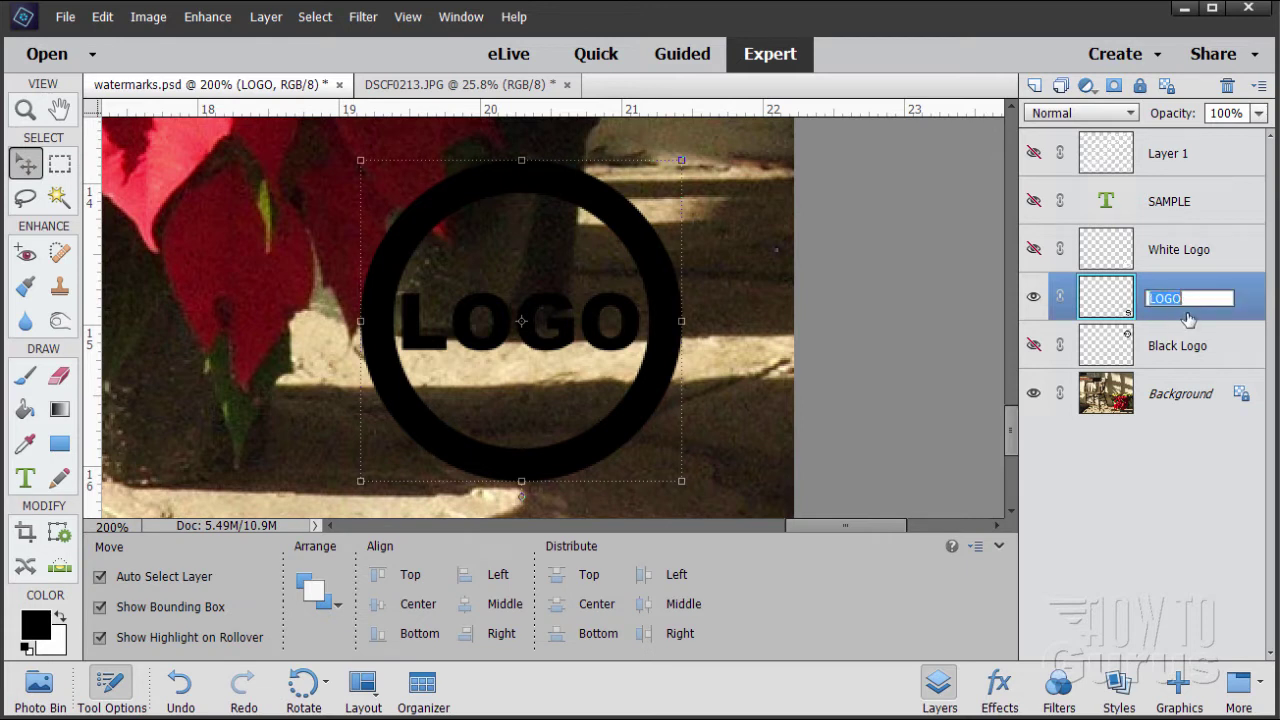
left_click(1185, 298)
key("Return")
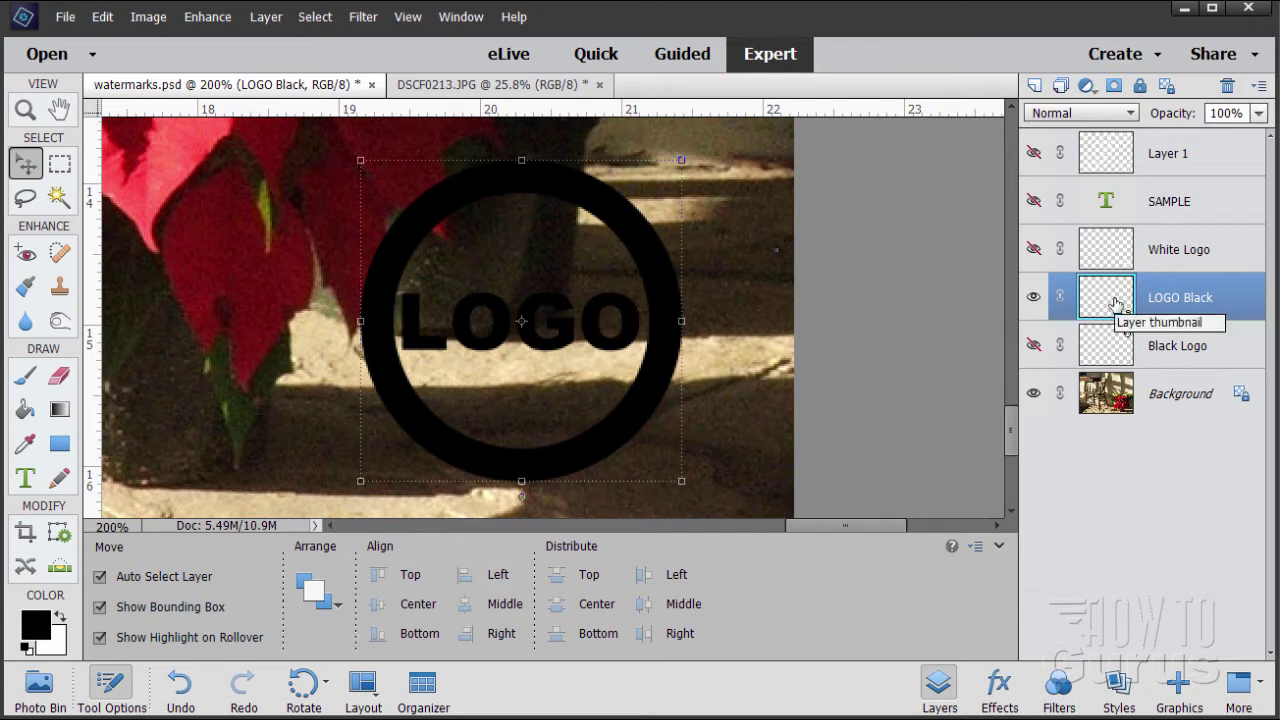
- Duplicate the LOGO Black layer and hide the original
left_click_drag(1105, 300, 1030, 86)
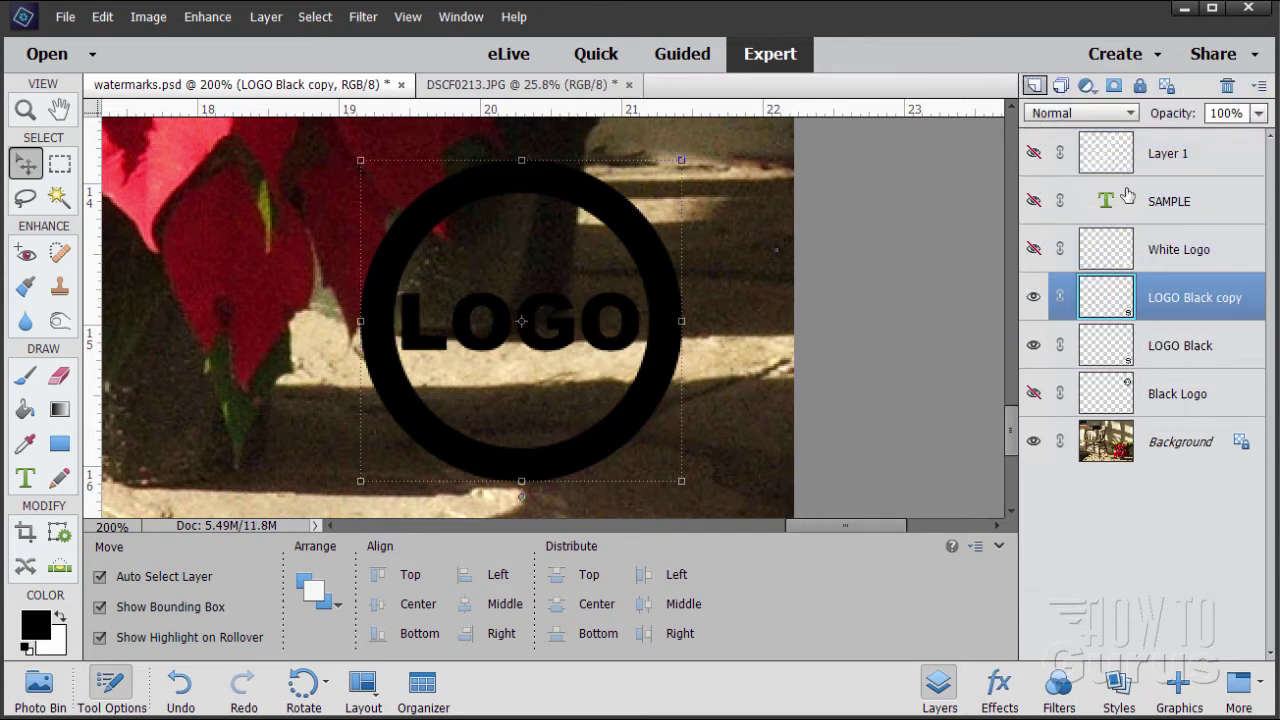
left_click(1032, 345)
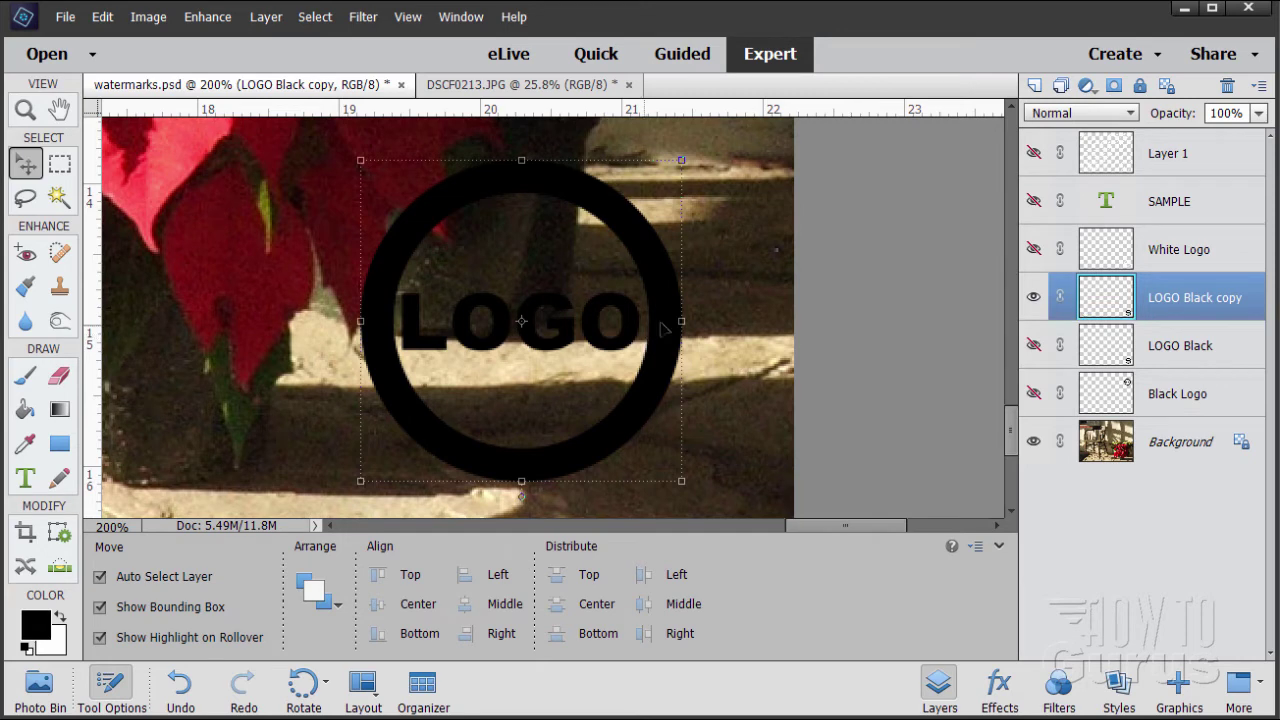
- Turn the duplicated logo white with a Hue/Saturation adjustment, pushing Lightness to its brightest extreme
left_click(208, 18)
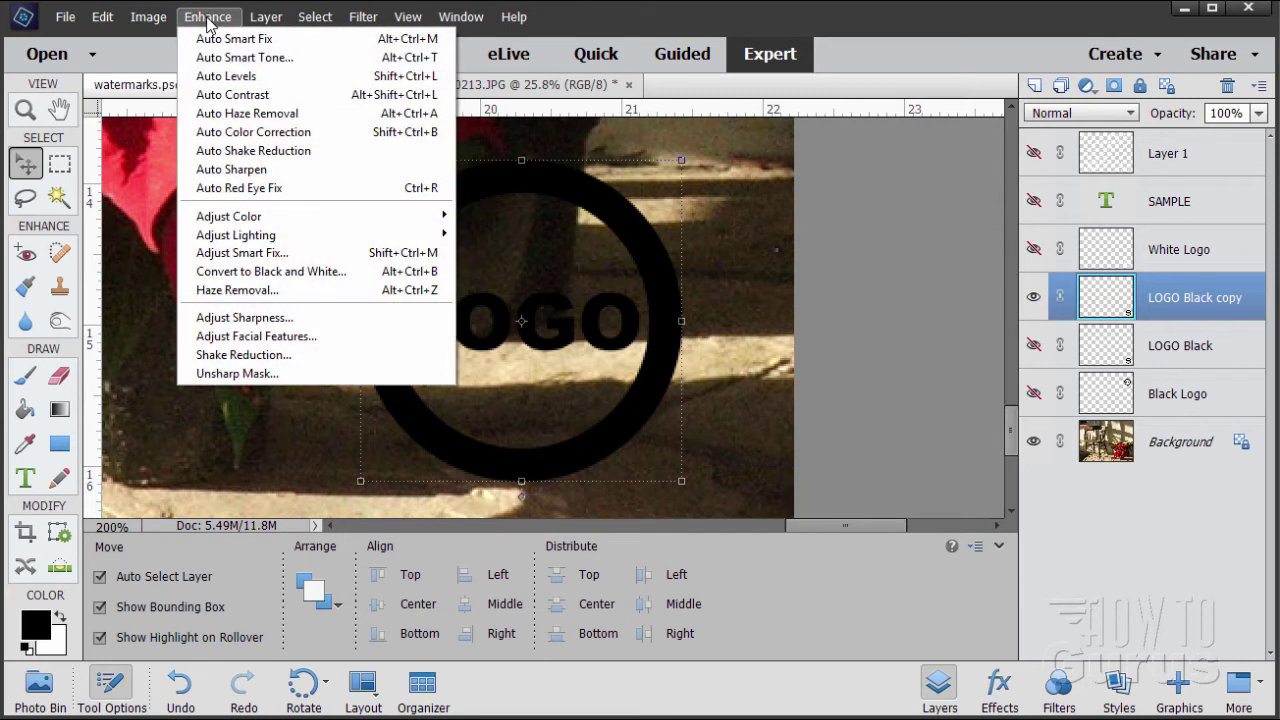
mouse_move(280, 218)
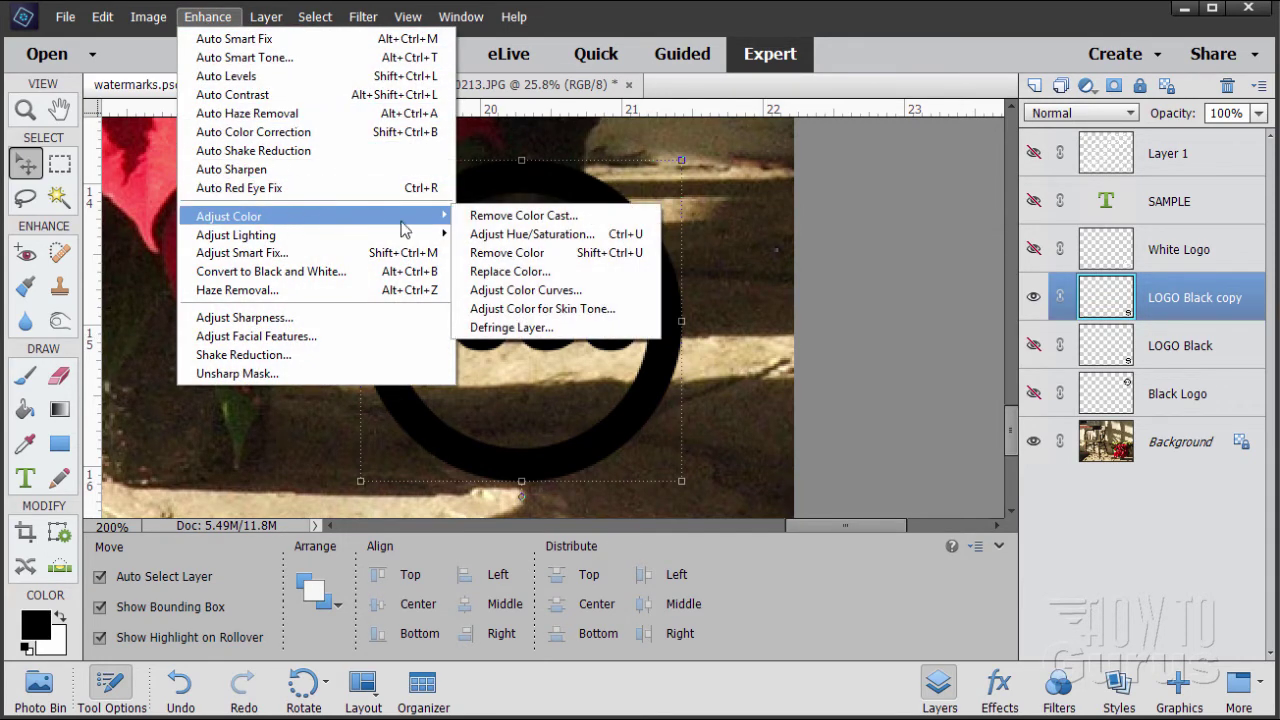
left_click(531, 234)
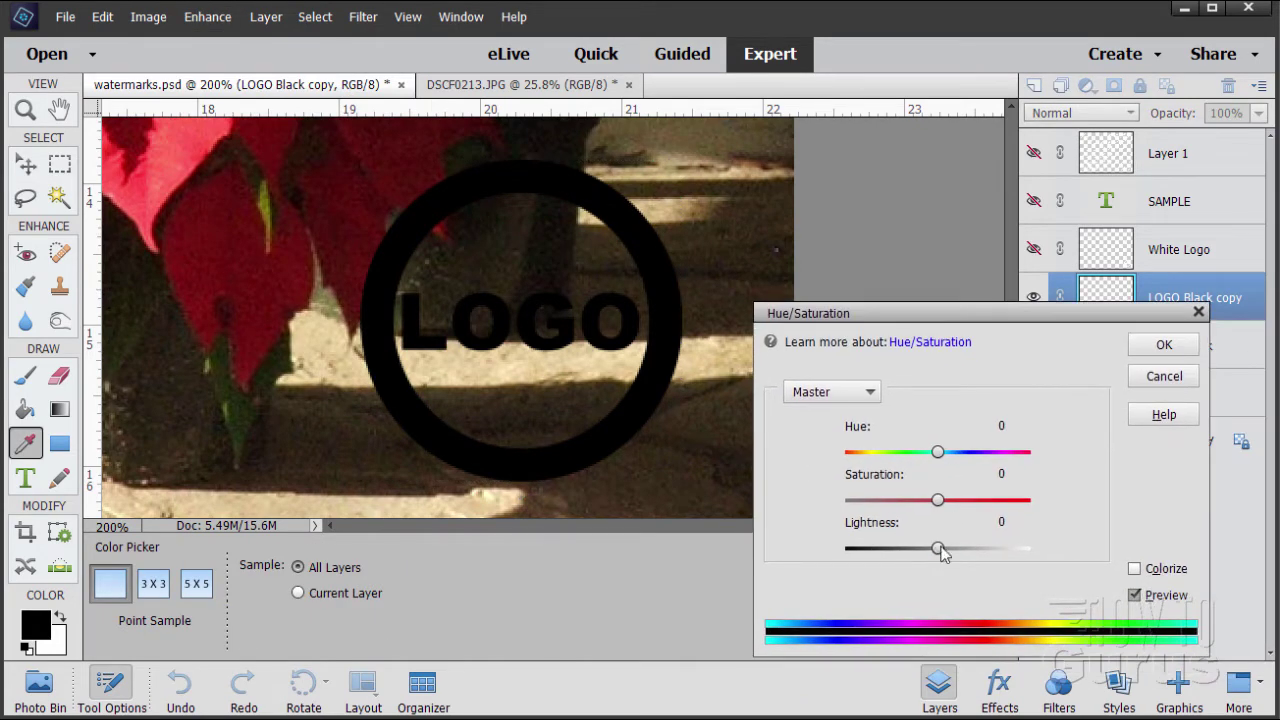
left_click_drag(937, 549, 1089, 562)
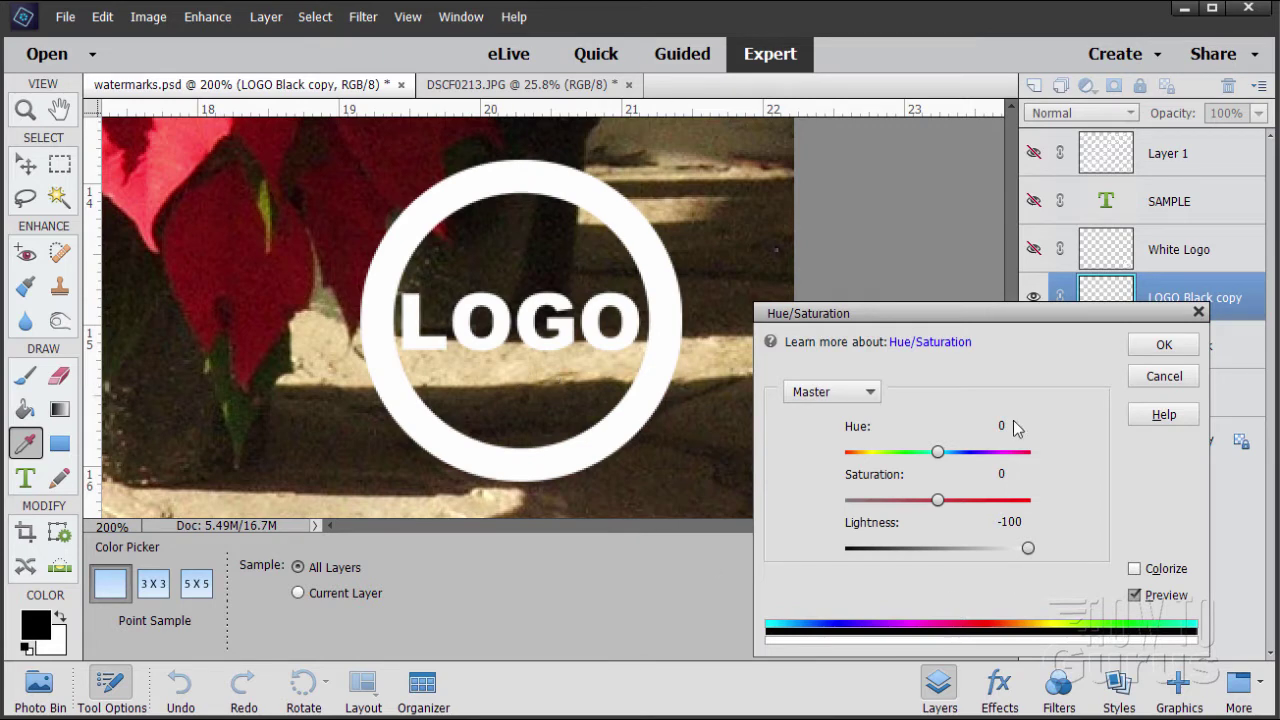
left_click(1164, 344)
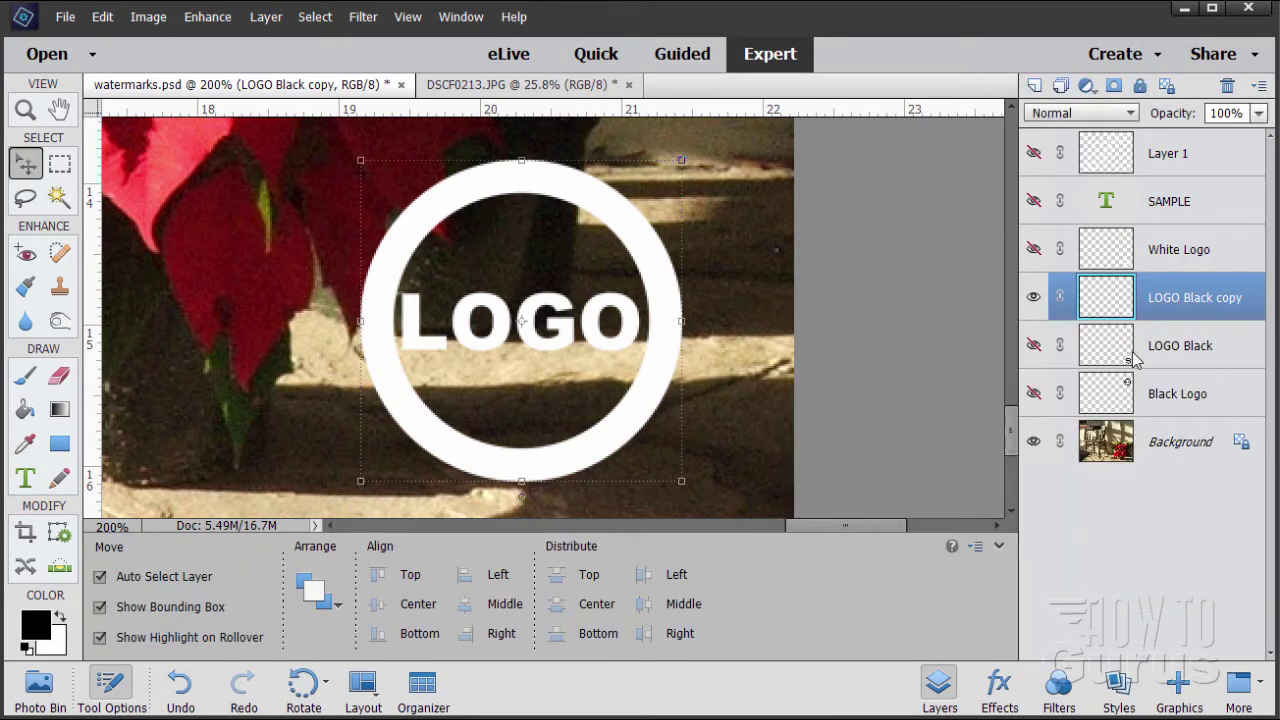
- Rename the duplicated white logo layer to "LOGO White"
double_click(1199, 300)
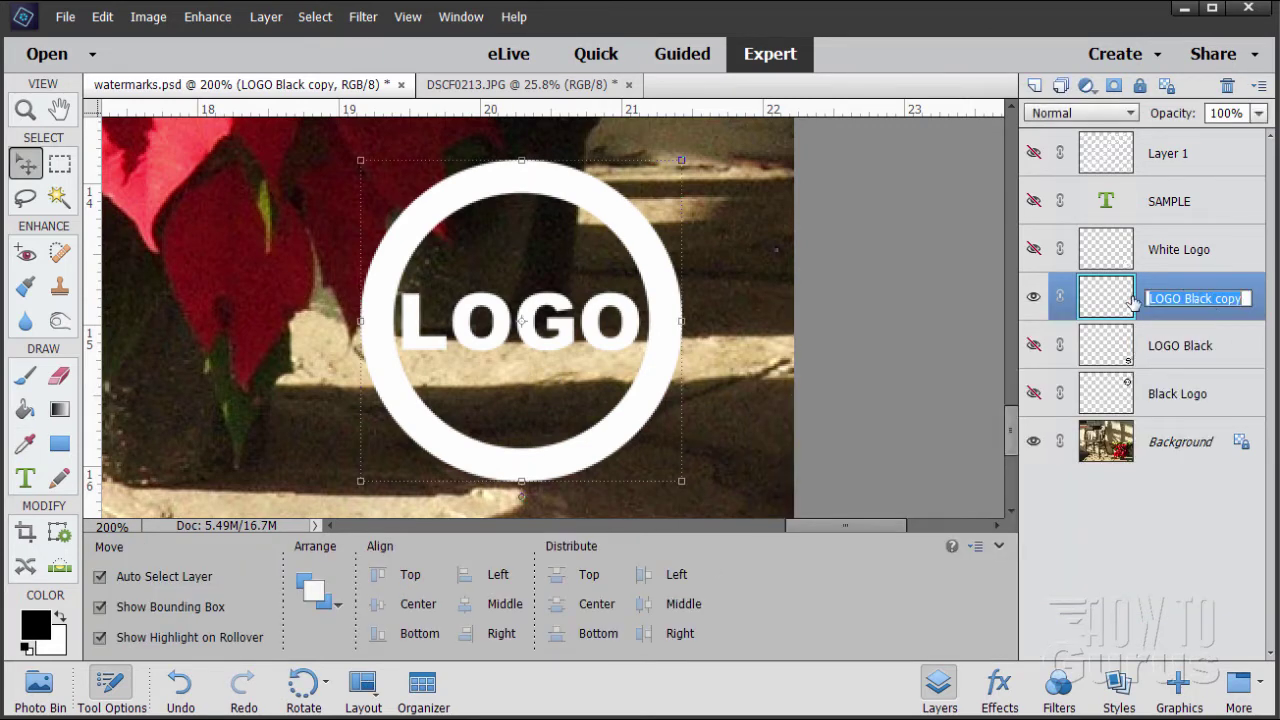
left_click(1244, 298)
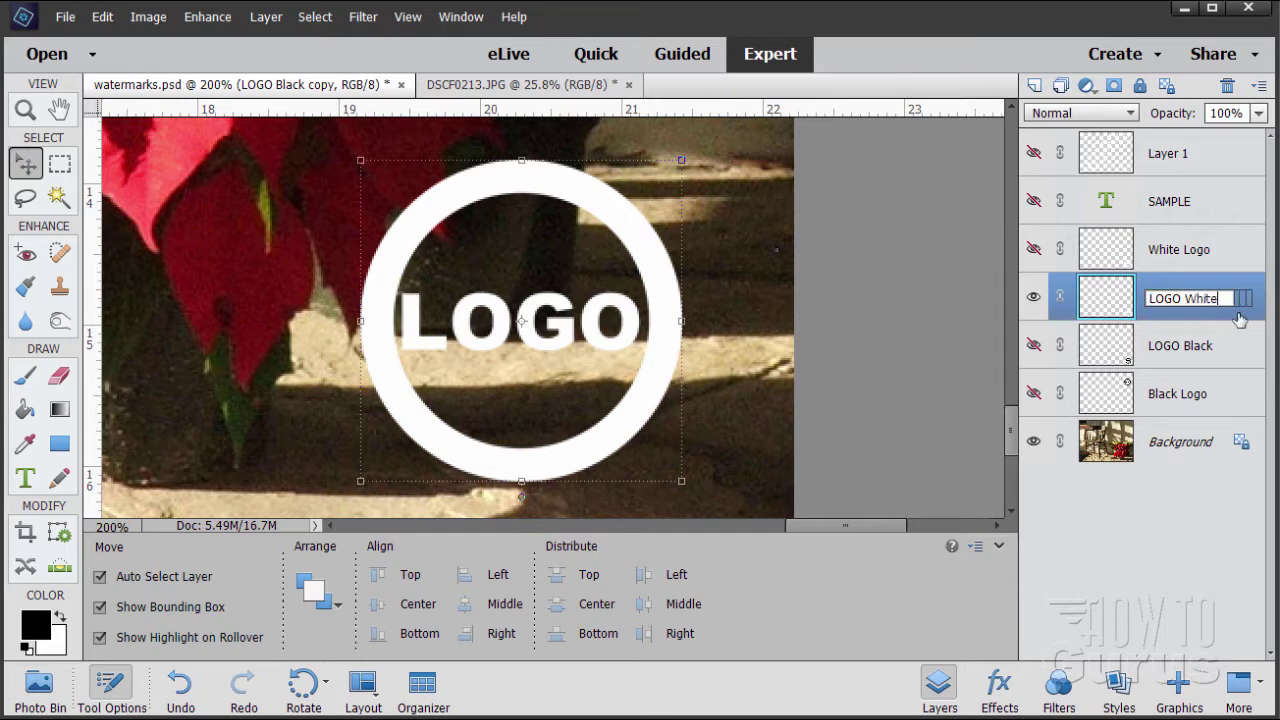
key("Return")
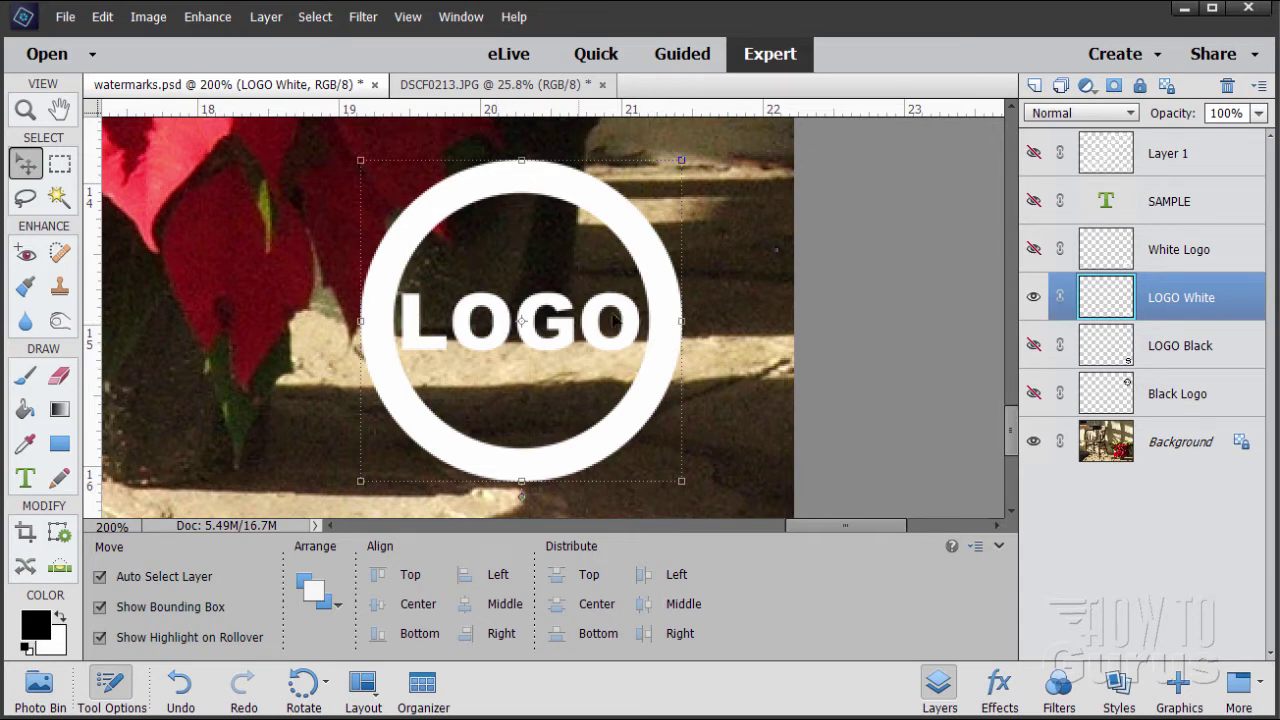
- Hide the LOGO White layer, then show the LOGO Black layer and make it active
left_click(1033, 297)
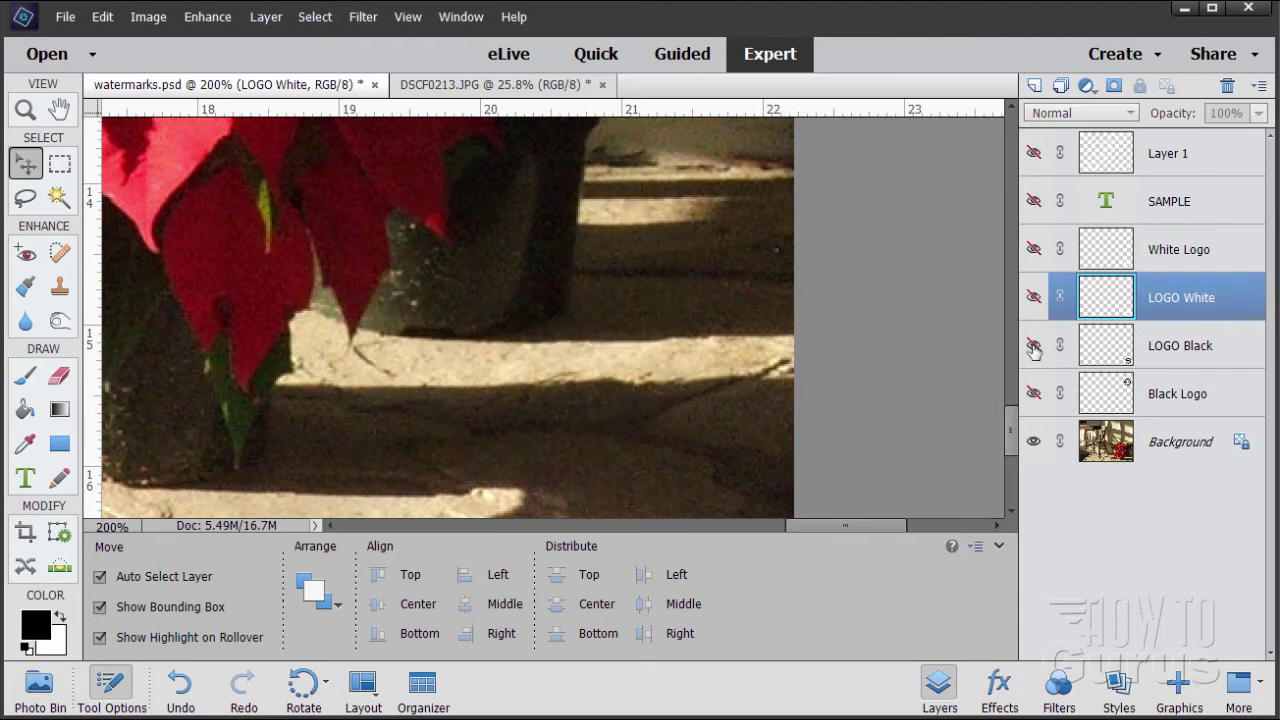
left_click(1033, 345)
left_click(1112, 355)
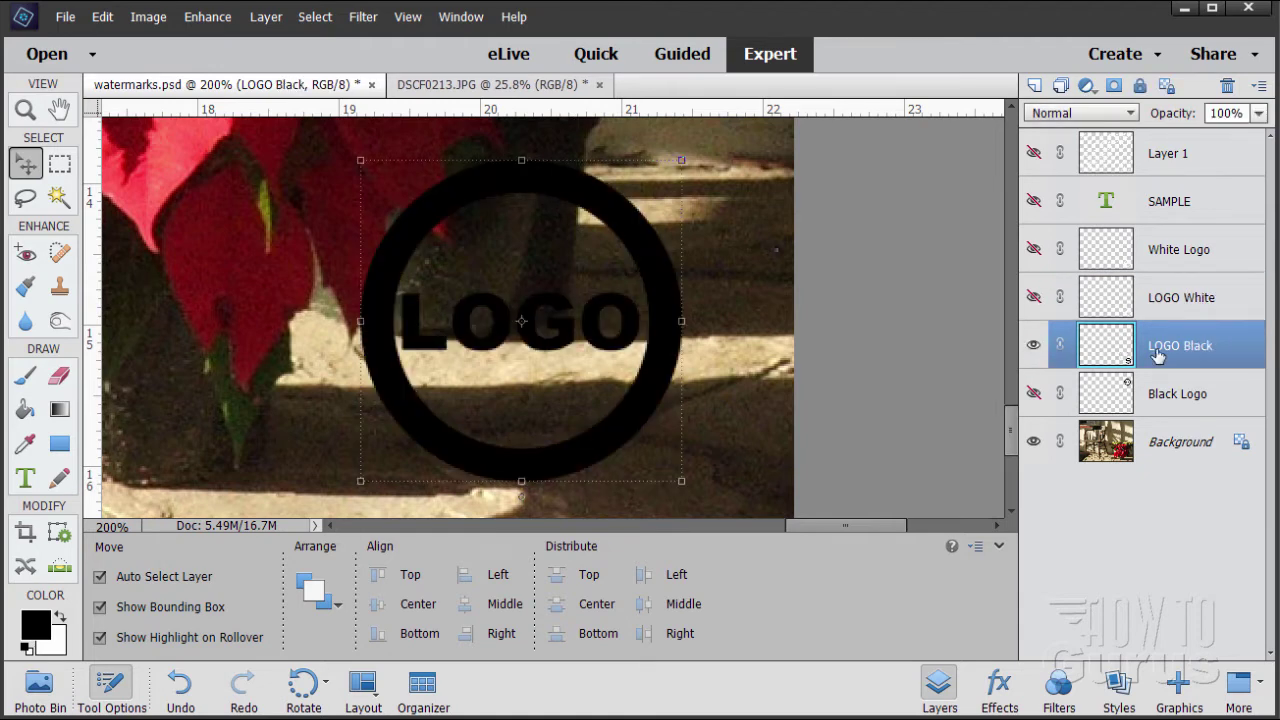
- Load the LOGO Black layer's outline as a selection, copy the logo to the clipboard and deselect
key("ctrl")
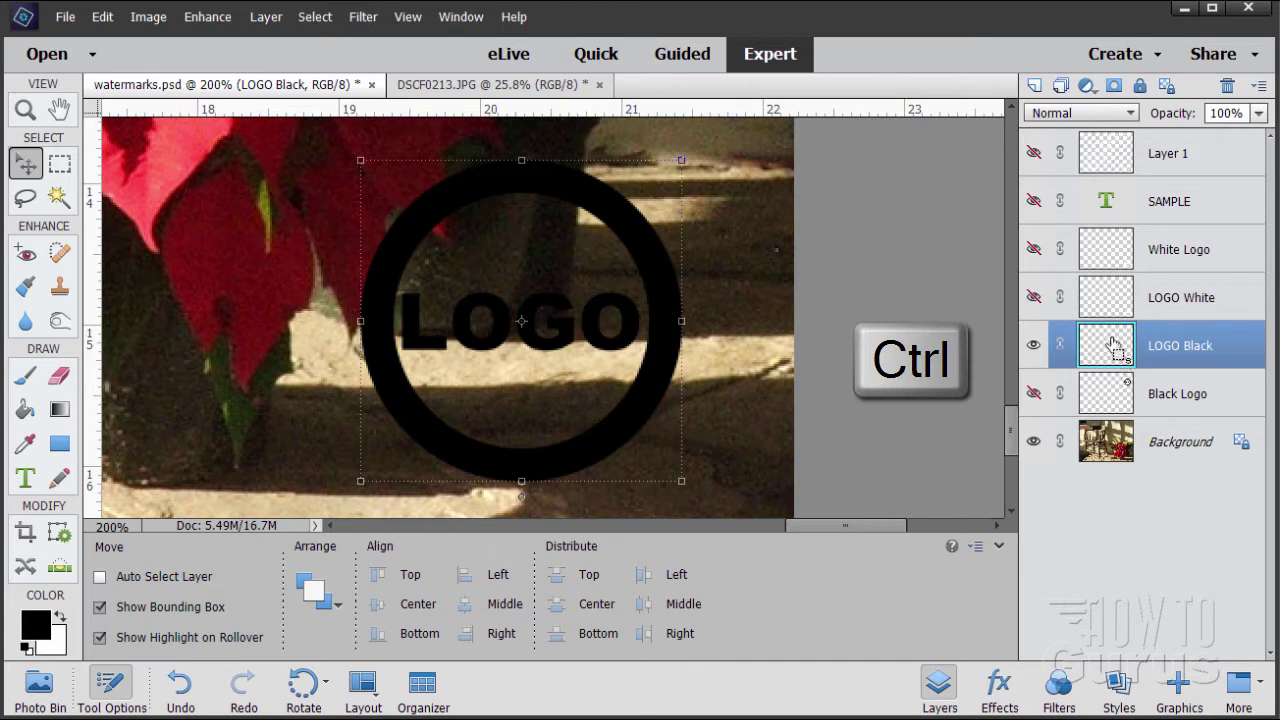
left_click(1113, 345, "ctrl")
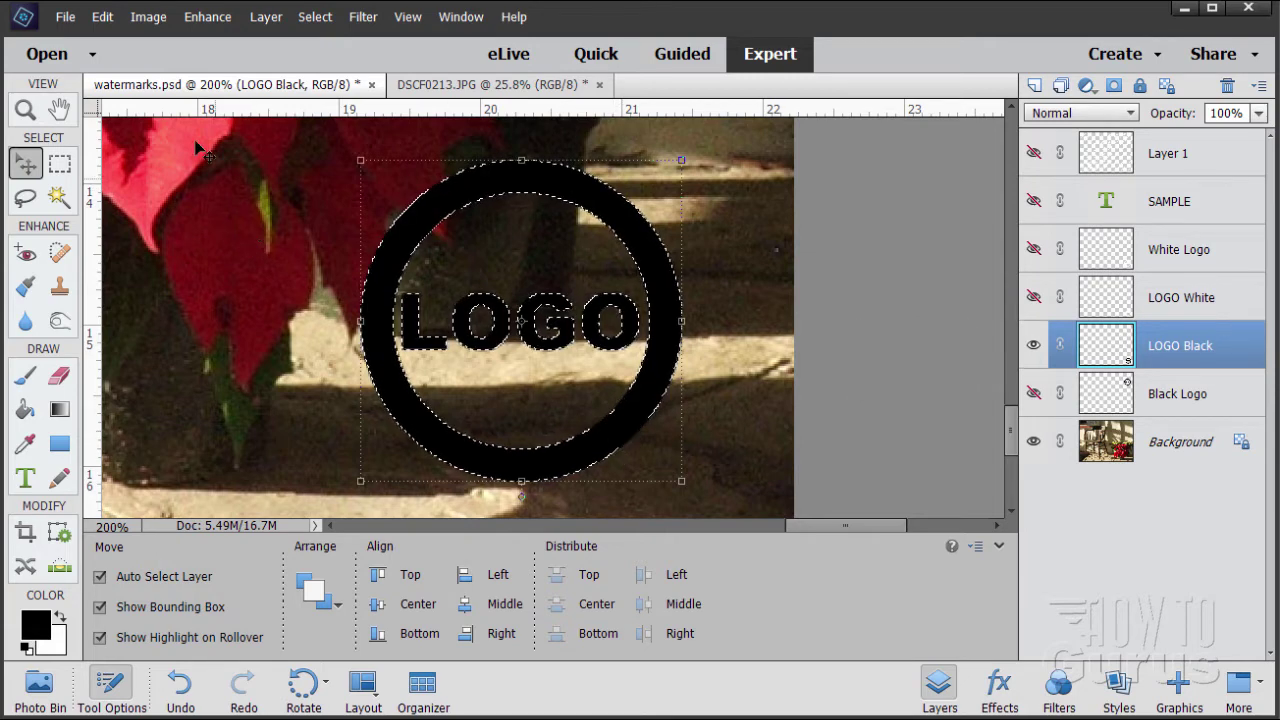
left_click(102, 16)
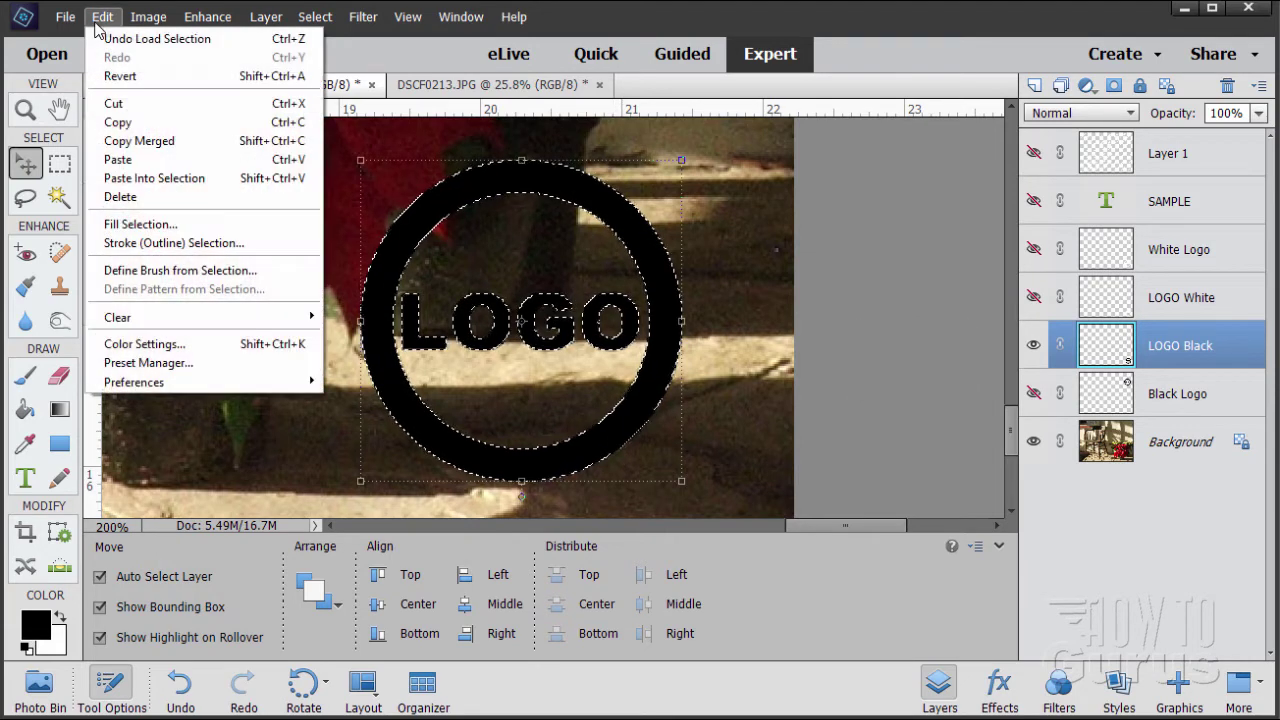
left_click(147, 124)
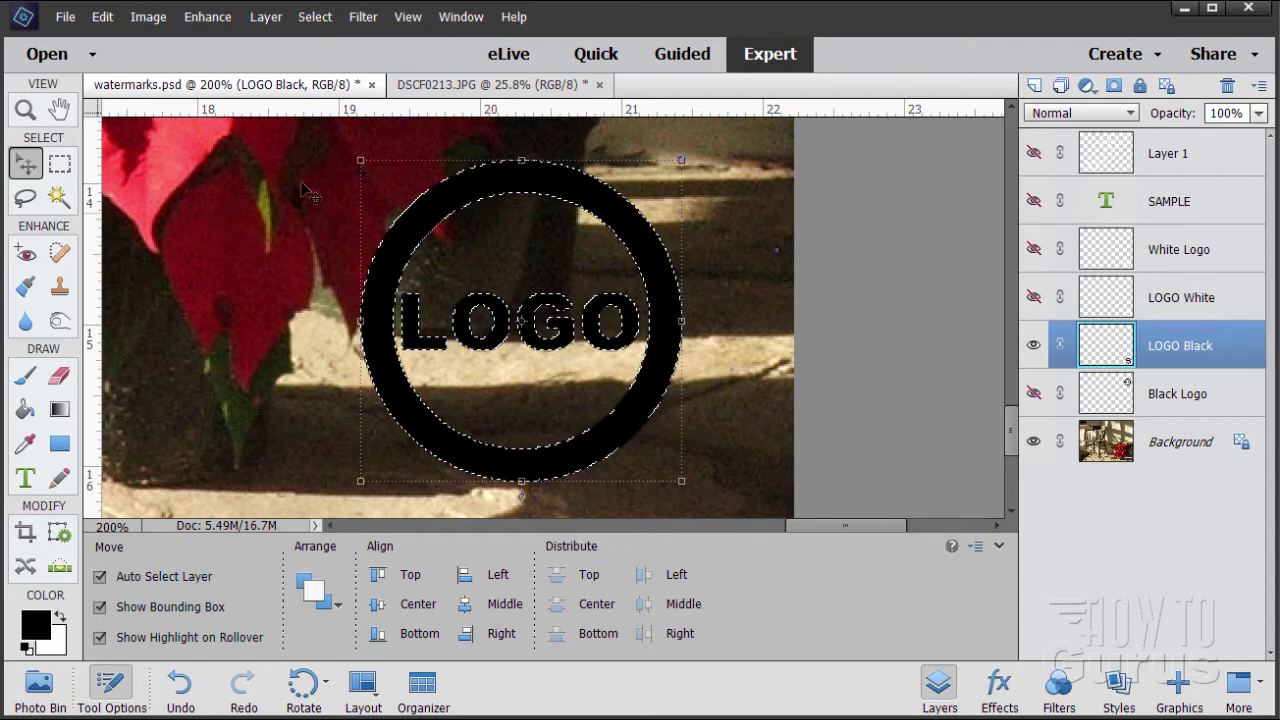
left_click(314, 16)
left_click(345, 58)
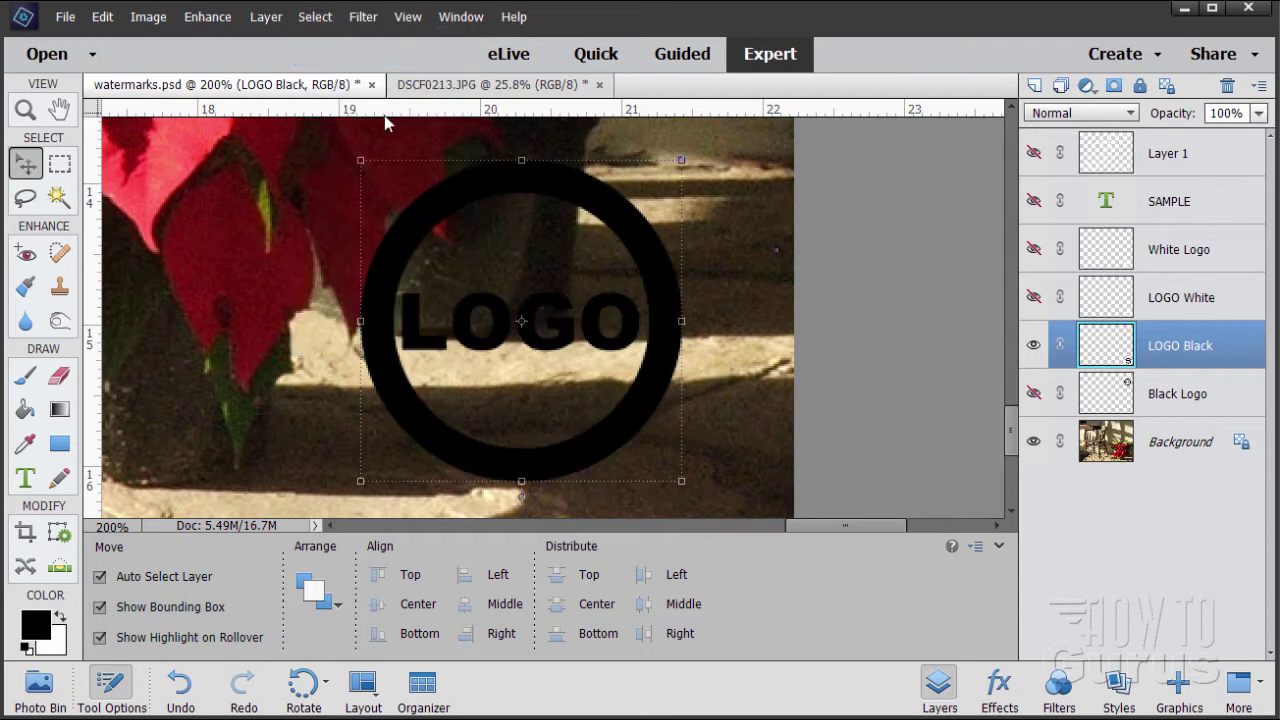
- Create a new blank document with the Clipboard document type and white background, and move its window over the photo
left_click(65, 16)
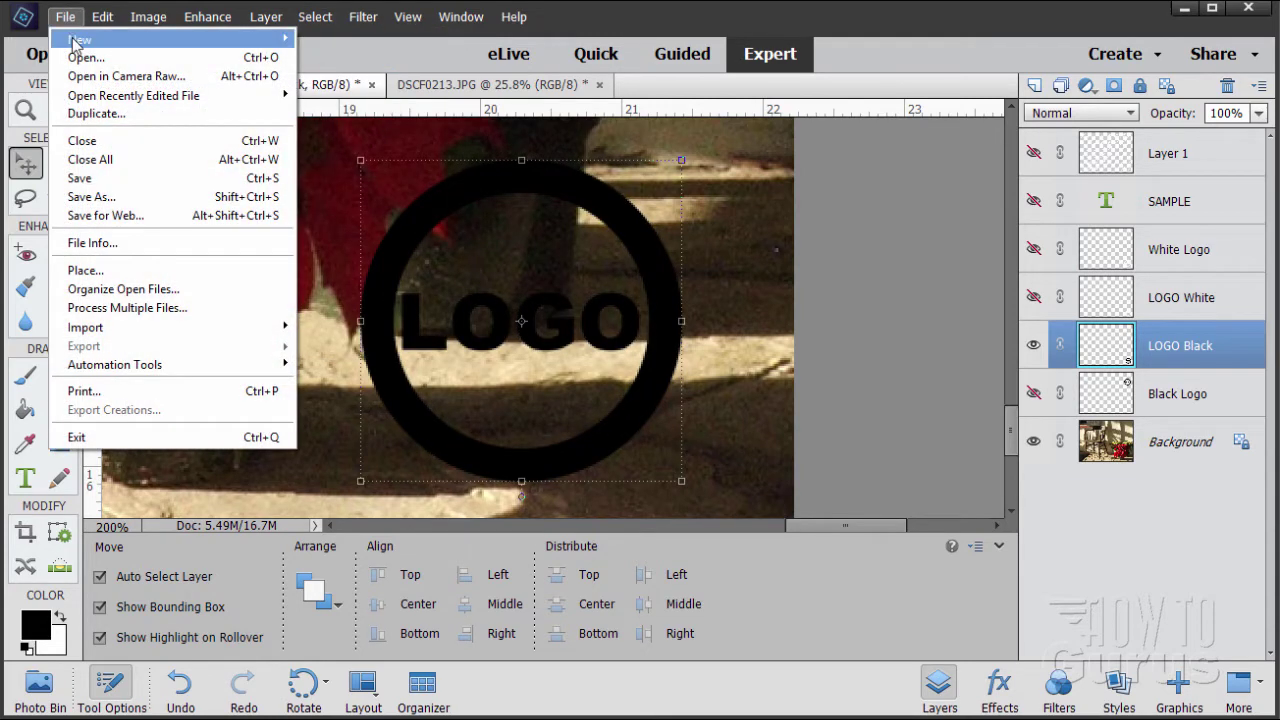
mouse_move(75, 42)
left_click(340, 38)
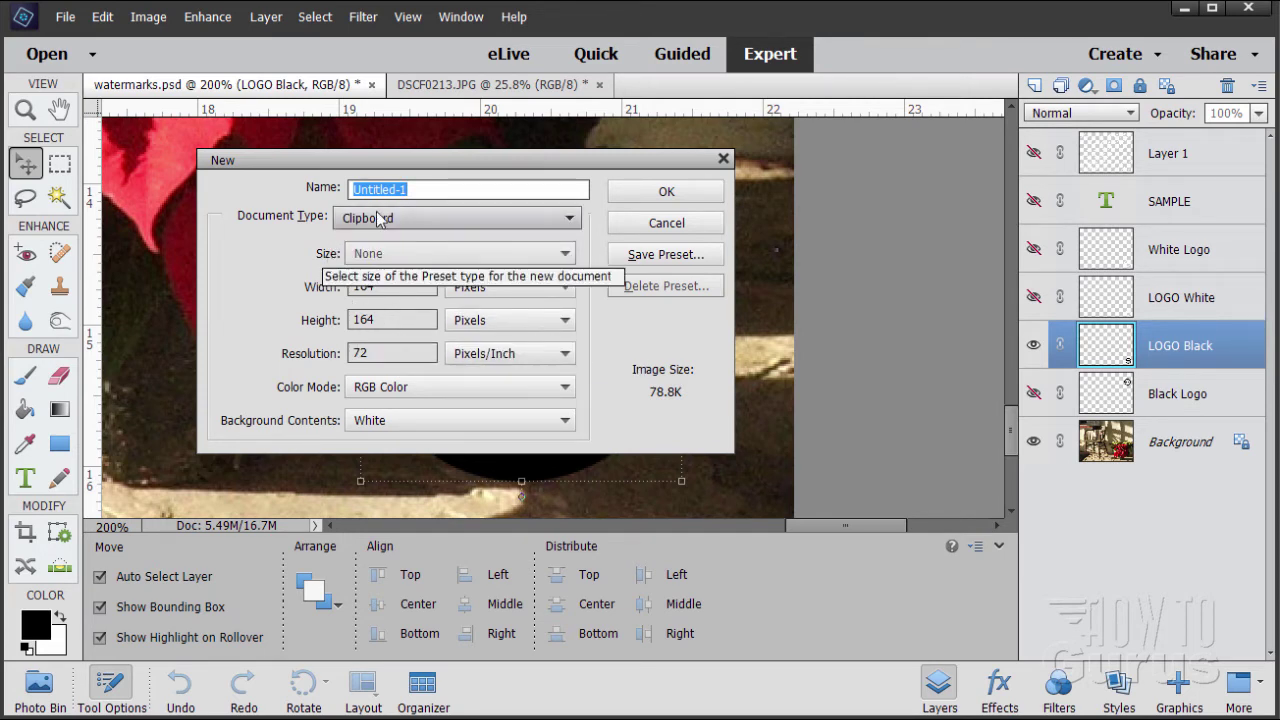
left_click(655, 192)
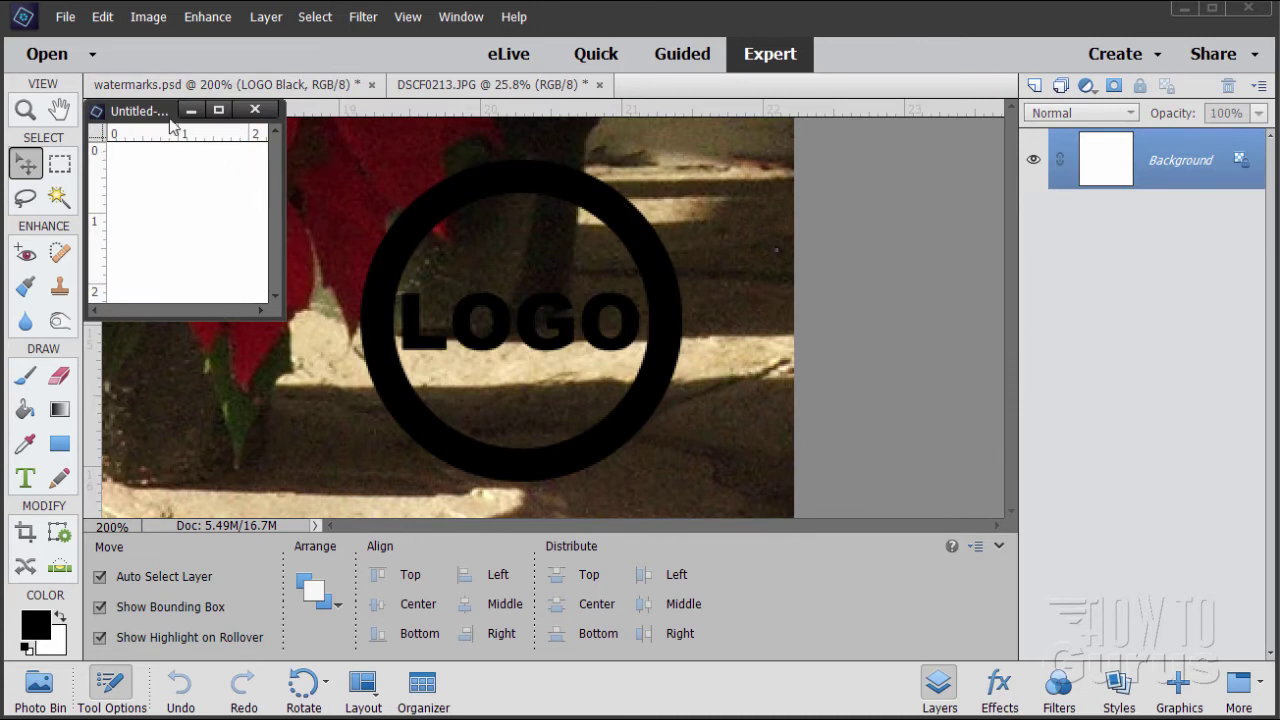
left_click_drag(148, 118, 568, 256)
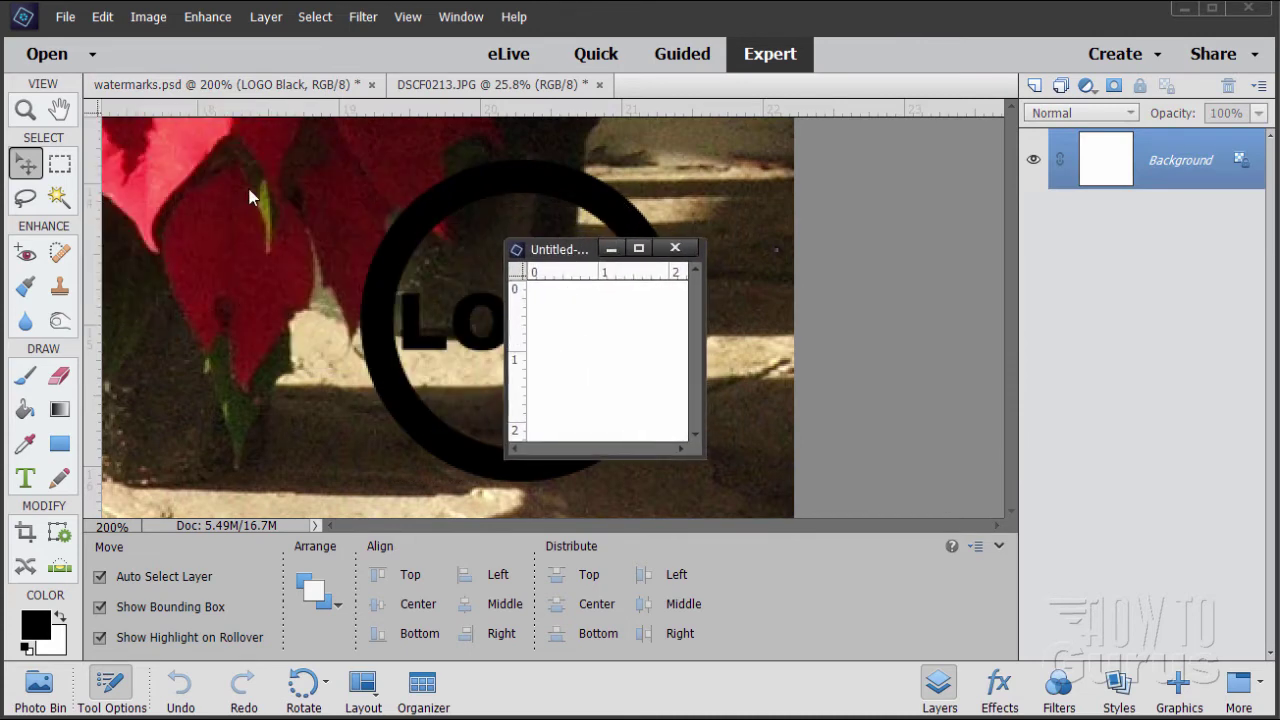
- Paste the copied logo into the new document and hide the white Background layer to leave transparency around it
left_click(100, 17)
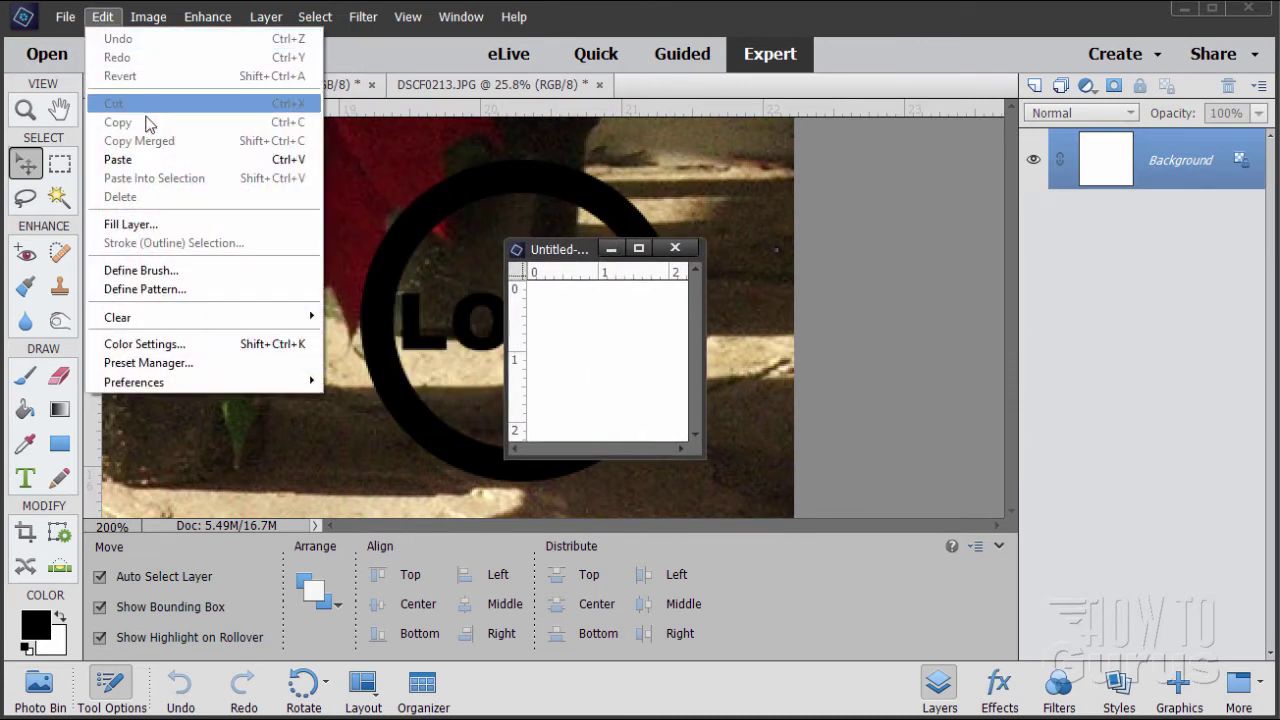
left_click(105, 155)
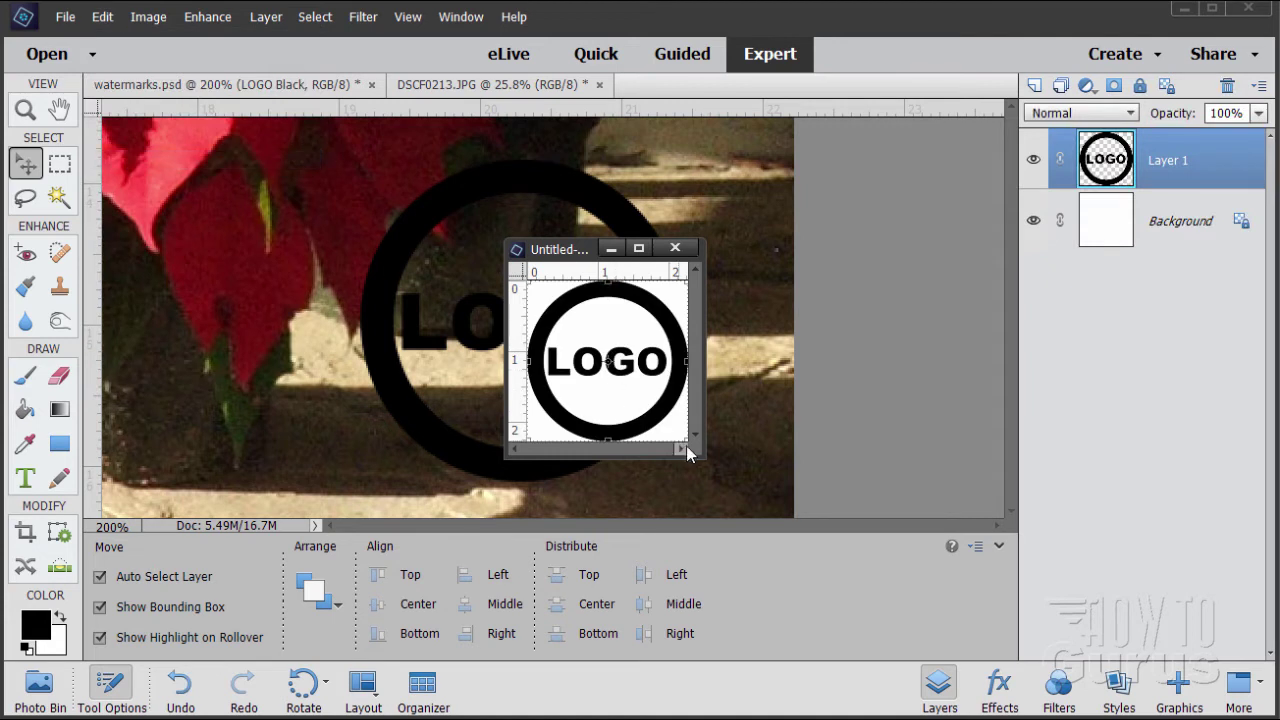
left_click_drag(700, 455, 720, 487)
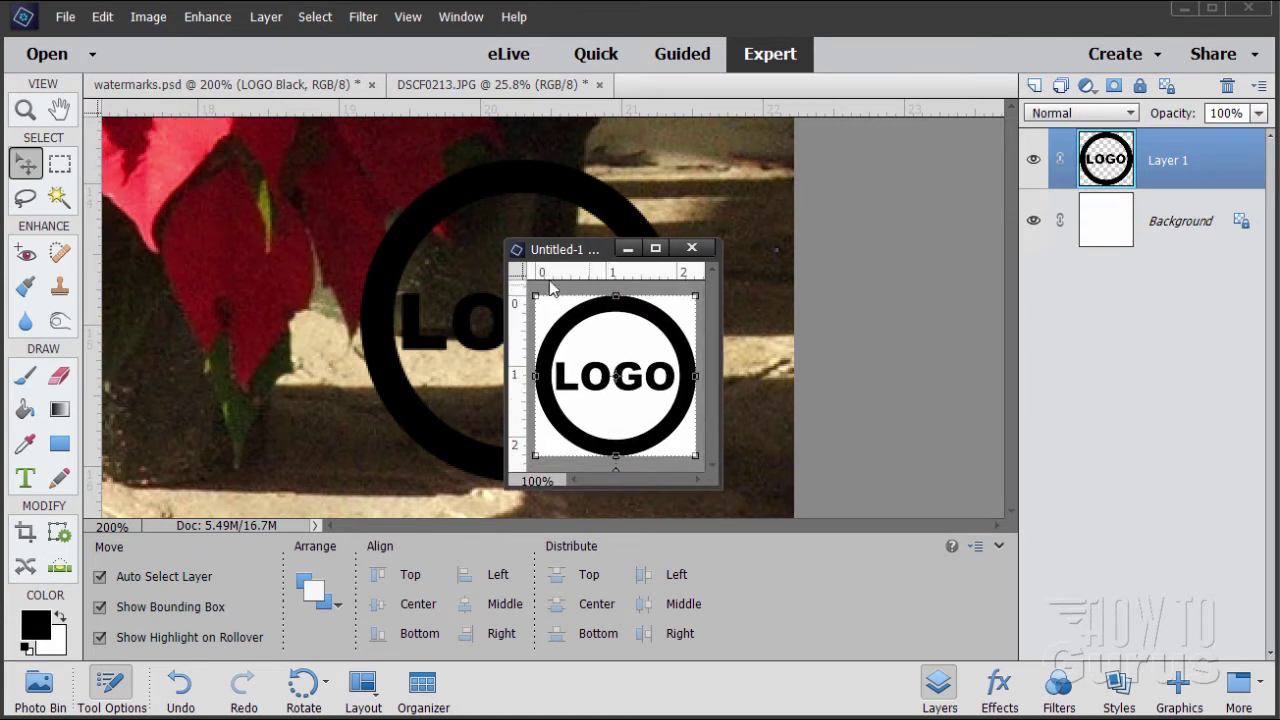
left_click(1033, 220)
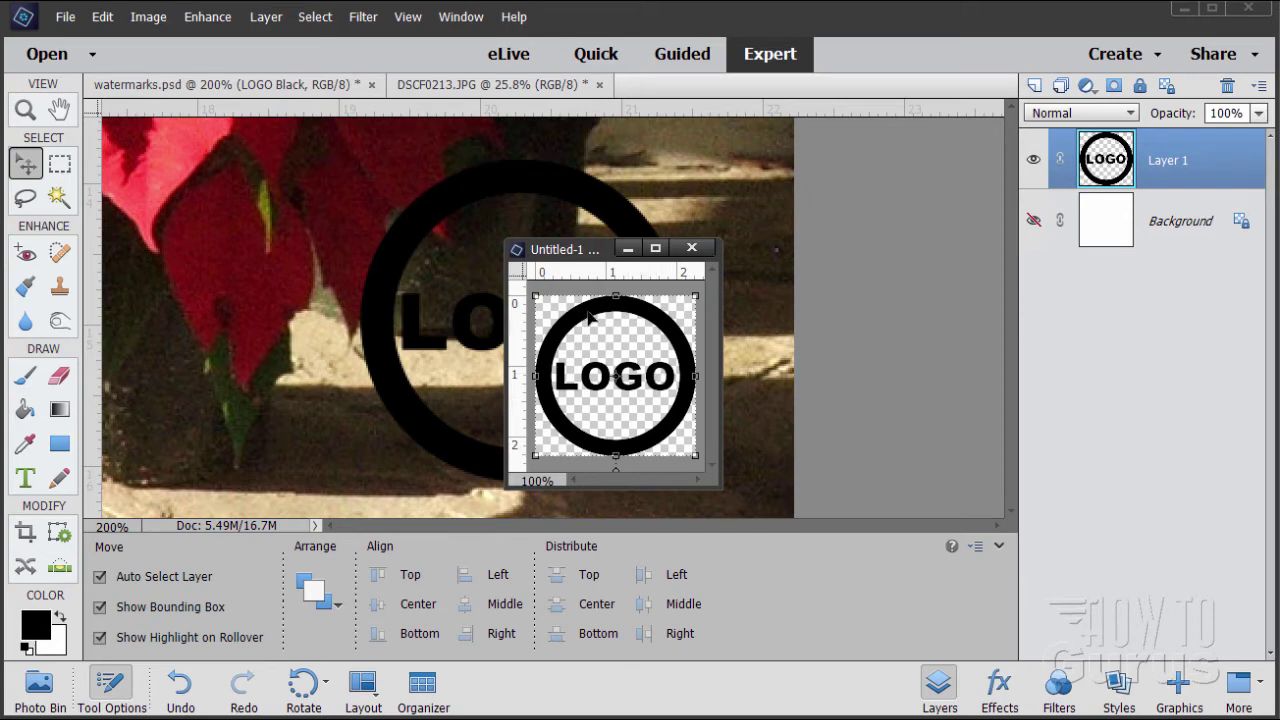
- Save the logo document as "black logo" in Photoshop PSD format in the PSE Essentials folder
left_click(65, 16)
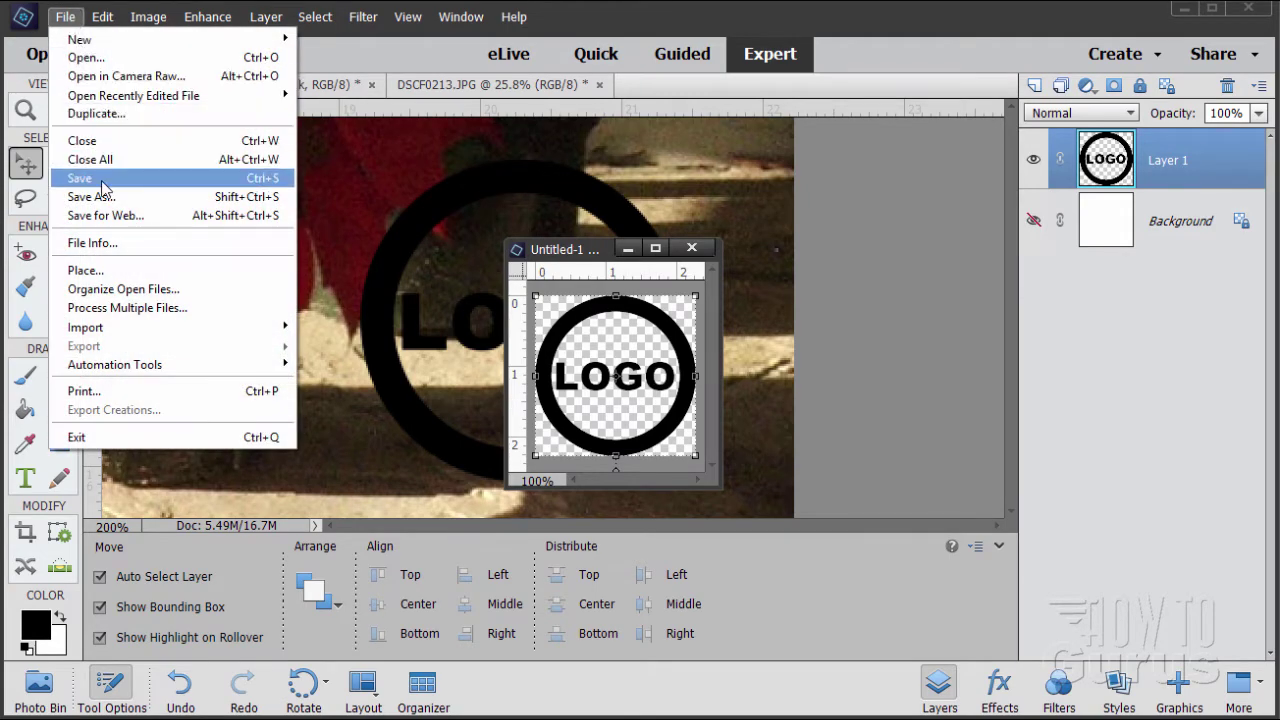
left_click(103, 186)
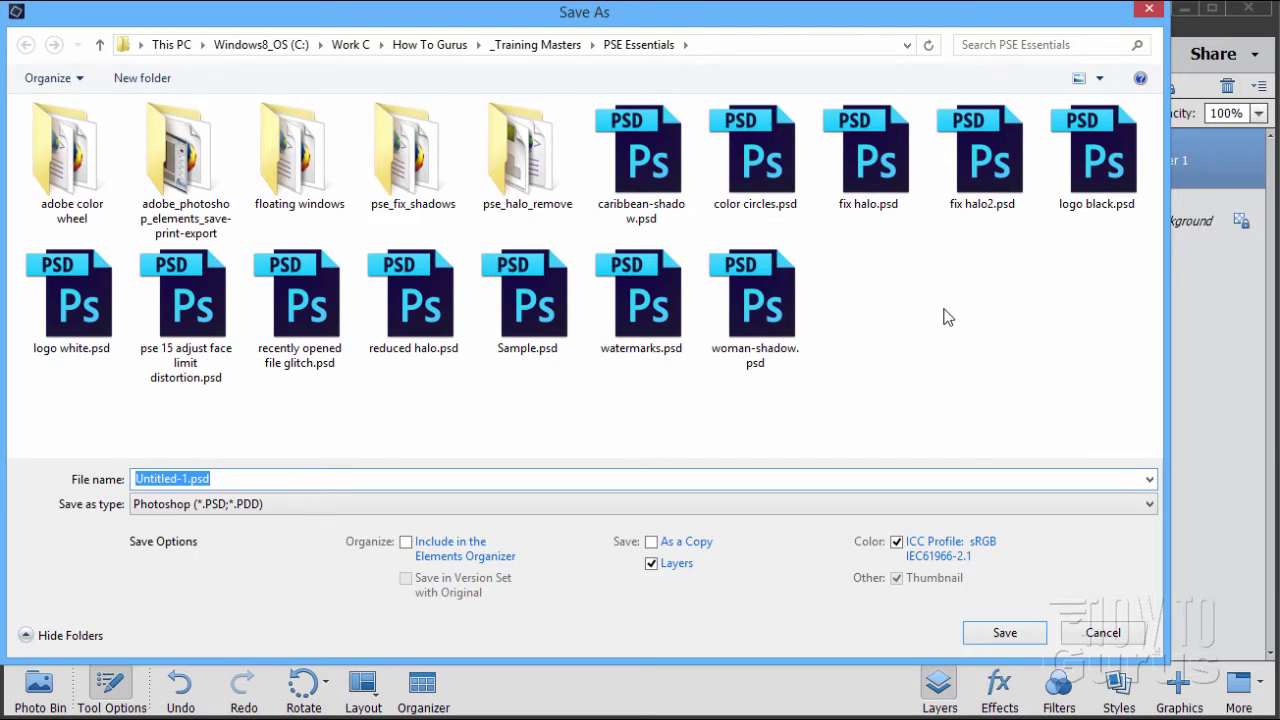
type("black logo")
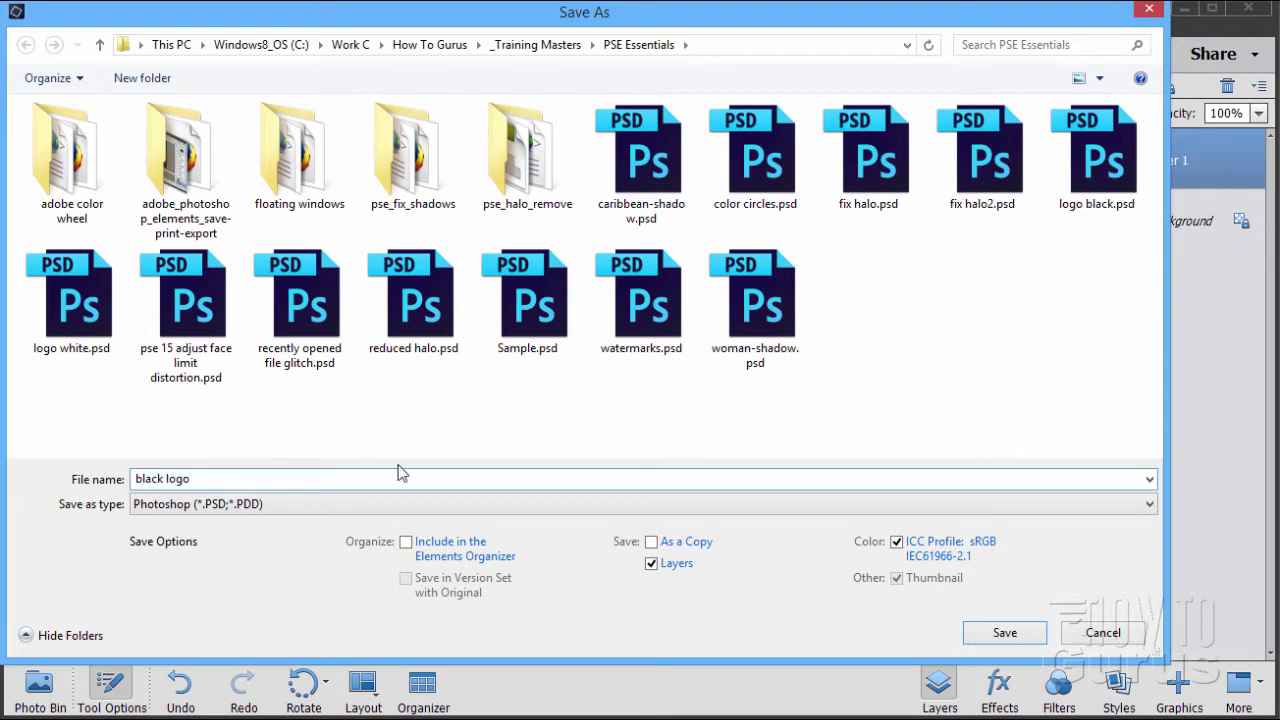
left_click(994, 633)
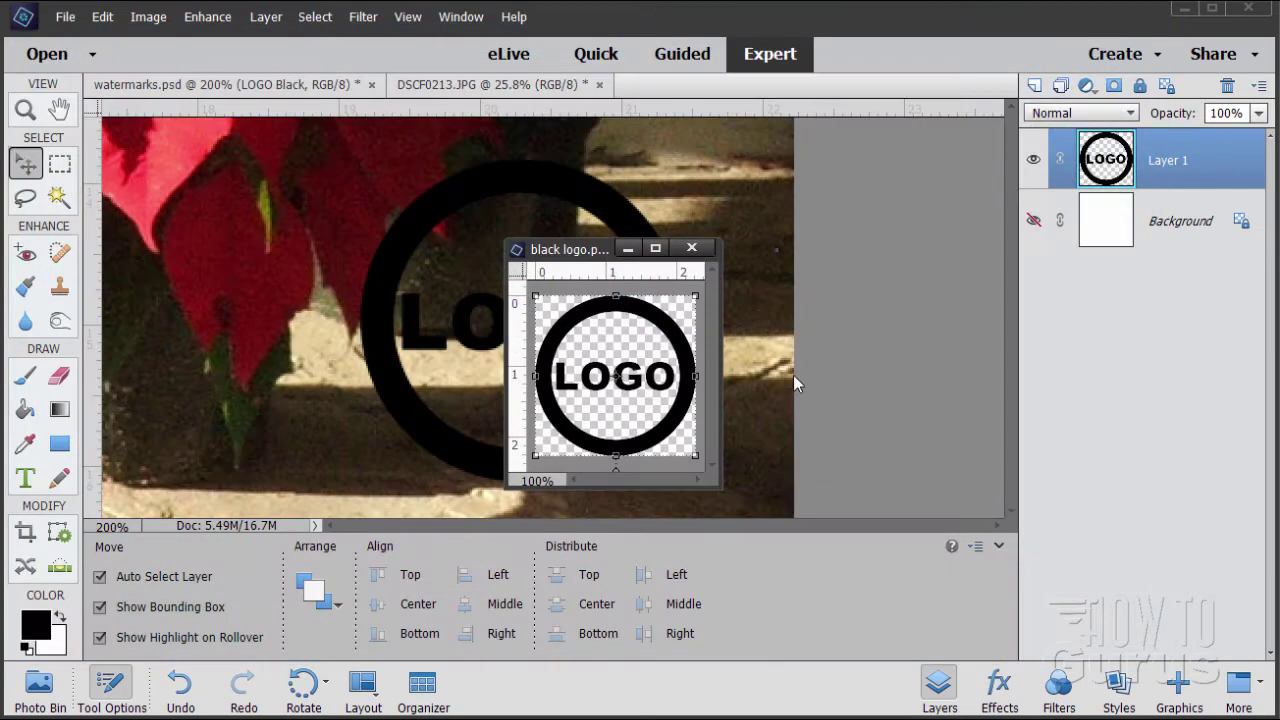
- Save the black logo document again under the new file name "white logo" as a PSD
left_click(67, 27)
left_click(100, 197)
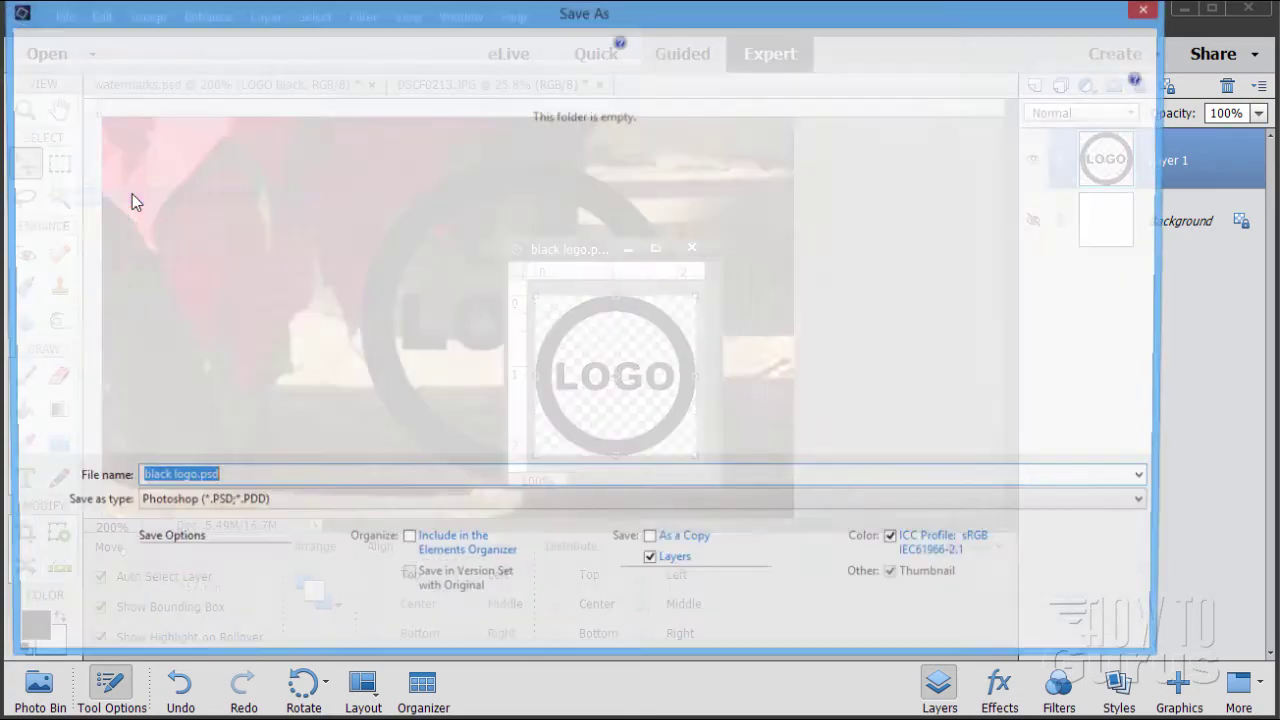
left_click_drag(194, 478, 201, 478)
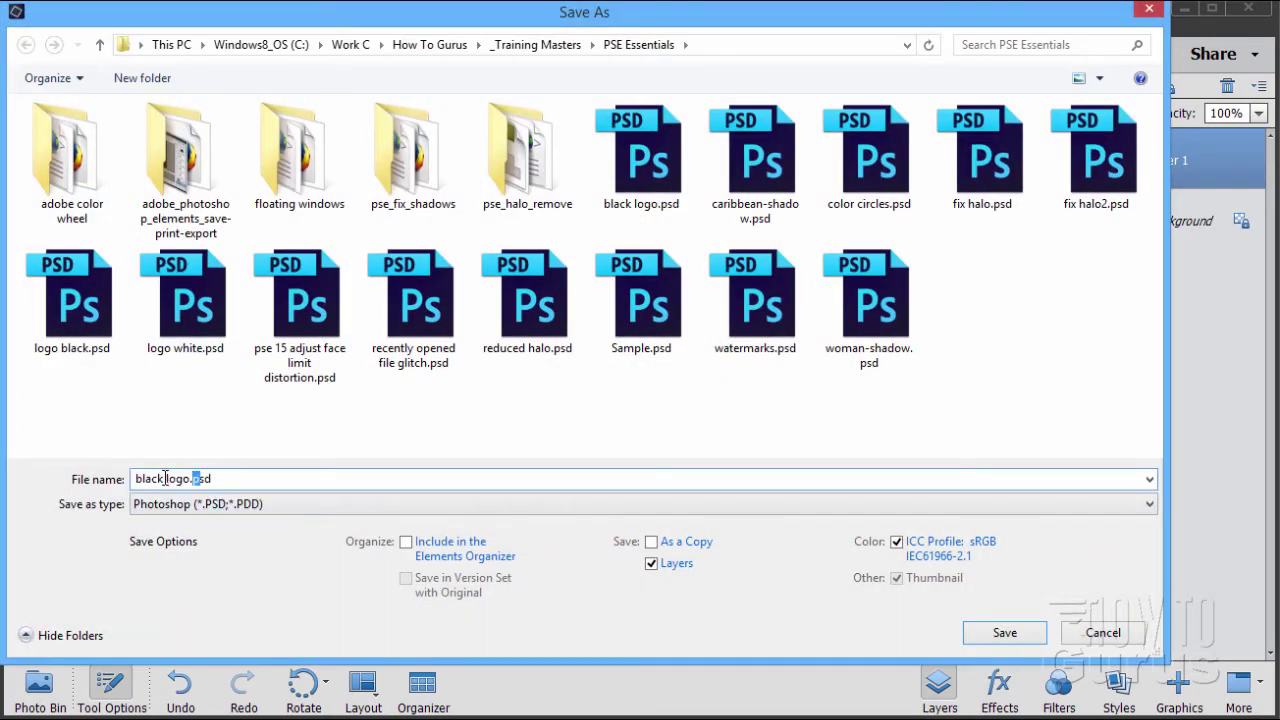
double_click(163, 479)
type("white")
left_click(1003, 633)
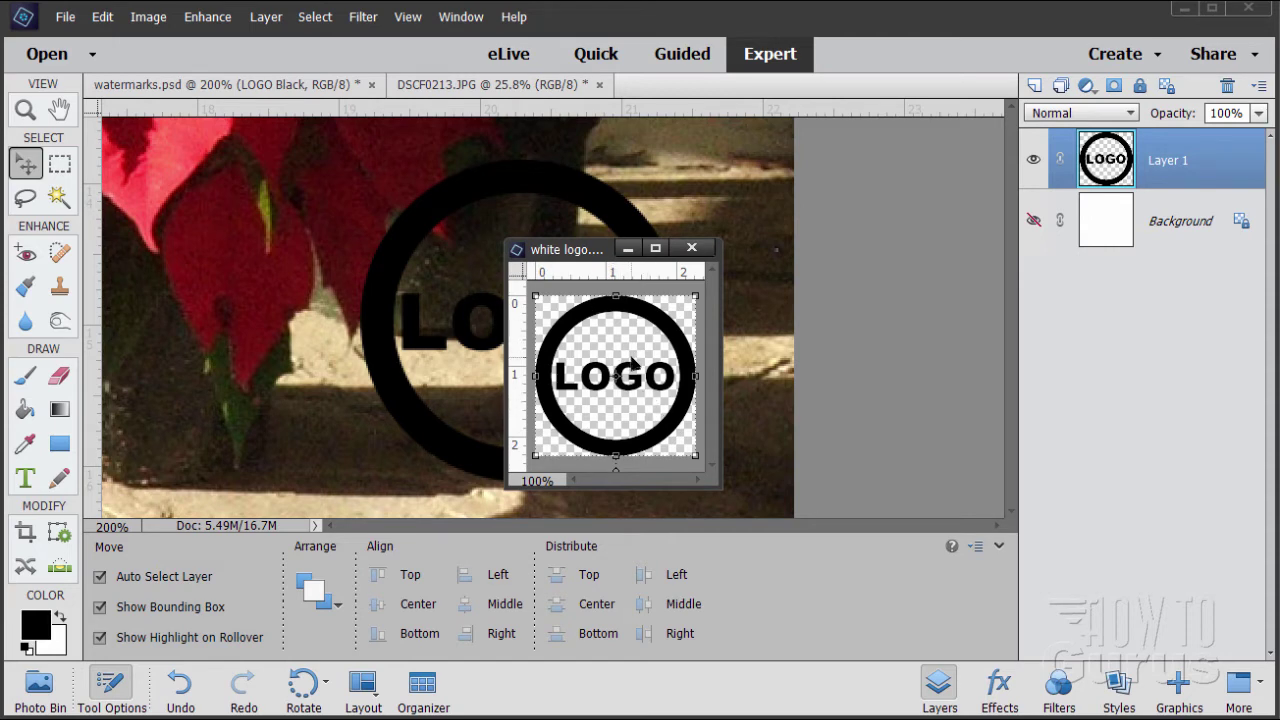
- Turn the logo in the white logo document white with Hue/Saturation, raising Lightness to its maximum
left_click(207, 17)
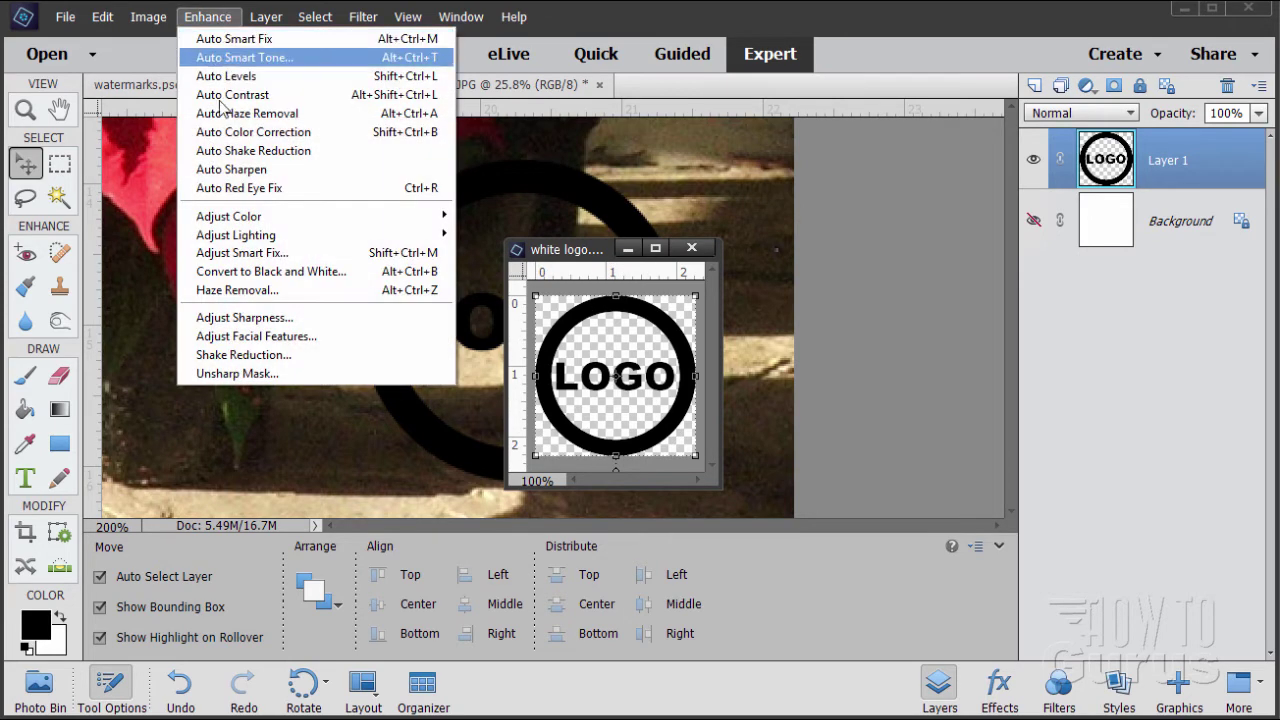
mouse_move(263, 222)
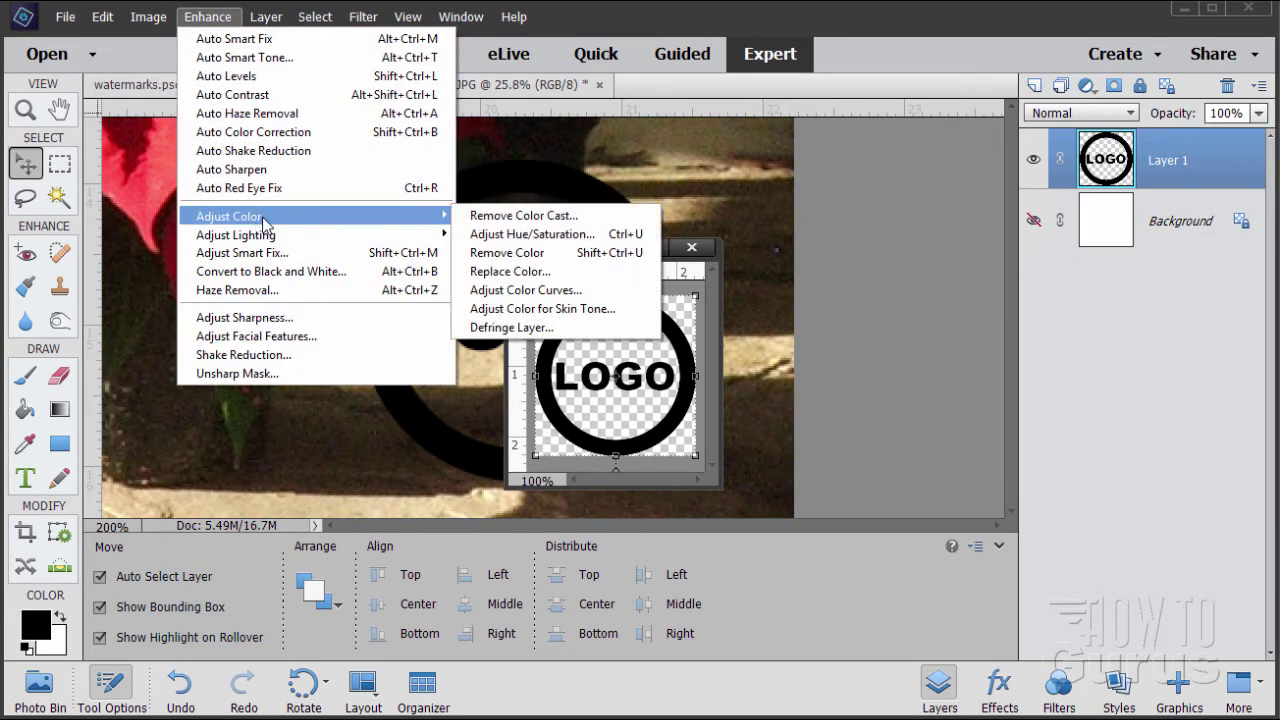
left_click(526, 235)
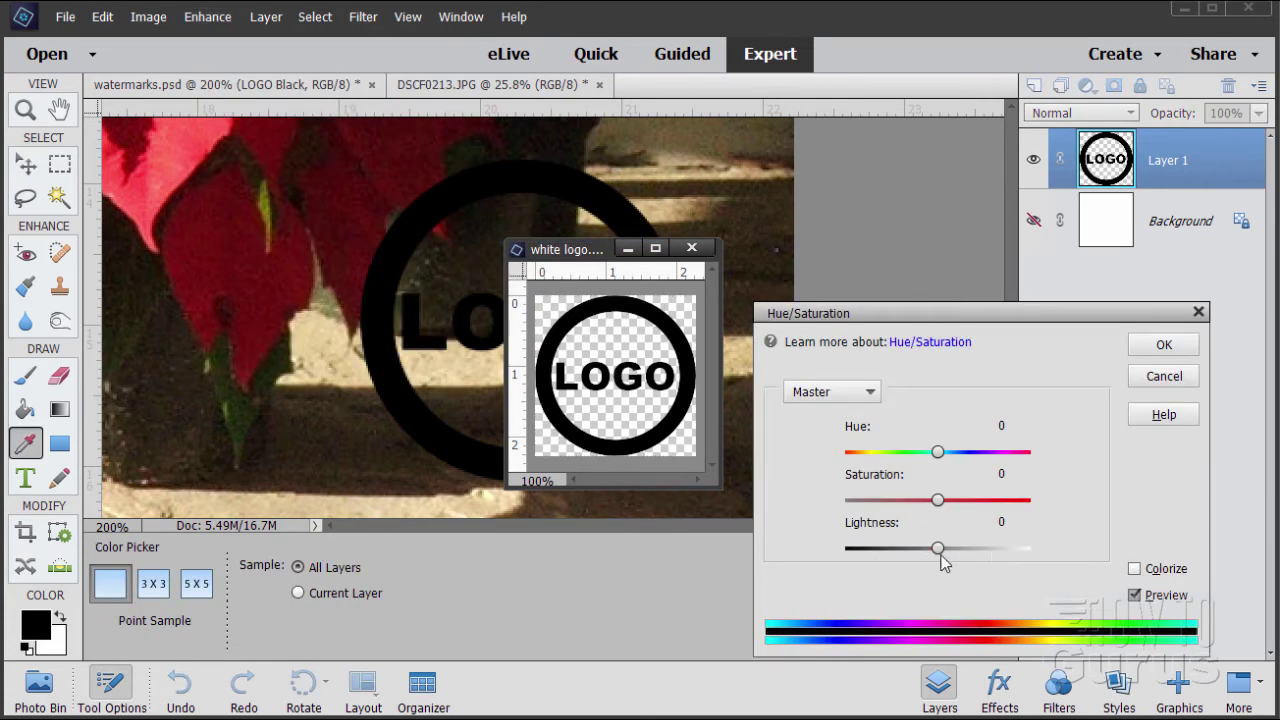
left_click_drag(941, 551, 1071, 550)
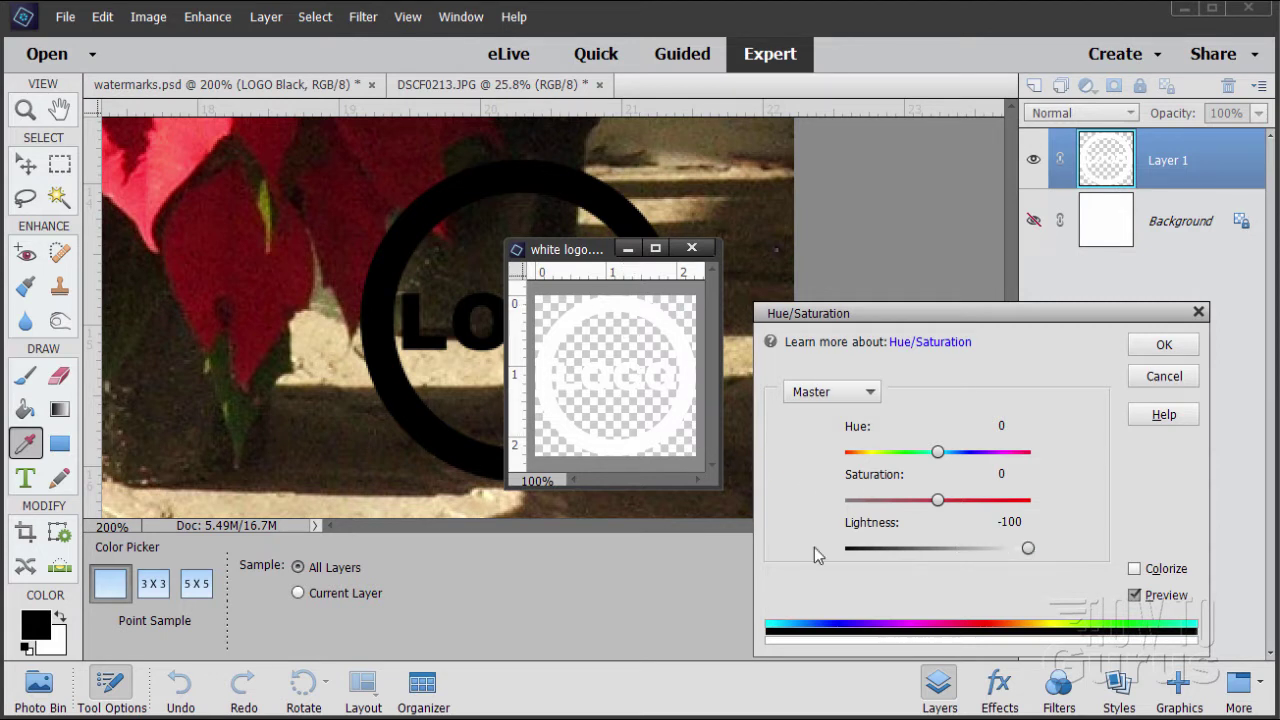
left_click(1164, 345)
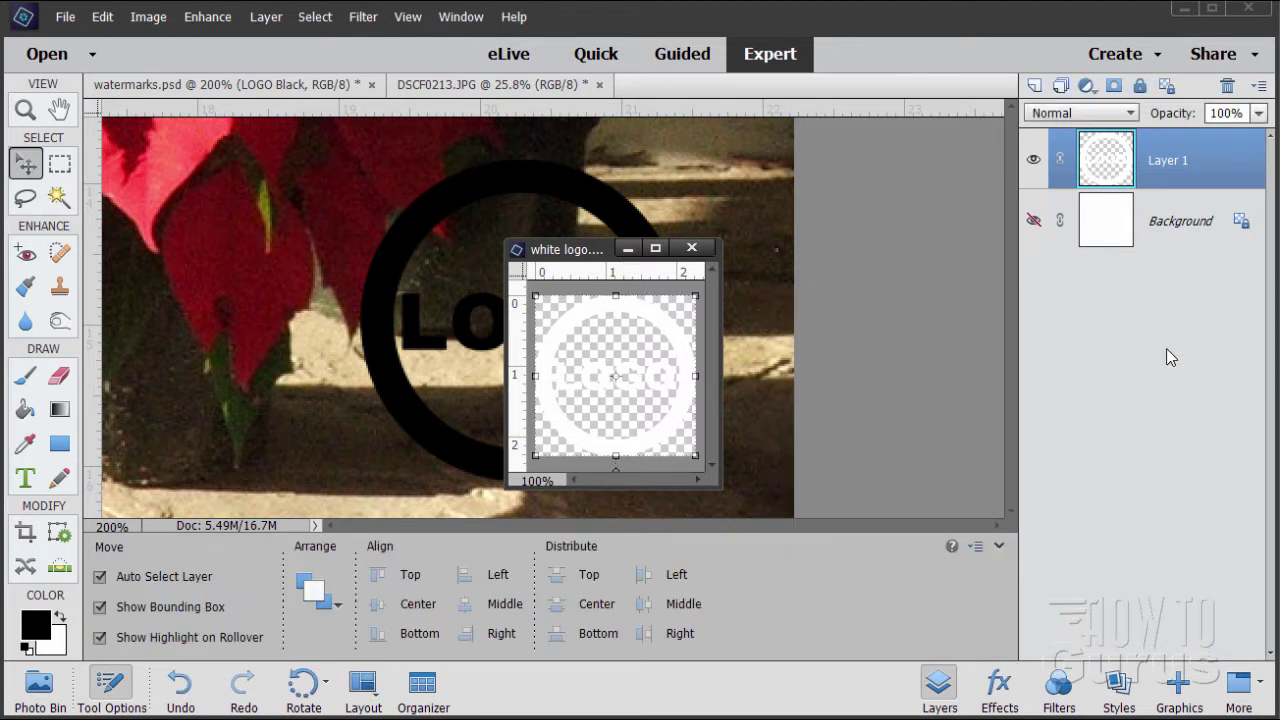
- Save the changes to the white logo file and close its window
left_click(65, 17)
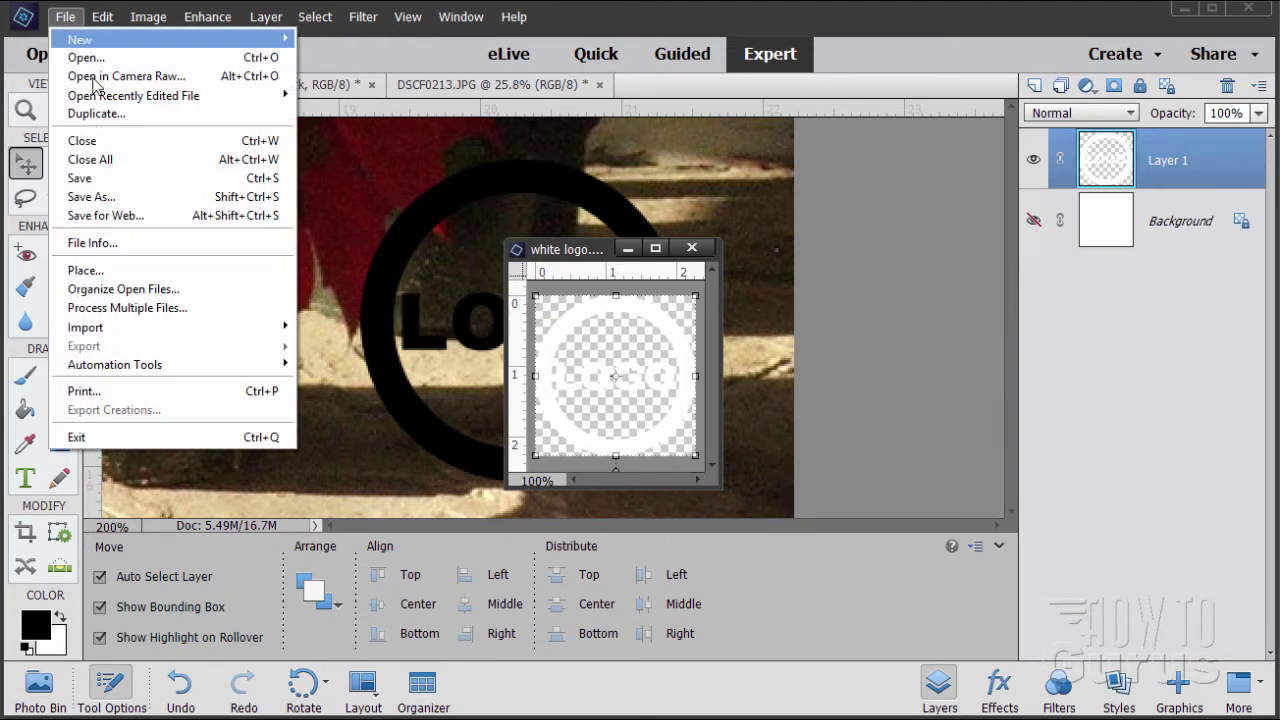
left_click(86, 178)
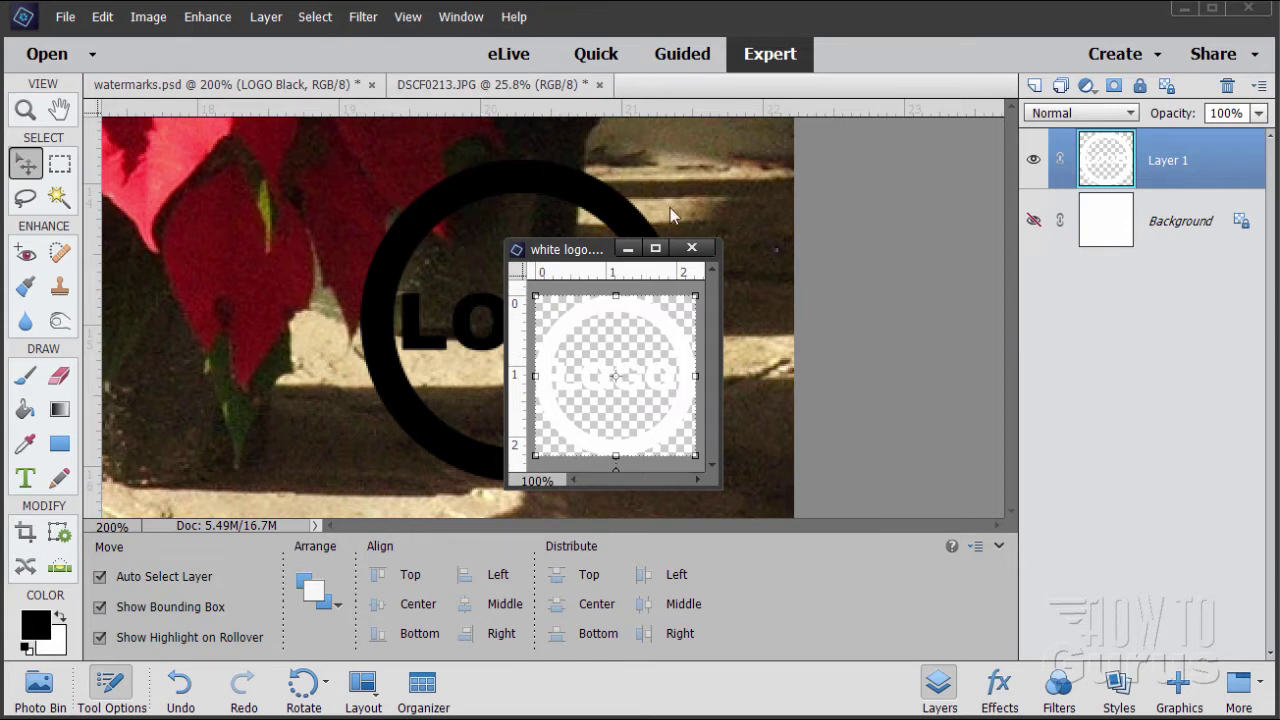
left_click(691, 247)
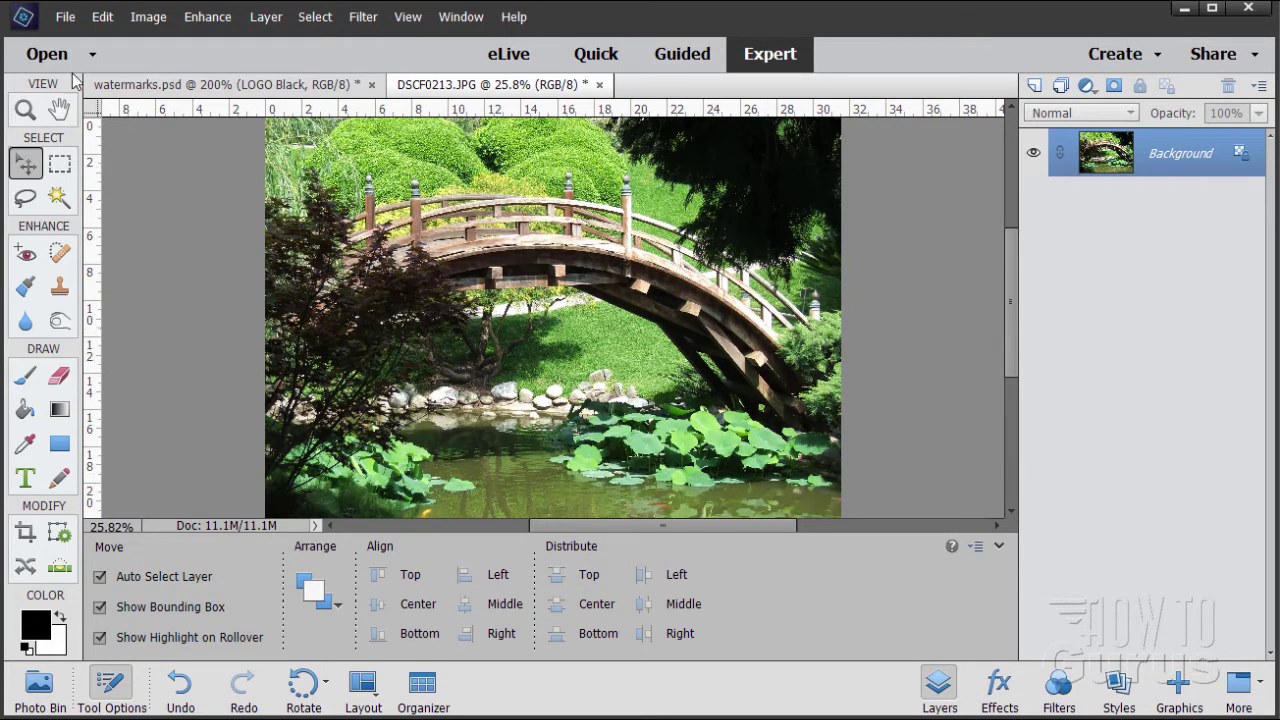
- Place the white logo PSD file into the bridge photo and position it near the photo's lower-right corner
left_click(64, 16)
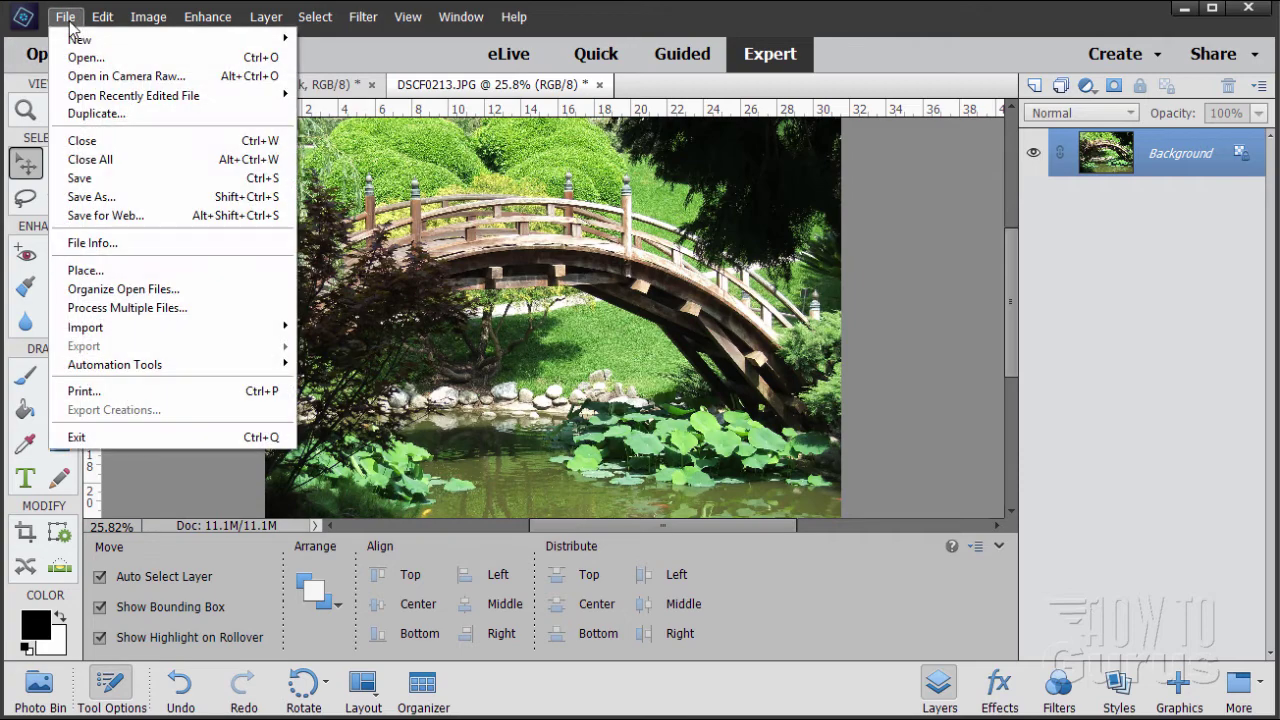
left_click(100, 270)
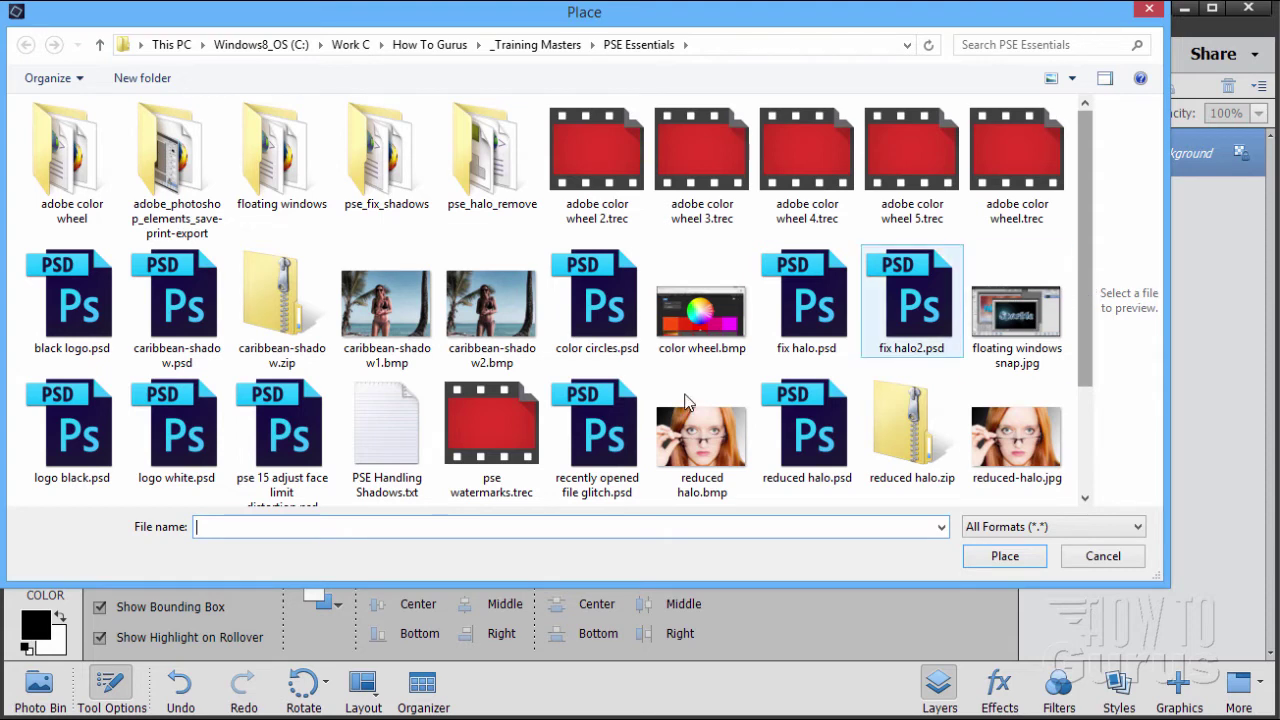
left_click_drag(1086, 278, 1074, 434)
left_click(296, 452)
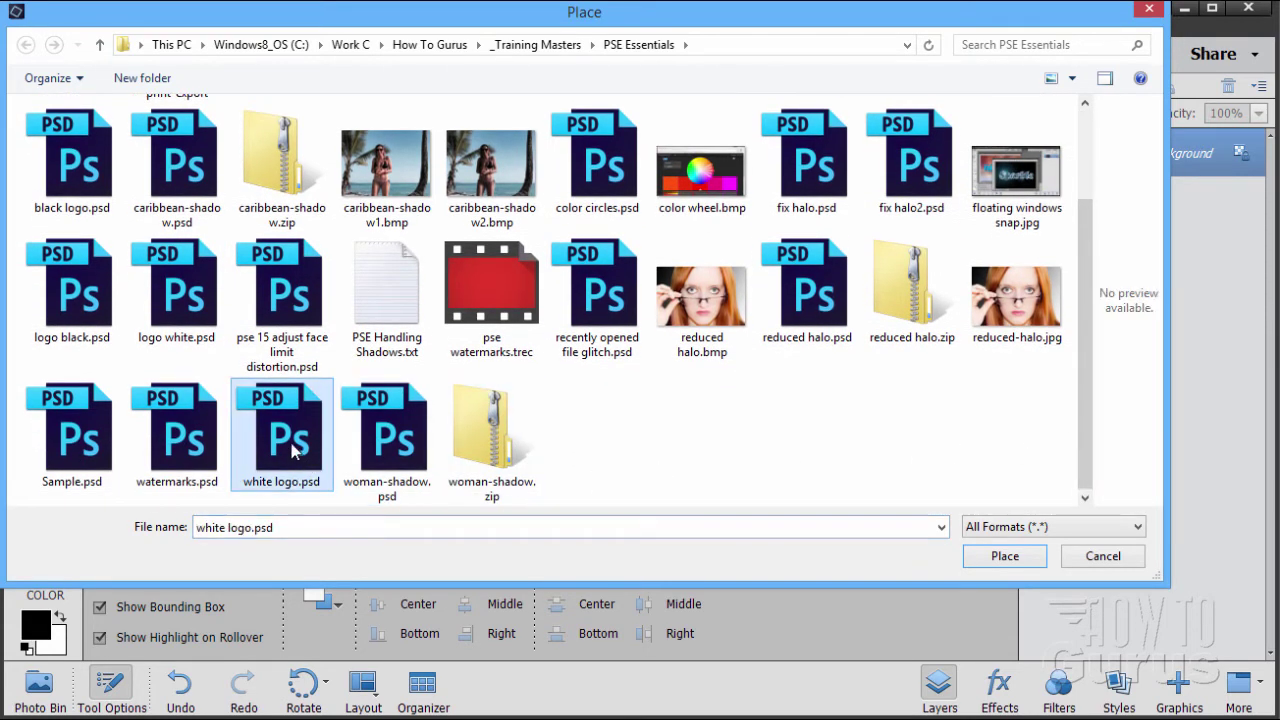
left_click(1040, 557)
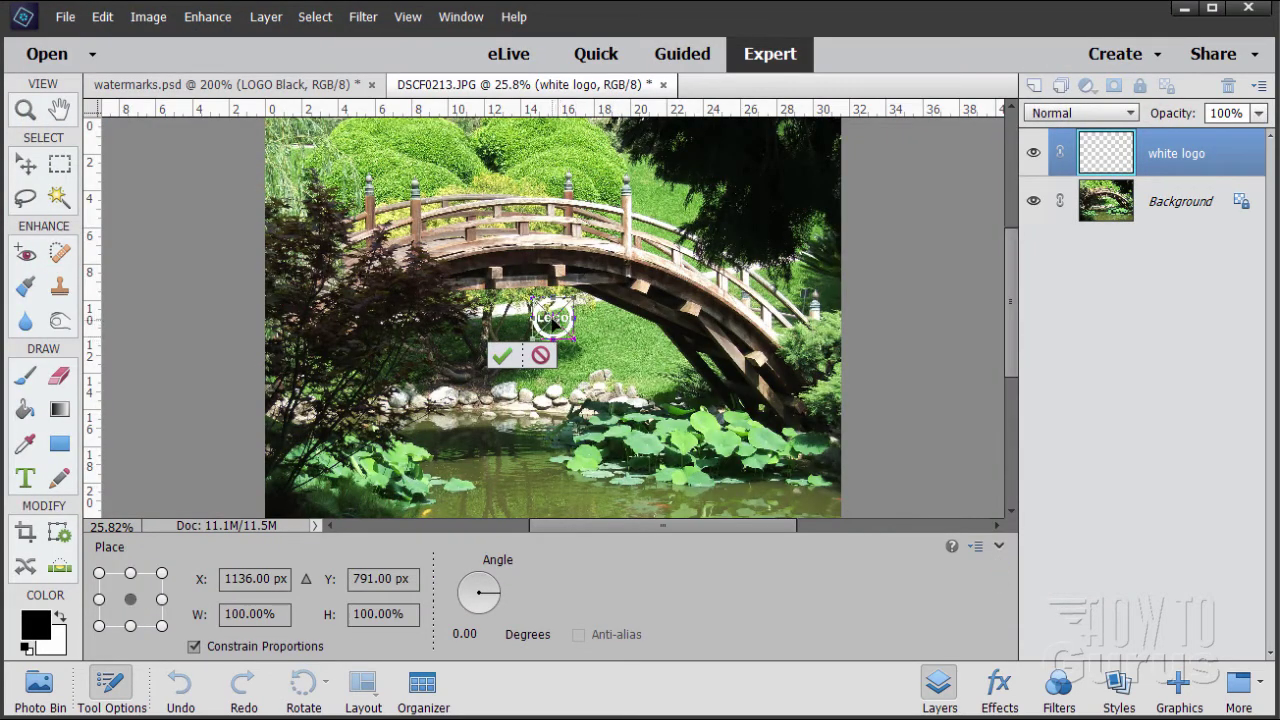
left_click_drag(551, 320, 797, 480)
left_click(744, 503)
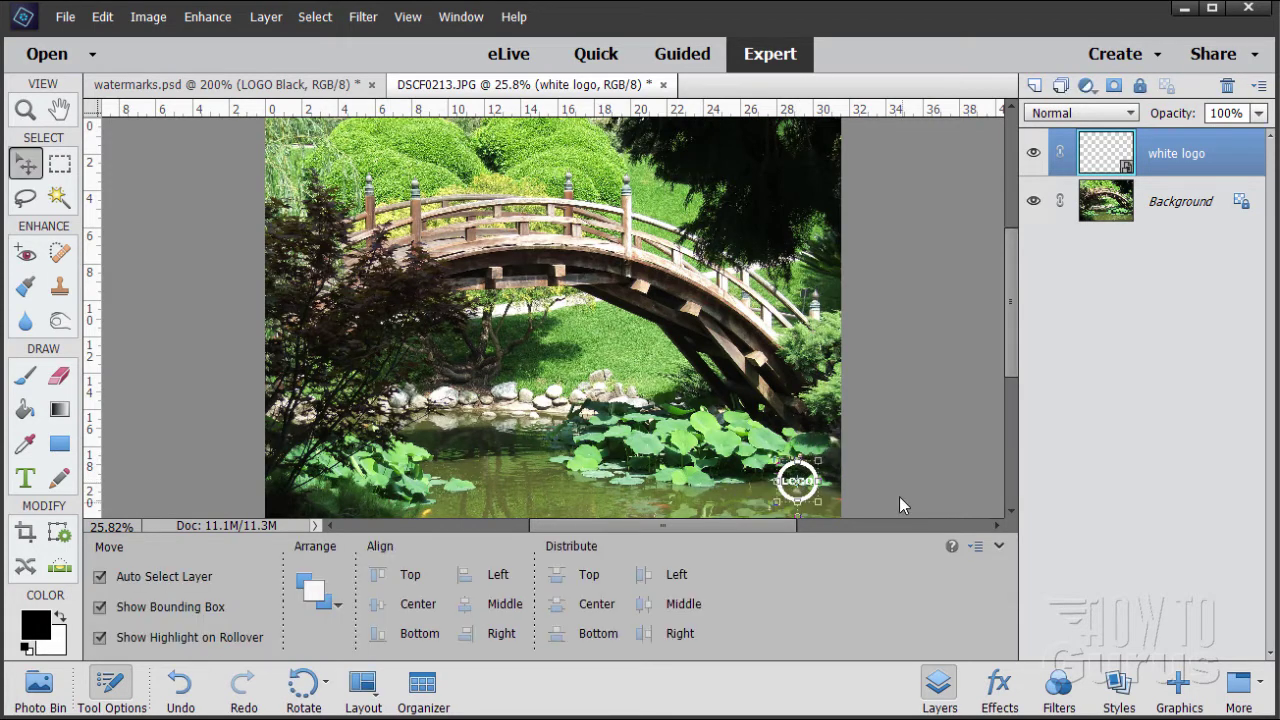
- Set the opacity of the placed white logo layer to 50%
left_click(36, 115)
left_click(814, 500)
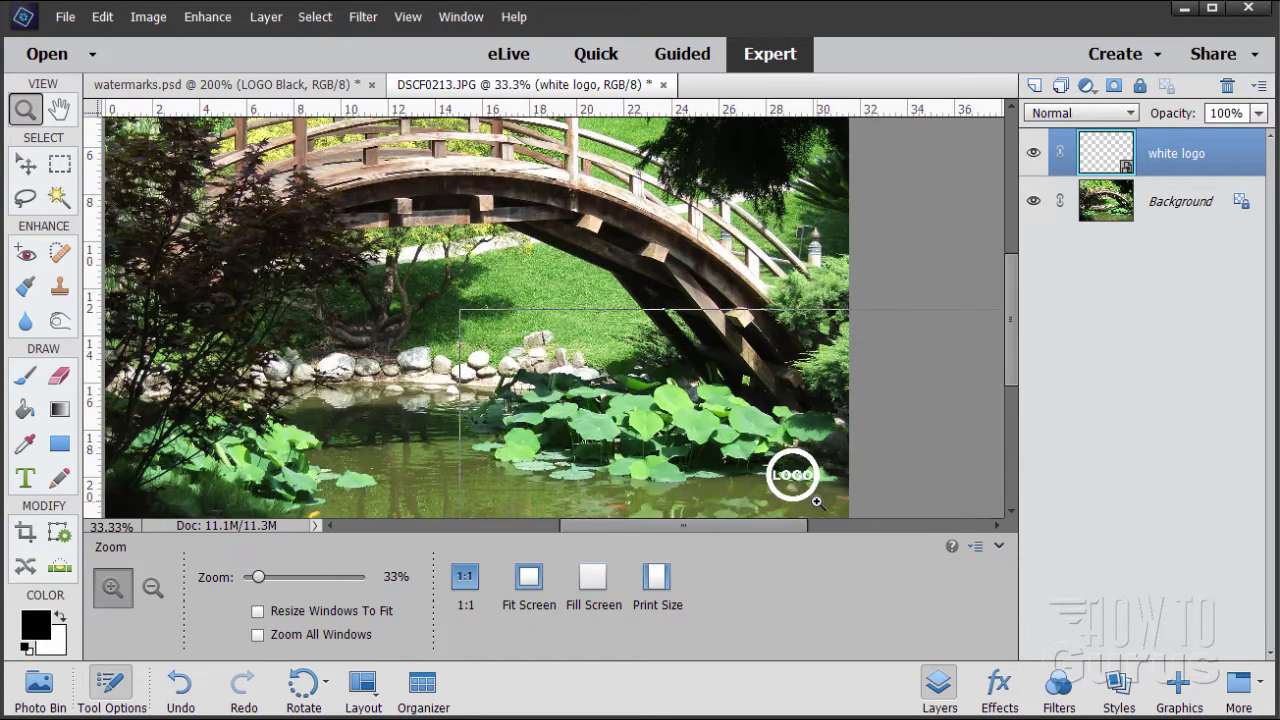
left_click(814, 500)
left_click(813, 500)
scroll(997, 409, "down", 5)
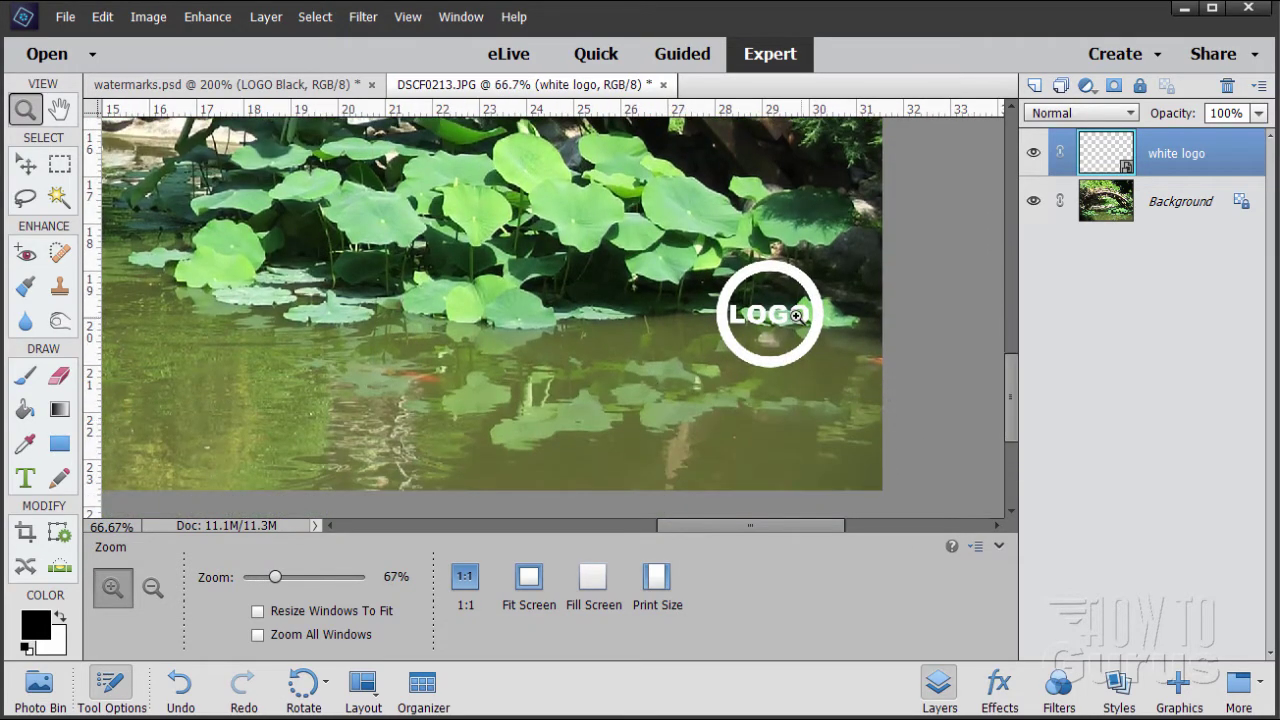
left_click(26, 165)
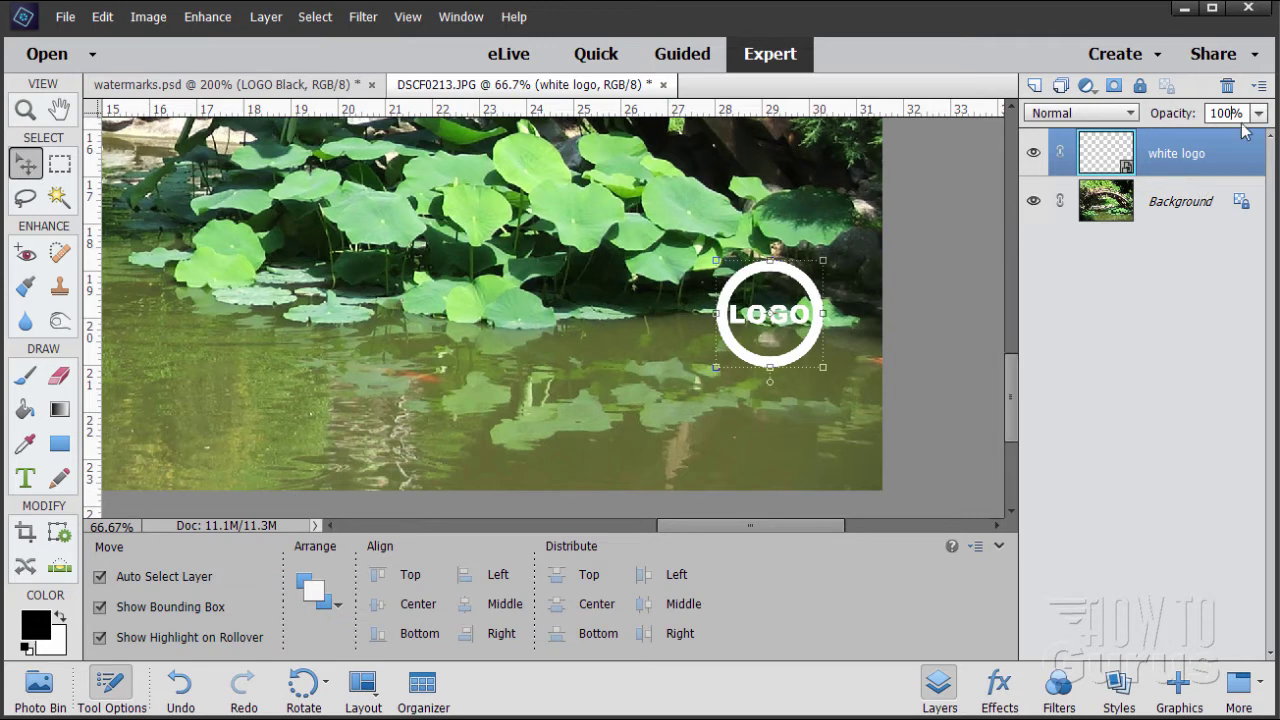
left_click_drag(1246, 113, 1146, 120)
type("50")
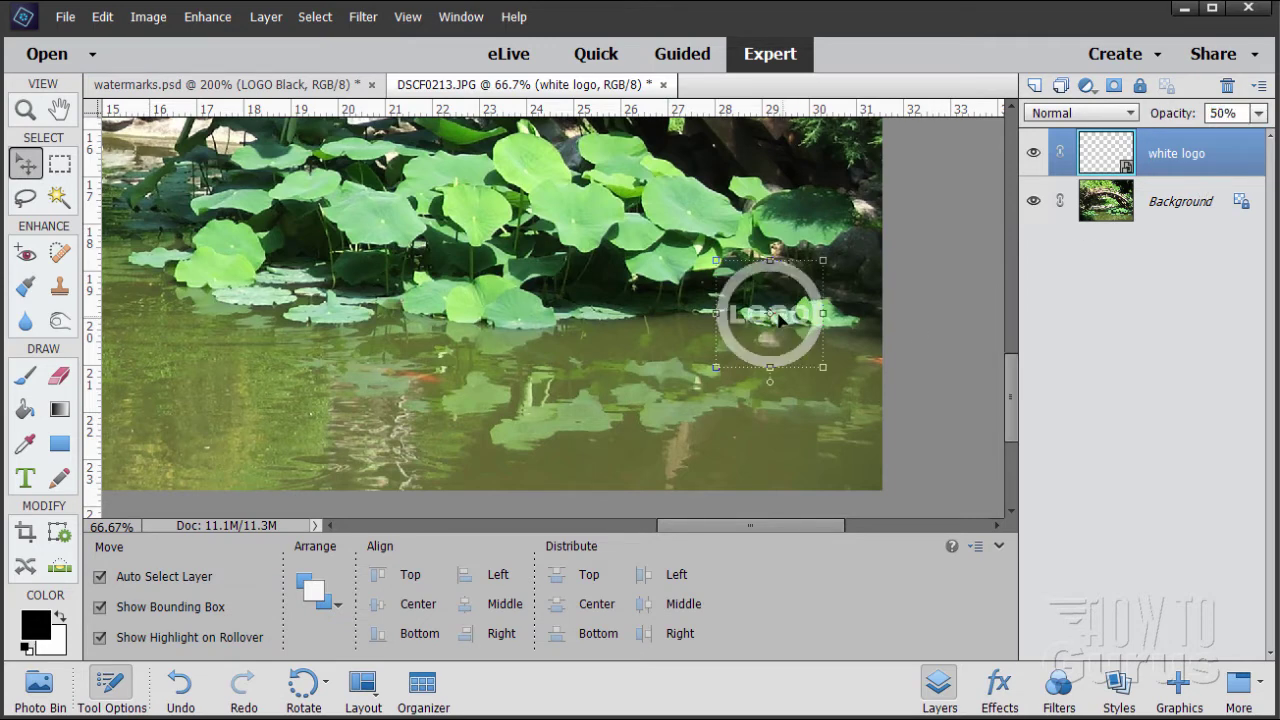
- Move the white logo straight down, off the lily pads and onto the open water near the photo's lower-right corner
left_click_drag(779, 316, 786, 387)
left_click(891, 381)
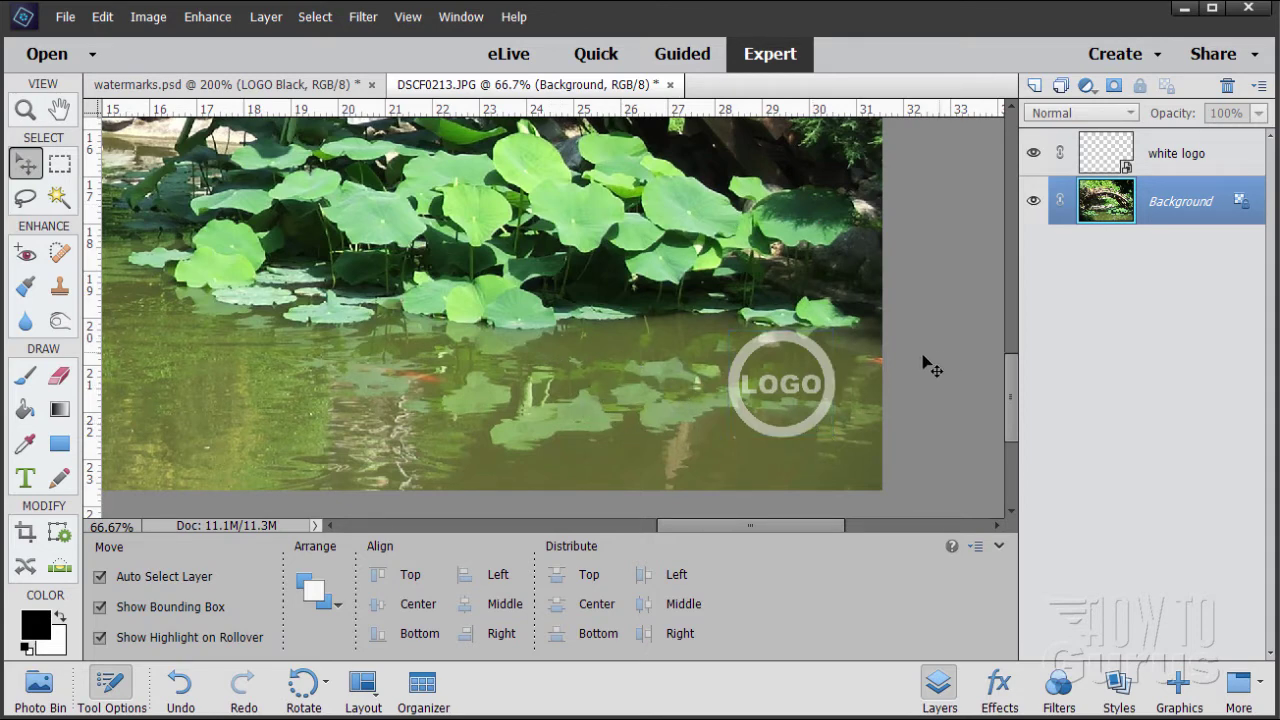
left_click(780, 395)
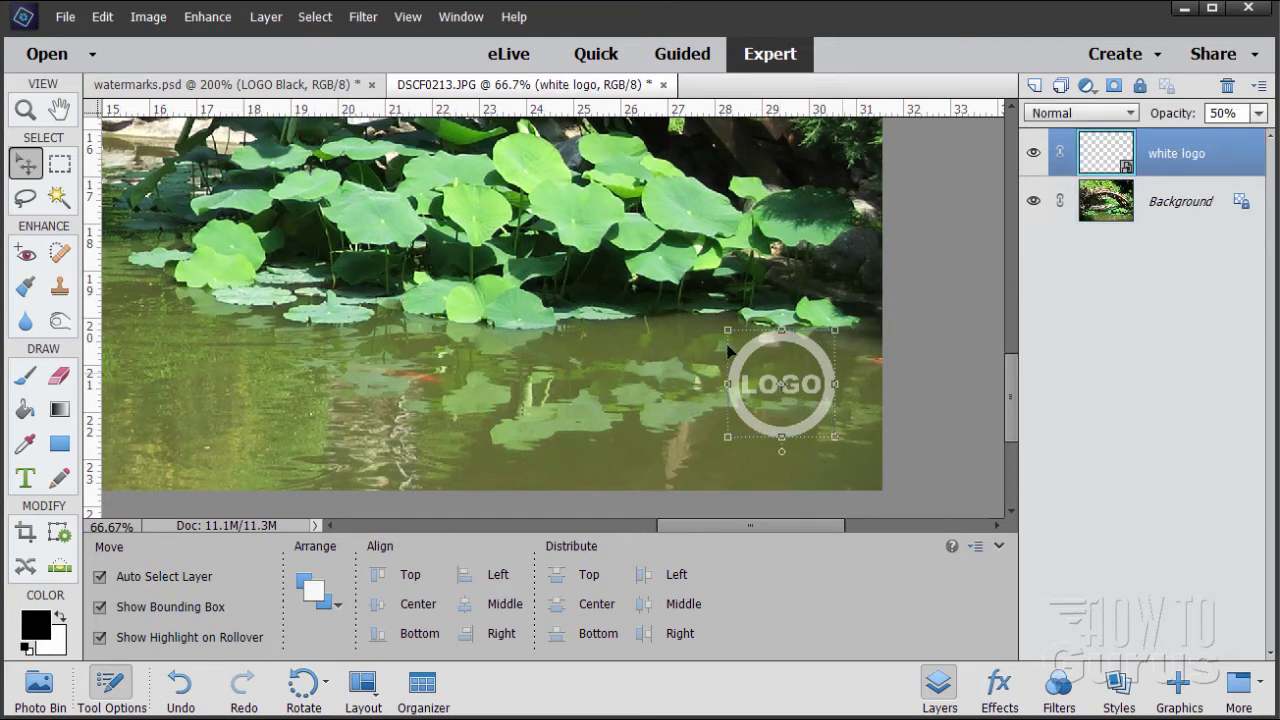
left_click(25, 110)
left_click(531, 582)
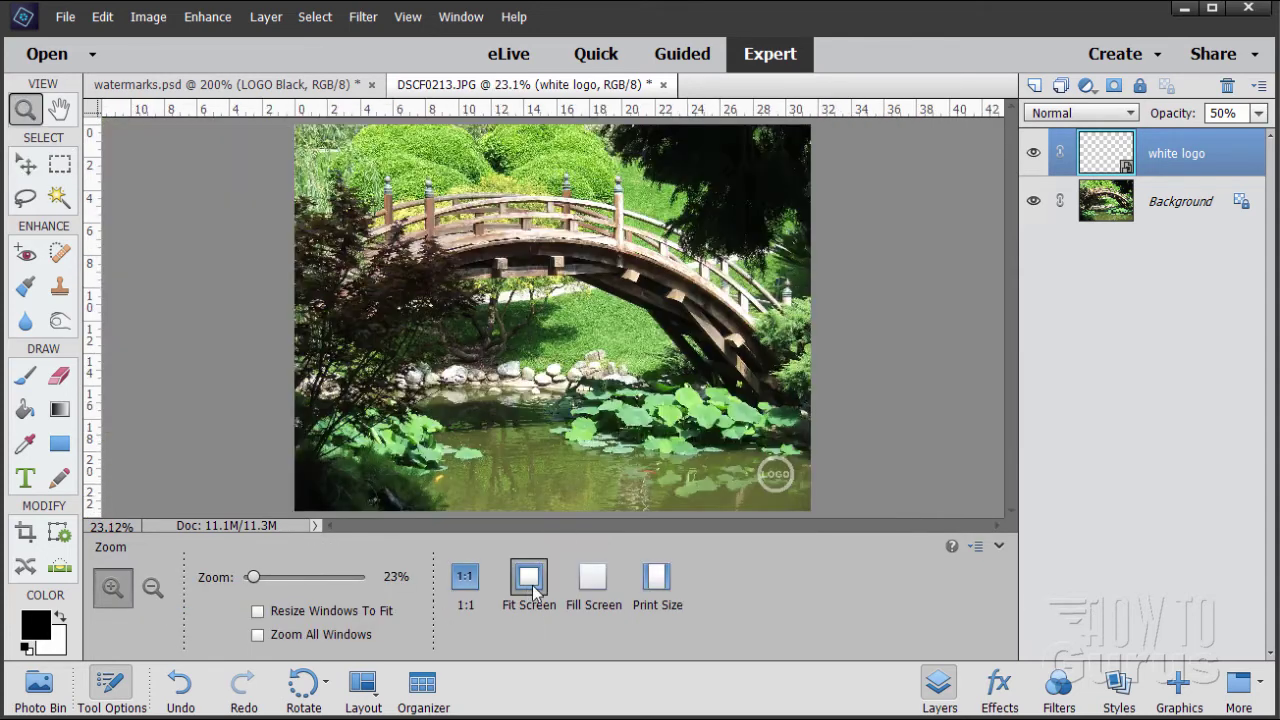
left_click(28, 167)
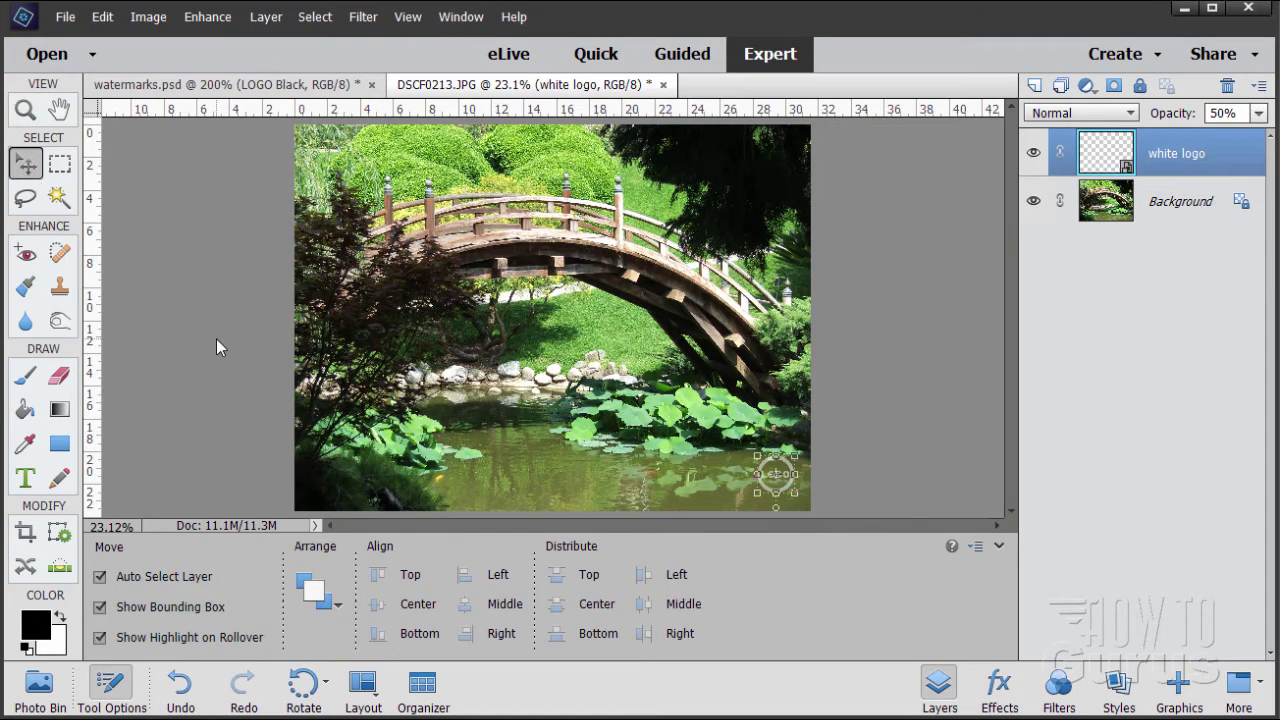
- Open the black logo PSD file and move its floating window over the middle of the bridge photo
left_click(63, 17)
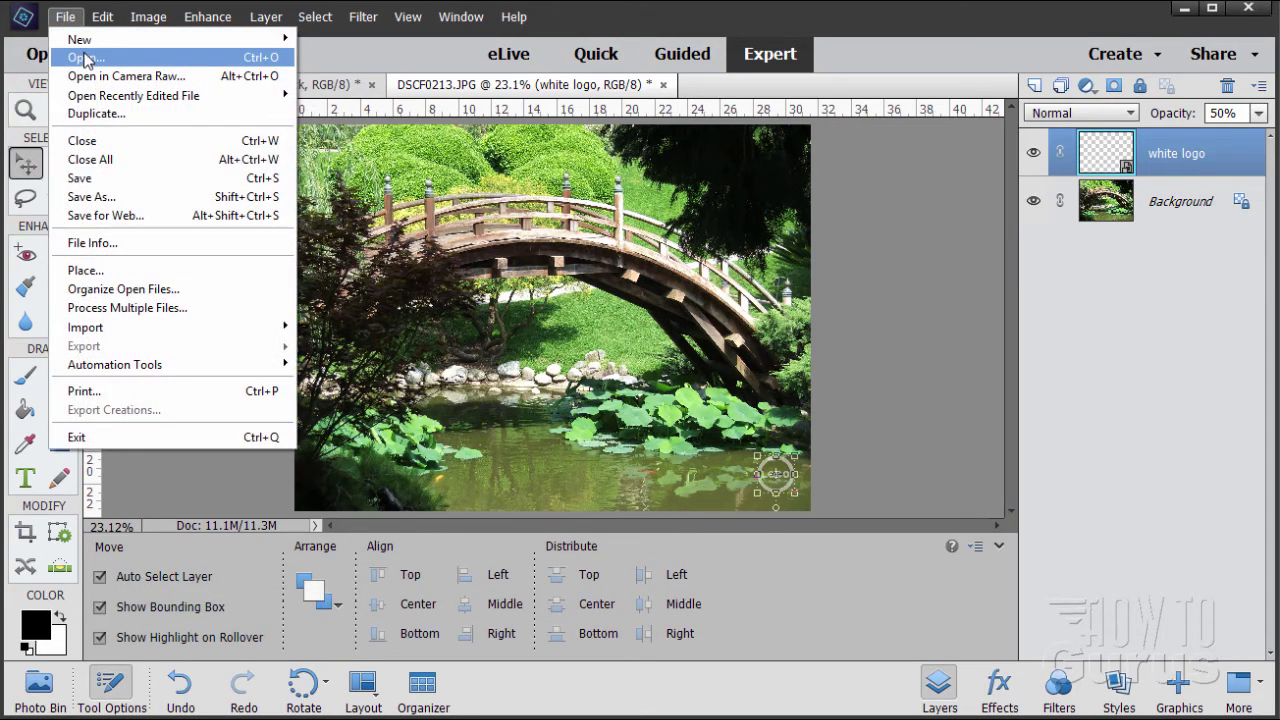
left_click(85, 54)
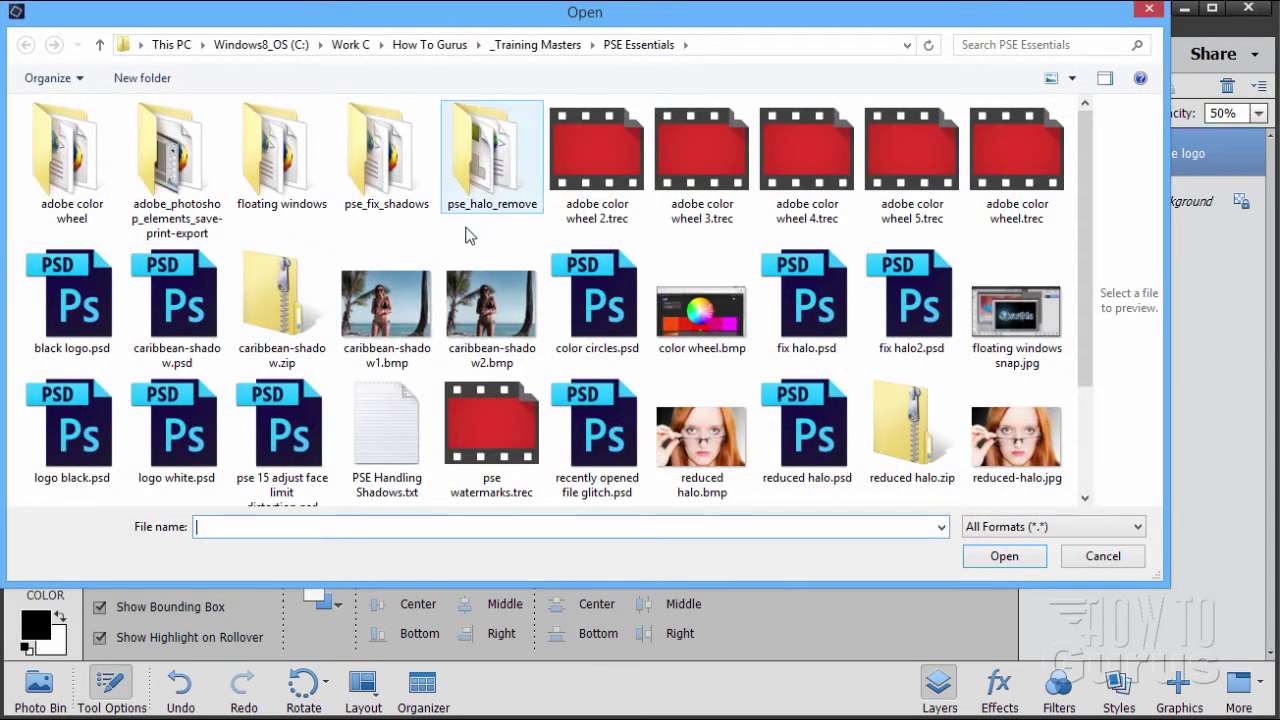
left_click(90, 300)
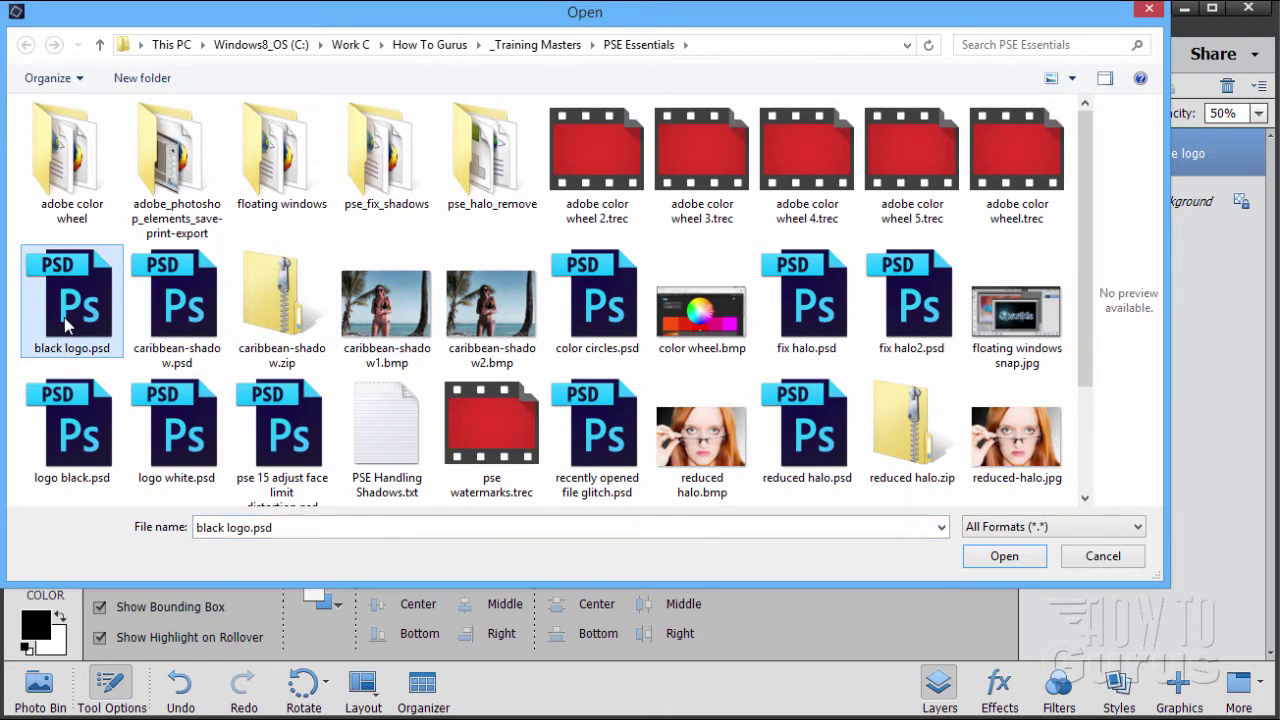
left_click(996, 560)
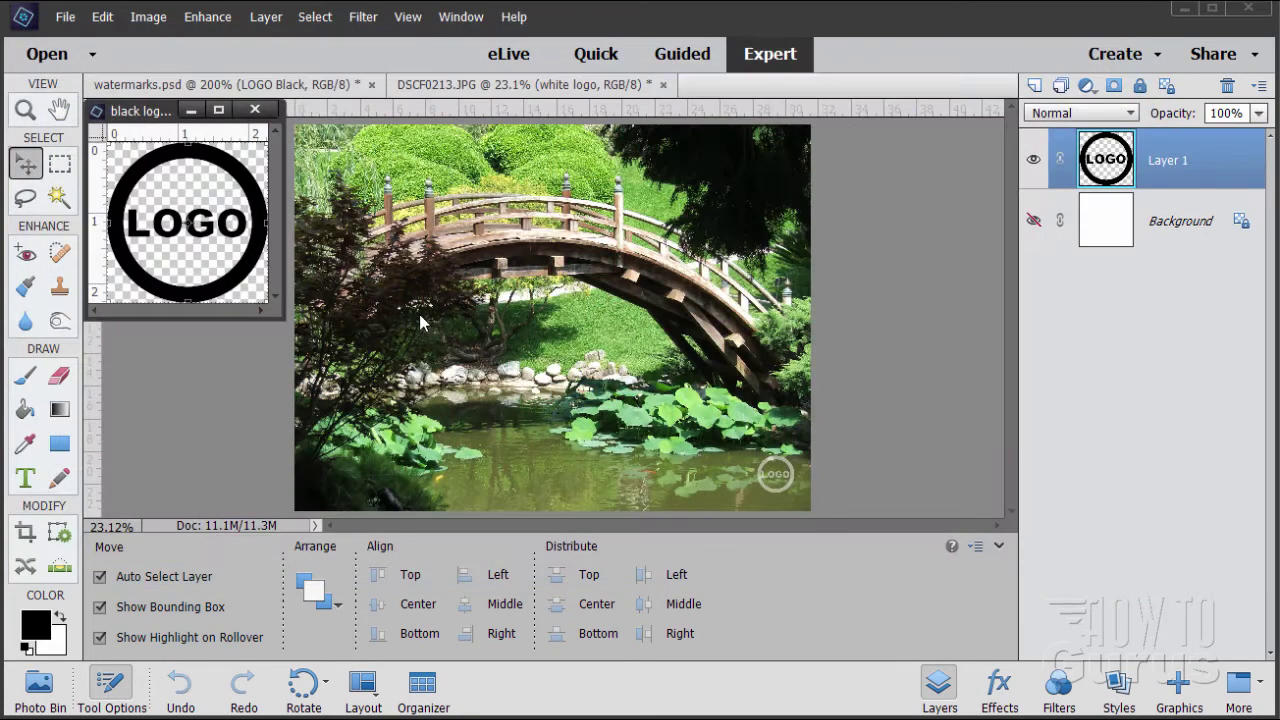
left_click_drag(142, 115, 432, 242)
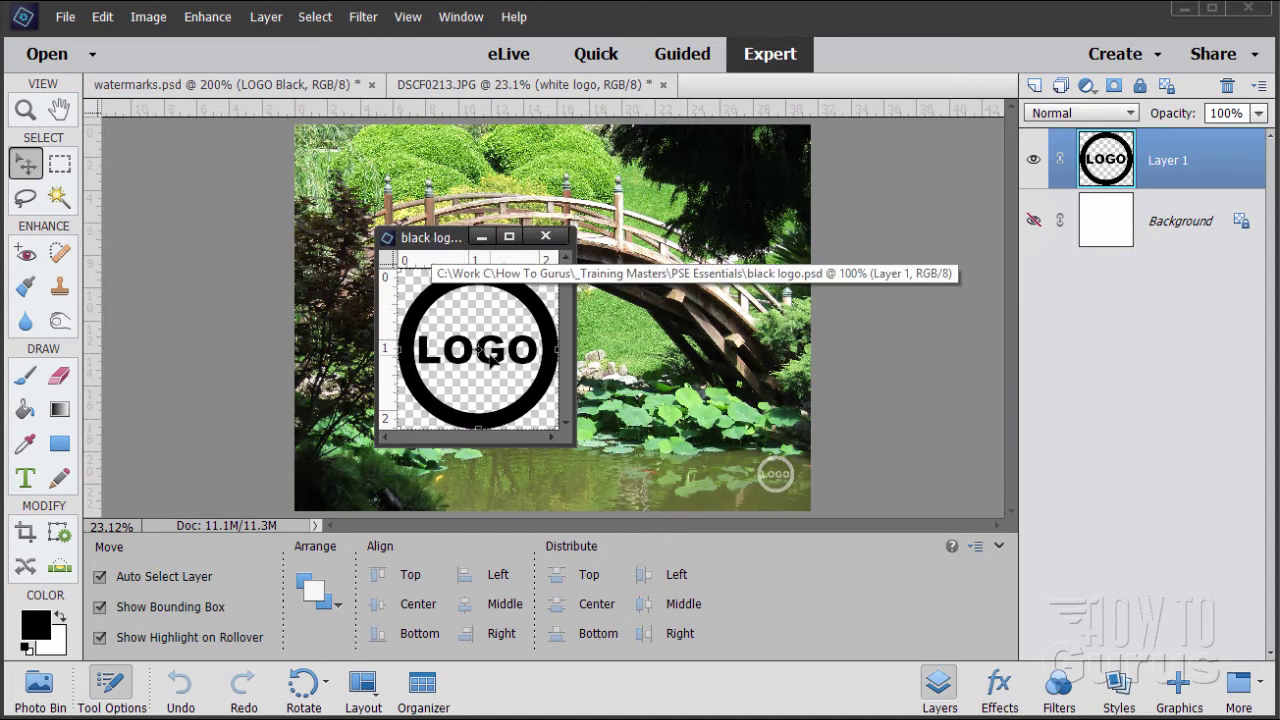
- Define a brush named "black logo.psd" from the black logo document and minimize that document's window
left_click(103, 17)
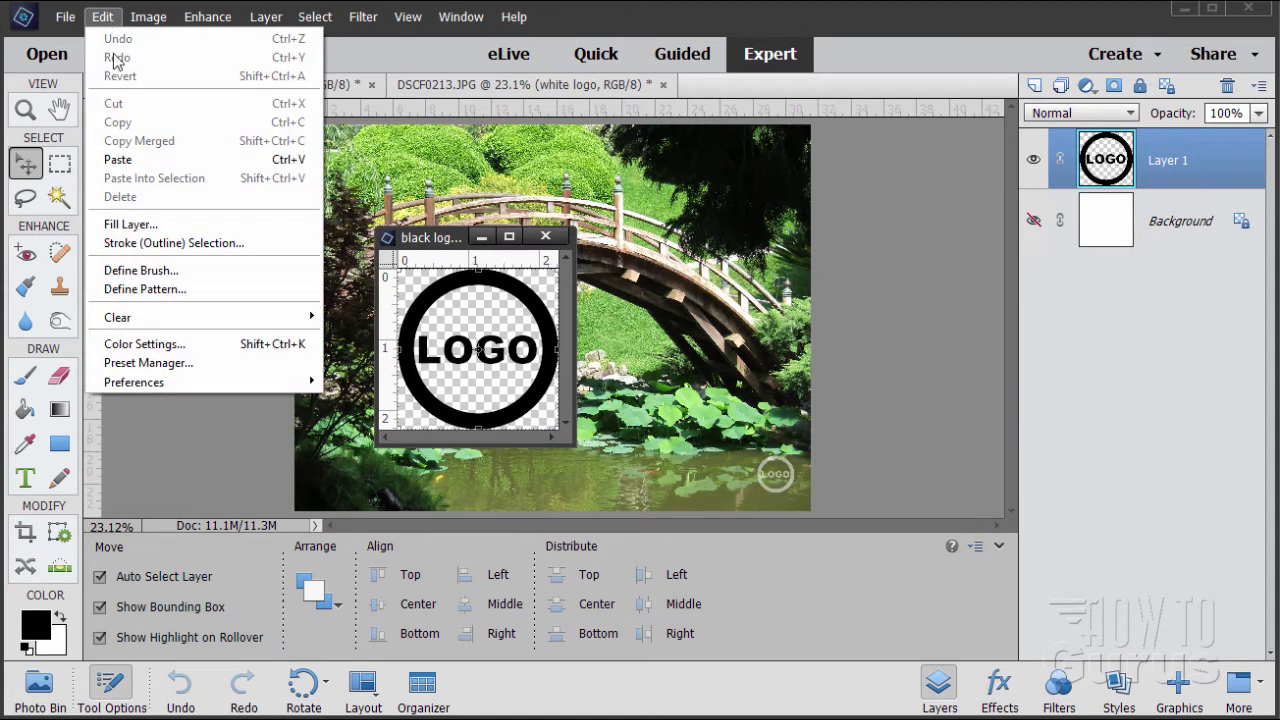
left_click(135, 270)
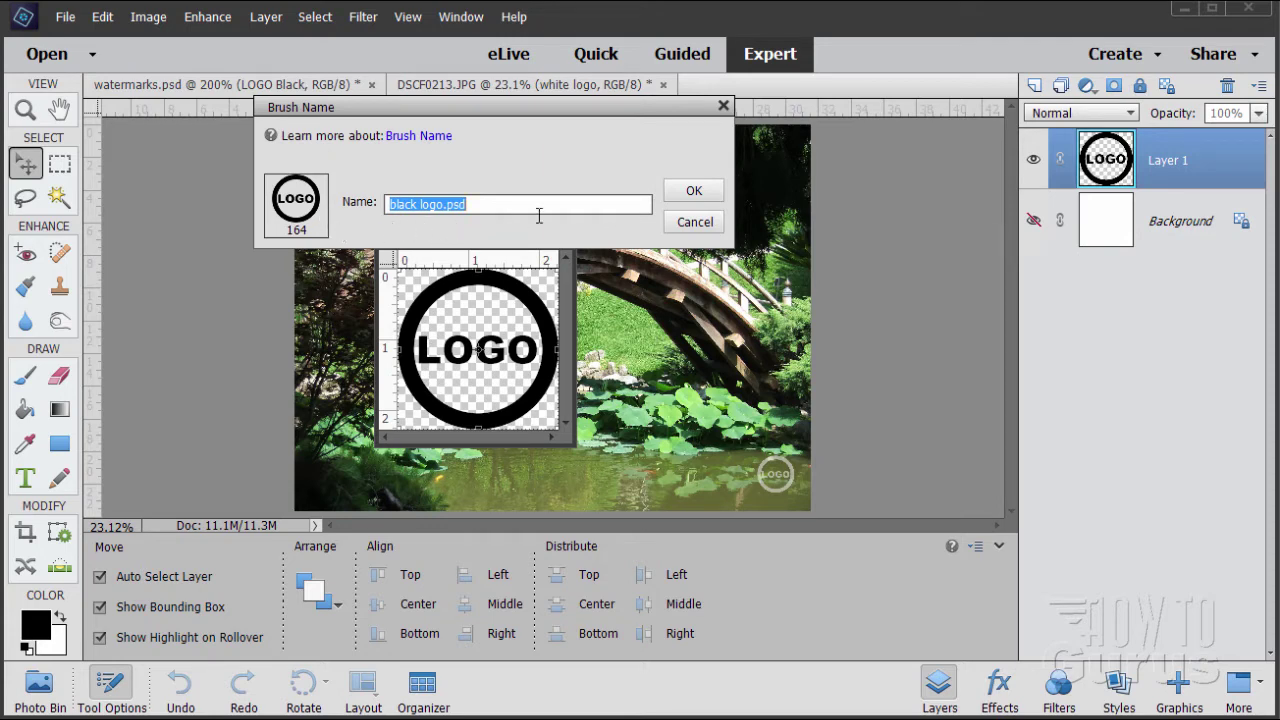
left_click(690, 193)
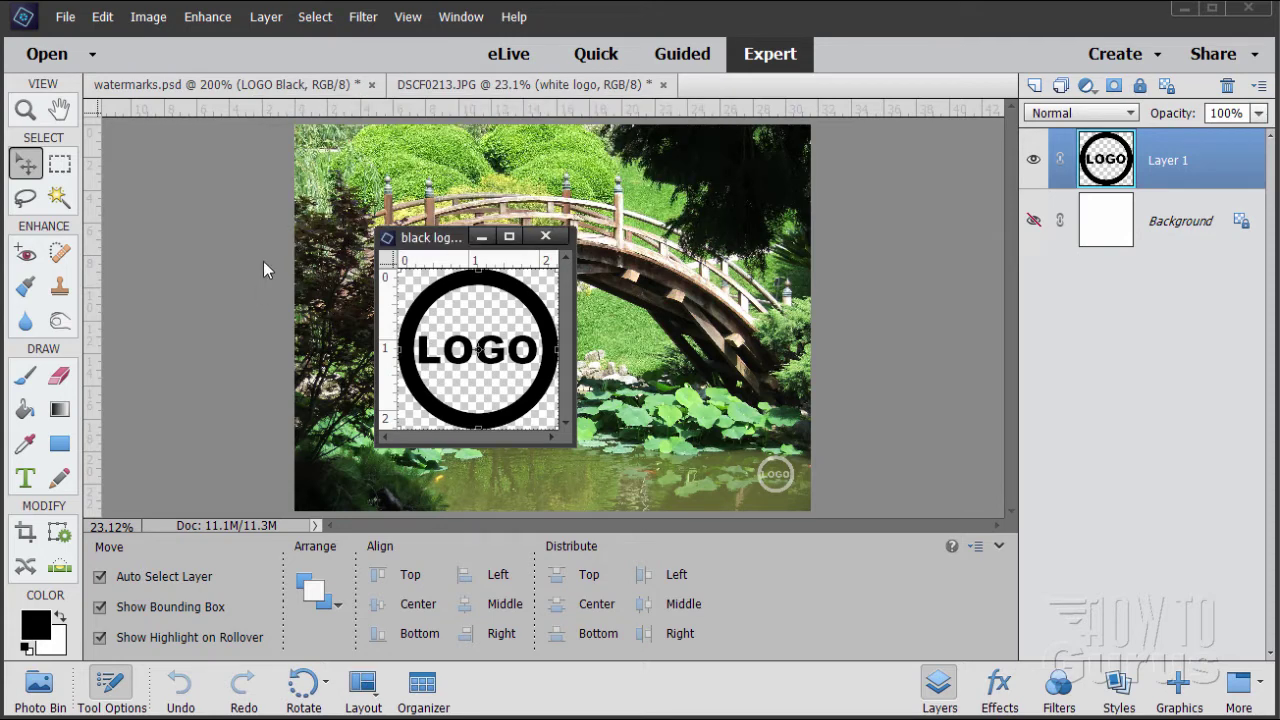
left_click(481, 237)
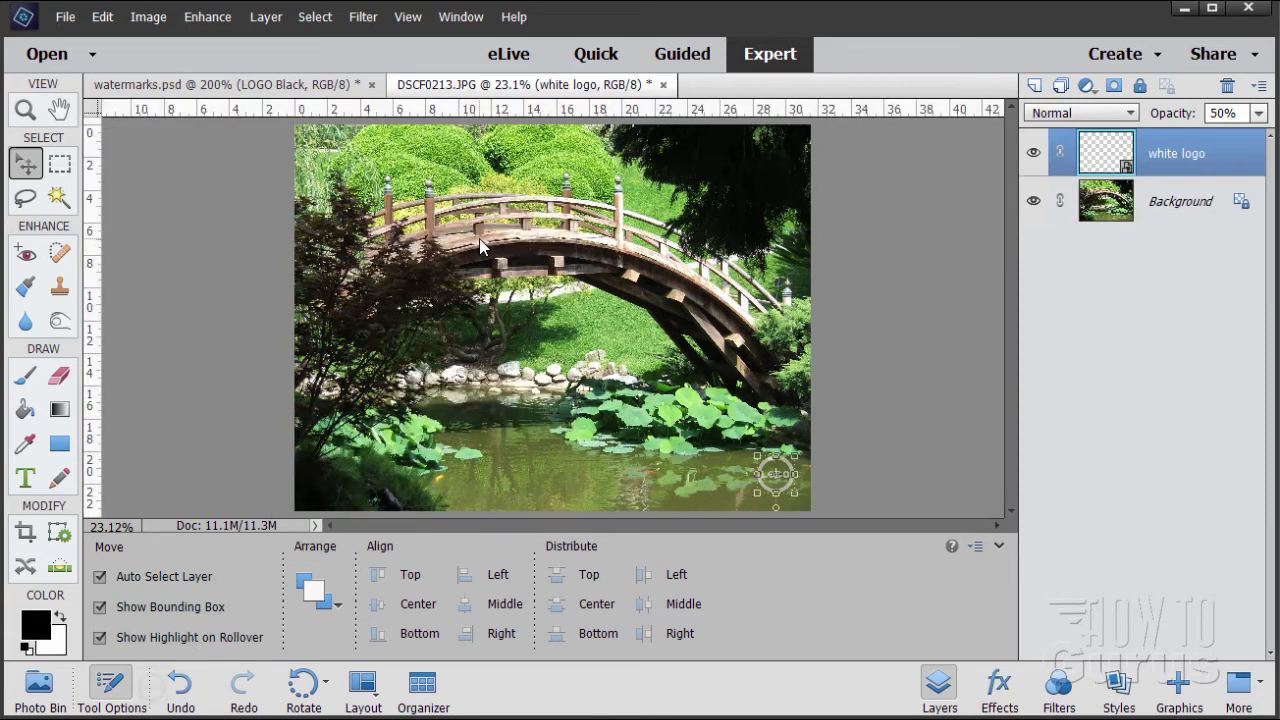
- Simplify the white logo Smart Layer and stamp the 164 px logo brush in white on the pond in the Background layer
left_click(27, 377)
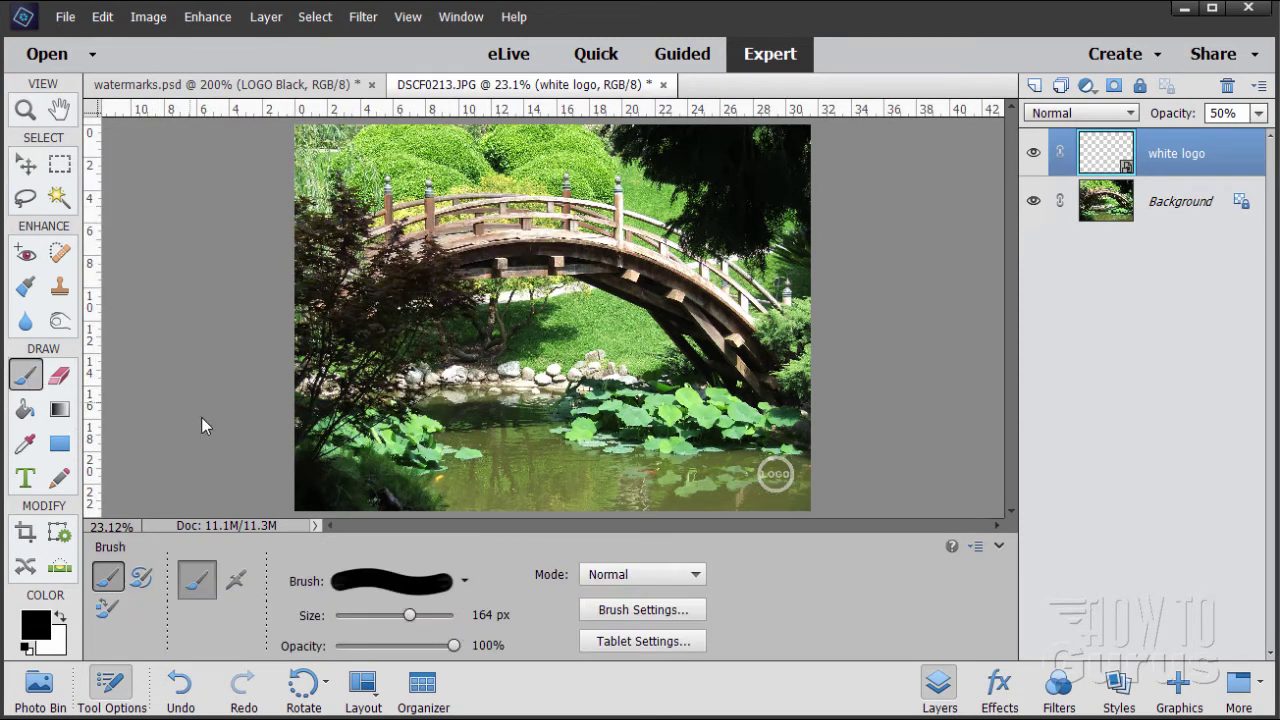
left_click(425, 585)
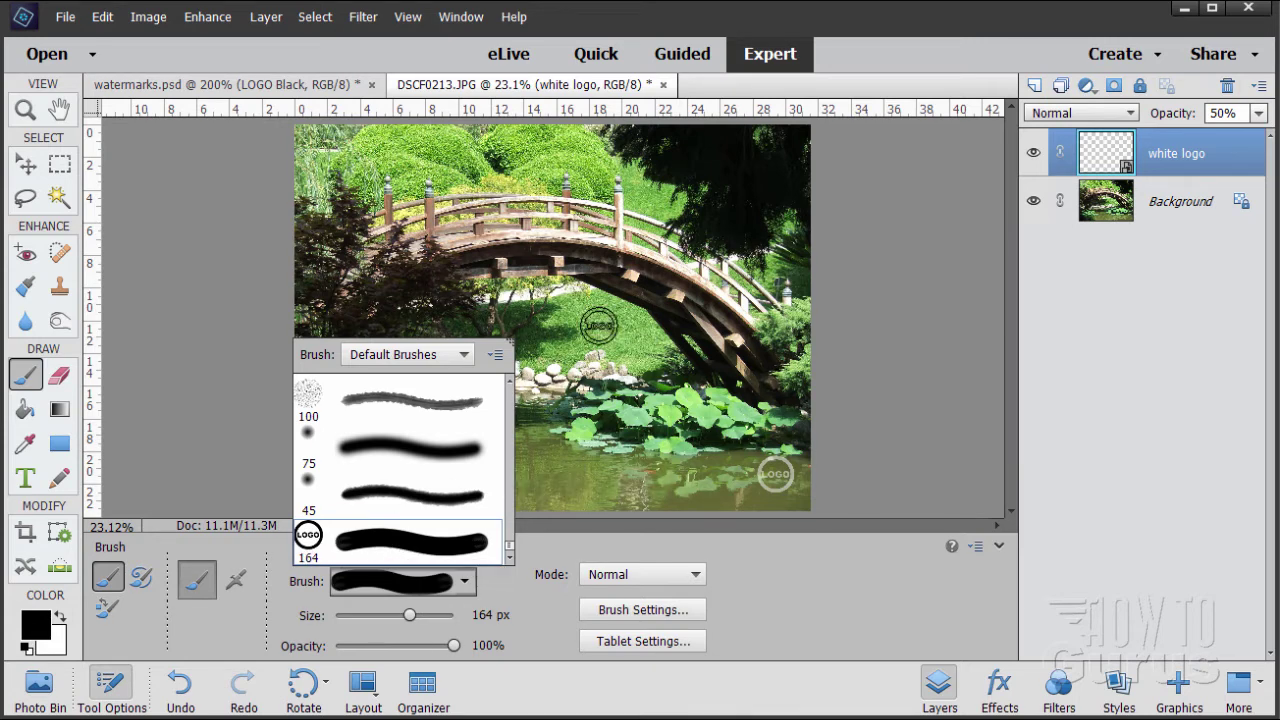
left_click(58, 620)
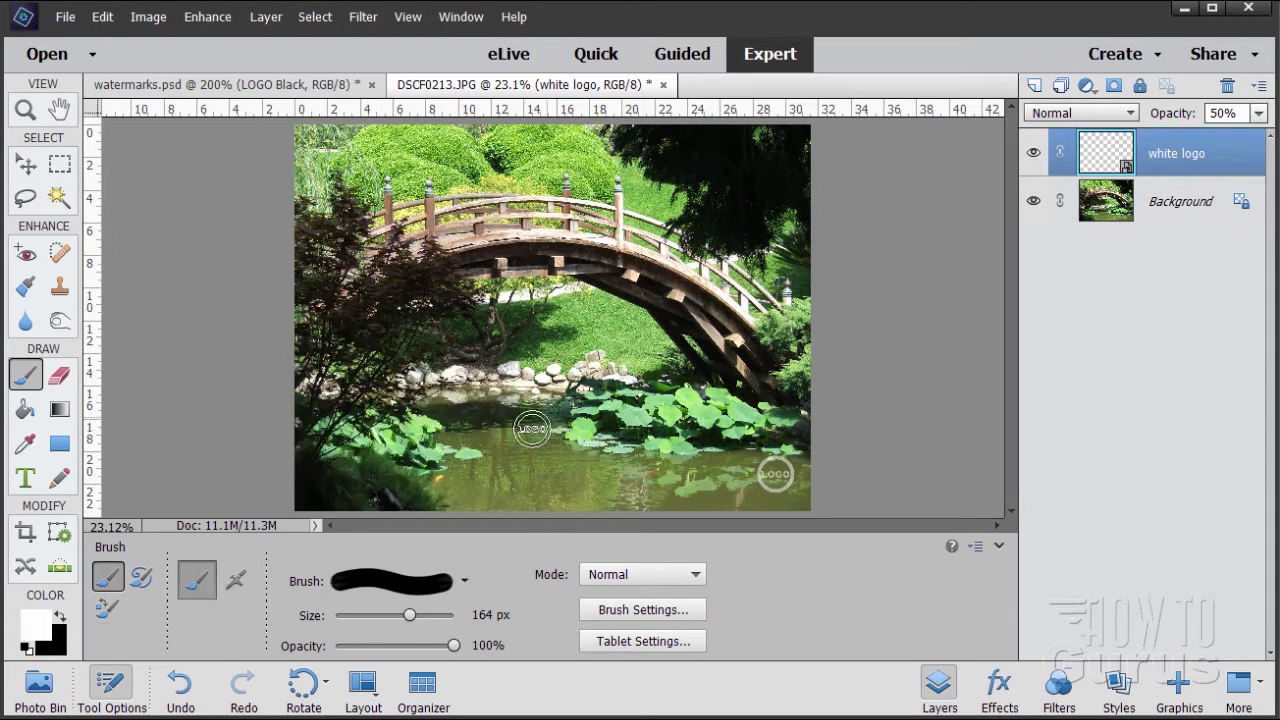
left_click(513, 464)
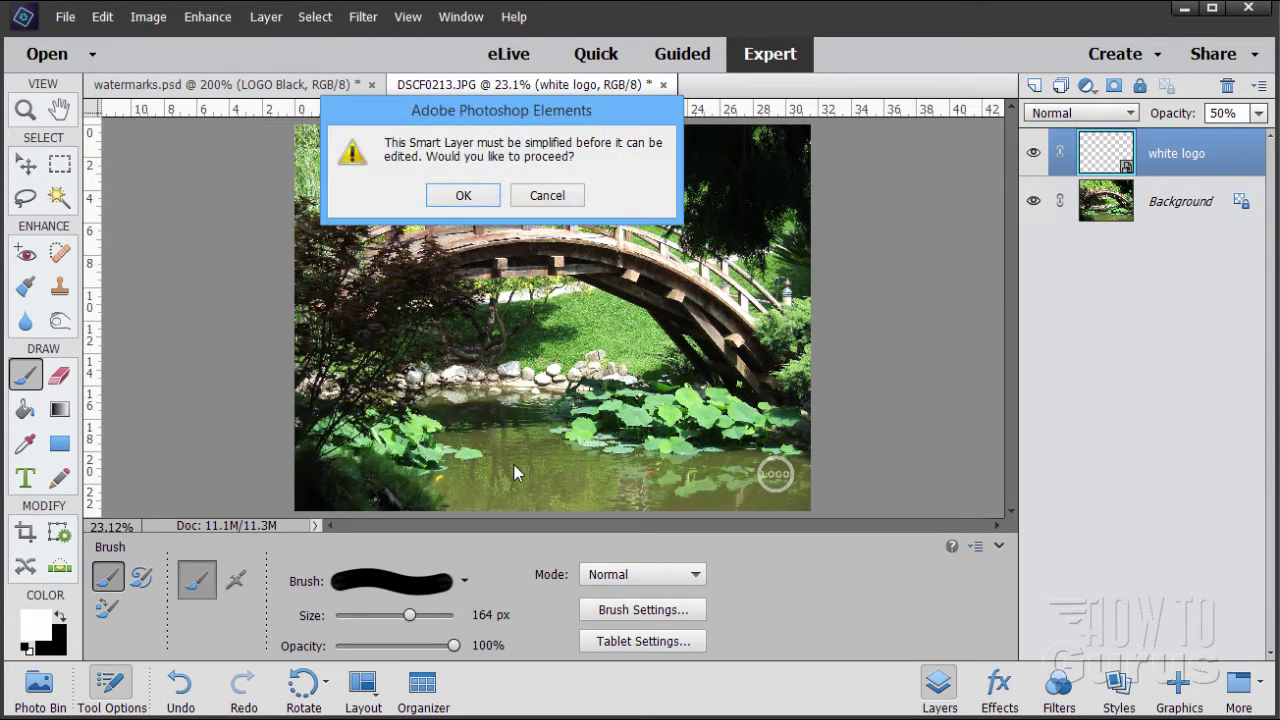
left_click(464, 196)
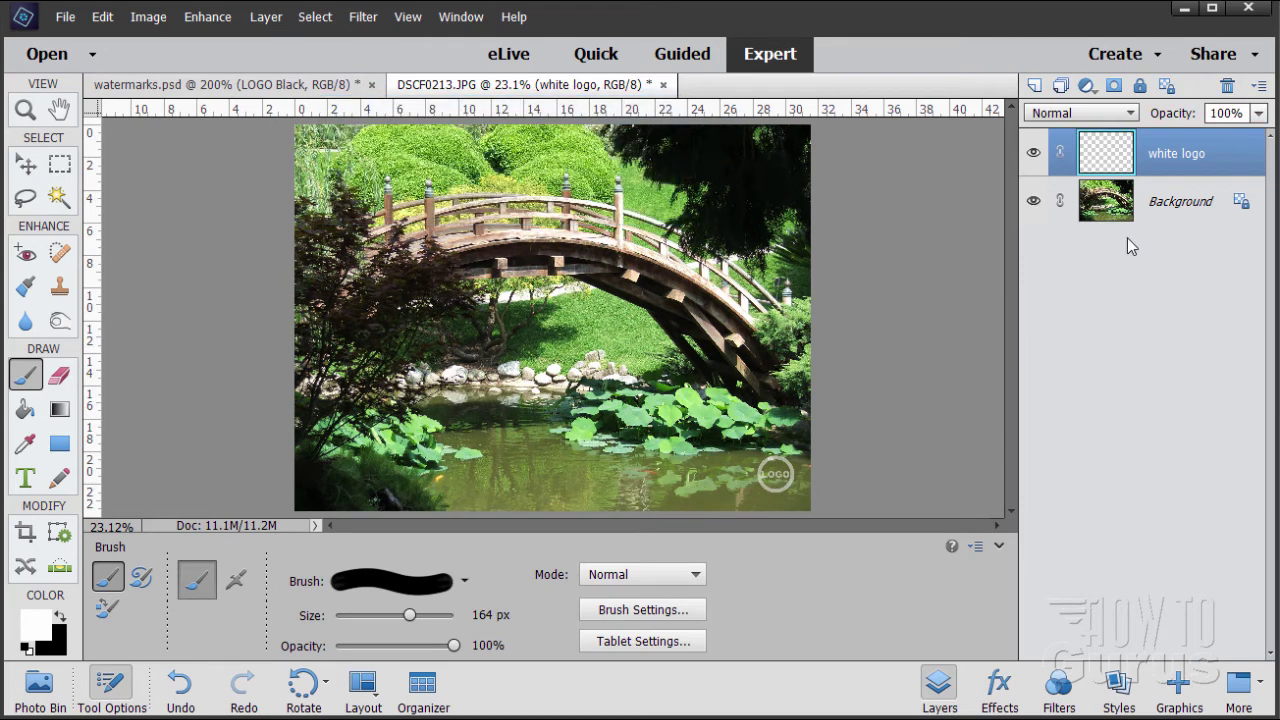
left_click(1173, 206)
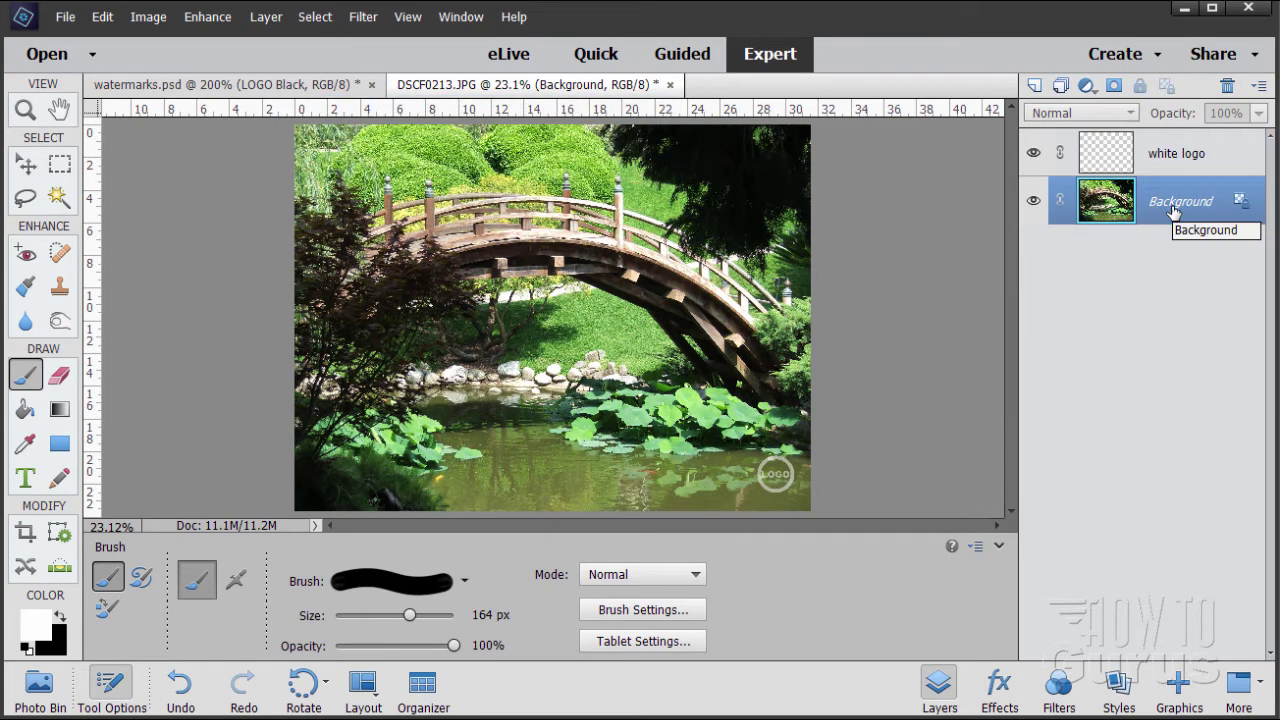
left_click(528, 473)
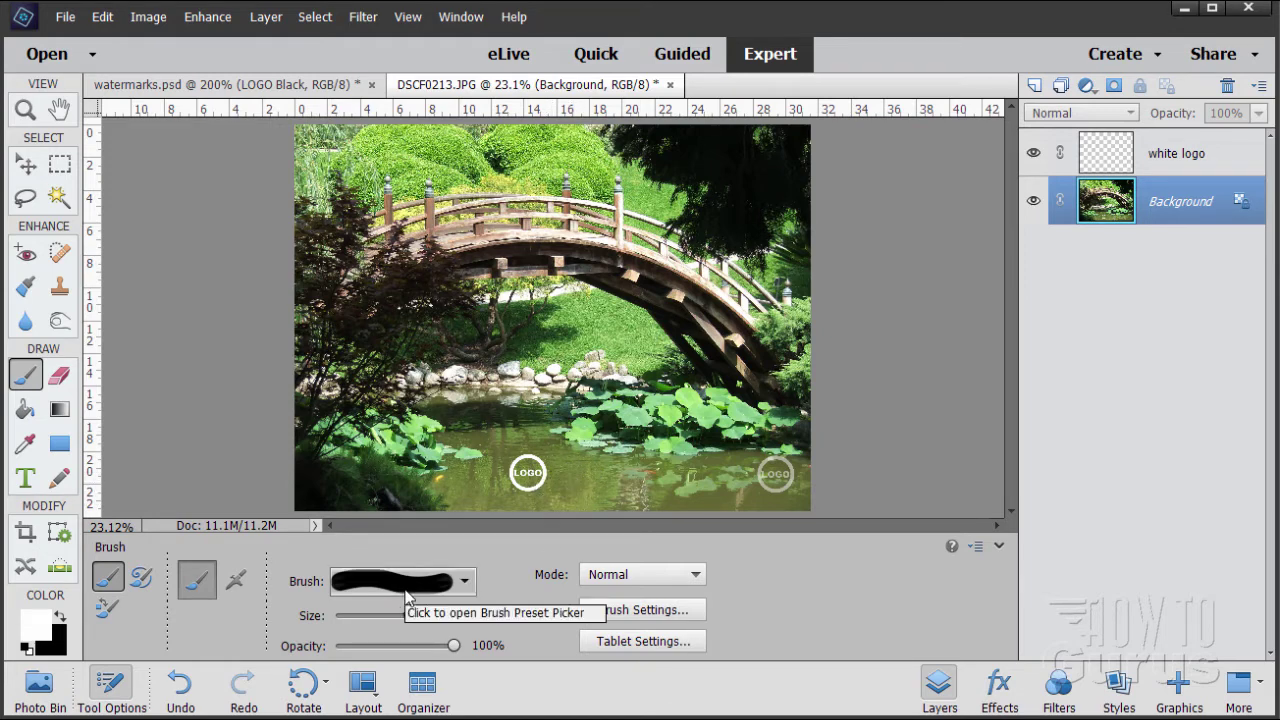
left_click(464, 581)
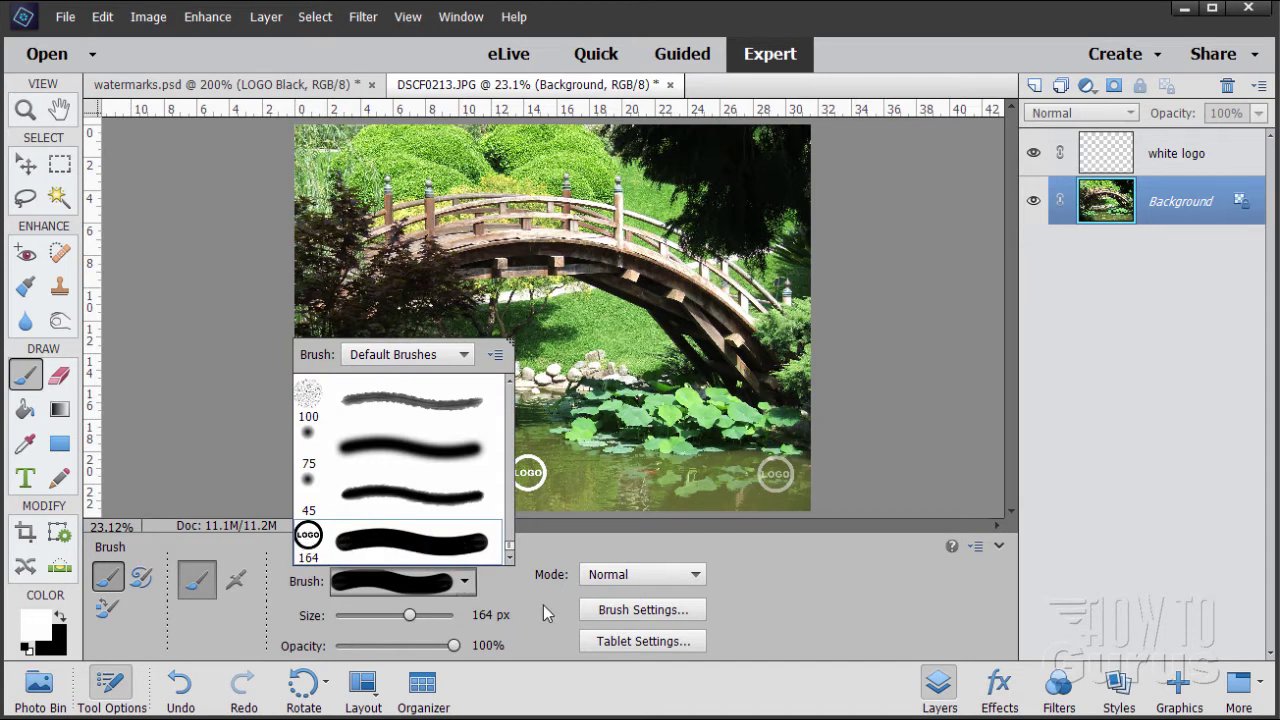
left_click(608, 610)
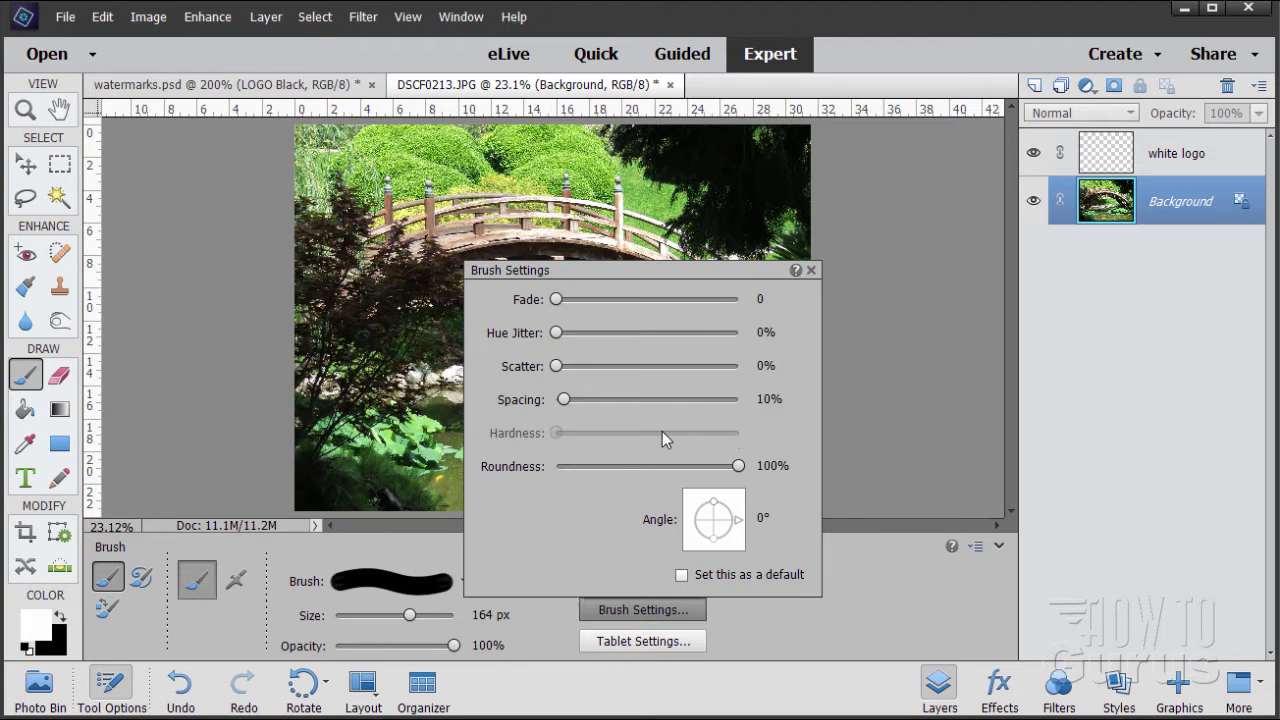
left_click(812, 271)
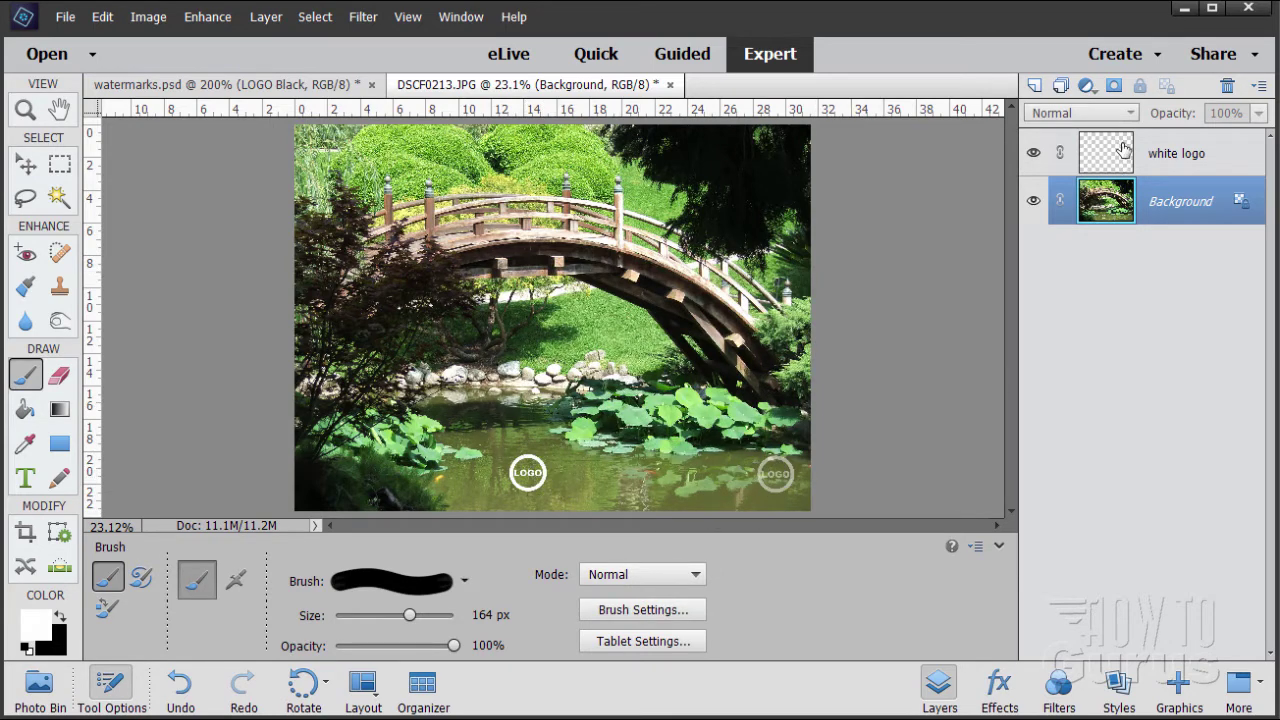
- Stamp the white logo brush on the pond in a new layer above the white logo layer and set its opacity to 50%
left_click(1108, 172)
left_click(1034, 85)
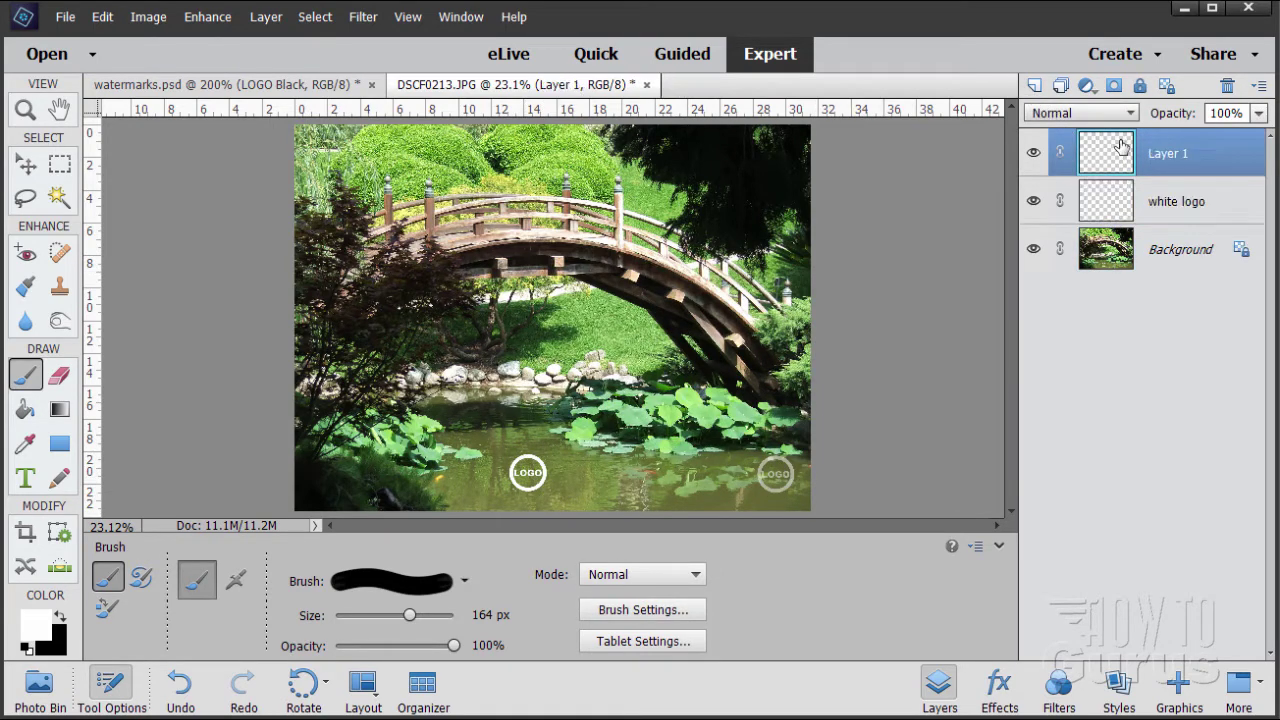
left_click(655, 461)
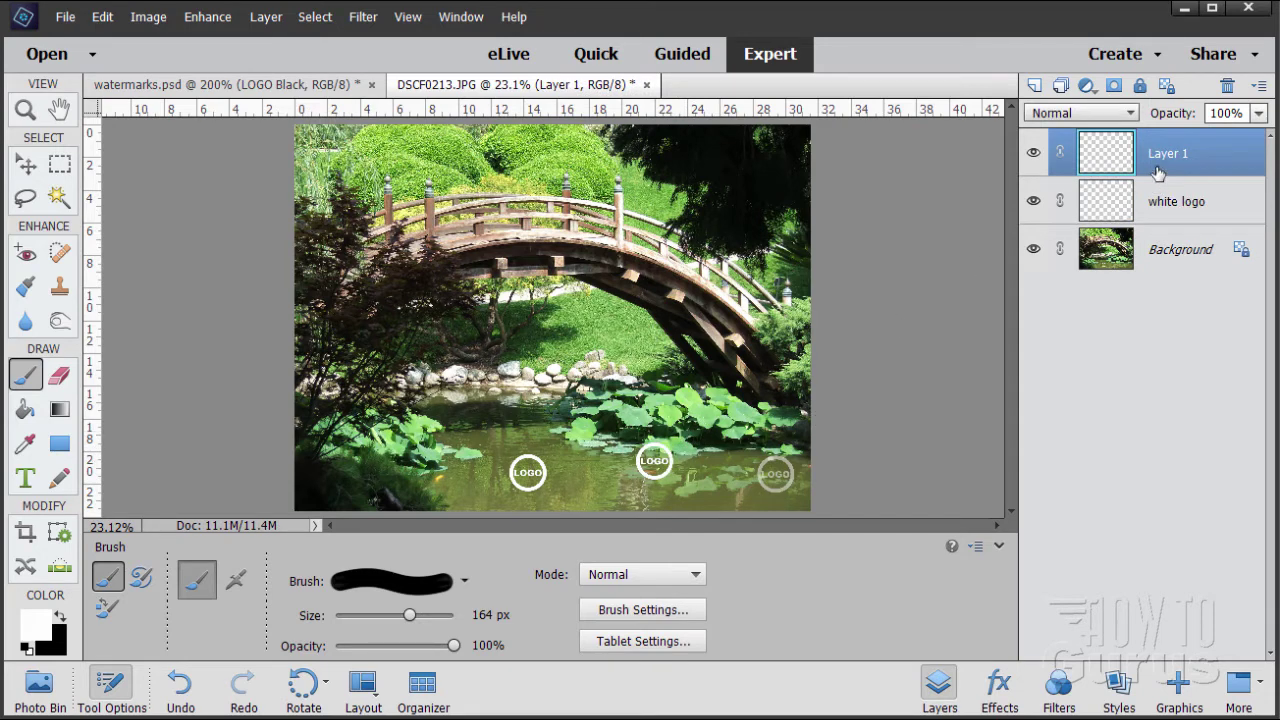
left_click(1243, 113)
type("50")
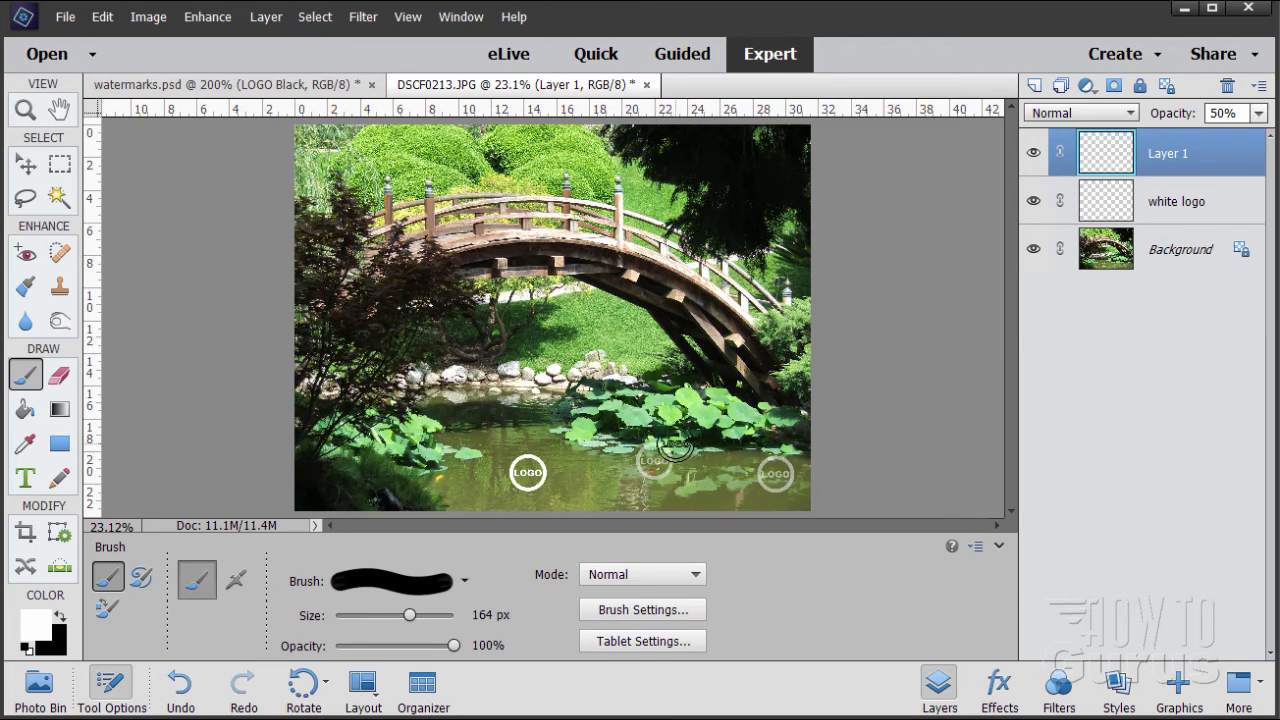
- Reload the Default Brushes library and check the end of the brush list for the logo brush
left_click(464, 582)
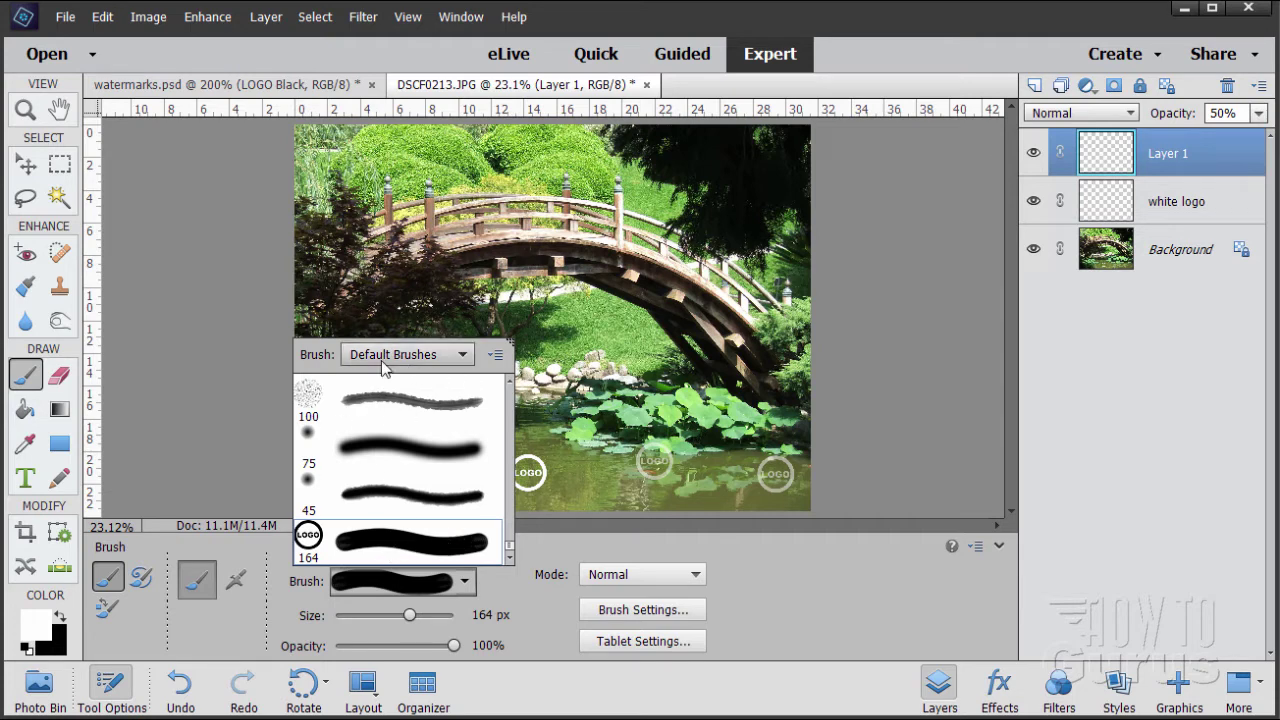
left_click(466, 356)
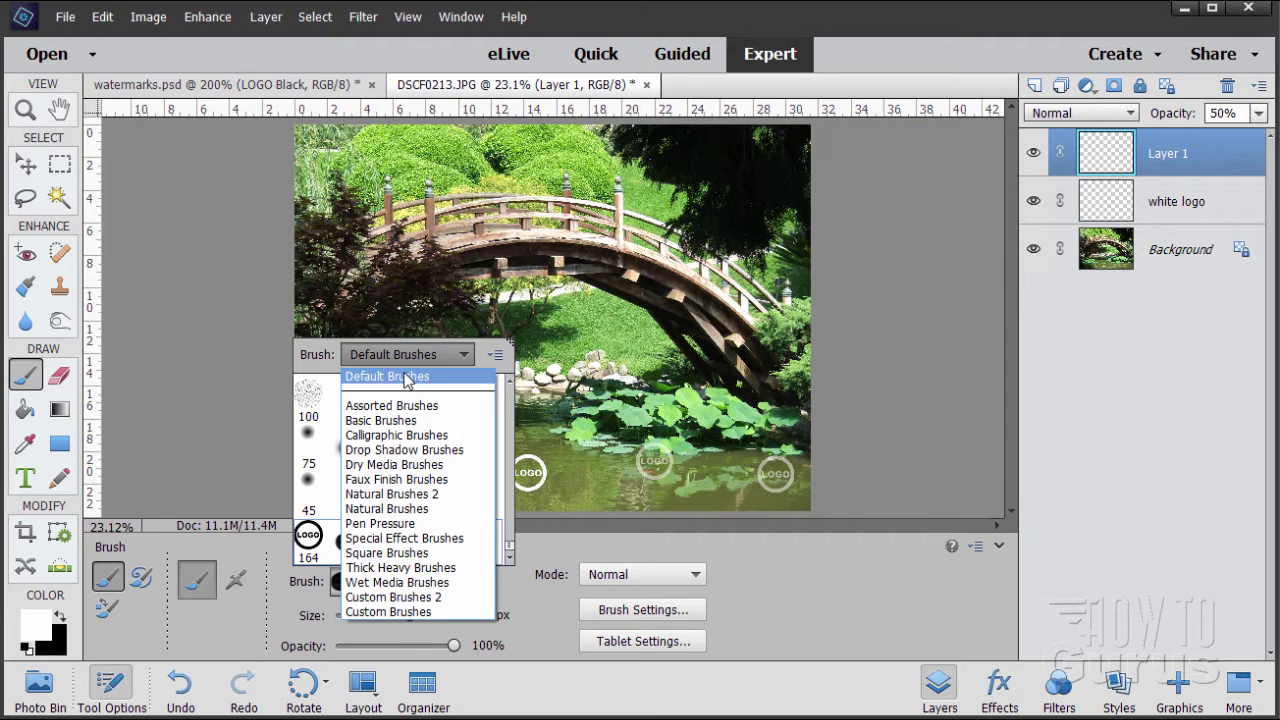
left_click(450, 364)
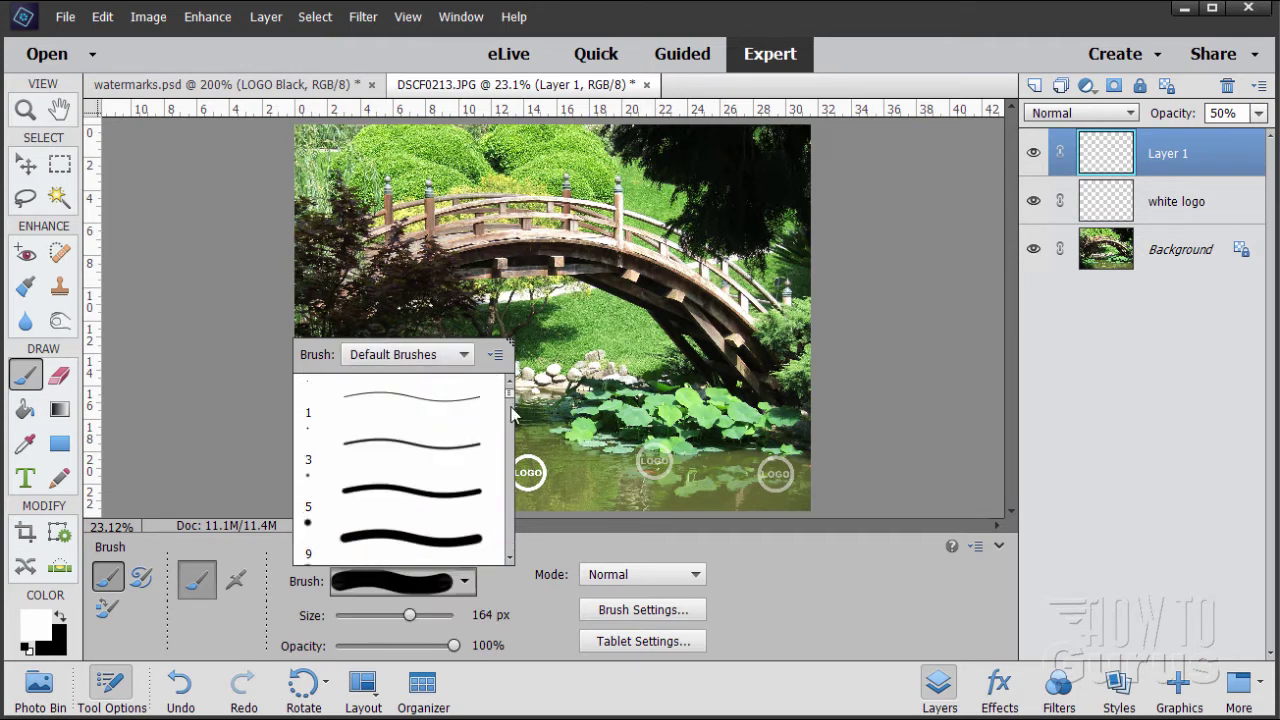
left_click_drag(511, 410, 522, 565)
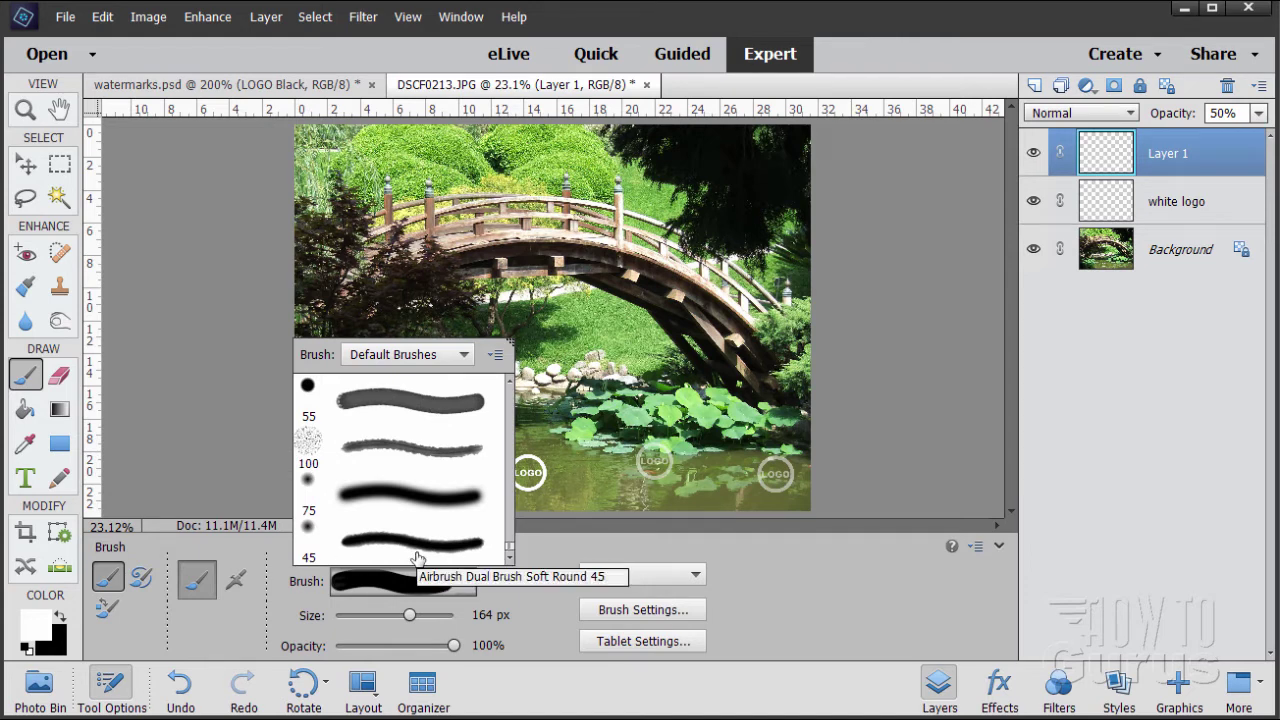
left_click(466, 358)
left_click(460, 376)
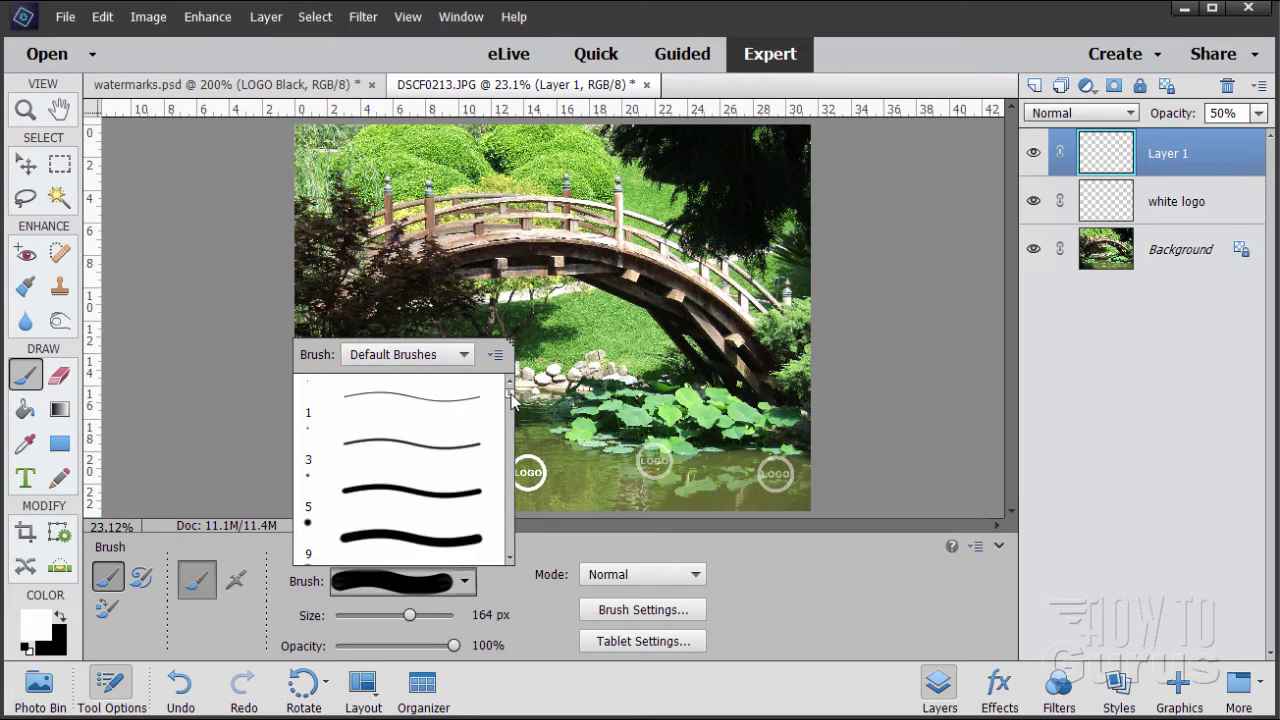
left_click(510, 513)
left_click(510, 513)
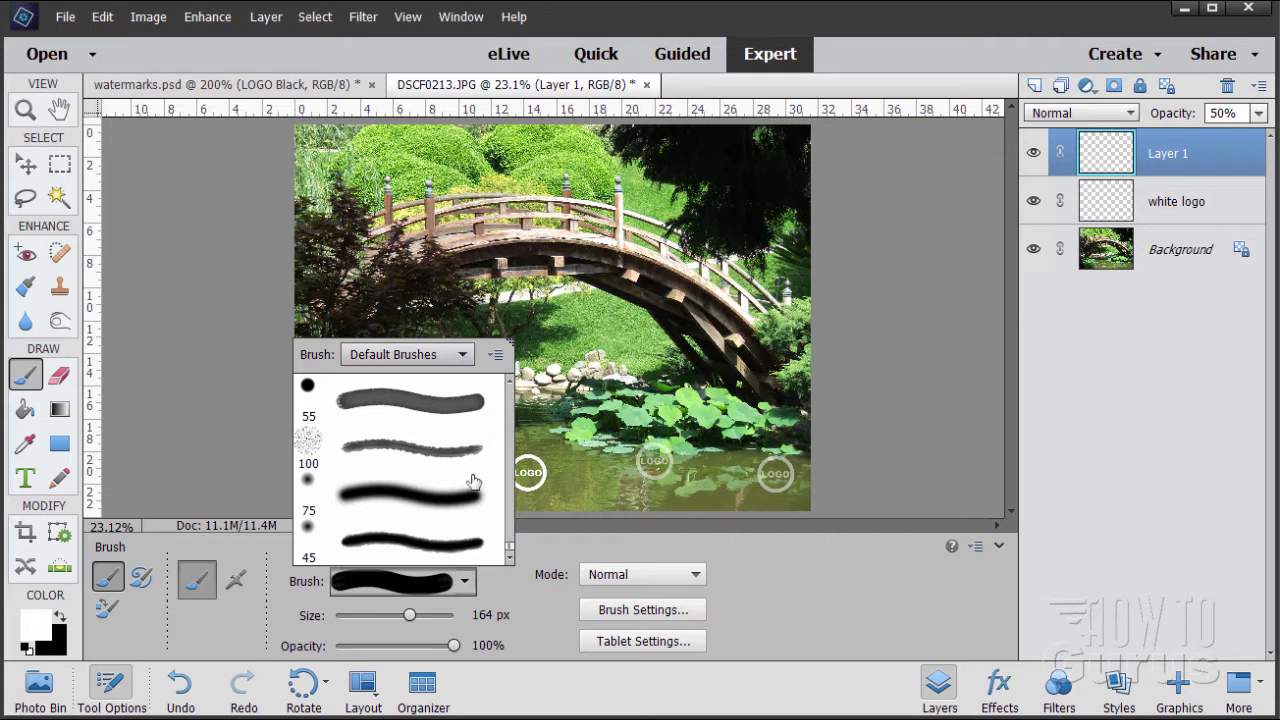
left_click(551, 607)
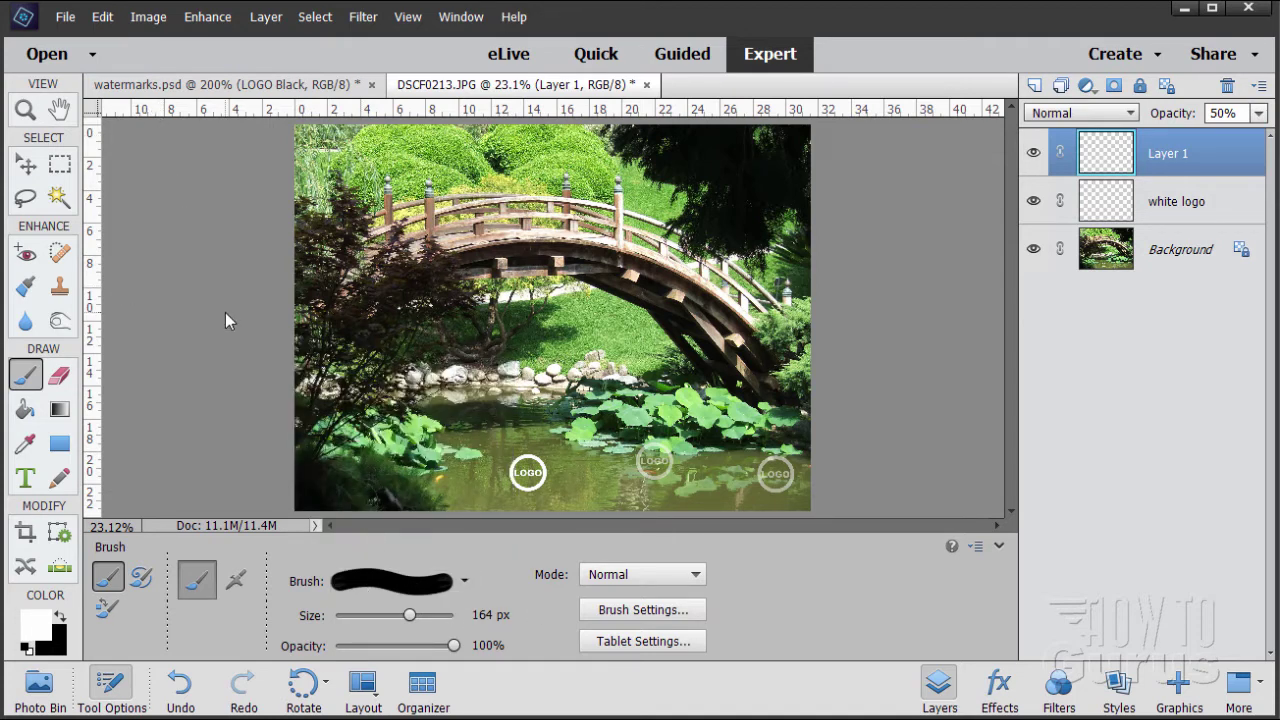
- Reopen the recently edited black logo.psd and define a brush named "black logo.psd" from it
left_click(65, 17)
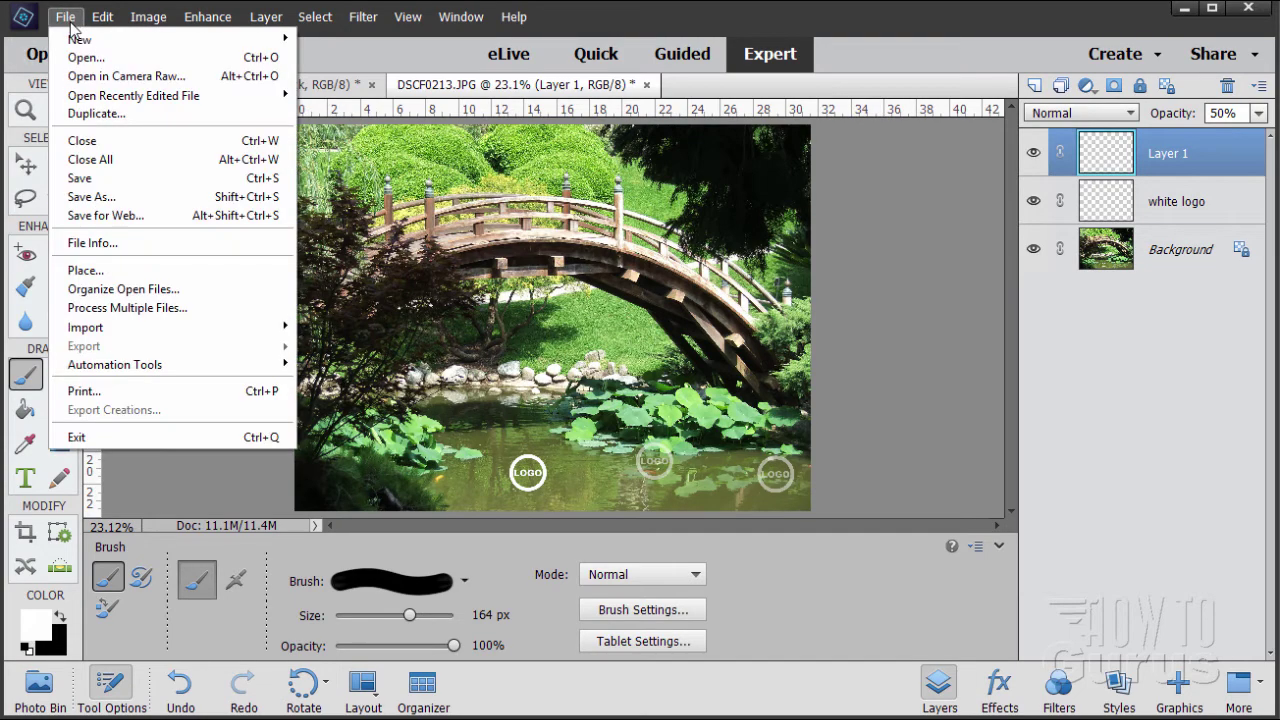
mouse_move(128, 95)
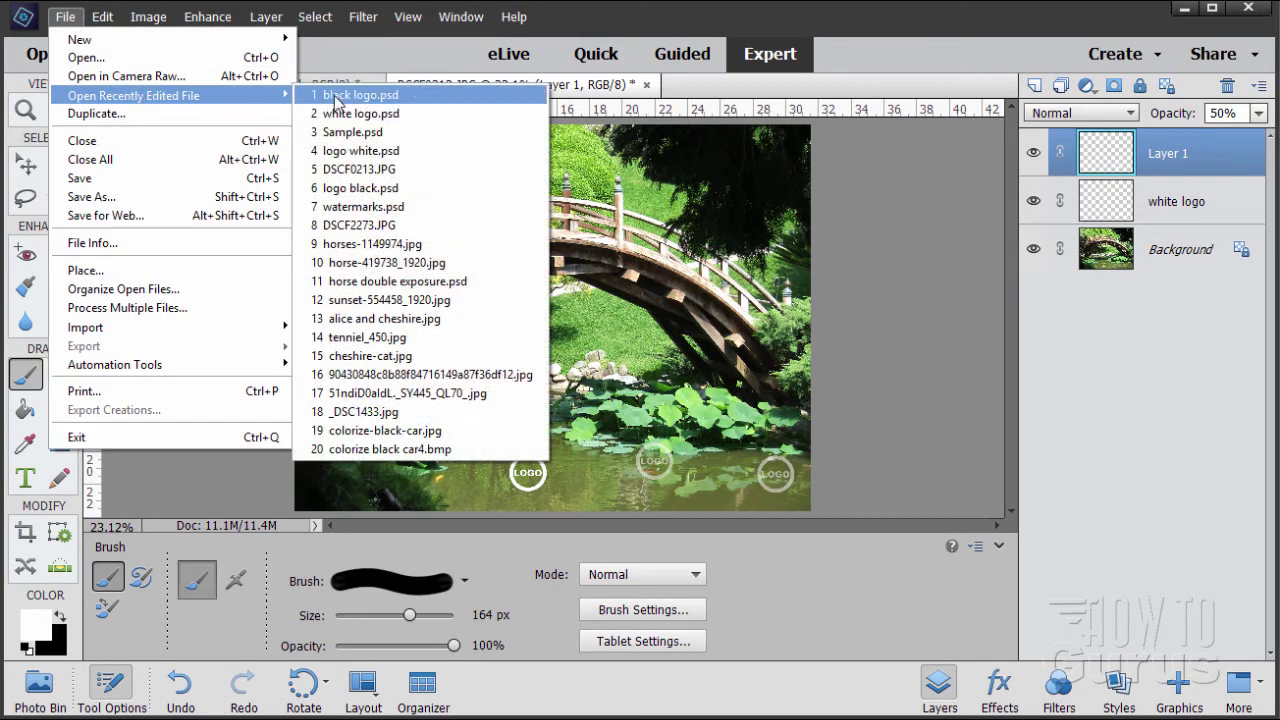
left_click(336, 97)
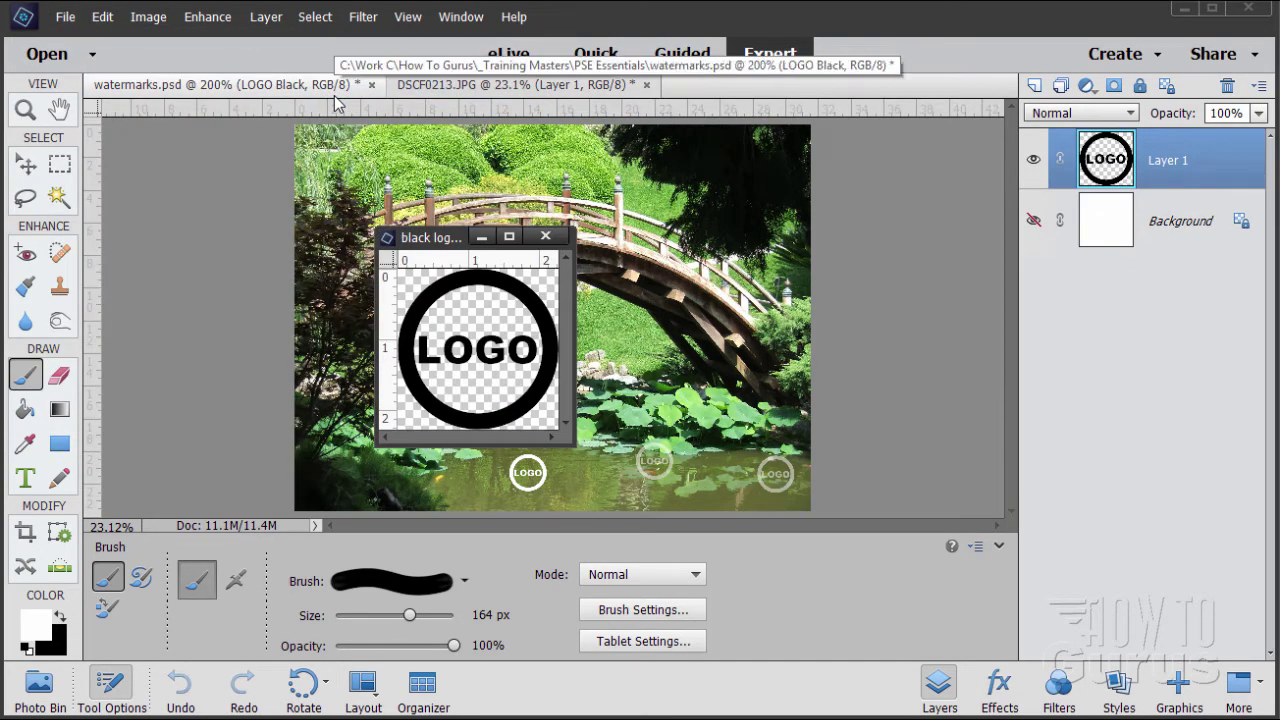
left_click(105, 18)
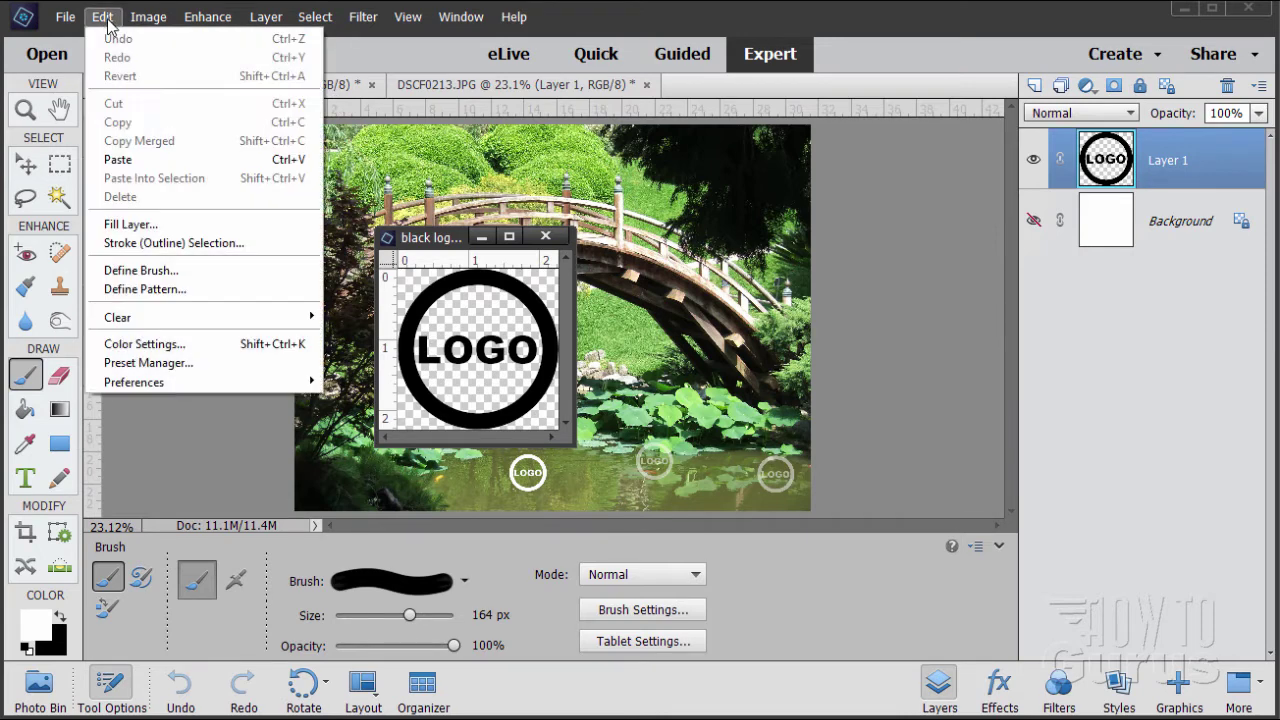
left_click(140, 270)
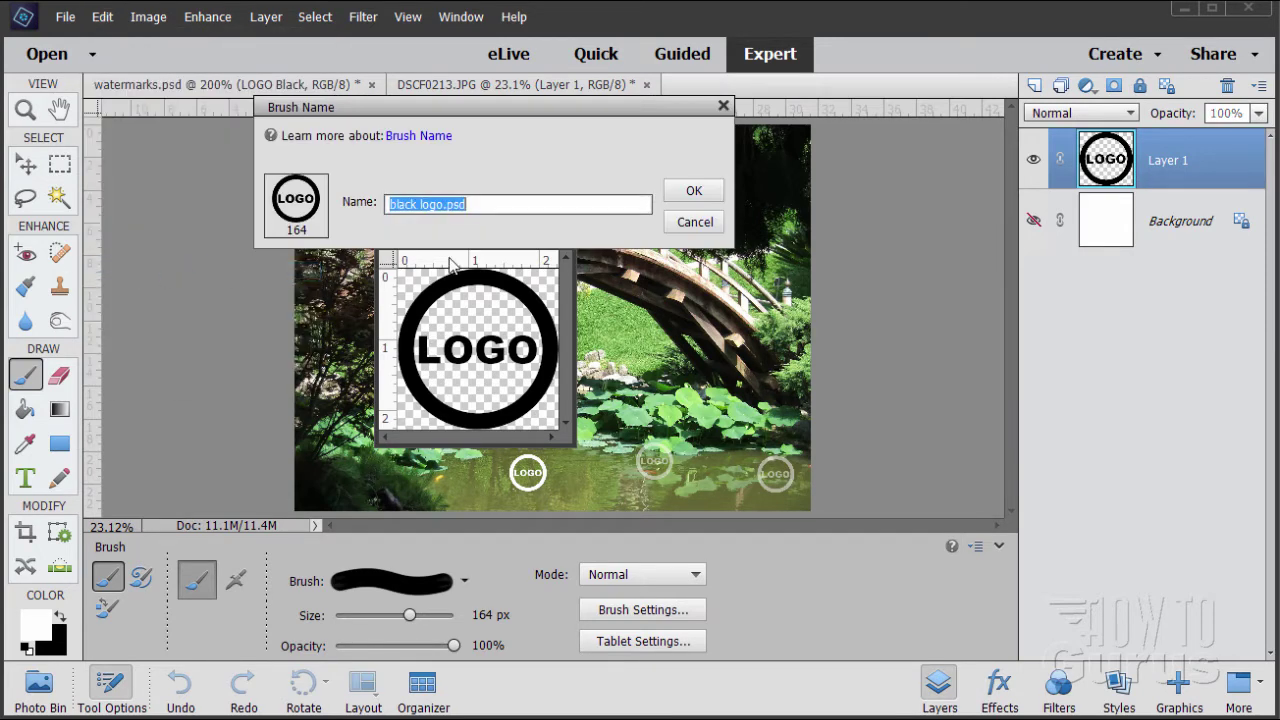
left_click(694, 191)
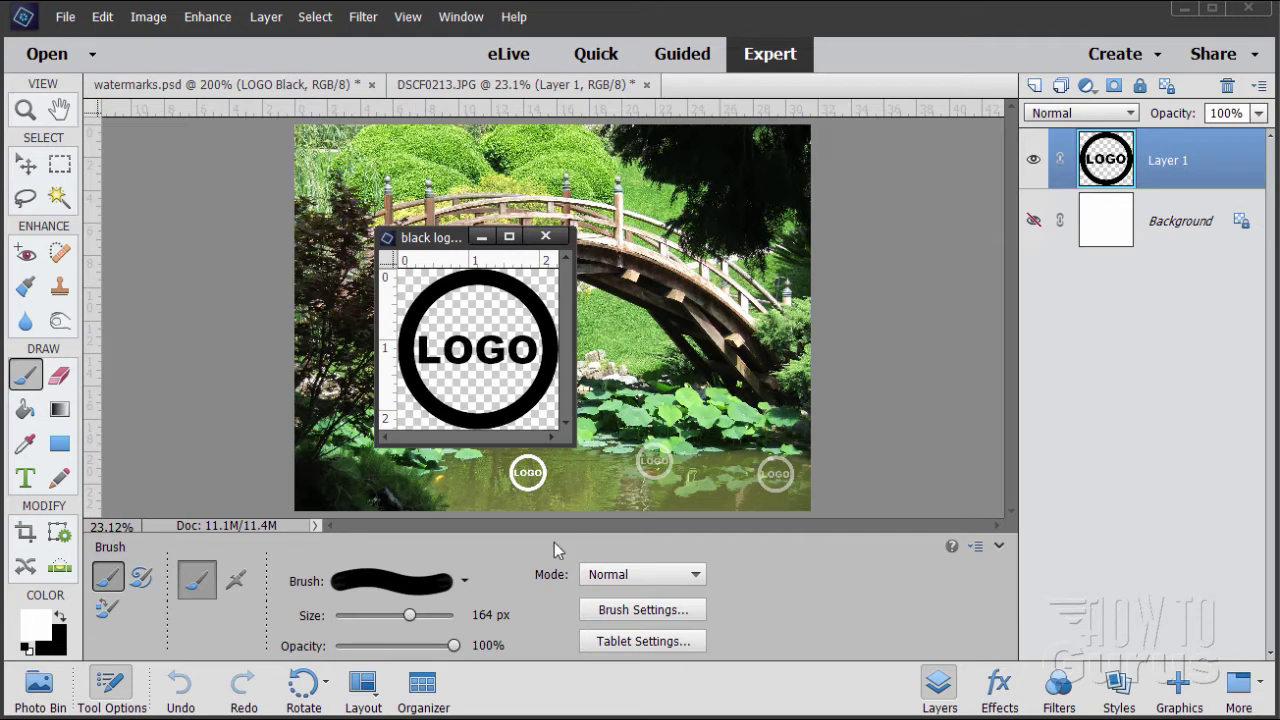
- Save the 164 px logo brush as an additional preset named "black logo.psd 1"
left_click(465, 582)
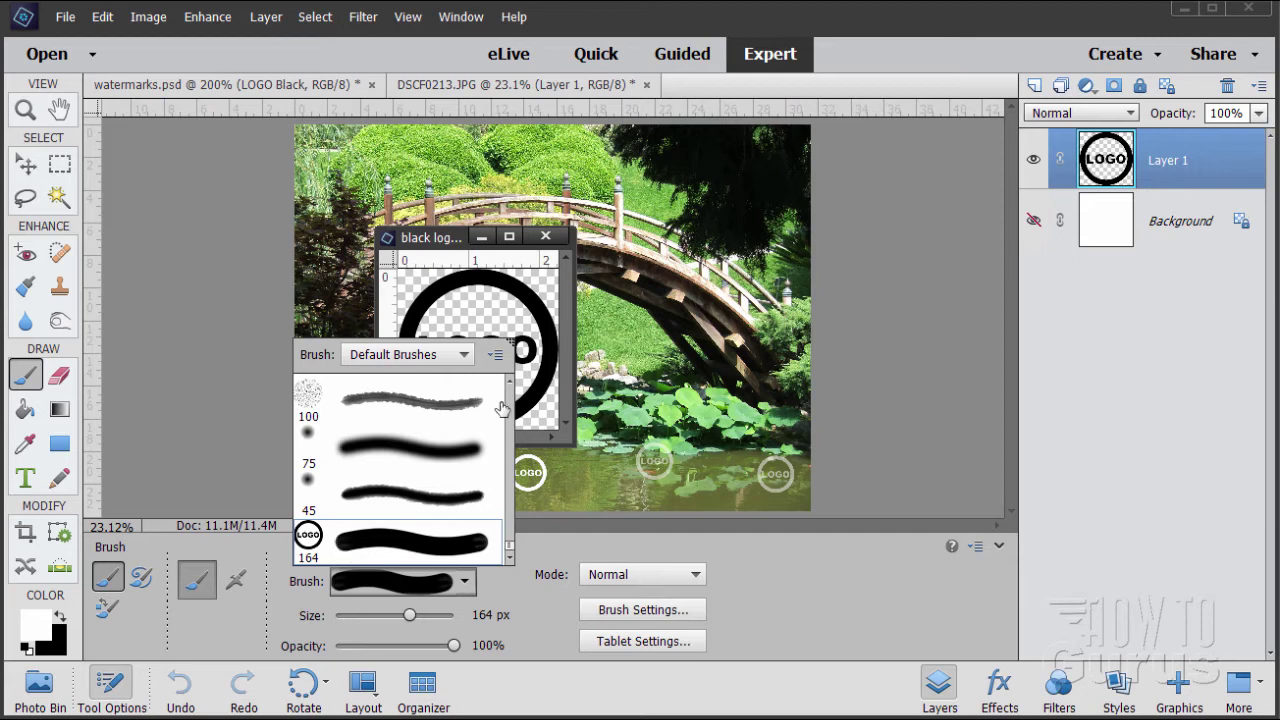
left_click(495, 356)
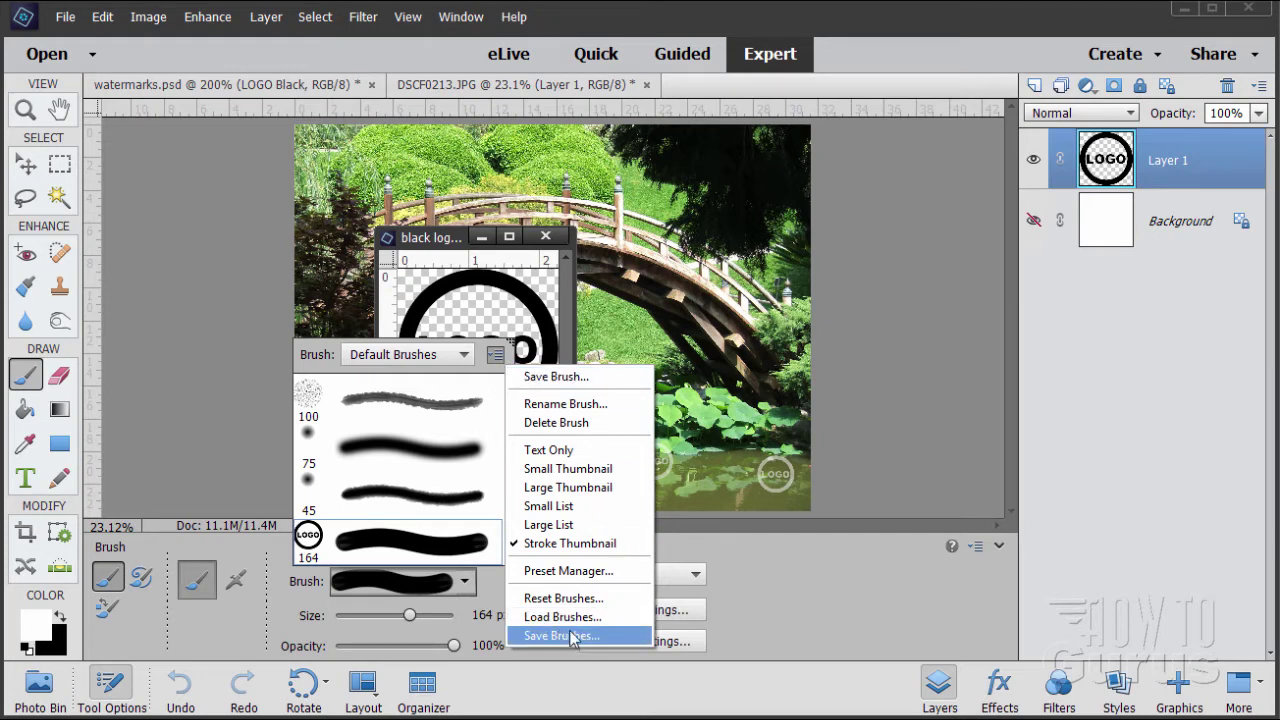
left_click(574, 377)
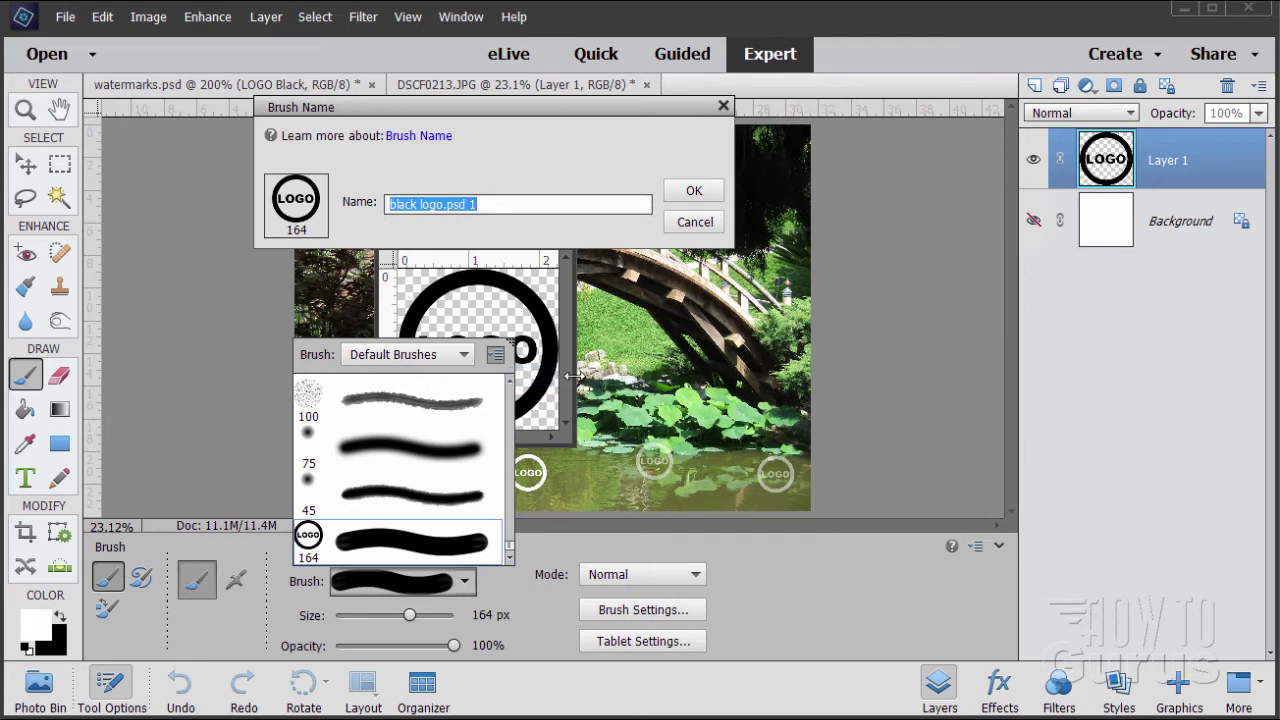
left_click(679, 200)
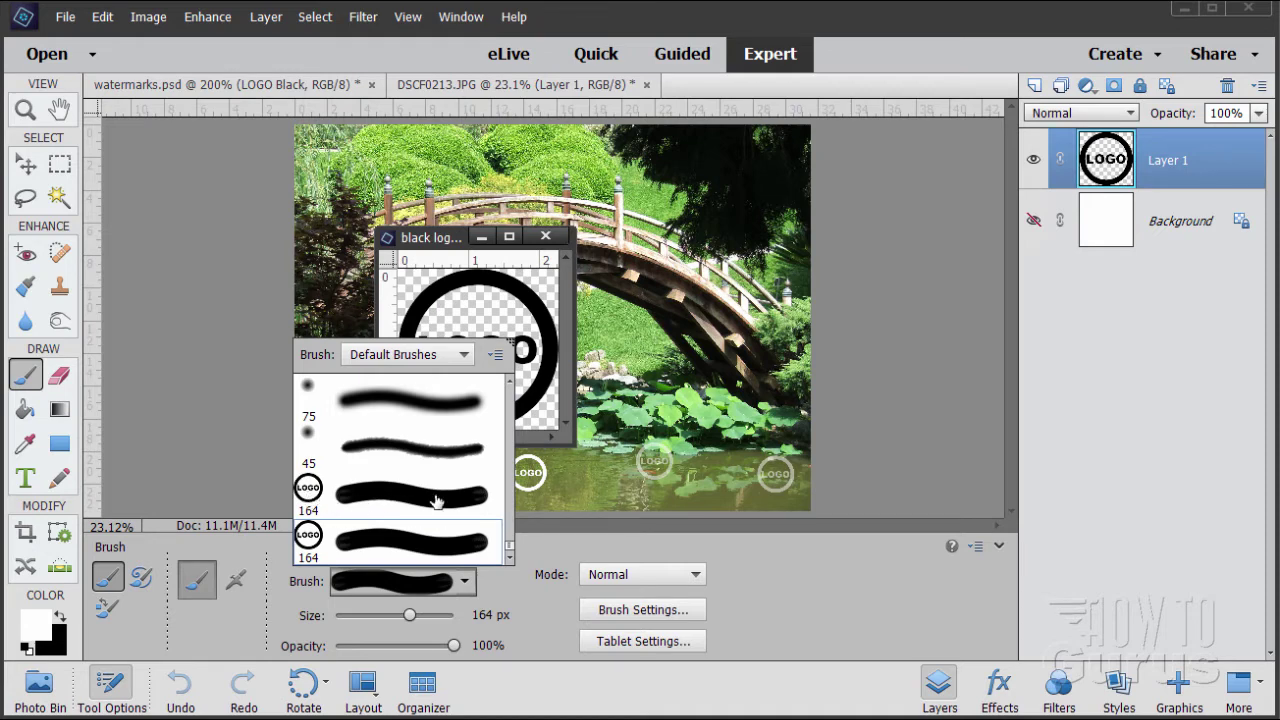
- Save the current brush set as "Watermark Brushes.abr" in the Photoshop Brushes folder
left_click(495, 356)
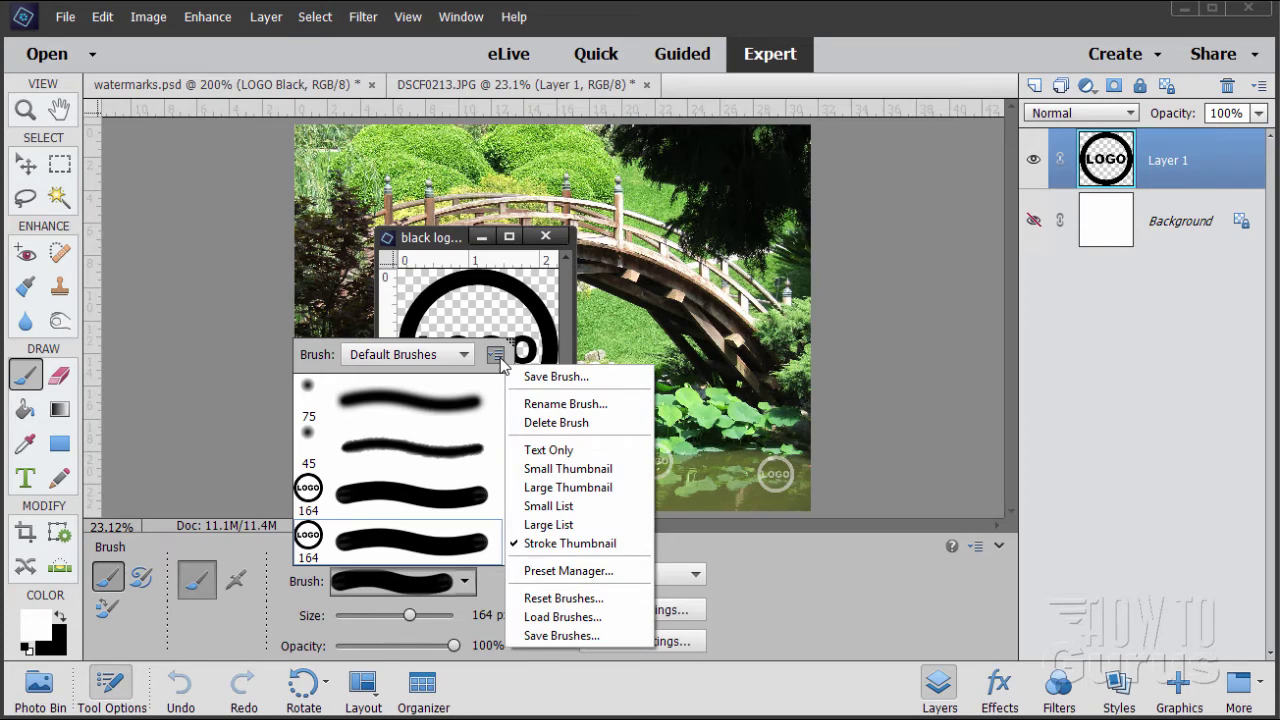
left_click(552, 636)
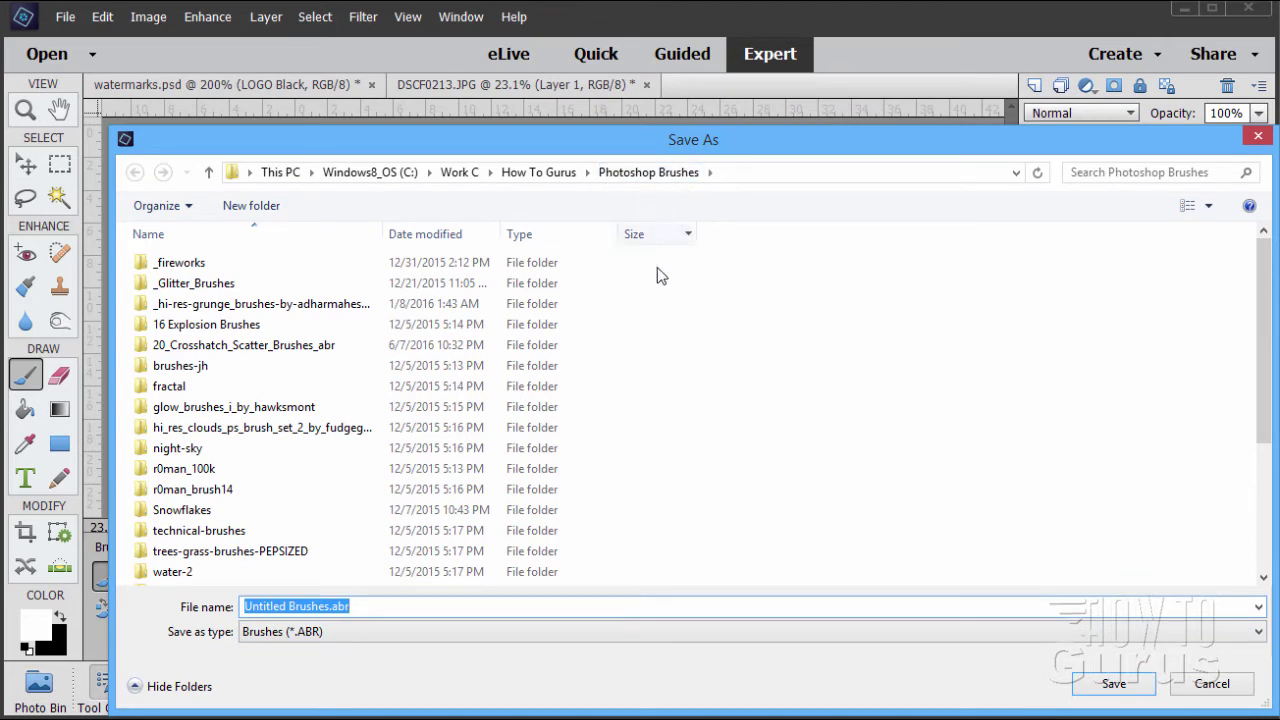
left_click(327, 606)
left_click_drag(258, 606, 244, 606)
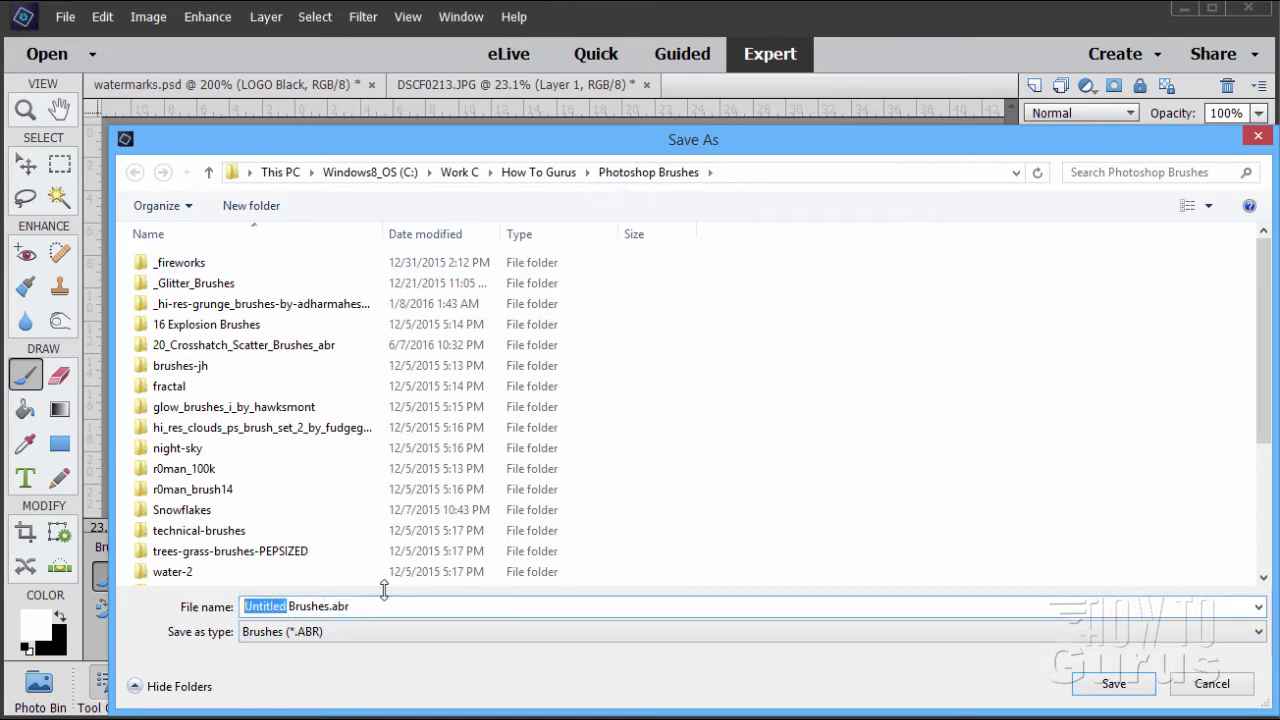
type("Watermark")
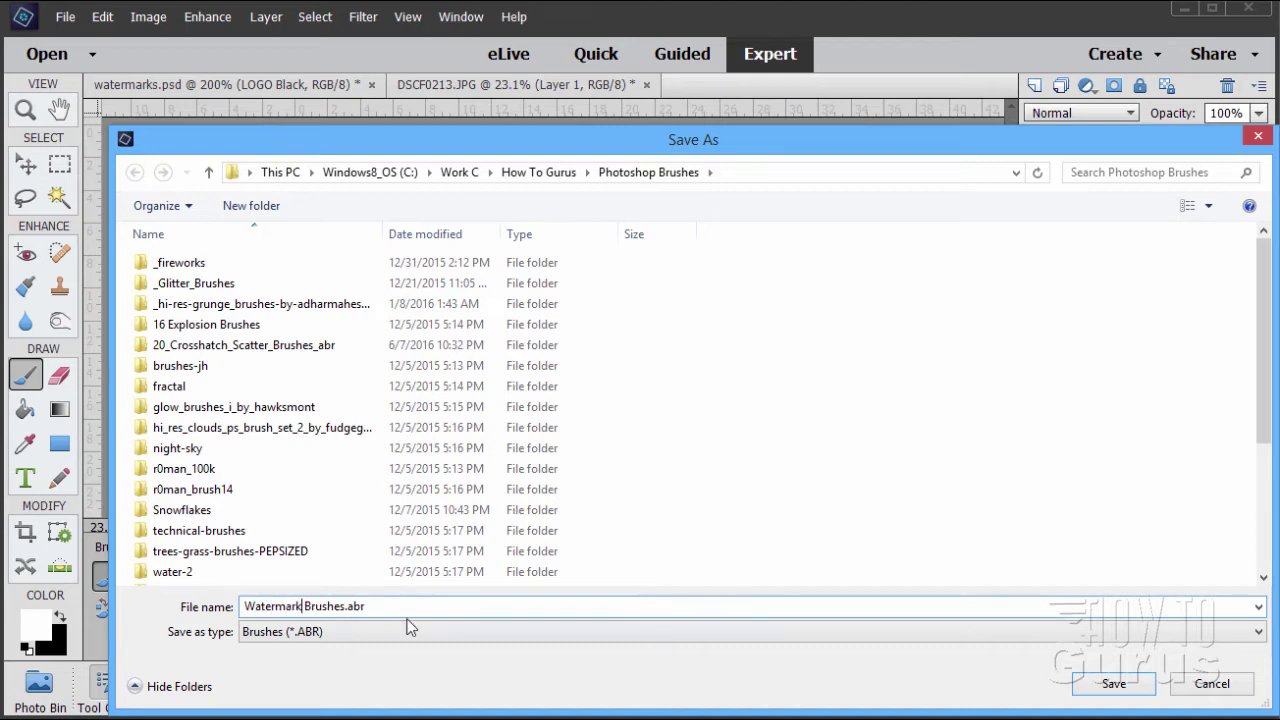
left_click(1114, 684)
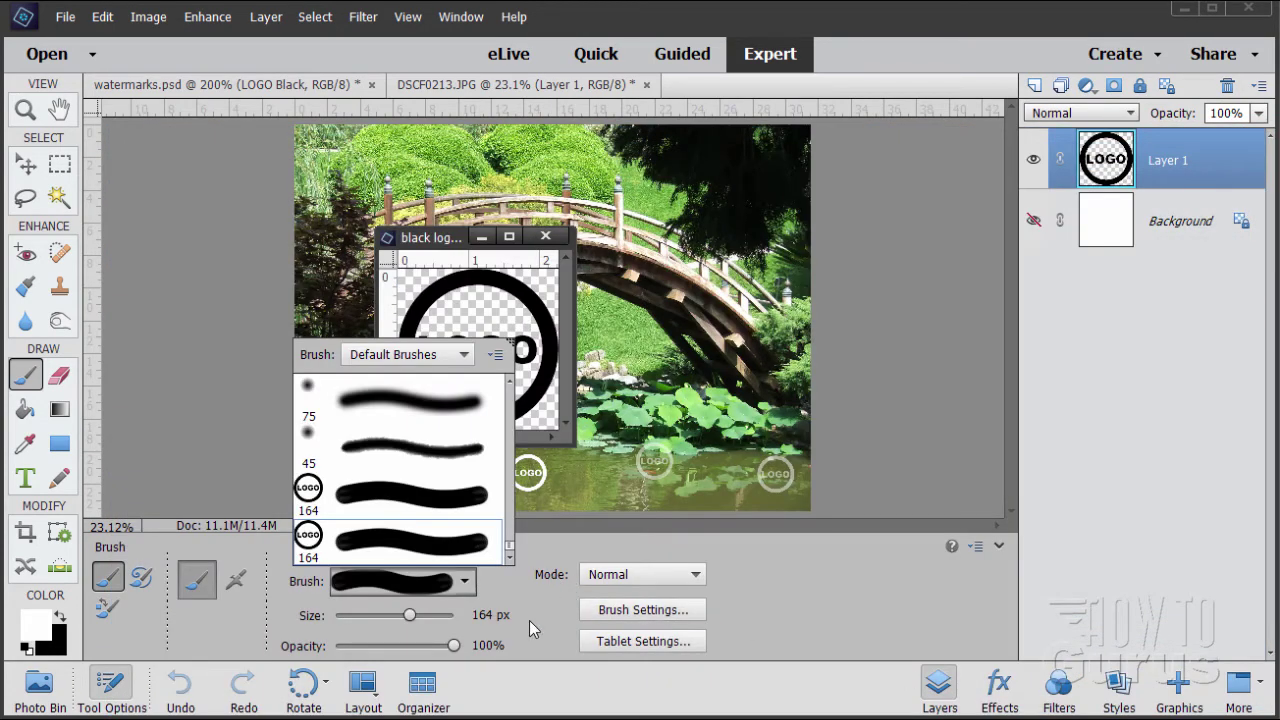
left_click(529, 620)
- Switch the brush library to Assorted Brushes and back to Default Brushes, checking the end of the list
left_click(466, 581)
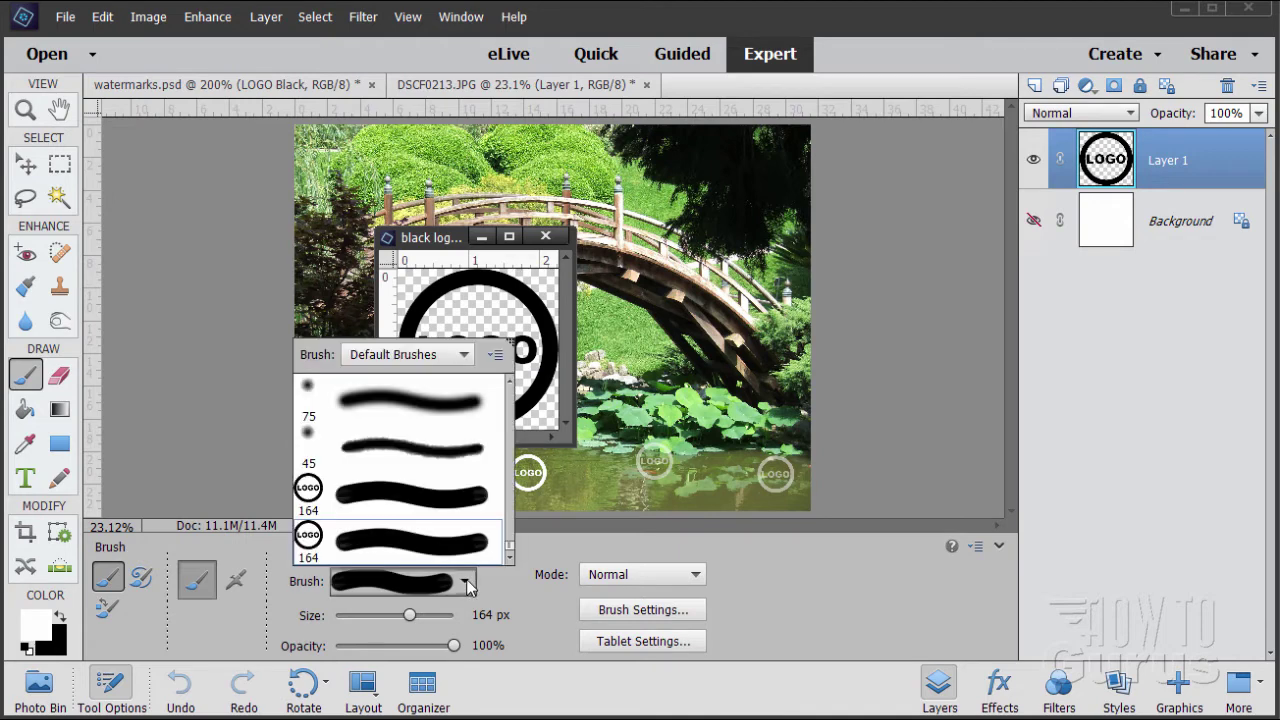
left_click(404, 360)
left_click(392, 405)
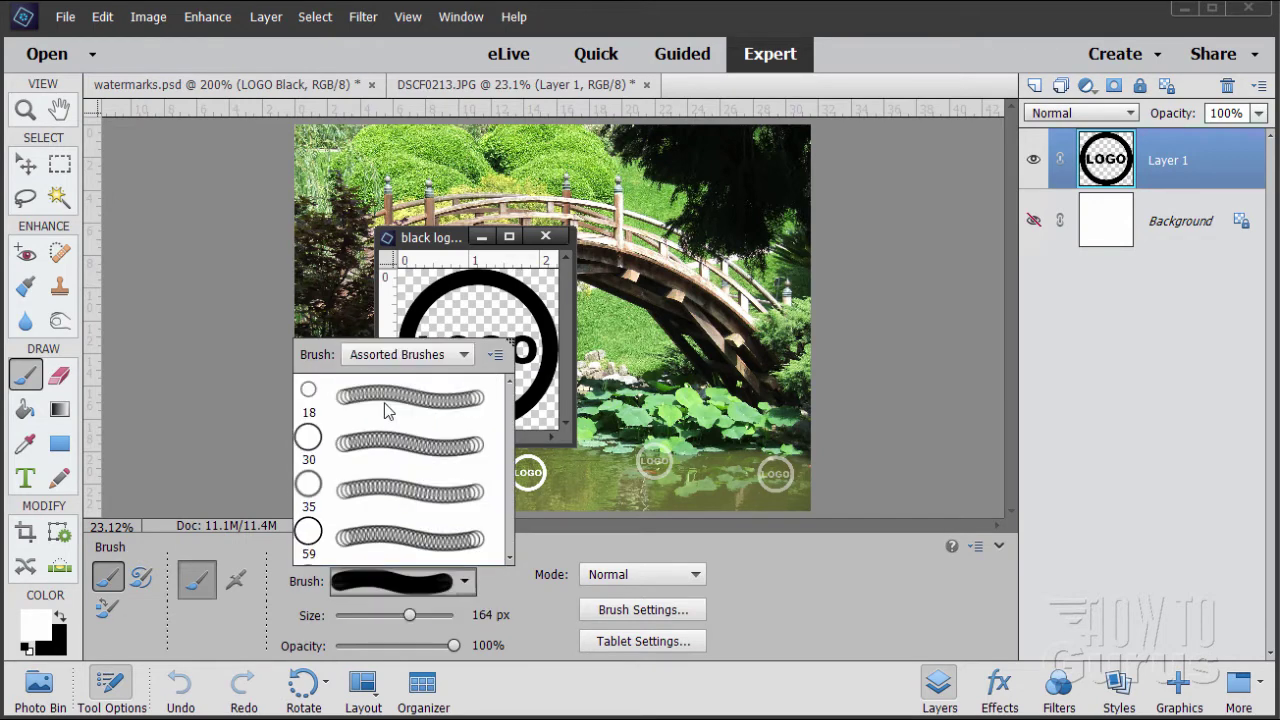
left_click(423, 362)
left_click(428, 377)
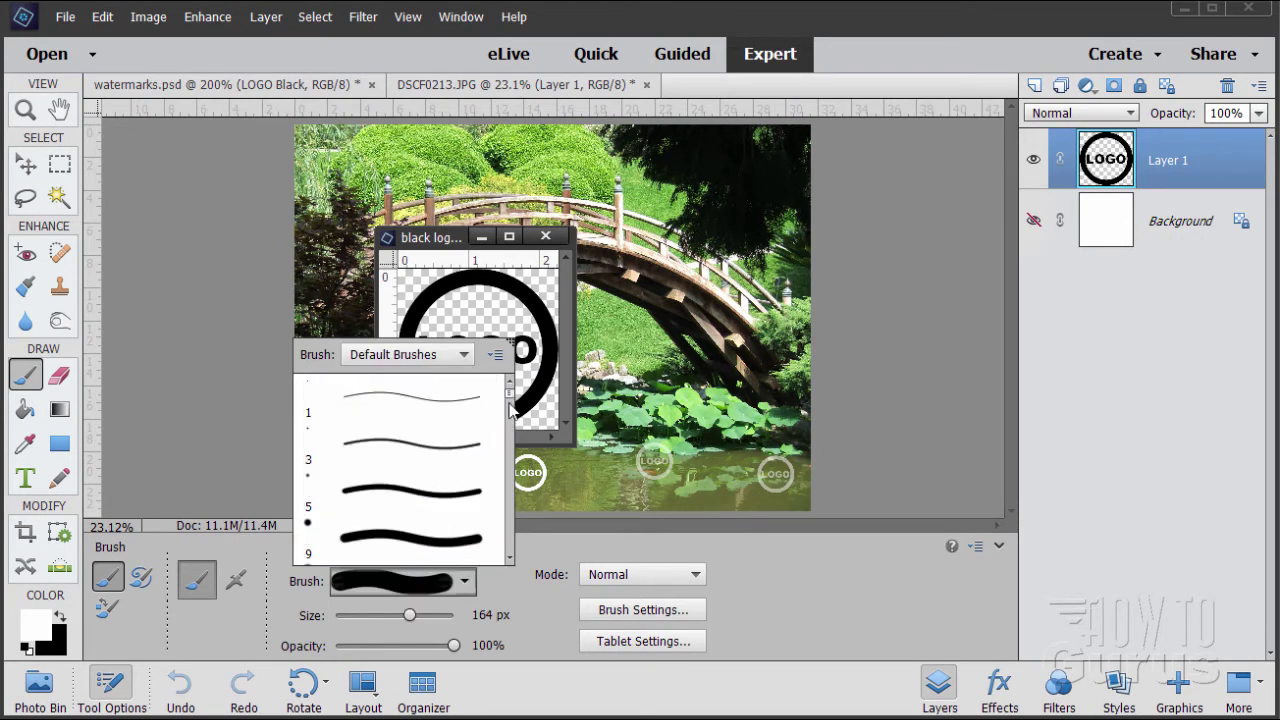
left_click_drag(509, 390, 519, 572)
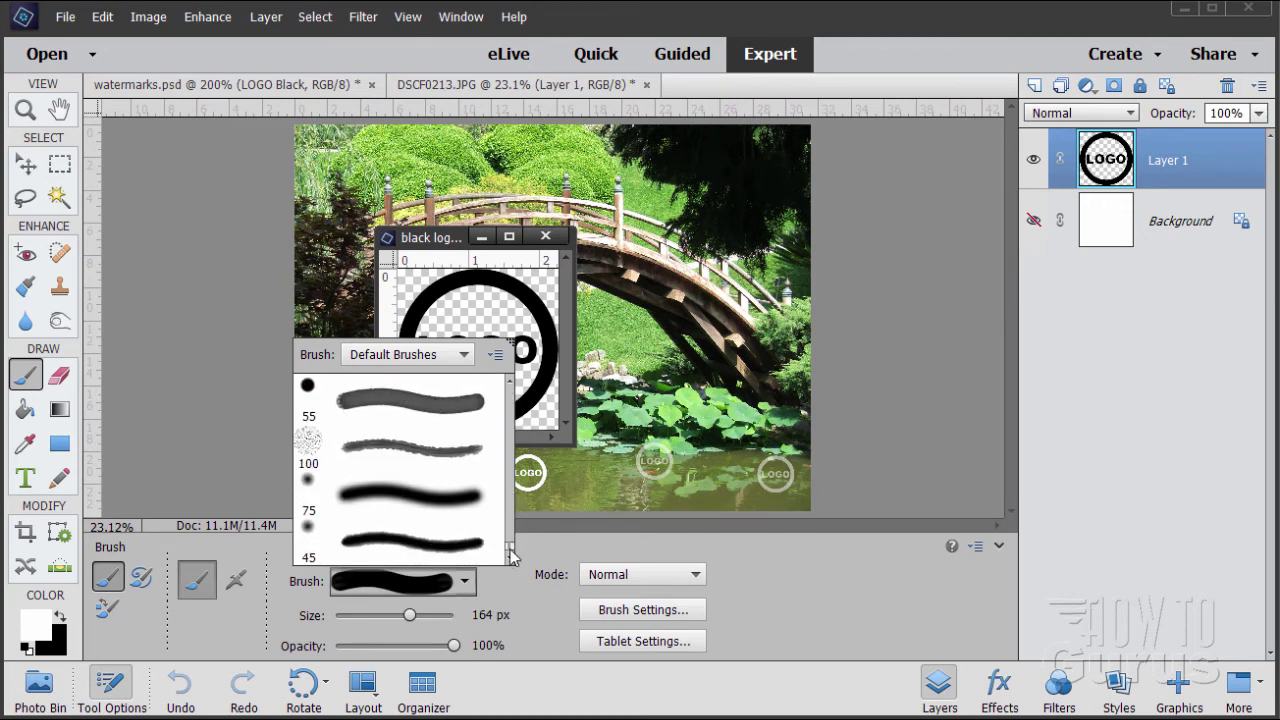
- Load "Watermark Brushes.abr" from the Photoshop Brushes folder and locate the logo brushes at the end of the list
left_click(495, 355)
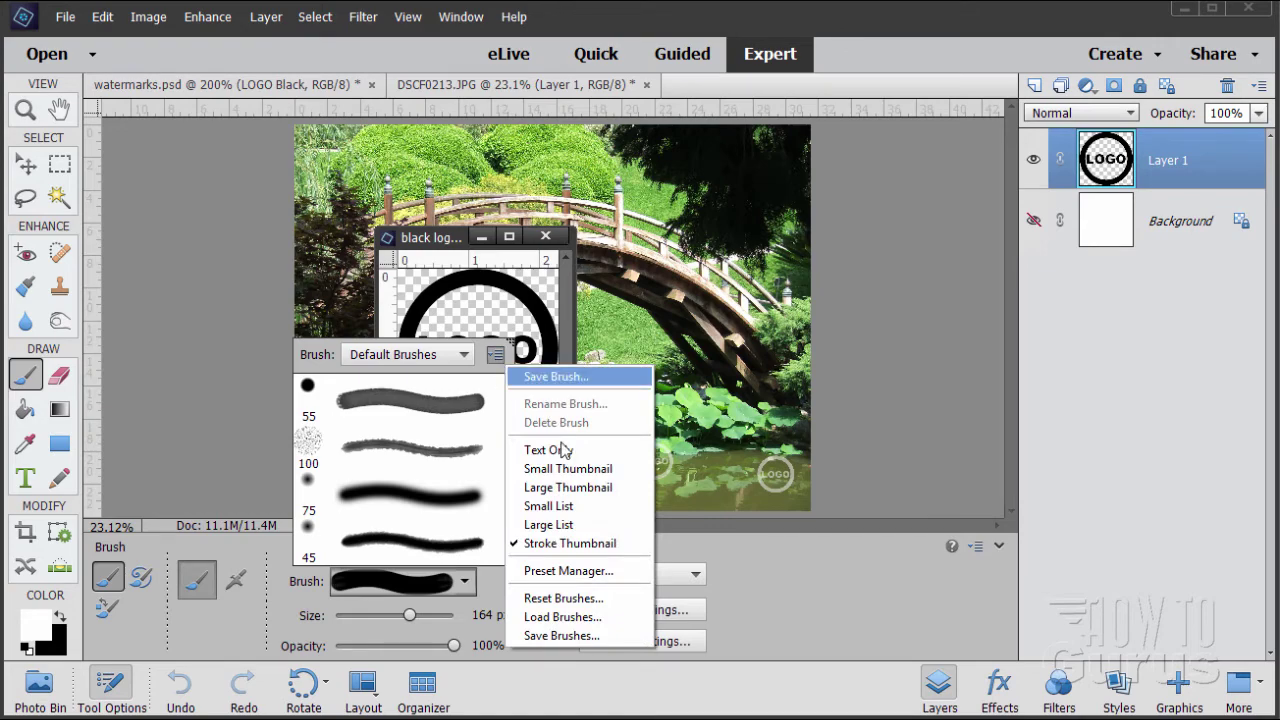
left_click(549, 616)
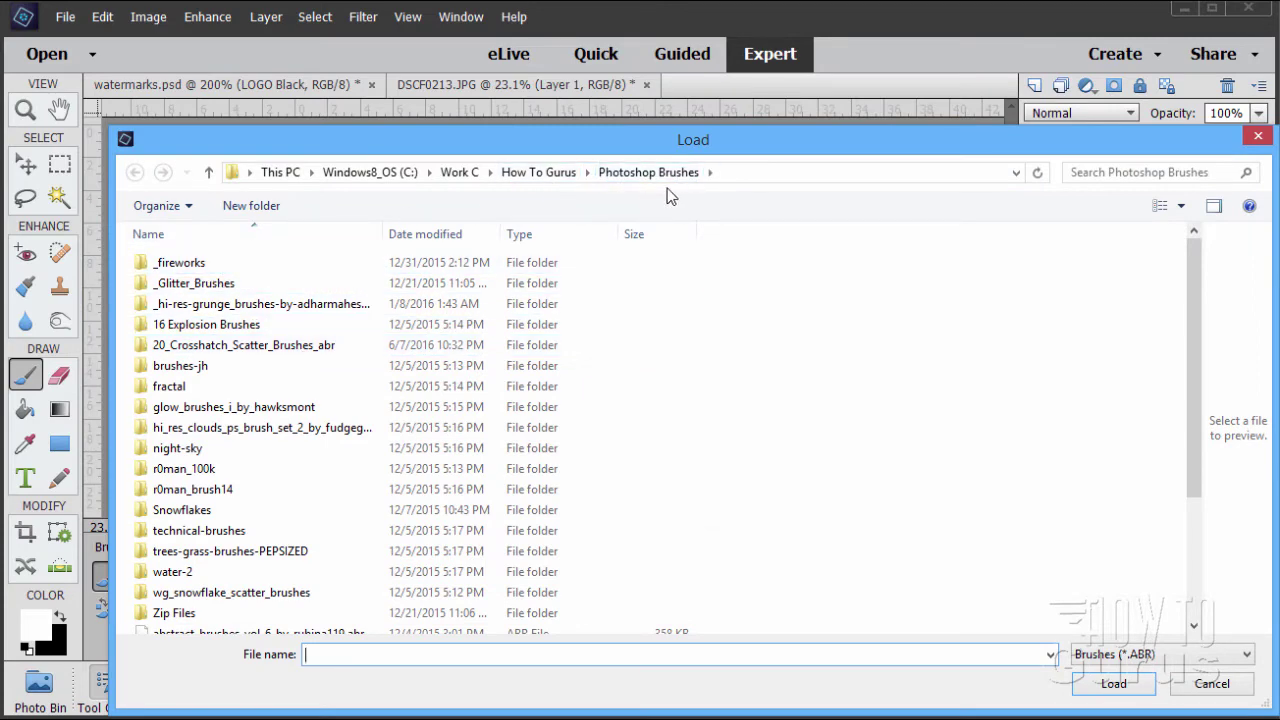
left_click_drag(1186, 347, 1226, 495)
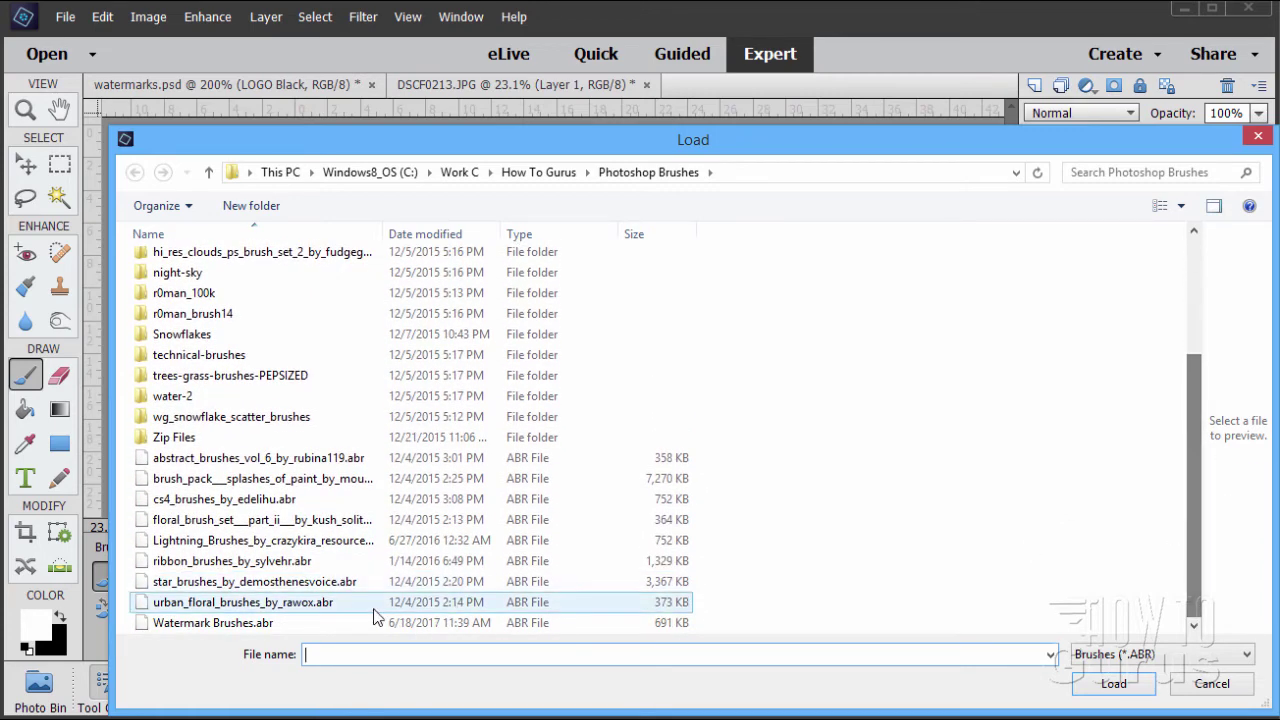
left_click(242, 624)
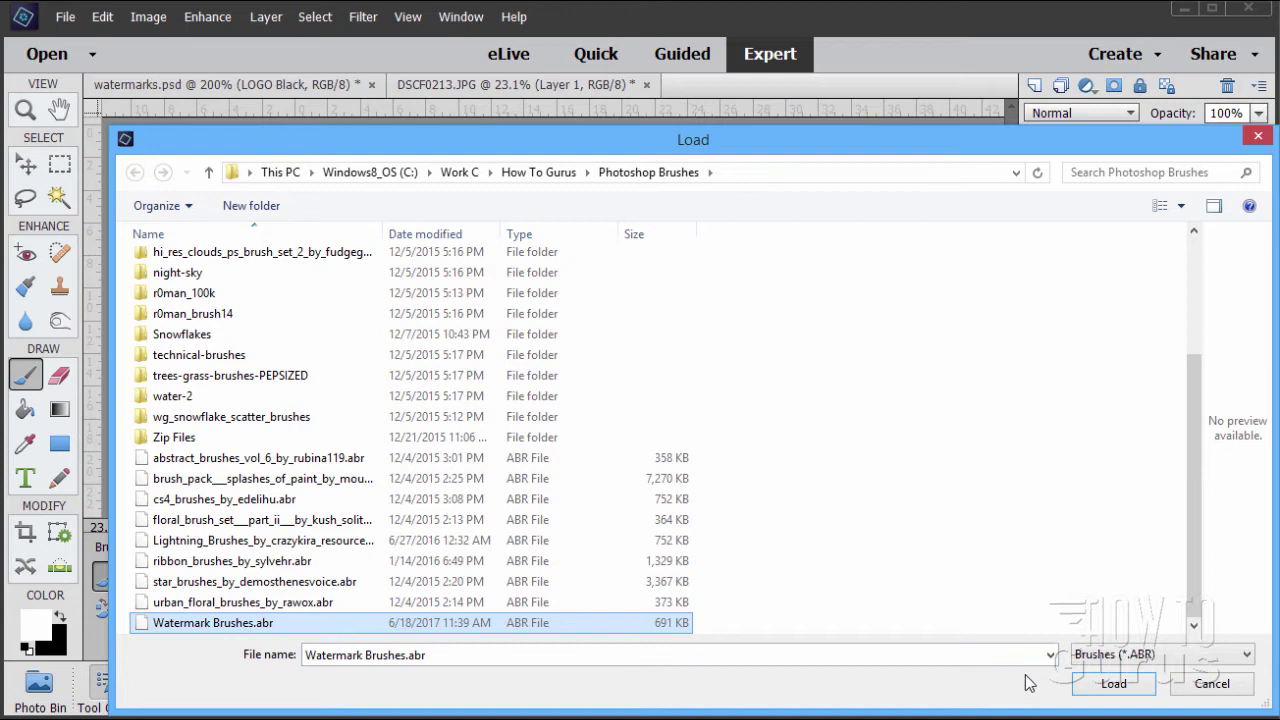
left_click(1108, 684)
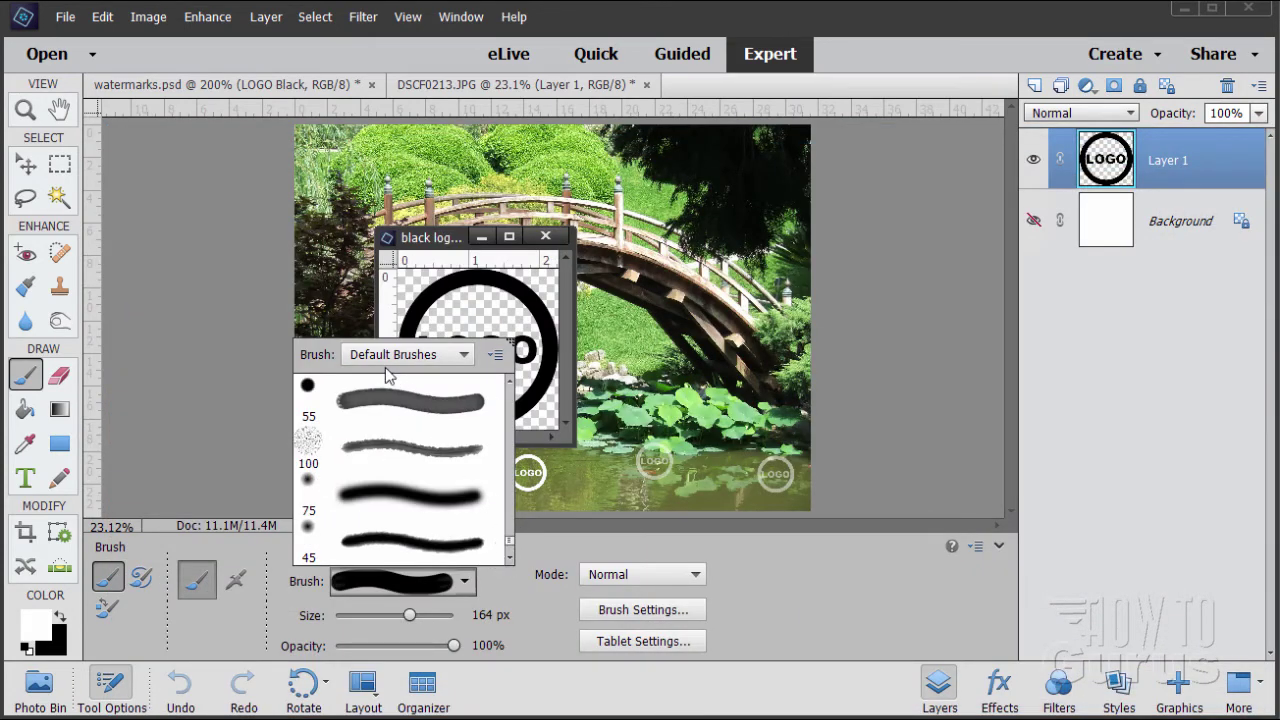
left_click(510, 560)
left_click(509, 558)
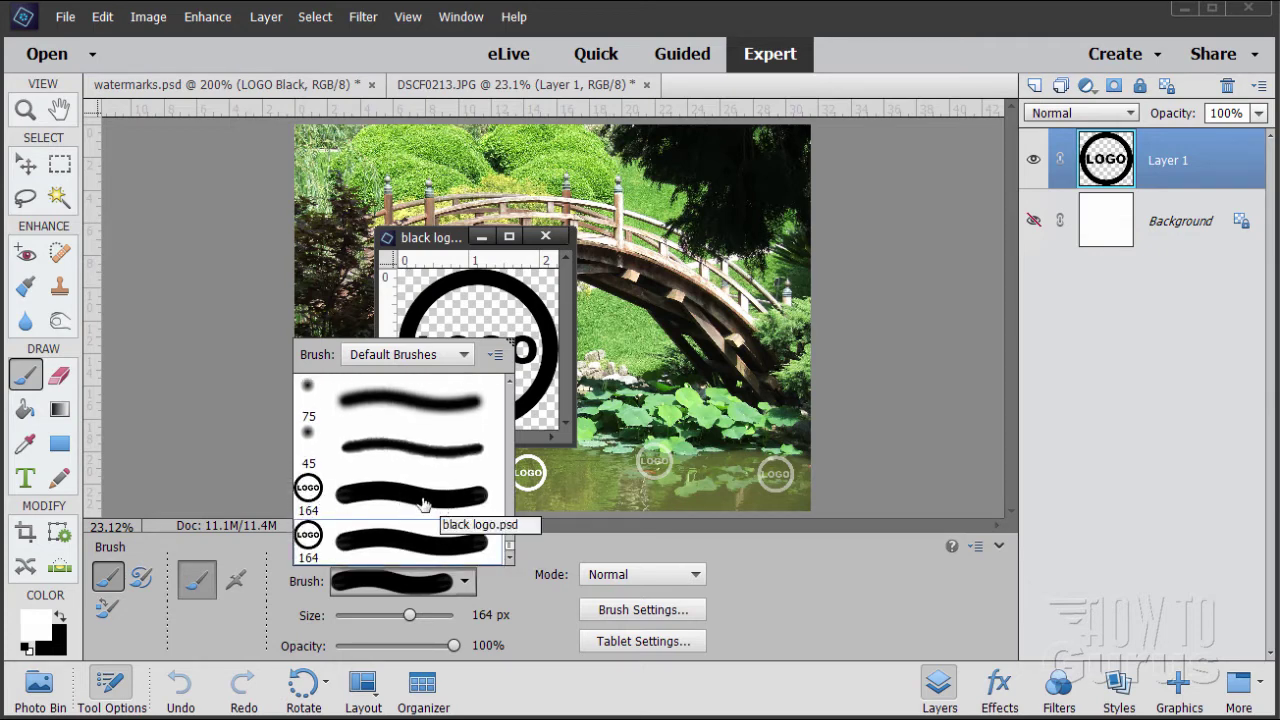
- Reload the Default Brushes library and reset the brushes
left_click(466, 358)
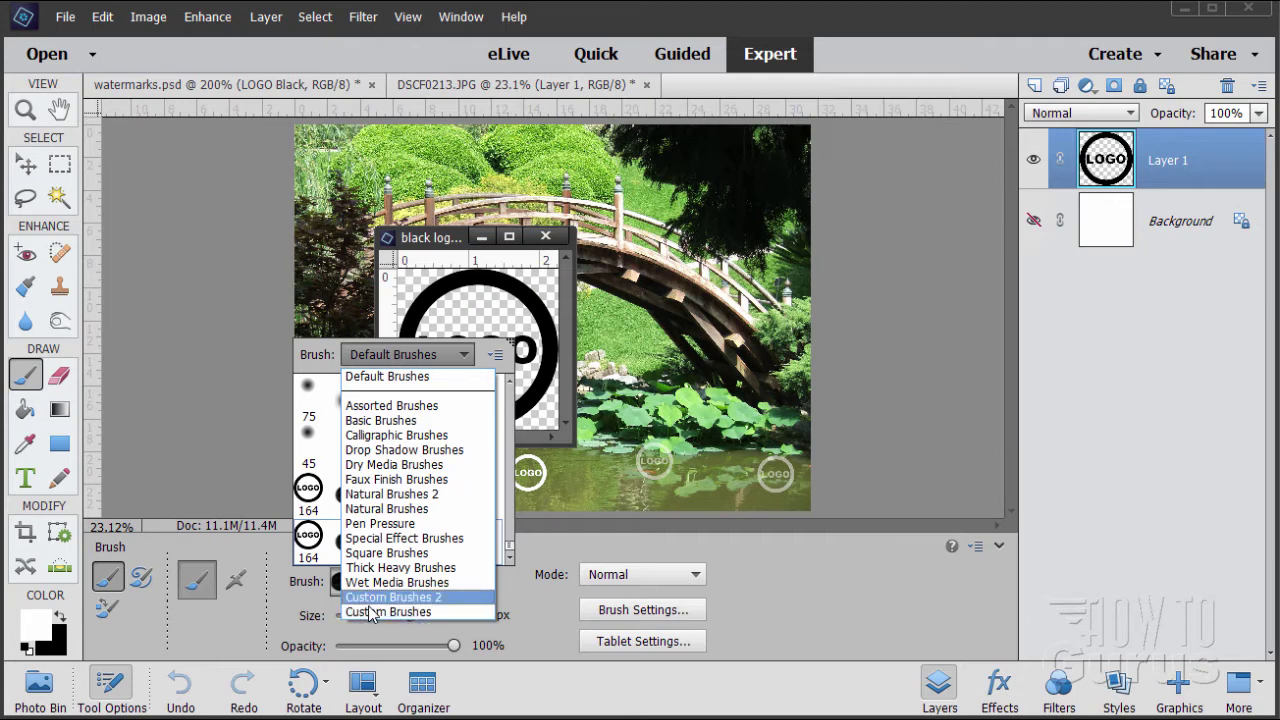
left_click(465, 372)
left_click(495, 356)
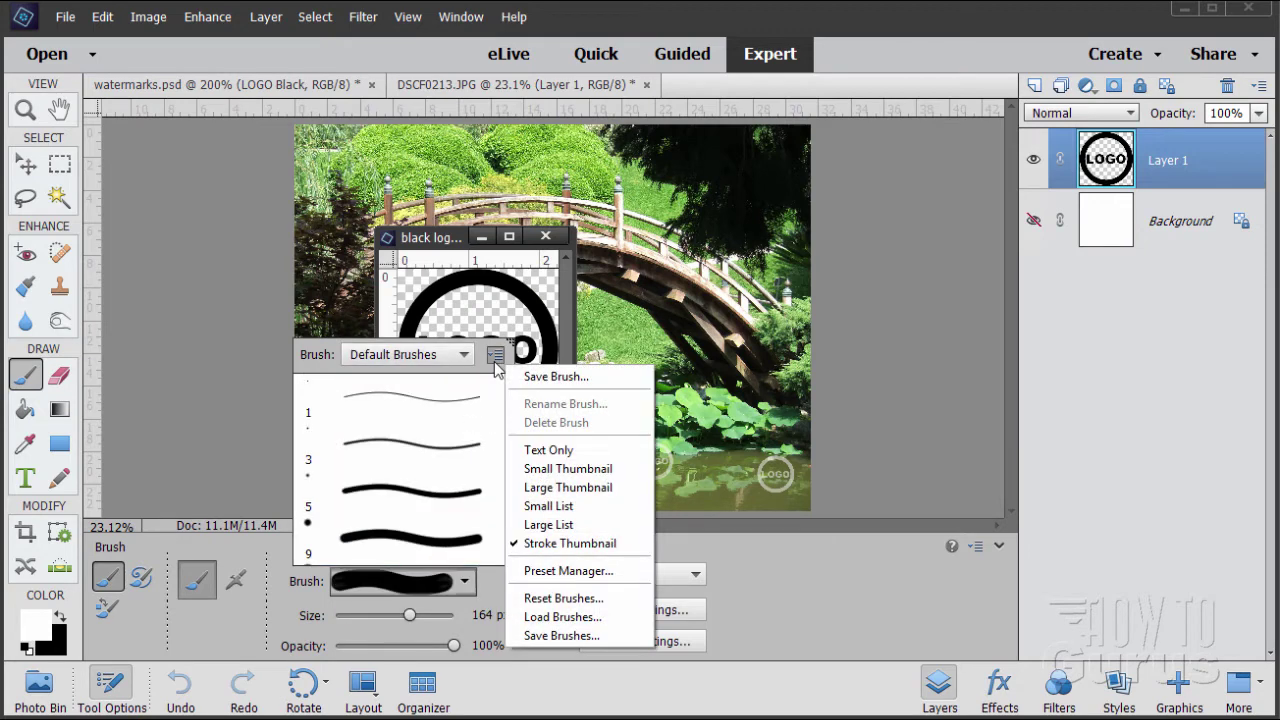
left_click(570, 601)
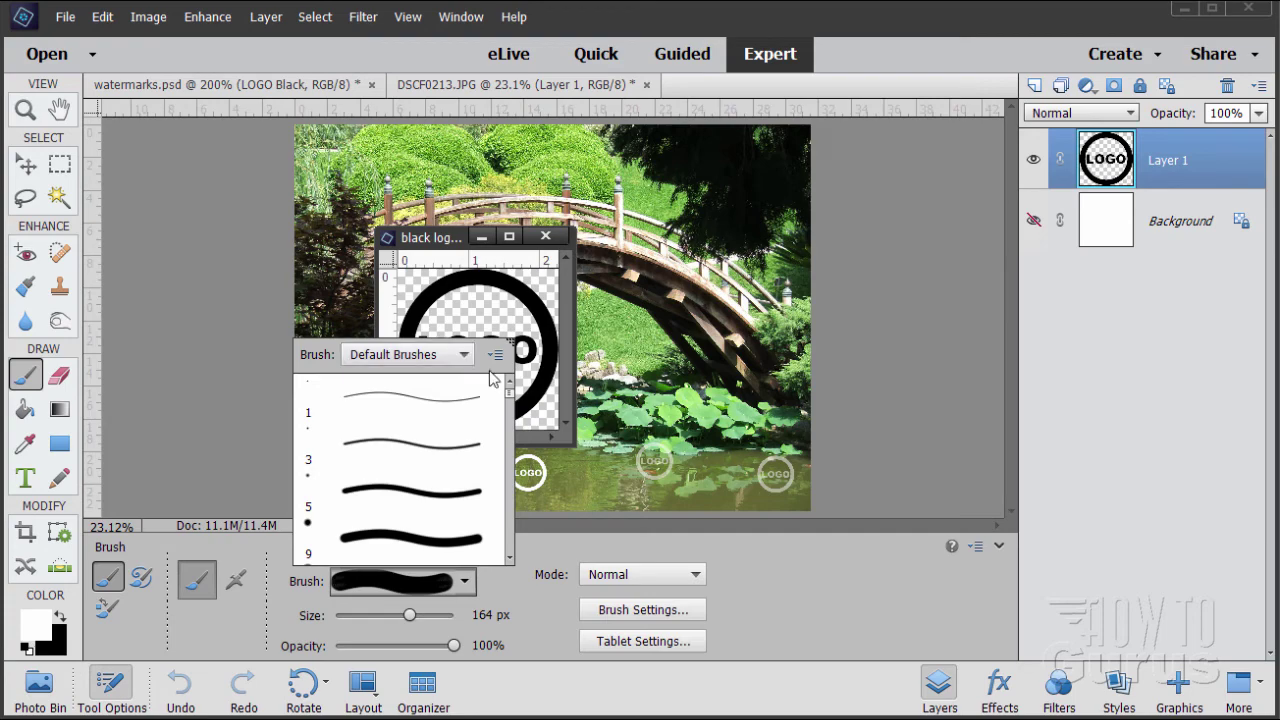
- Load the brush file "Watermark Brushes.abr" into the Default Brushes library and find the logo brushes at its end
left_click(495, 356)
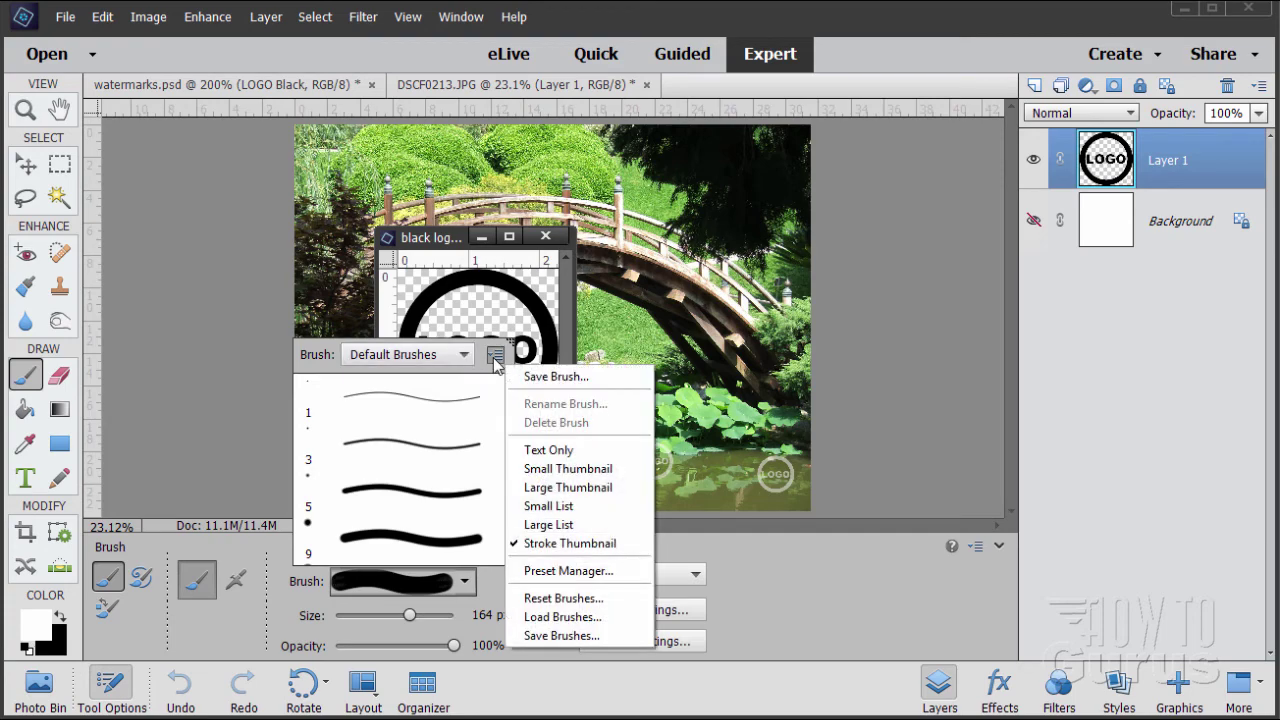
left_click(540, 617)
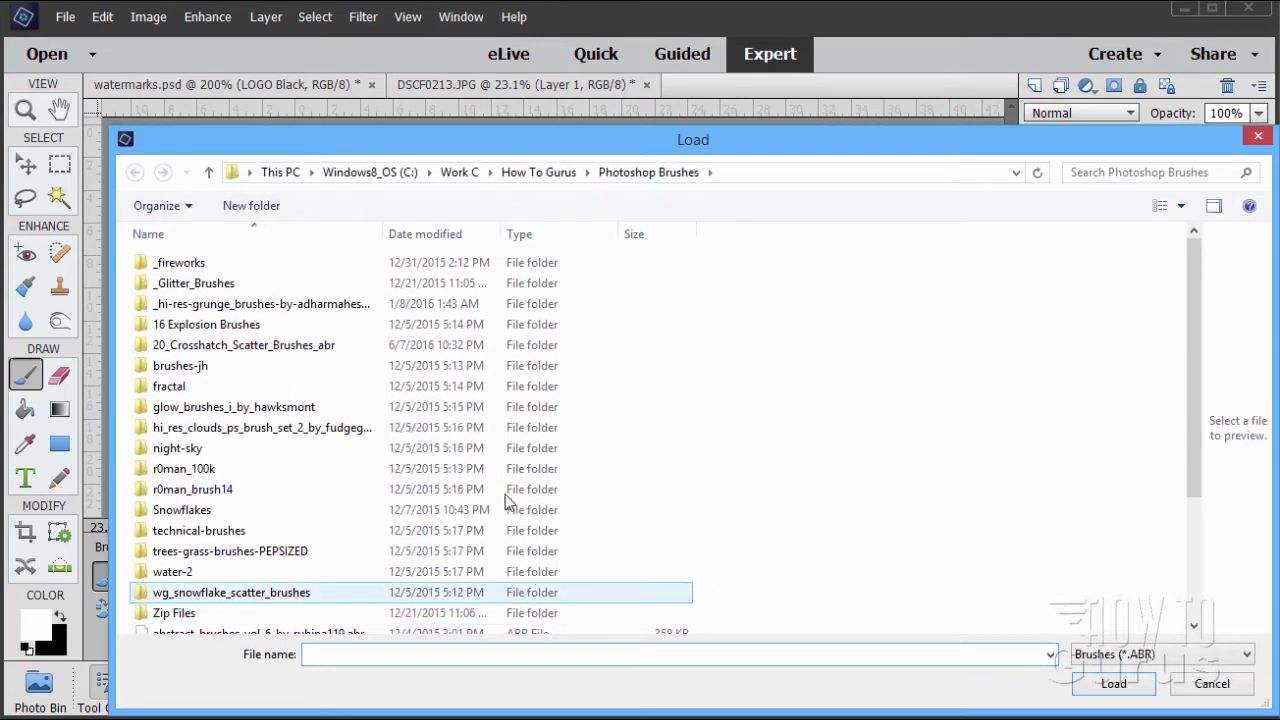
left_click_drag(1189, 374, 1188, 575)
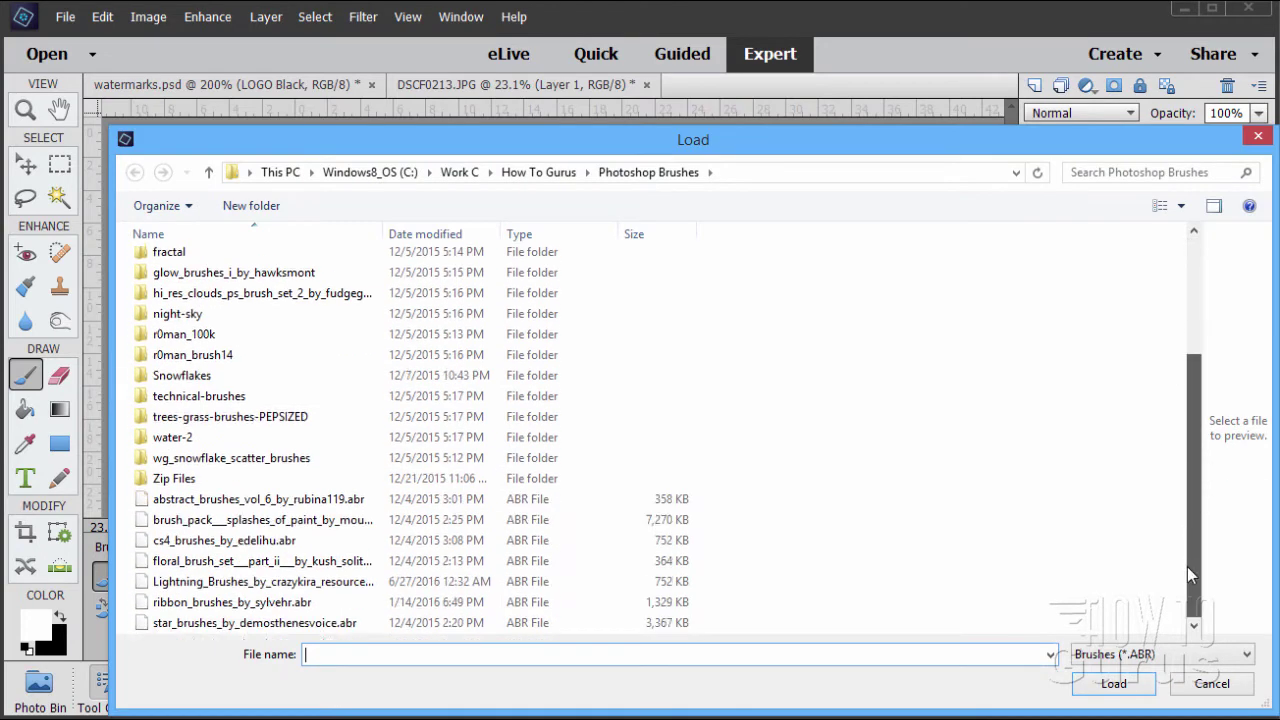
left_click(308, 626)
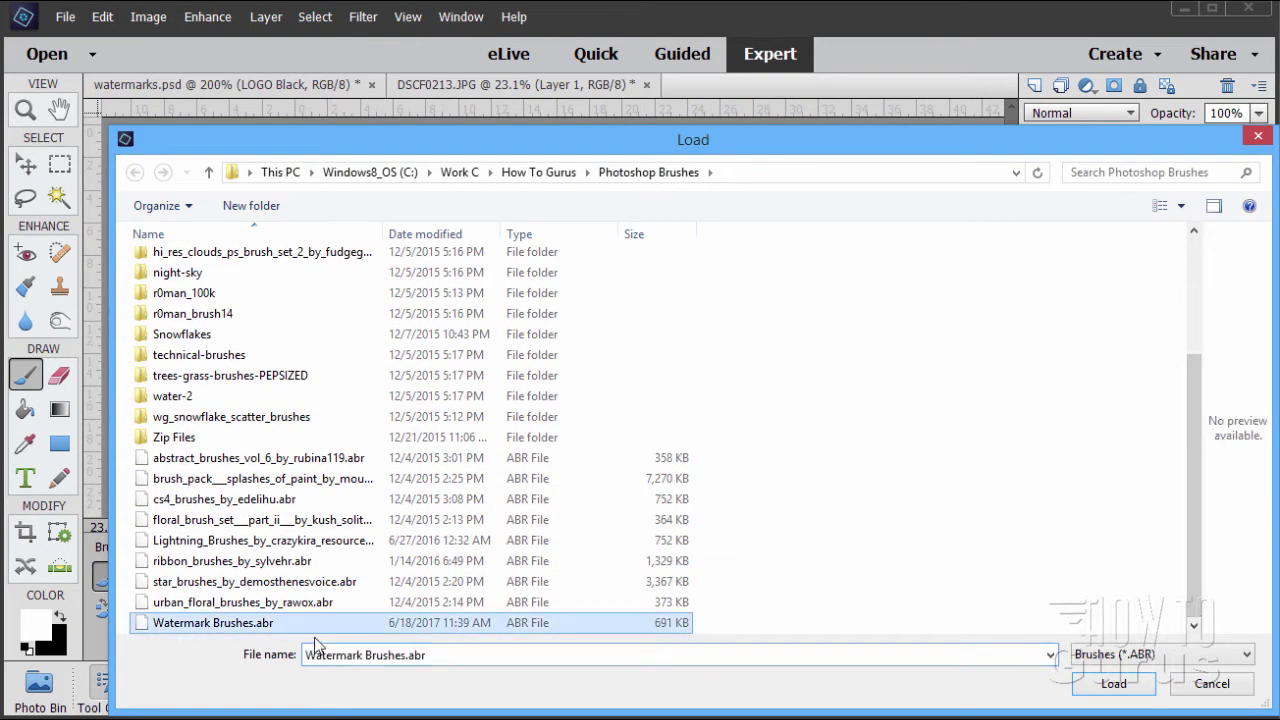
left_click(1113, 683)
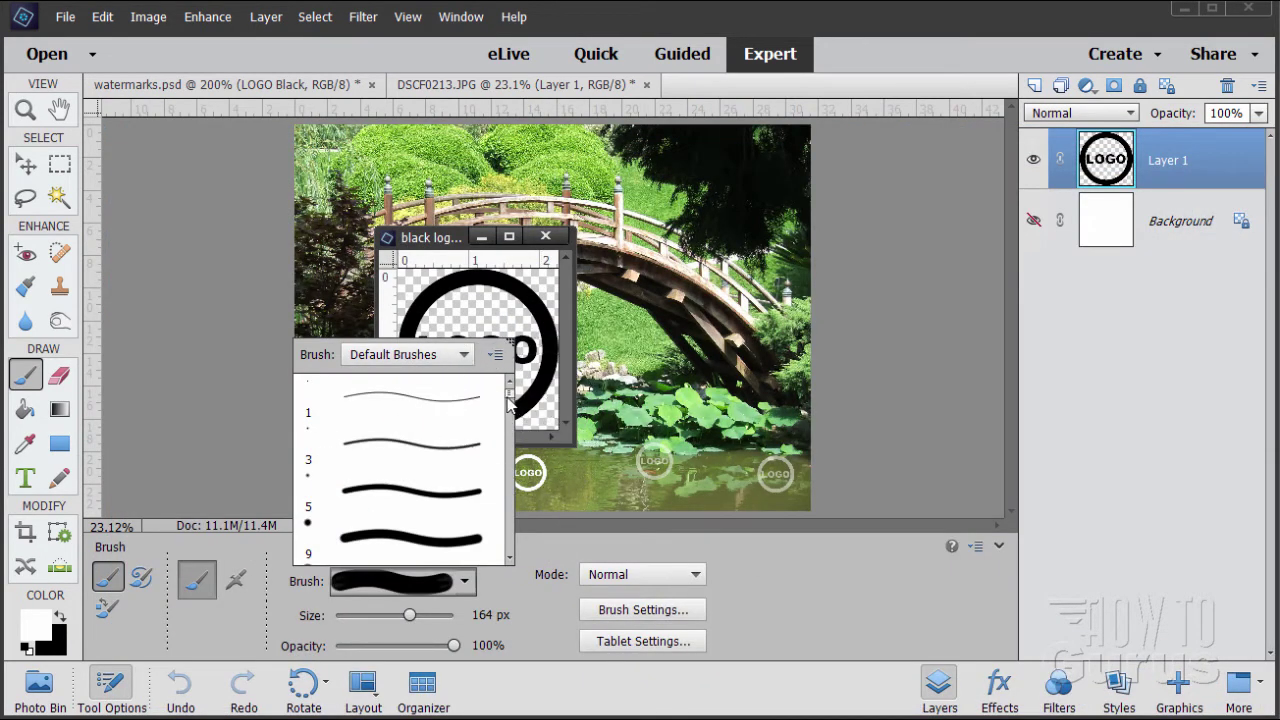
left_click_drag(510, 400, 515, 560)
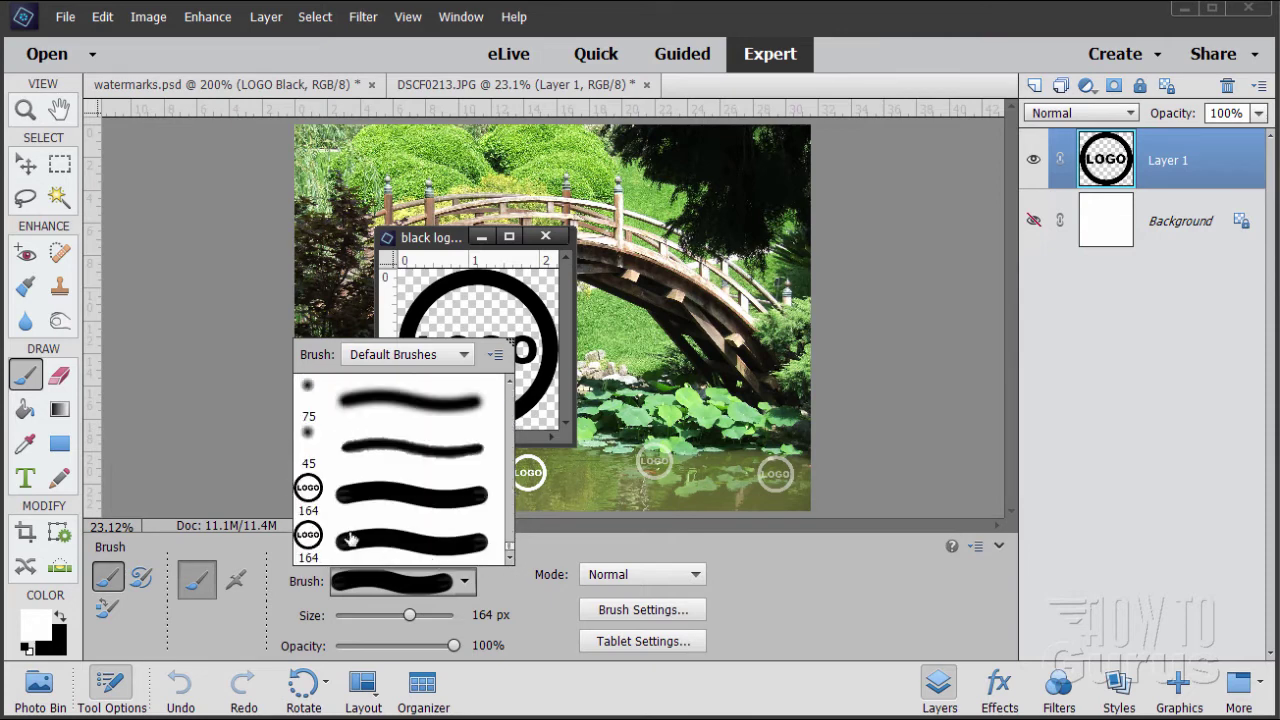
left_click(487, 595)
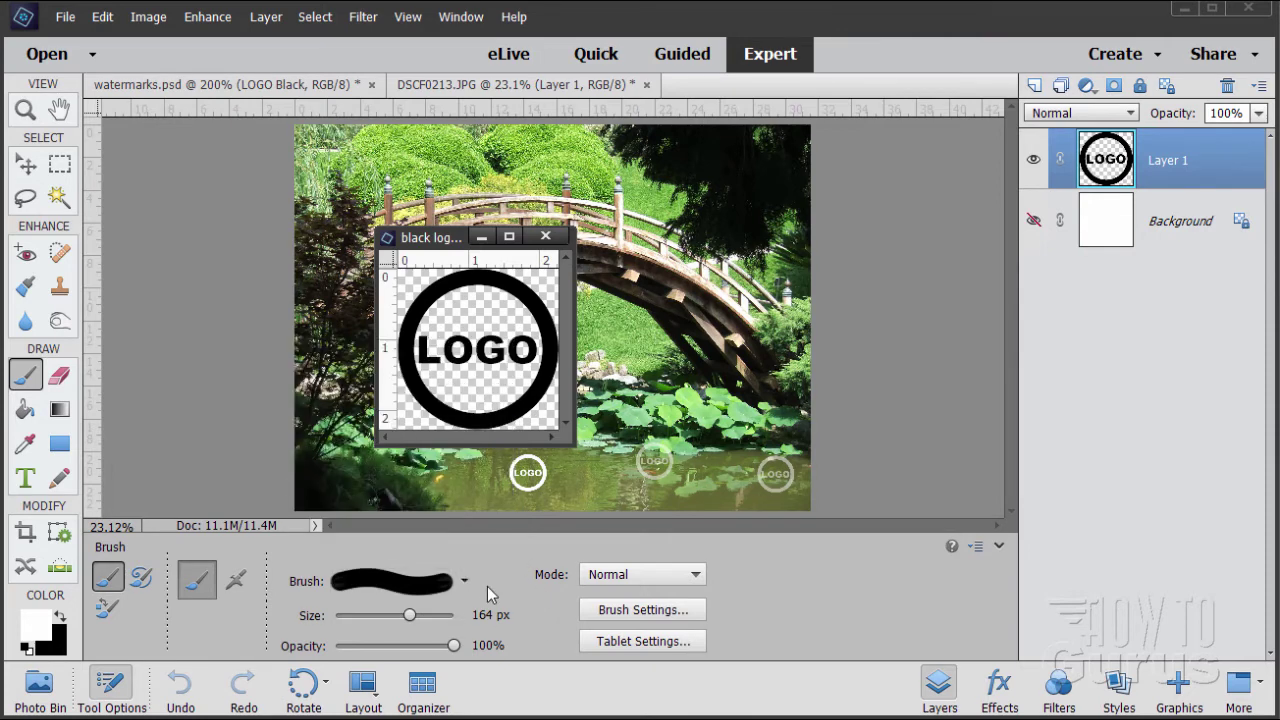
- Close the black logo document and revert DSCF0213.JPG to its last saved version
left_click(26, 163)
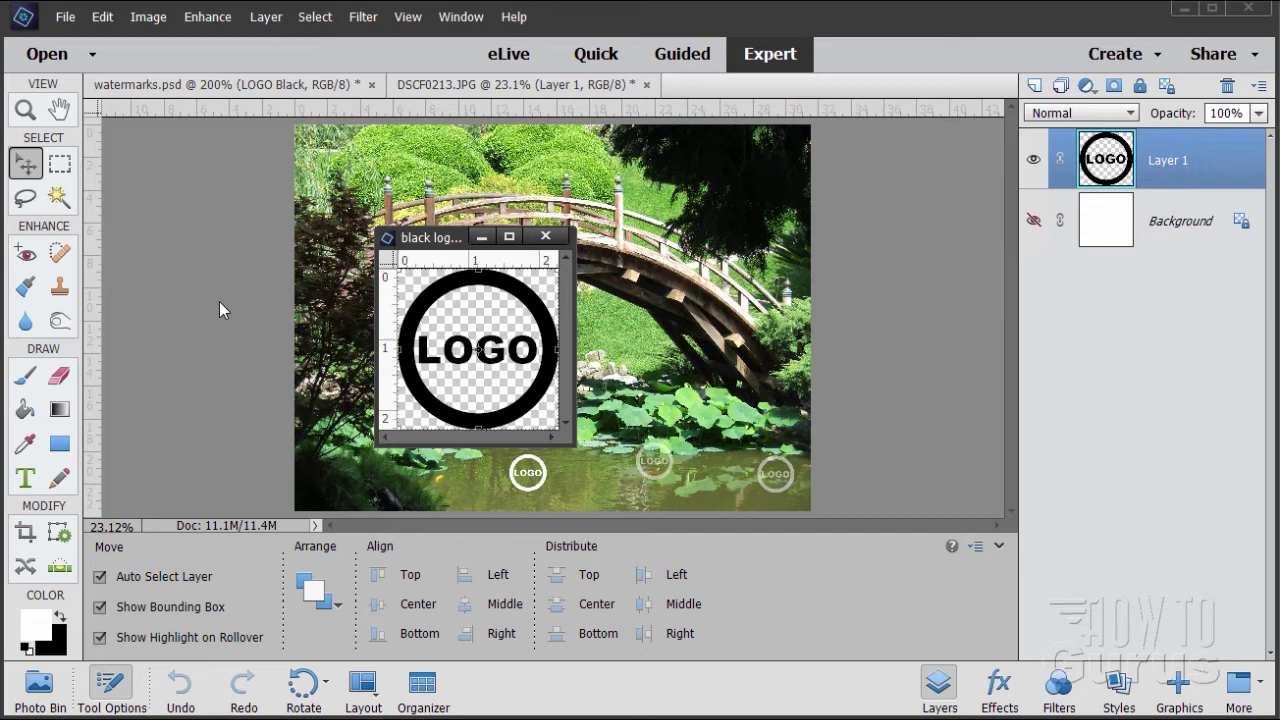
left_click(545, 236)
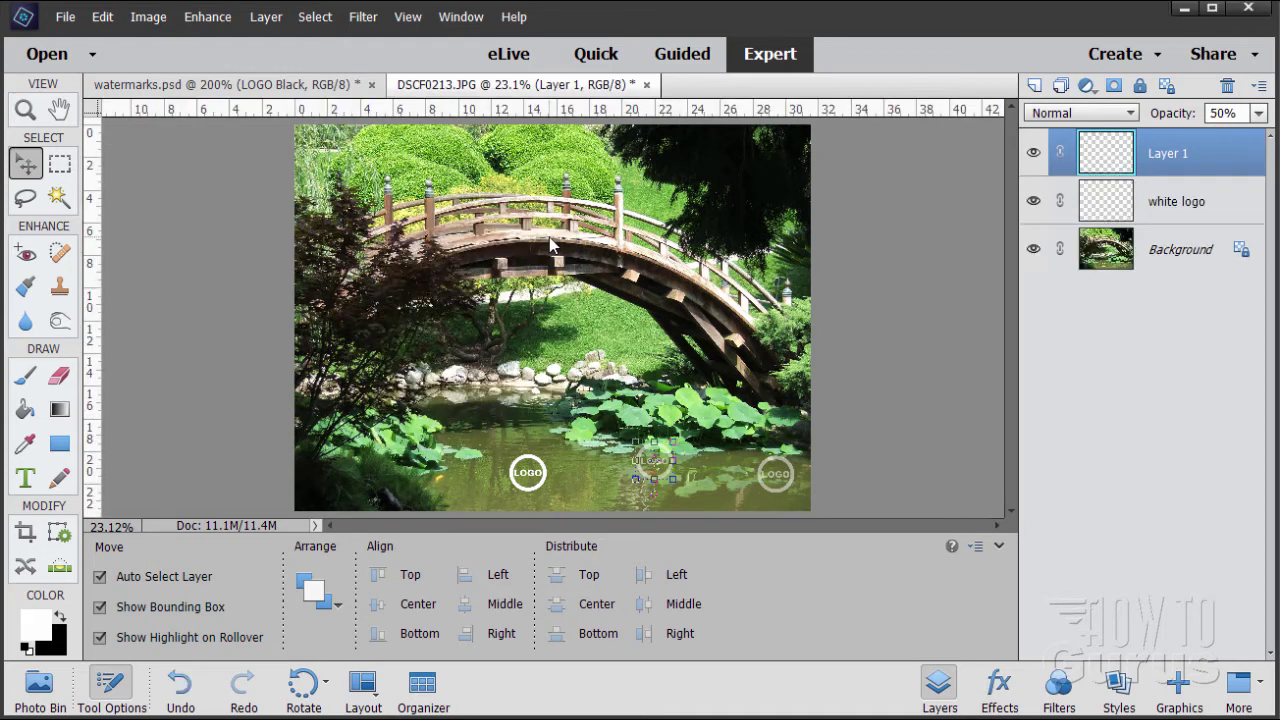
left_click(1033, 152)
left_click(1034, 201)
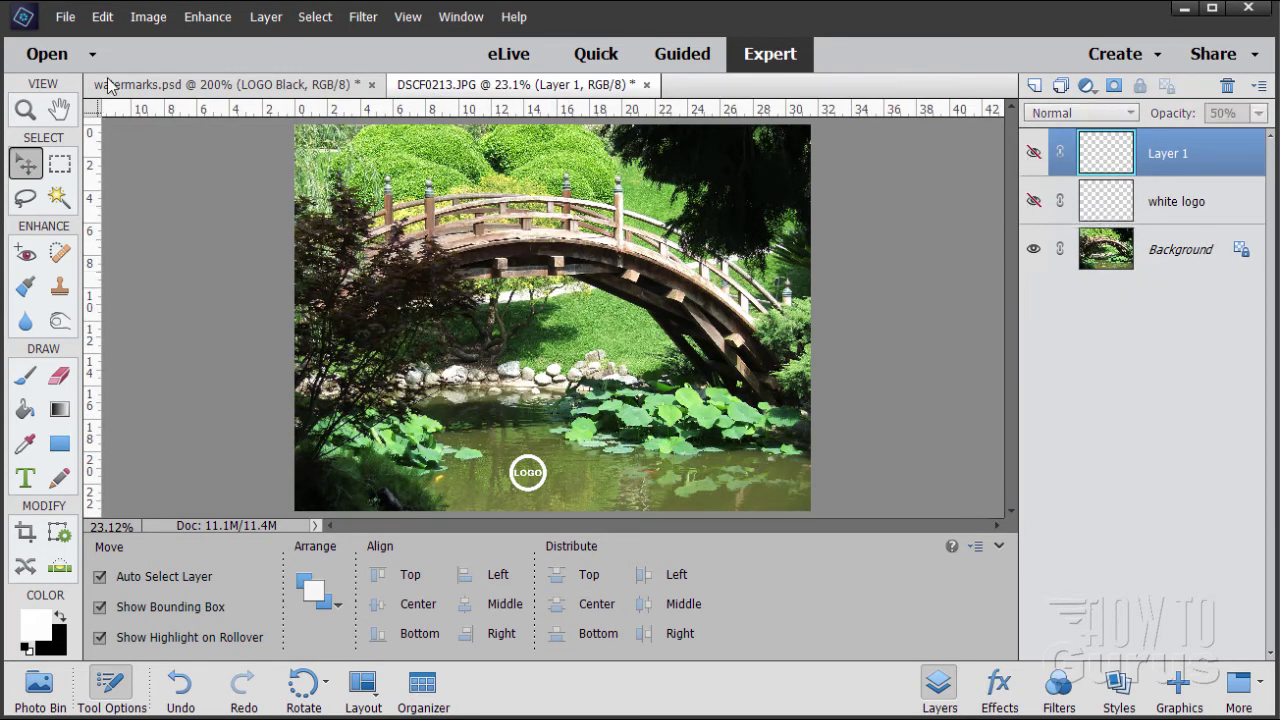
left_click(70, 18)
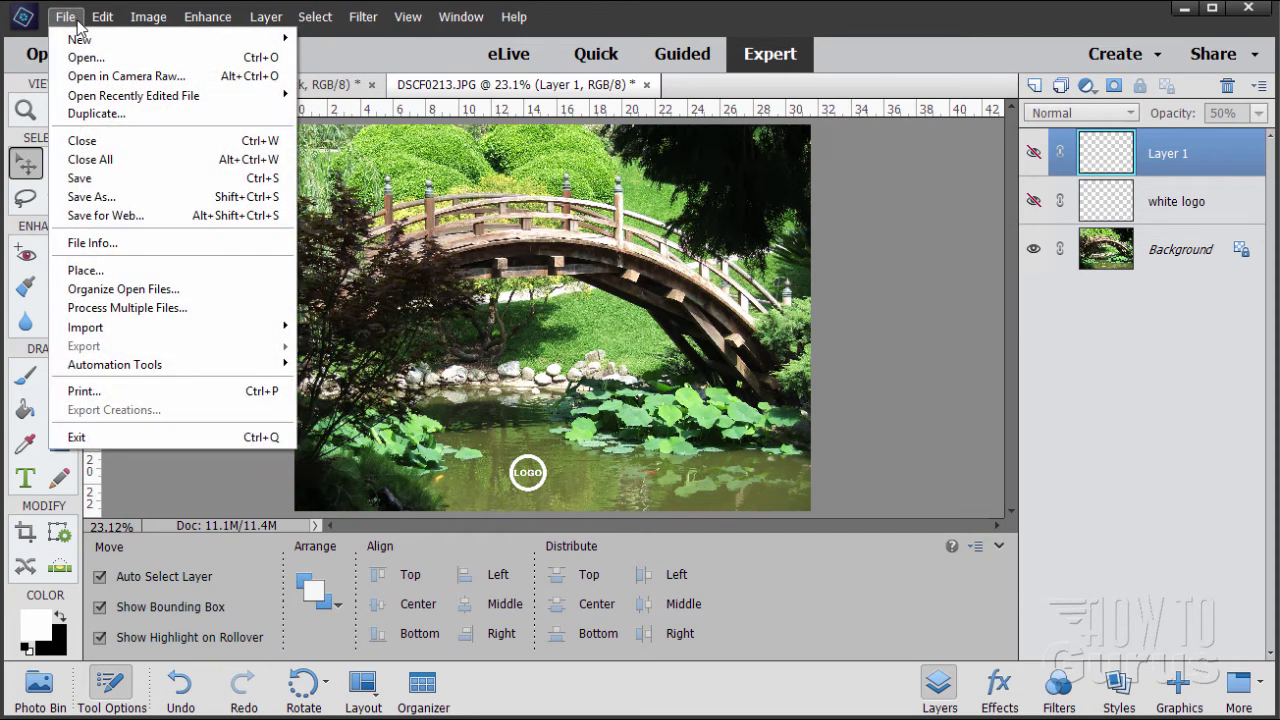
mouse_move(96, 26)
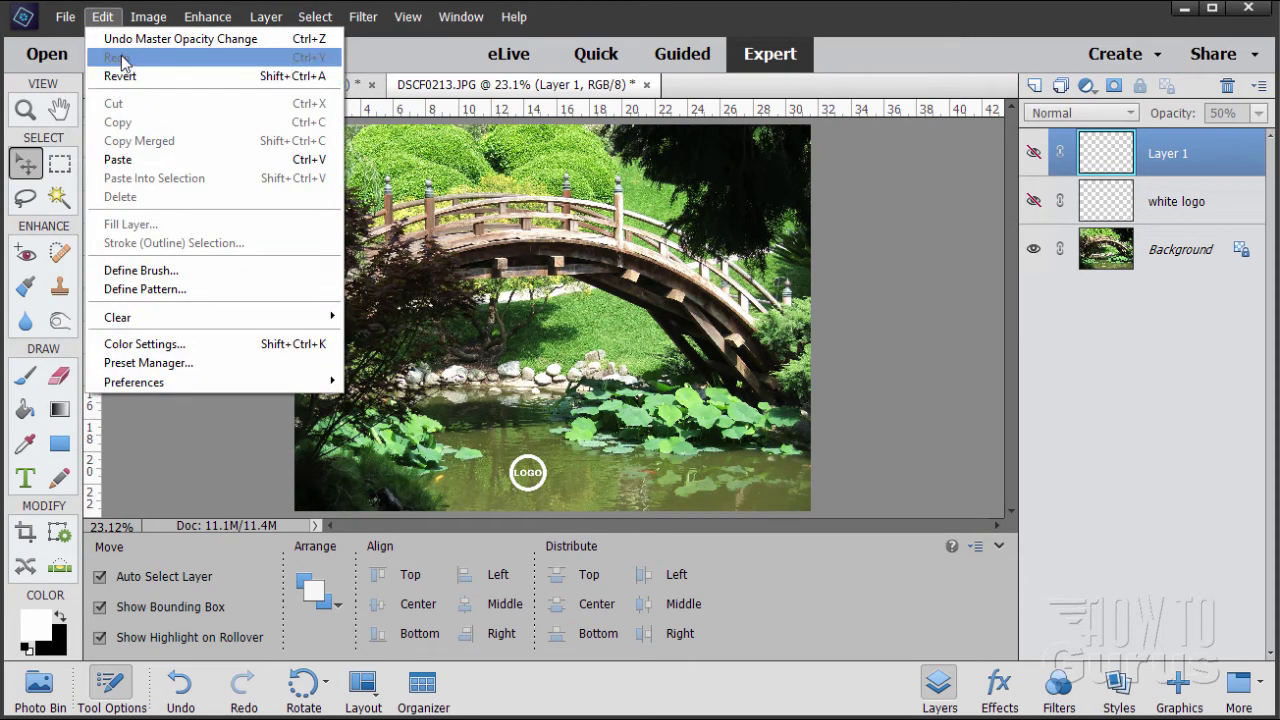
left_click(139, 83)
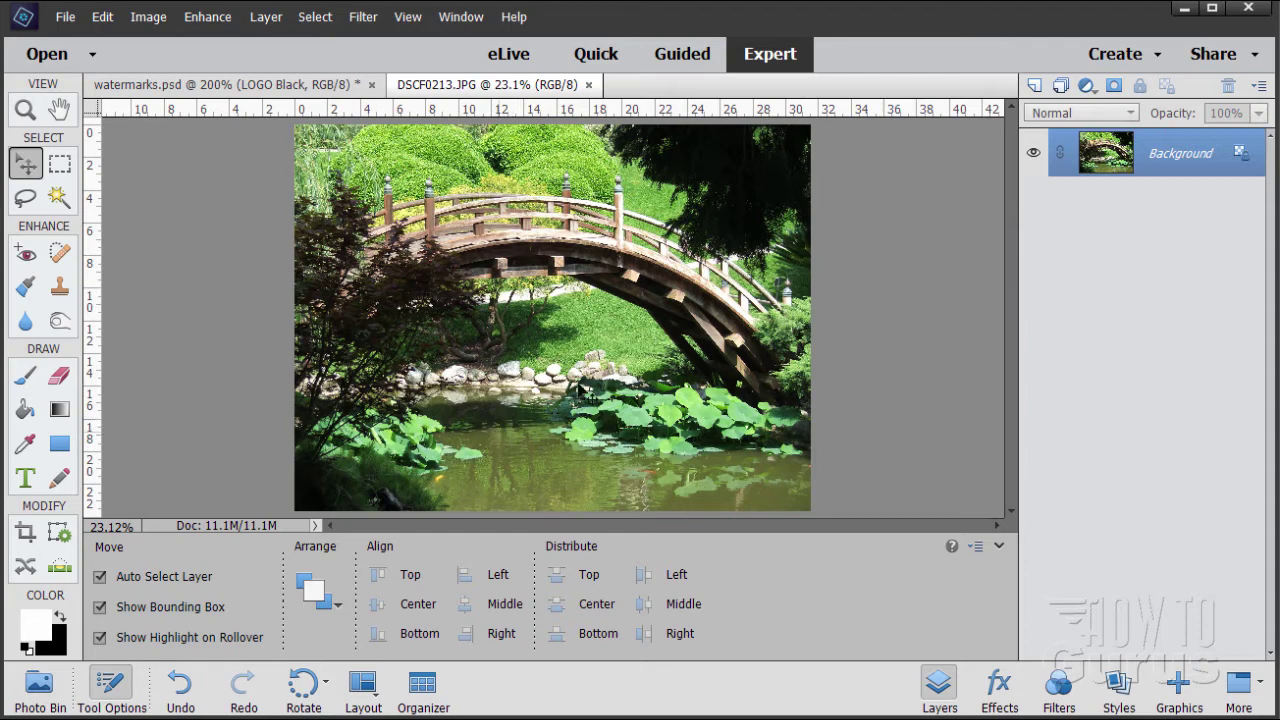
- Switch to watermarks.psd, fit the whole image in view and hide the LOGO Black layer
left_click(312, 86)
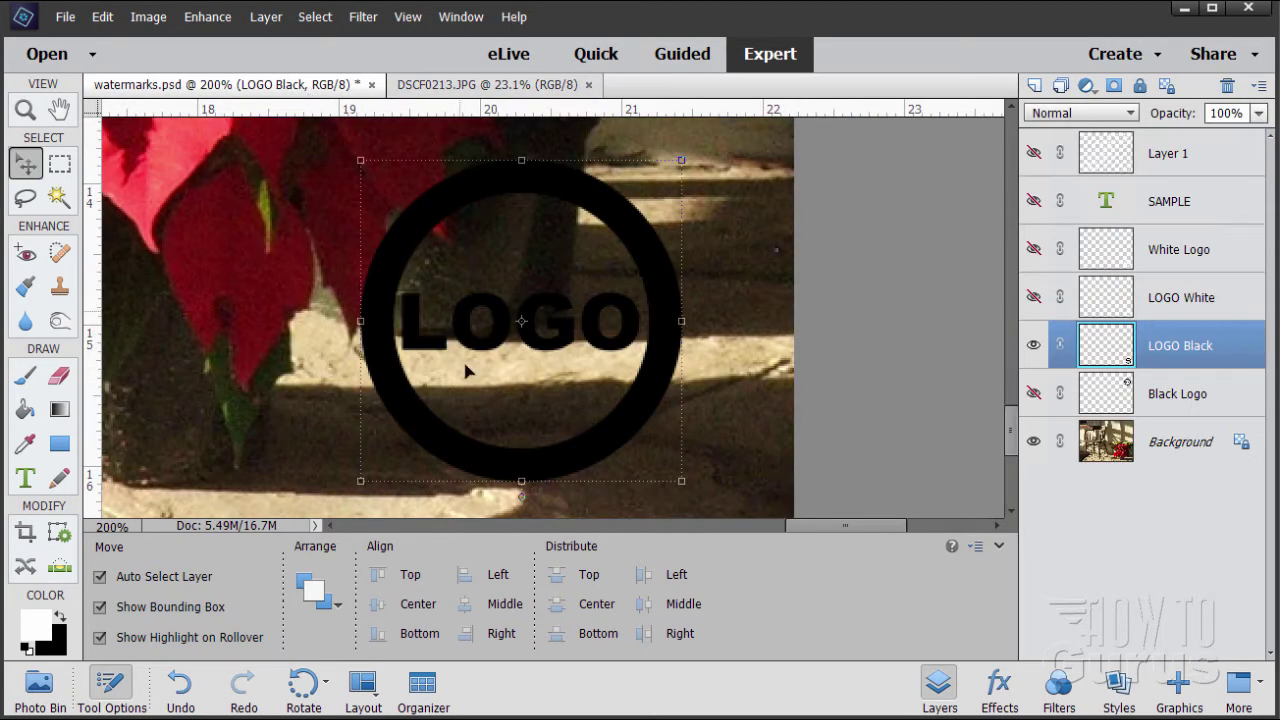
left_click(25, 110)
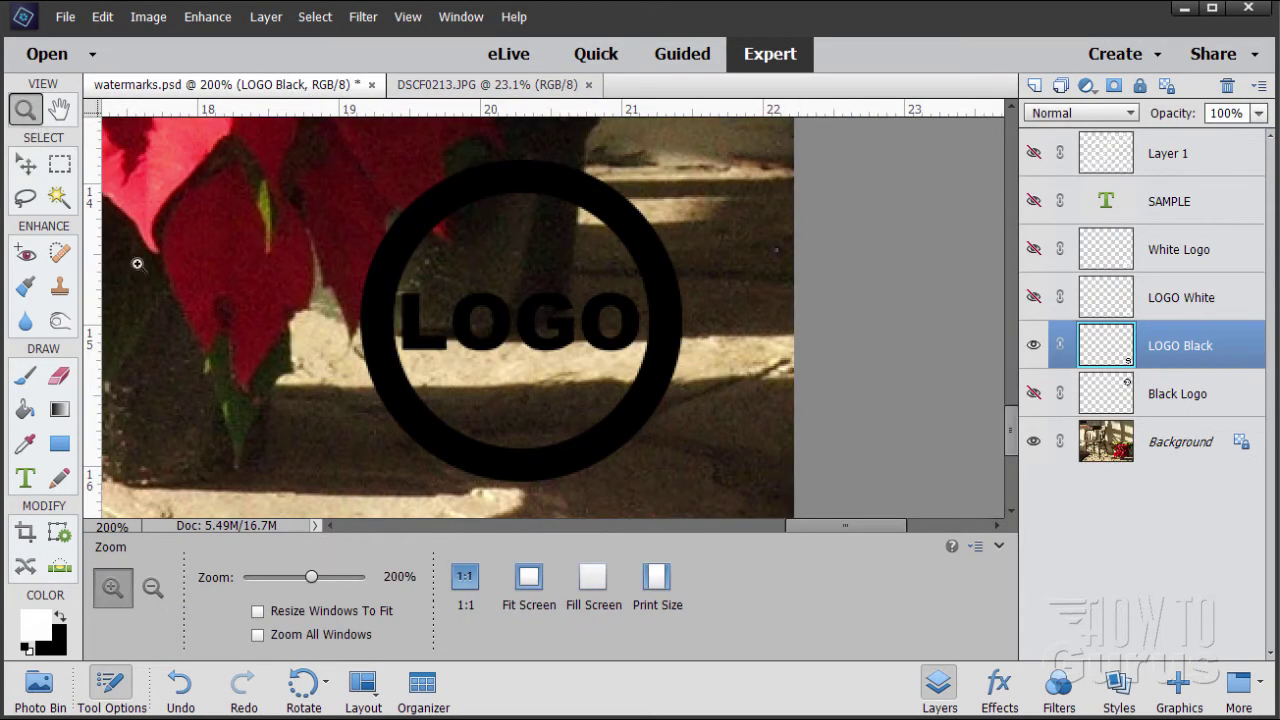
left_click(529, 577)
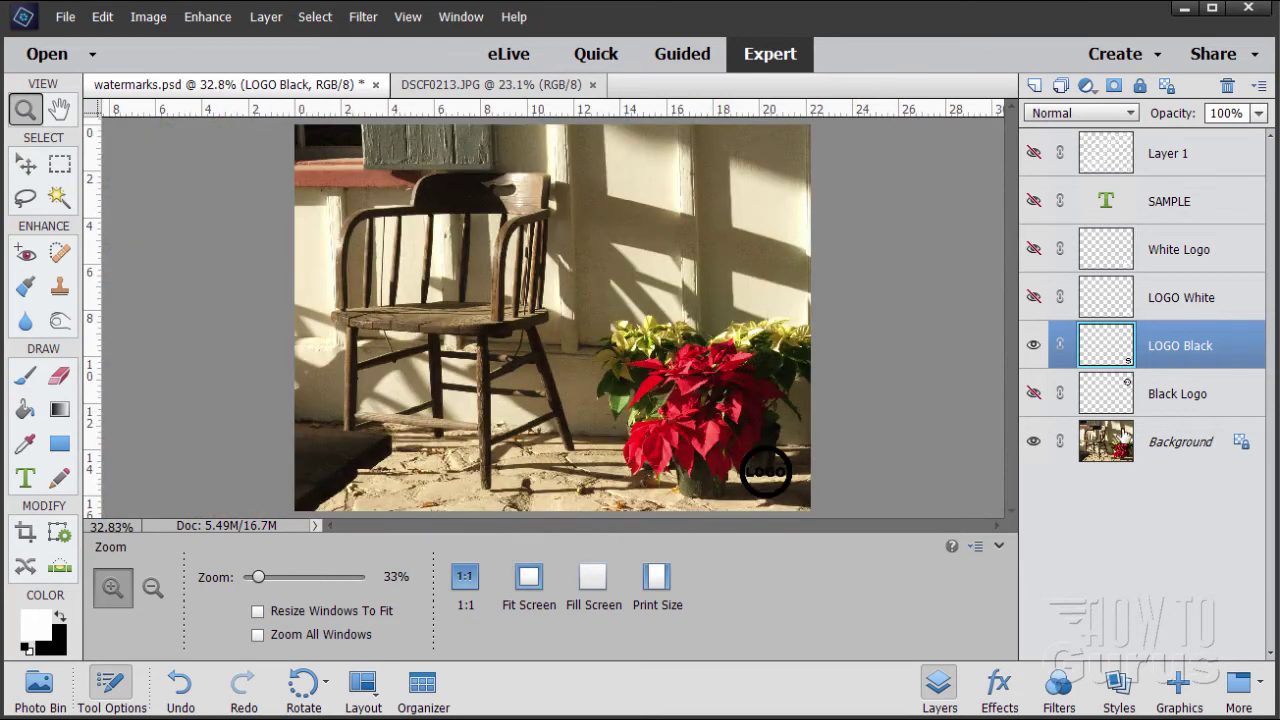
left_click(1033, 345)
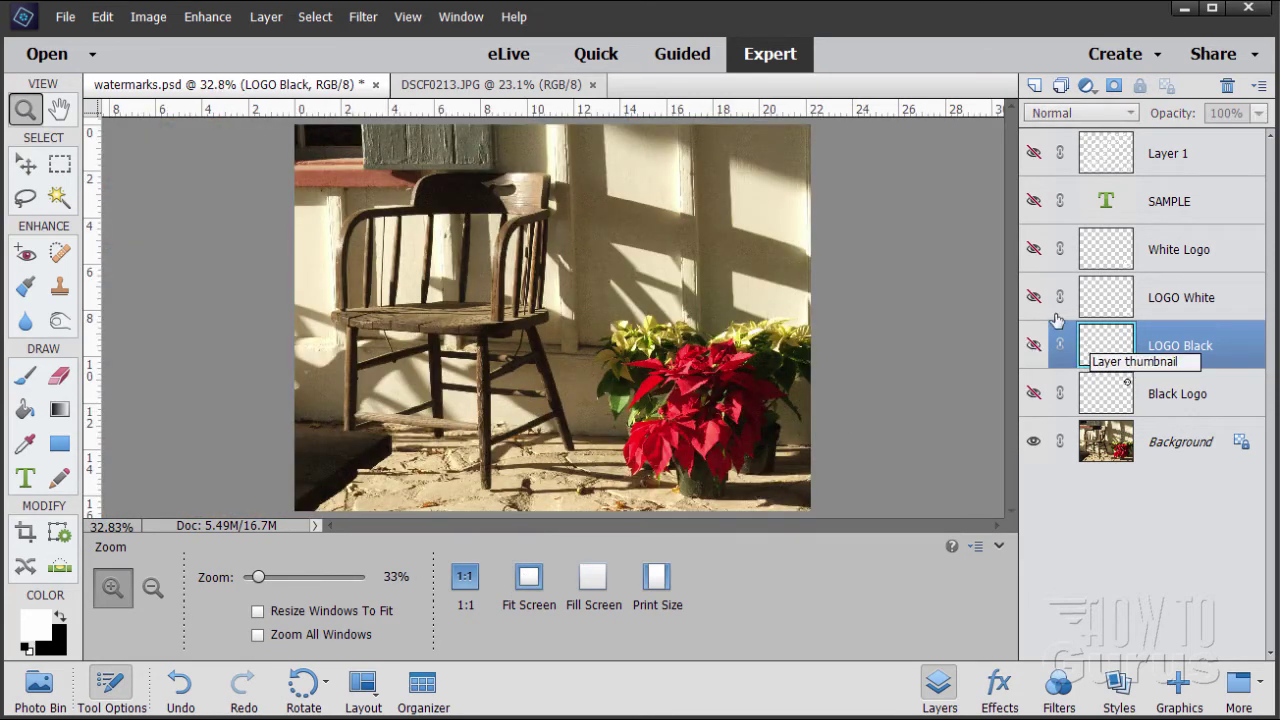
left_click(1033, 201)
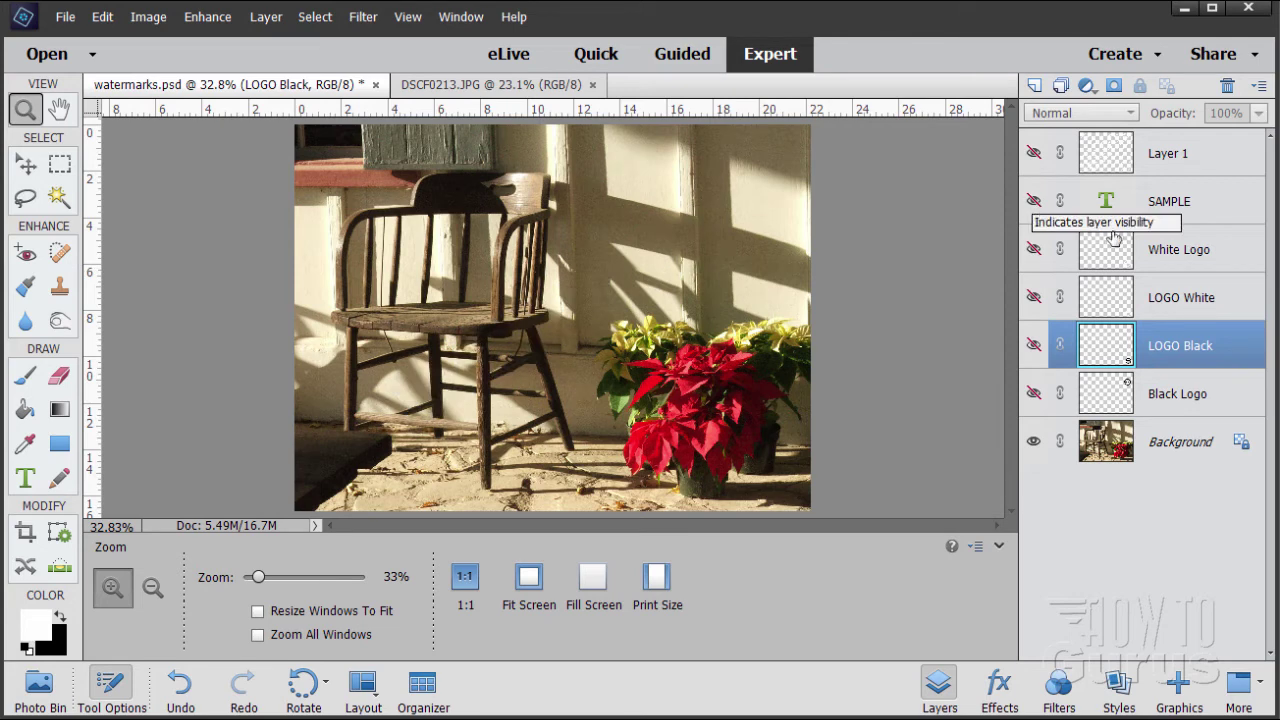
- Add the white text "SAMPLE" in Arial Black over the chair seat
left_click(27, 482)
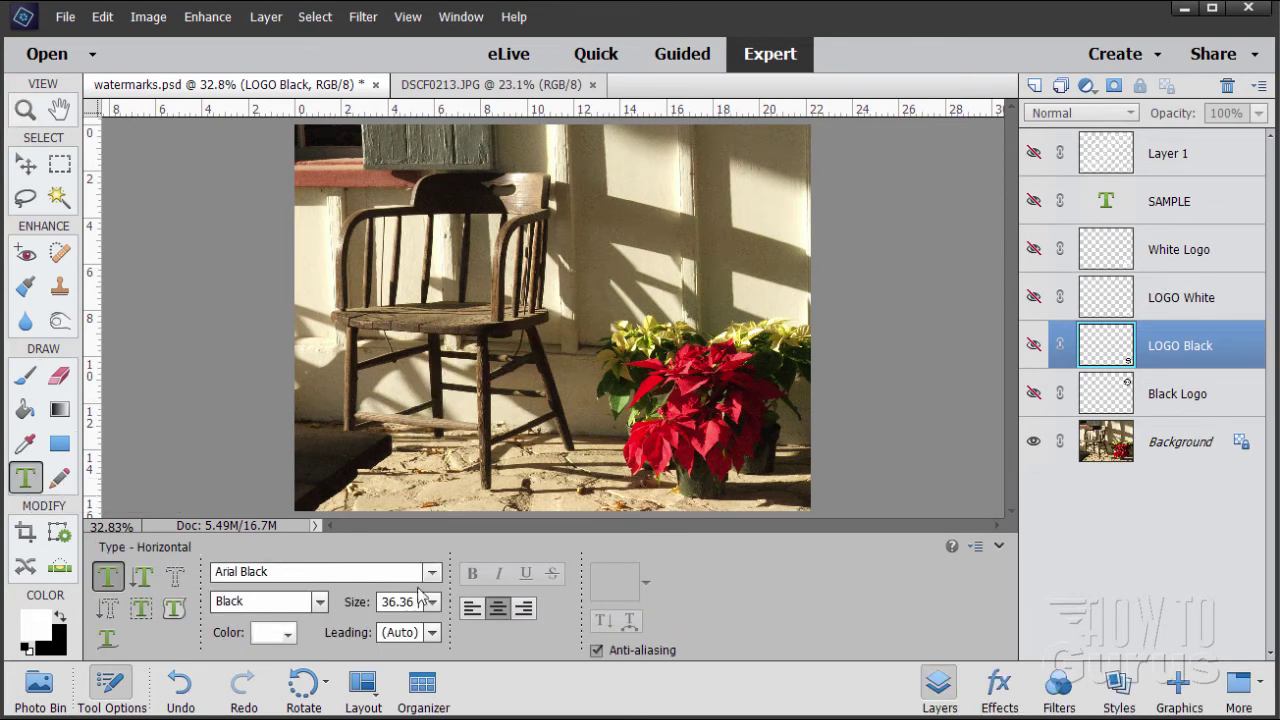
left_click(490, 323)
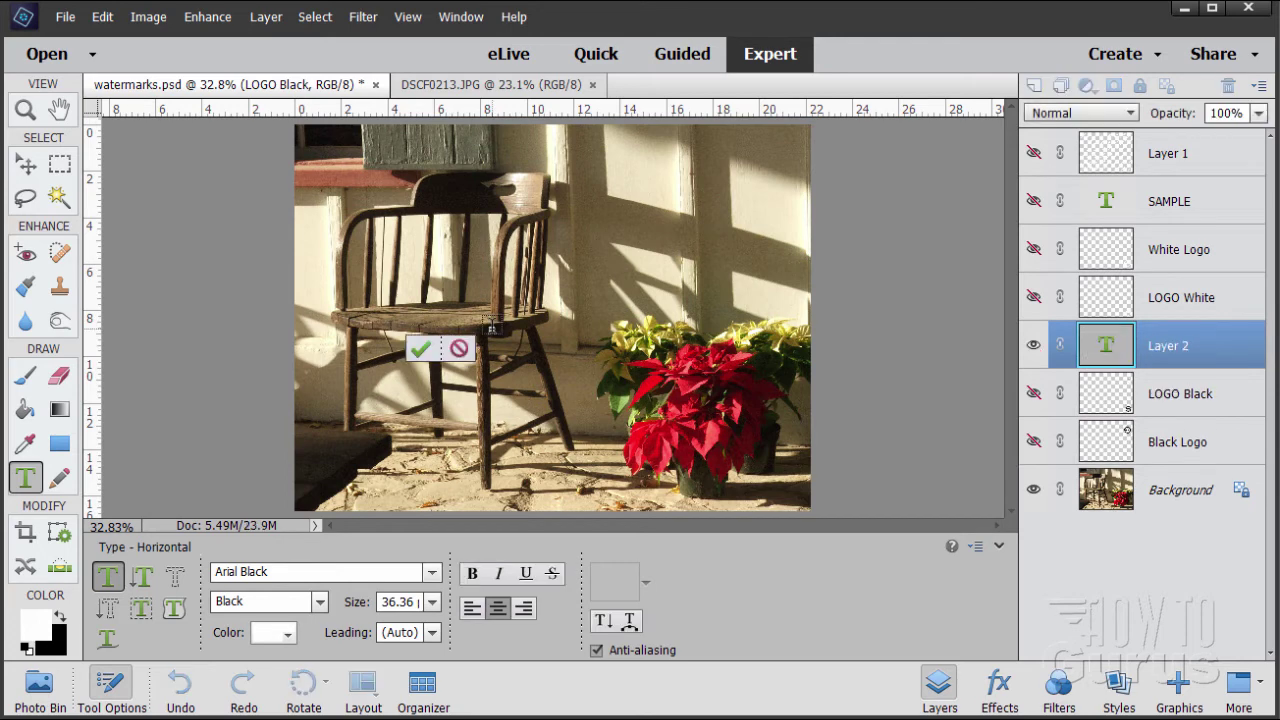
type("SAMPLE")
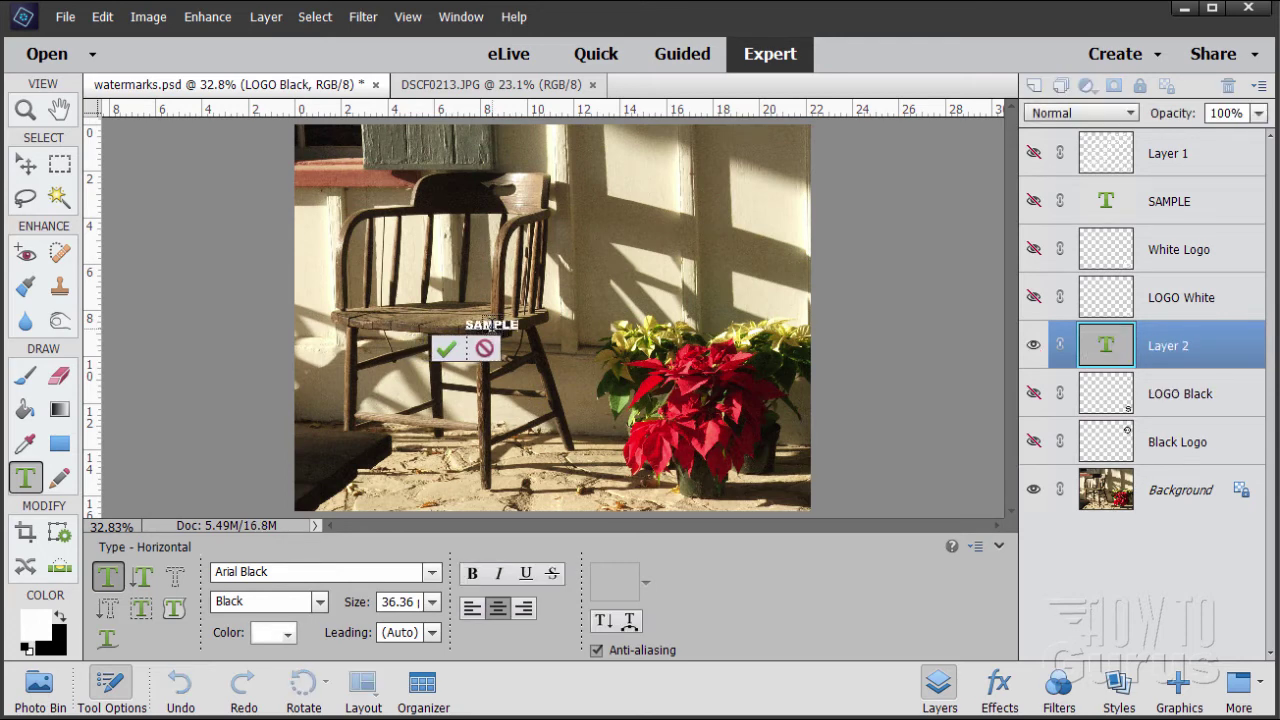
left_click(446, 347)
- Scale the SAMPLE text to about 677%, rotate it about -33 degrees and place it diagonally across the middle of the photo
key("v")
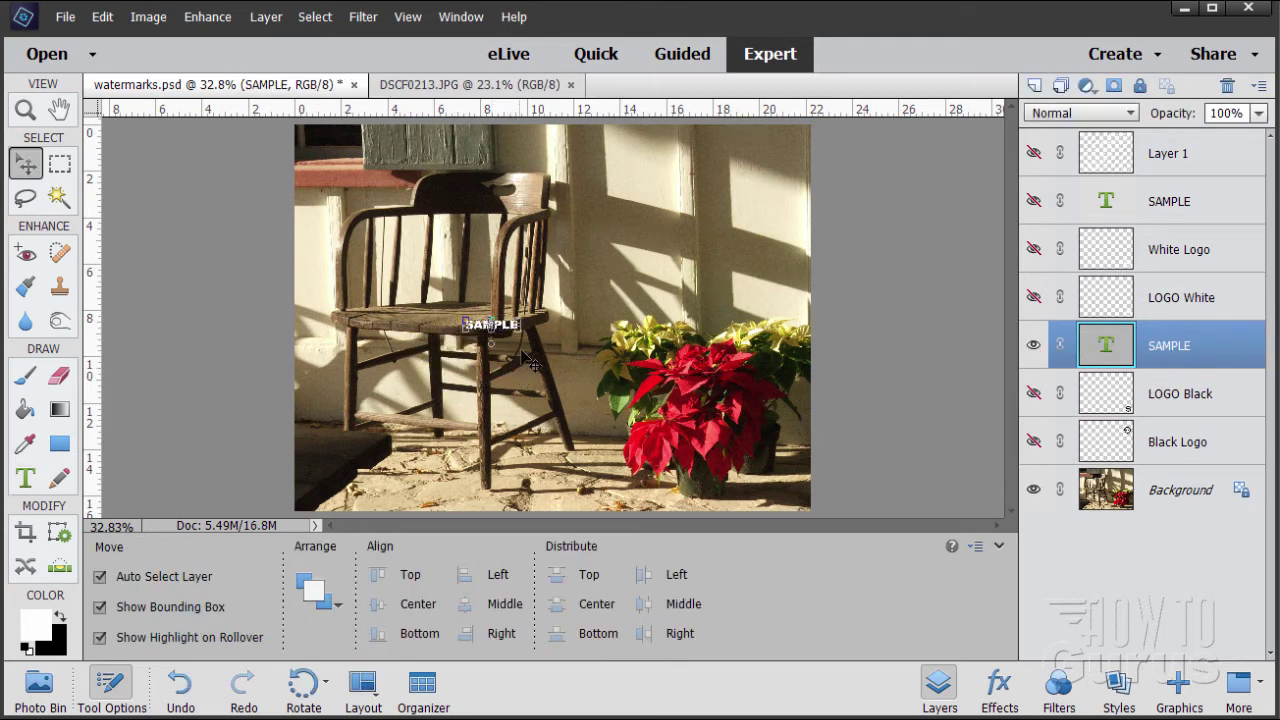
left_click_drag(519, 331, 755, 391)
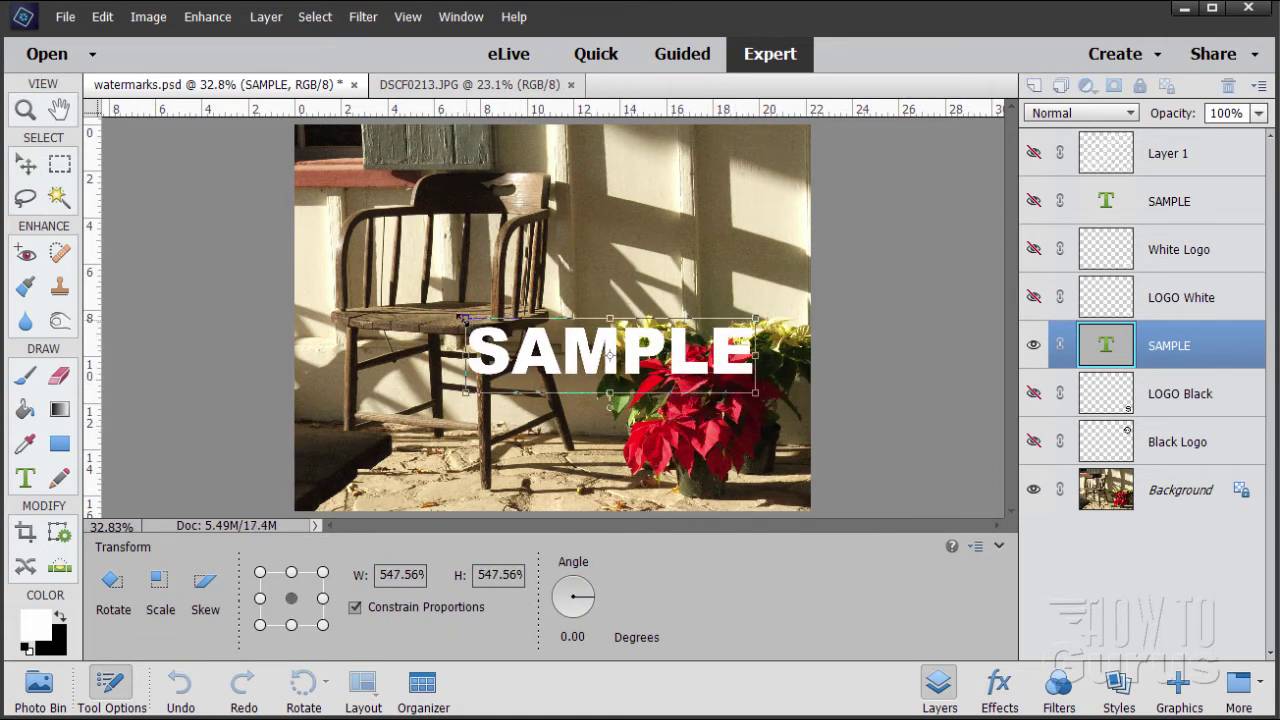
left_click_drag(466, 318, 398, 300)
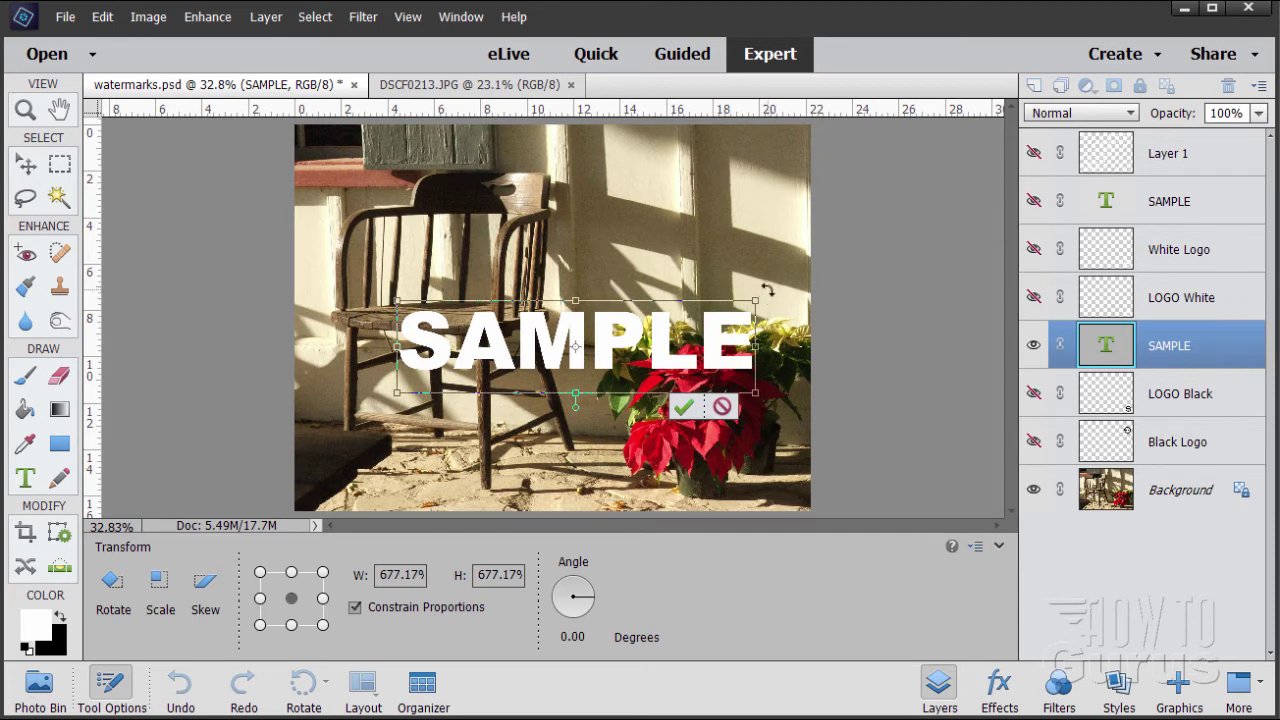
left_click_drag(767, 289, 705, 188)
left_click_drag(577, 346, 558, 331)
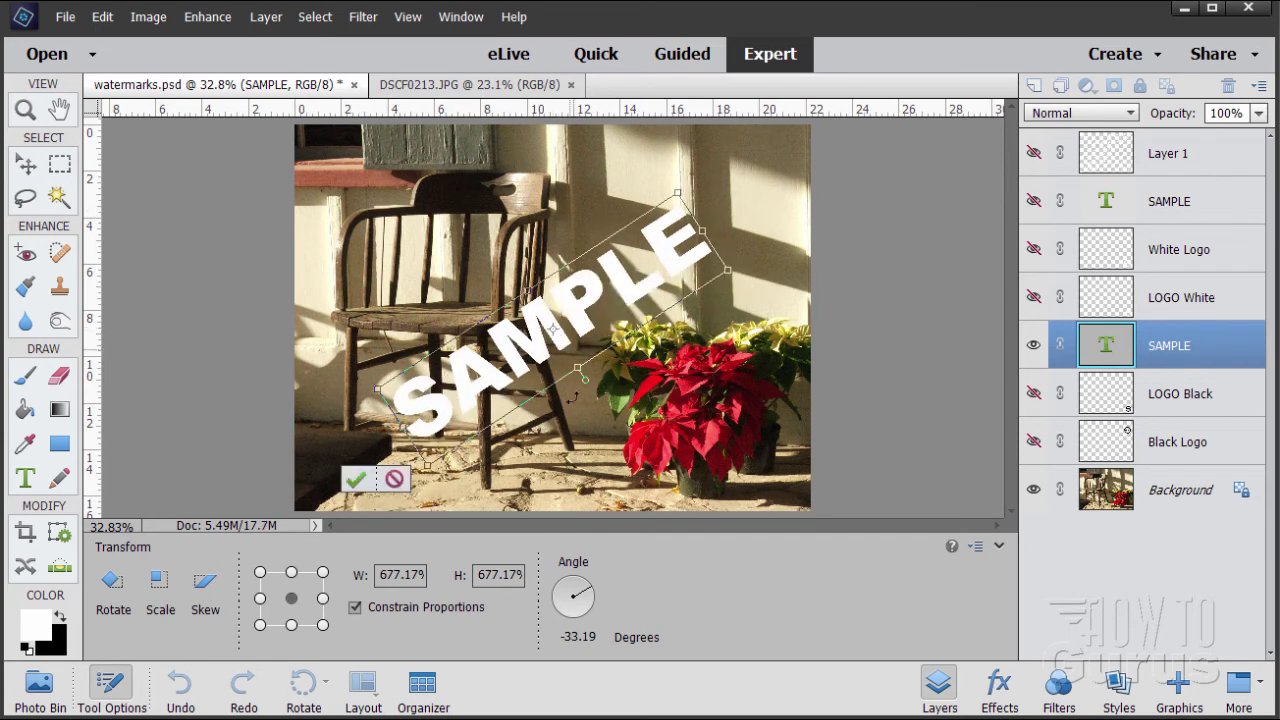
left_click(360, 483)
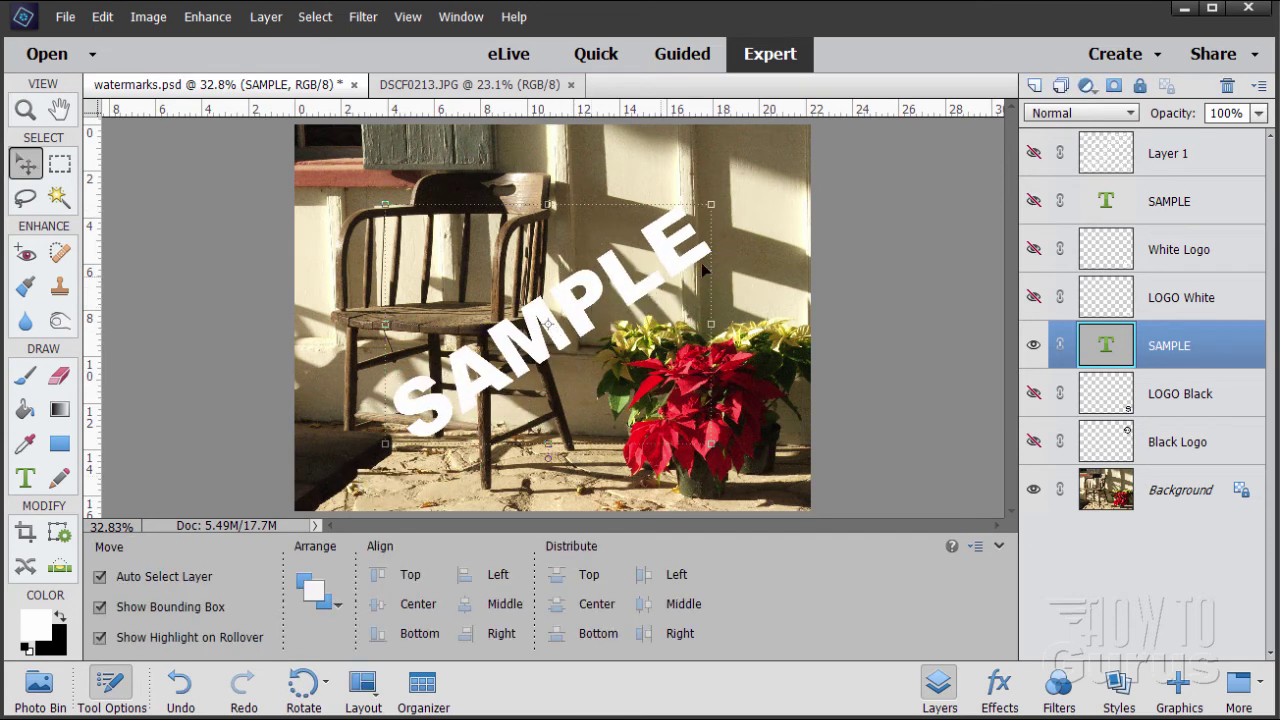
- Set the opacity of the large SAMPLE text layer to 50% and deselect the text
left_click(1259, 113)
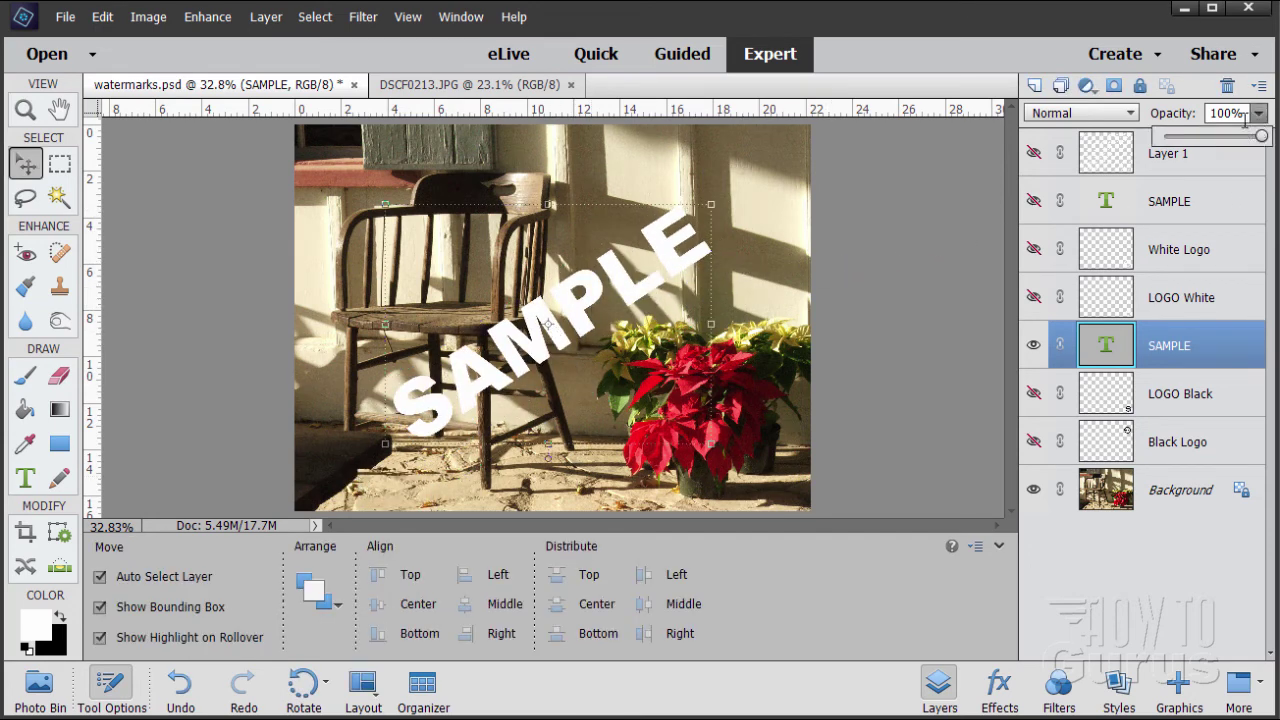
left_click(1176, 116)
type("50")
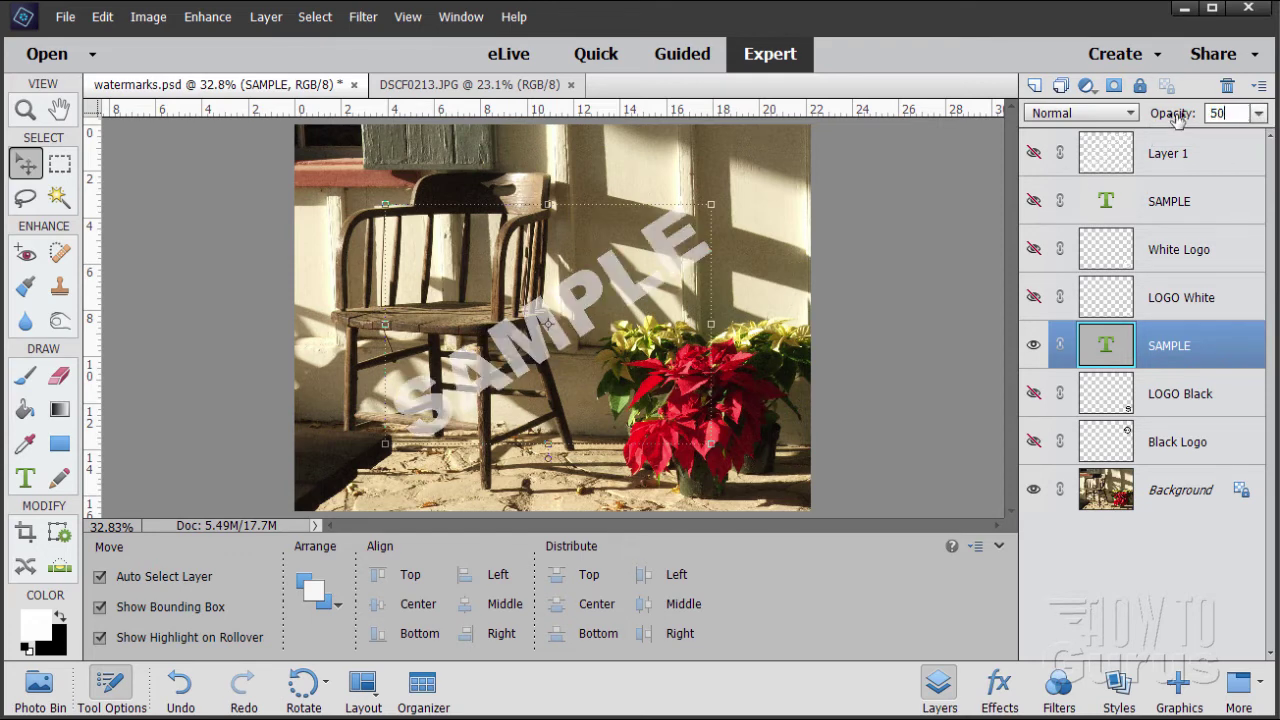
left_click(739, 283)
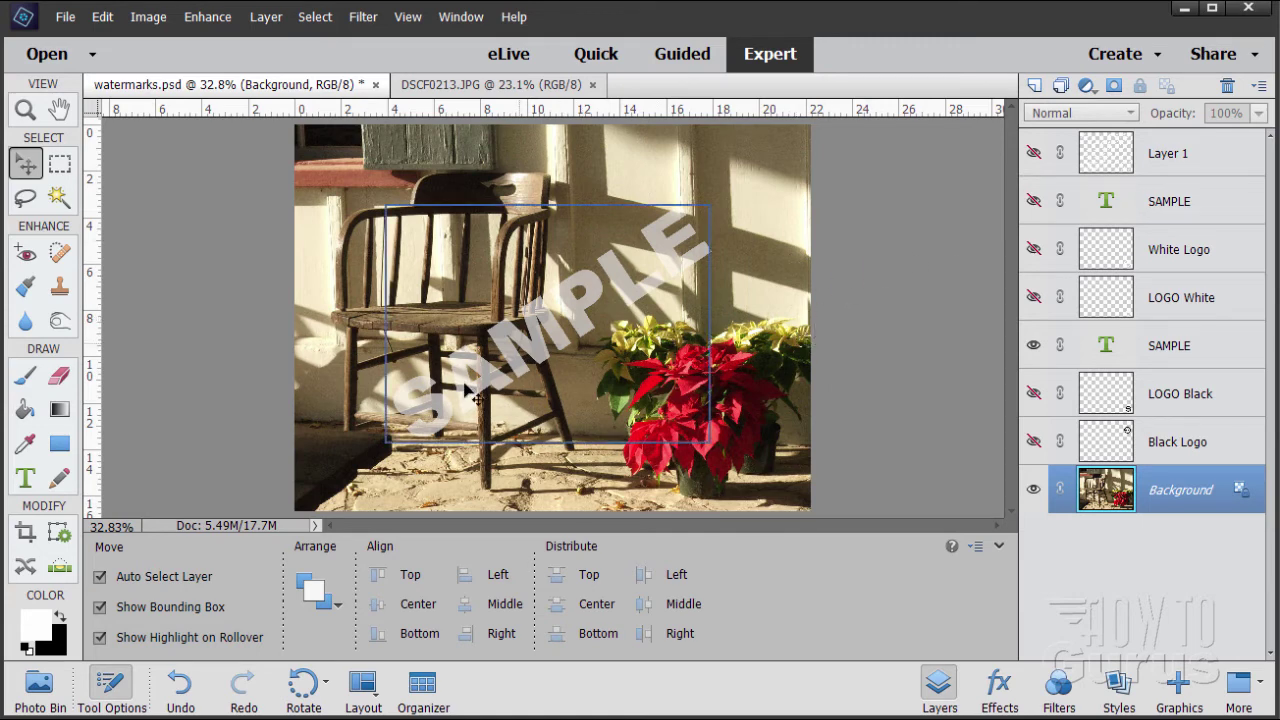
- Hide the large SAMPLE text layer and briefly preview the repeated SAMPLE pattern on Layer 1
left_click(1034, 201)
left_click(1034, 201)
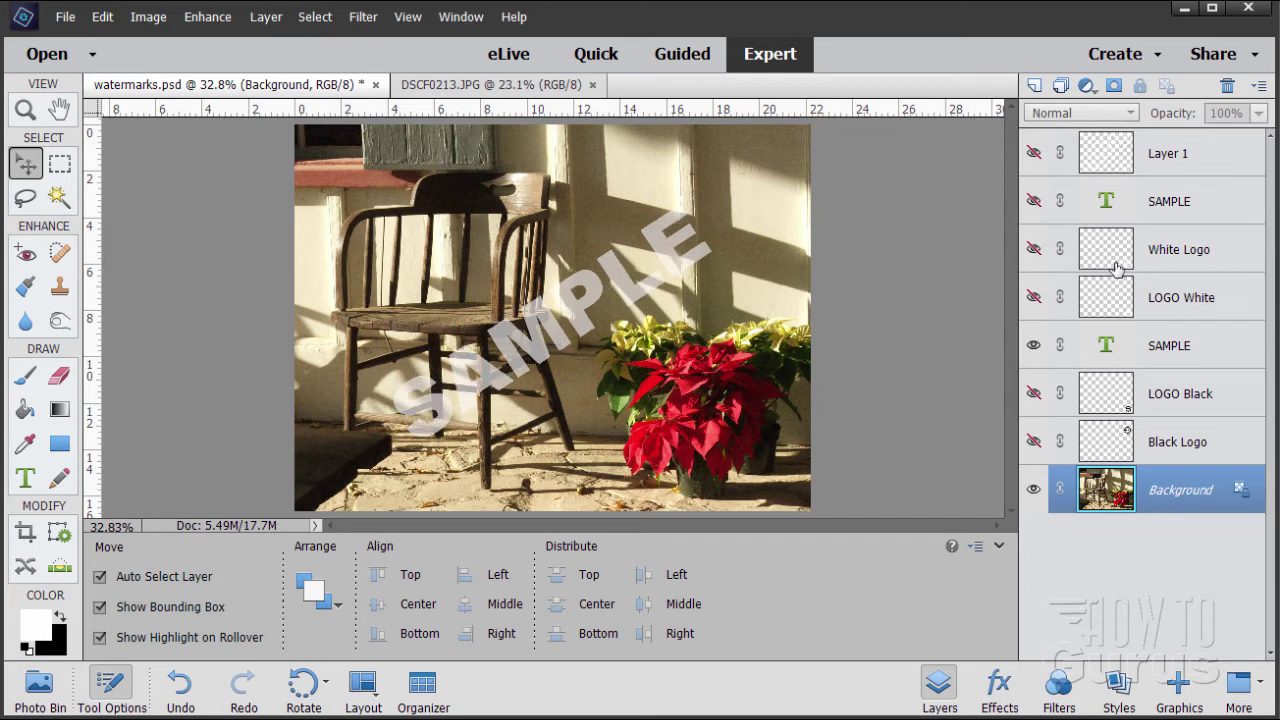
left_click(1036, 347)
left_click(1034, 153)
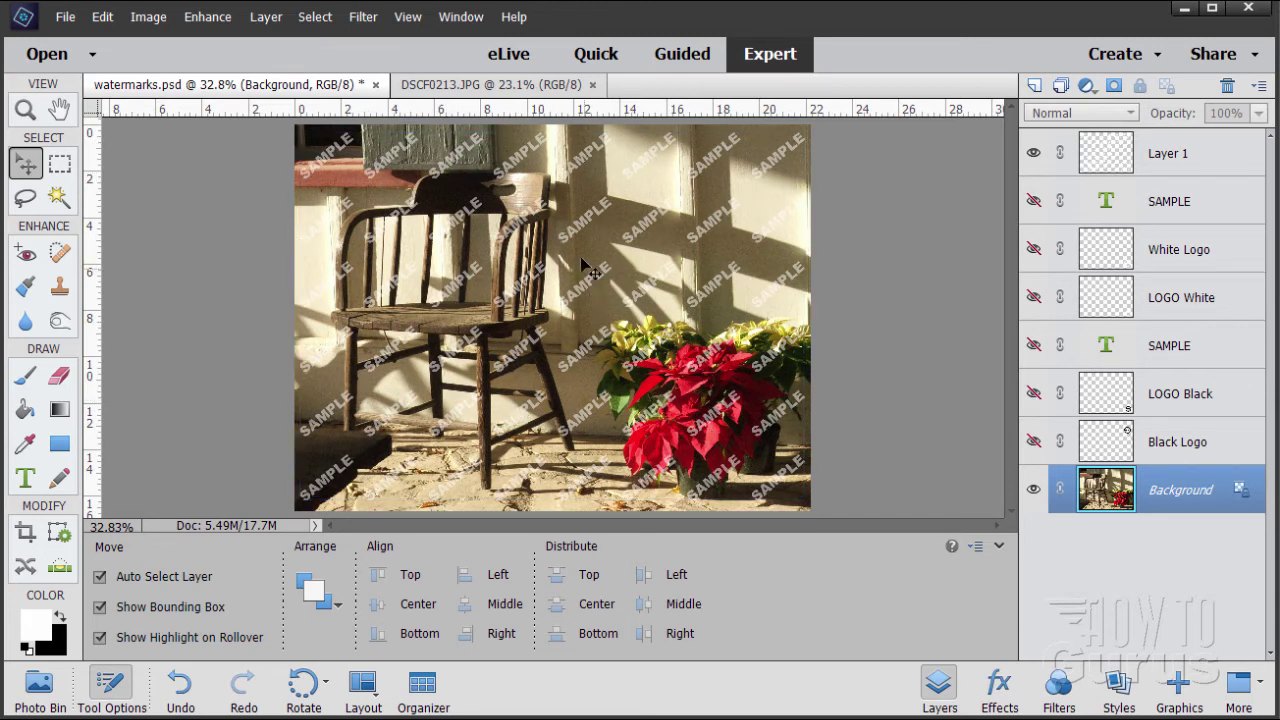
left_click(1033, 155)
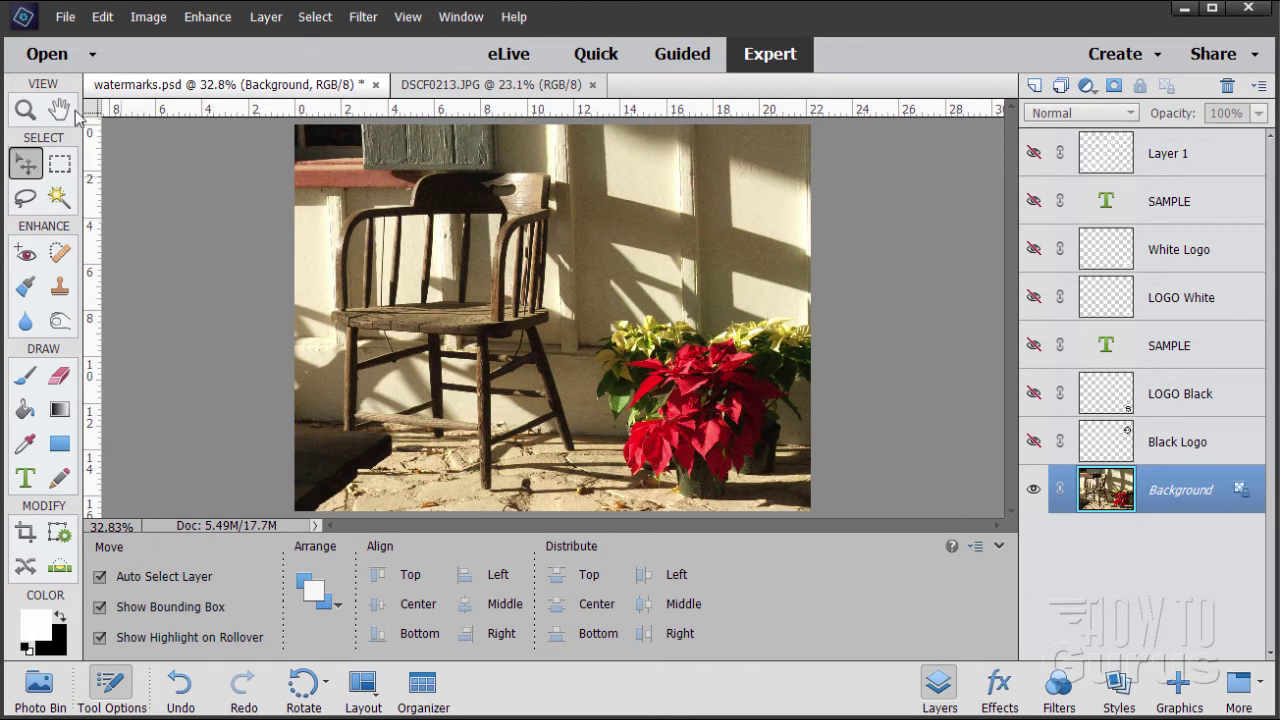
- Create a new blank document 200 pixels wide by 200 pixels high at 72 pixels/inch with a white background
left_click(66, 17)
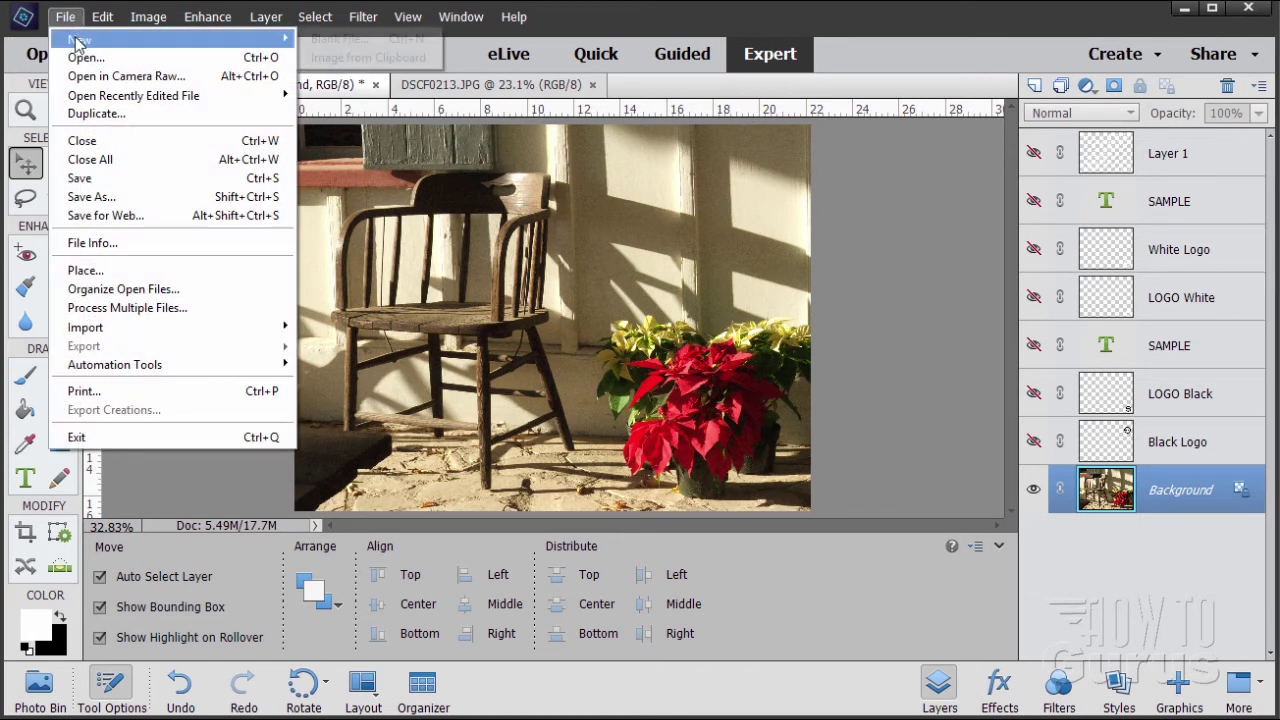
mouse_move(80, 40)
left_click(352, 55)
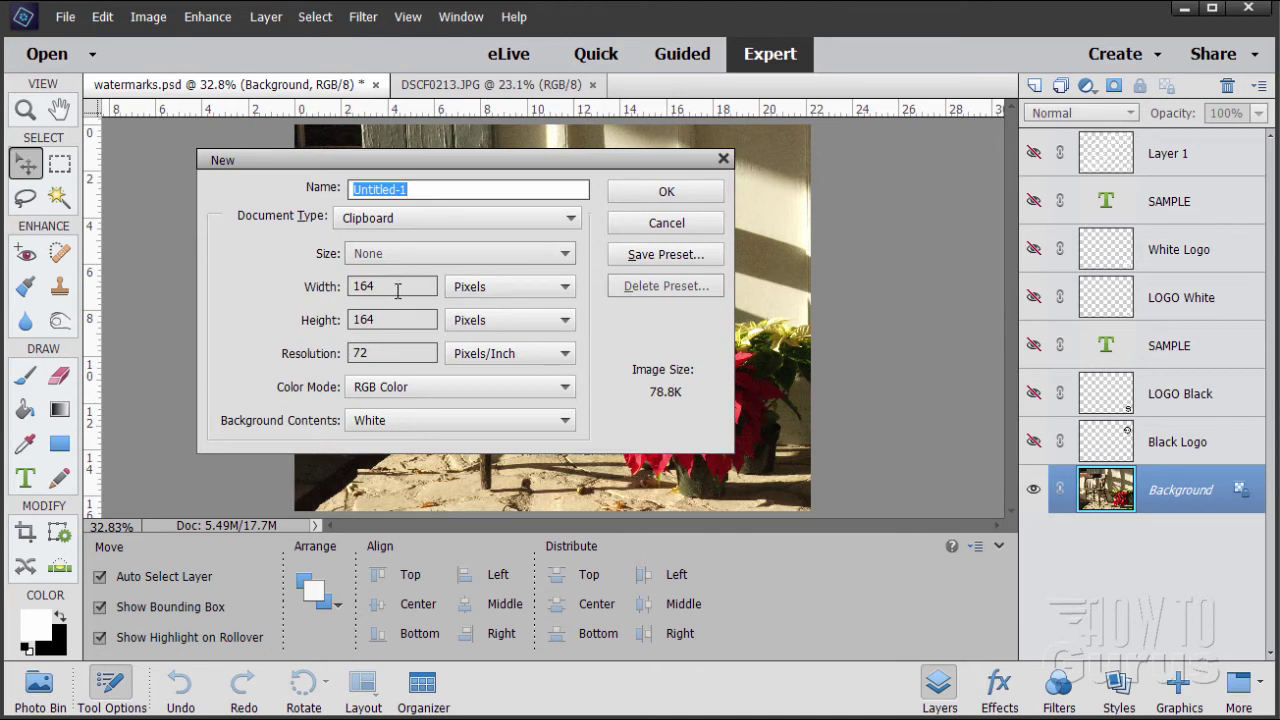
left_click_drag(400, 286, 305, 288)
type("200")
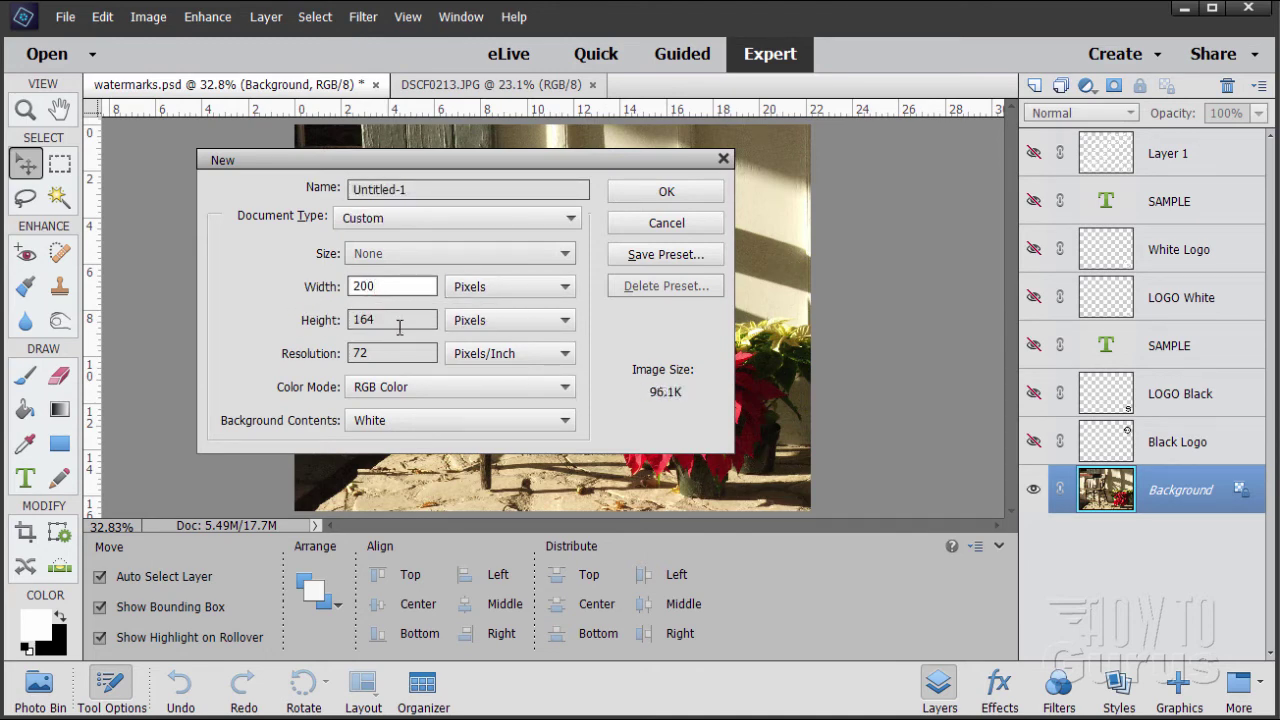
left_click_drag(400, 328, 290, 335)
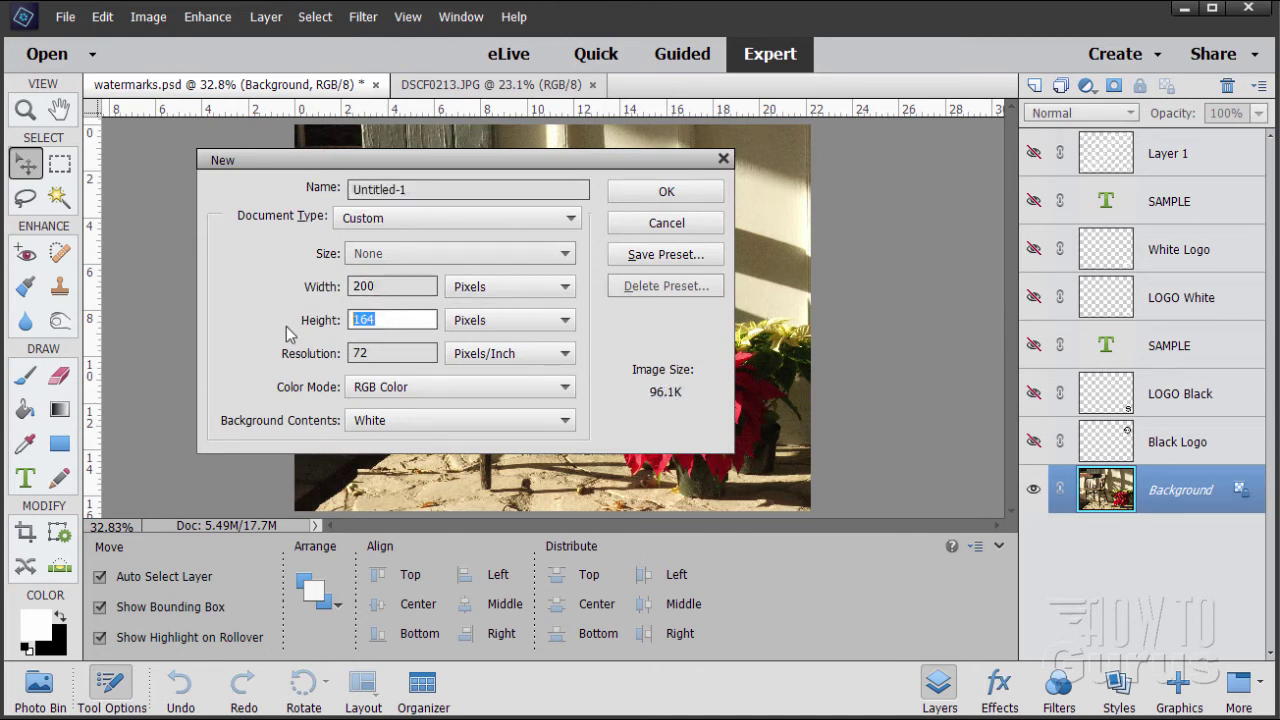
type("200")
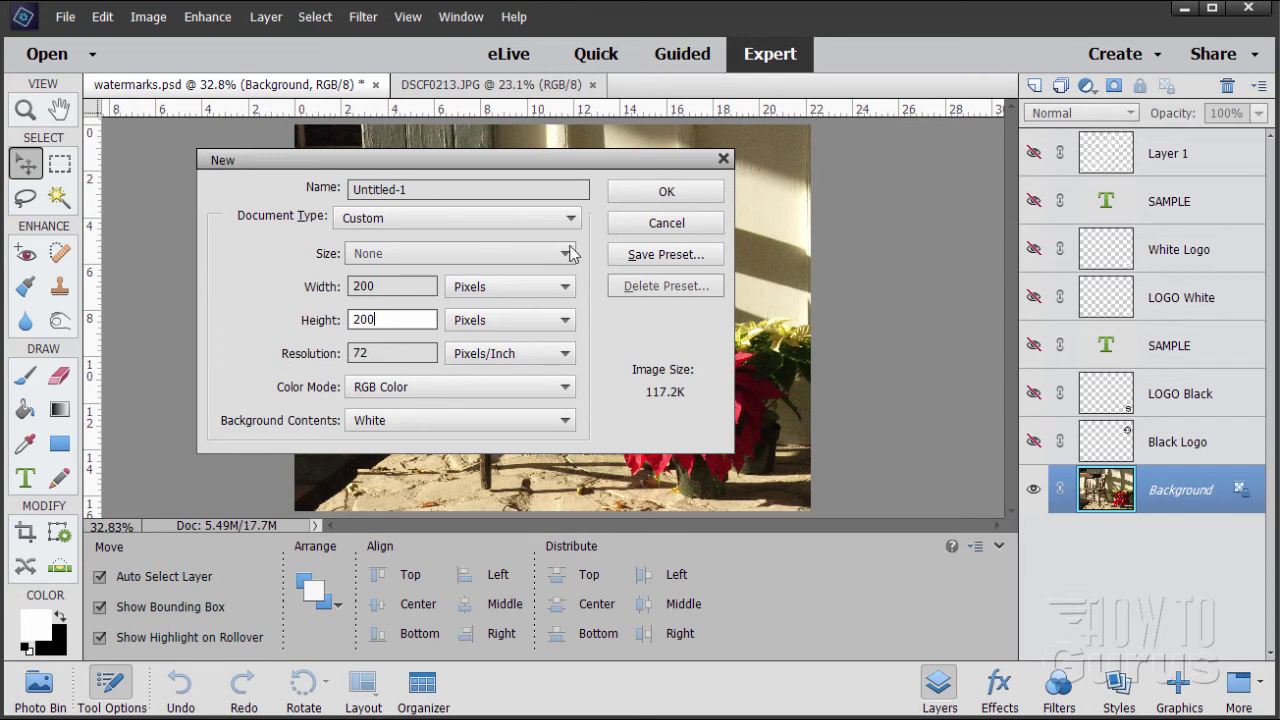
left_click(678, 192)
left_click_drag(153, 118, 455, 220)
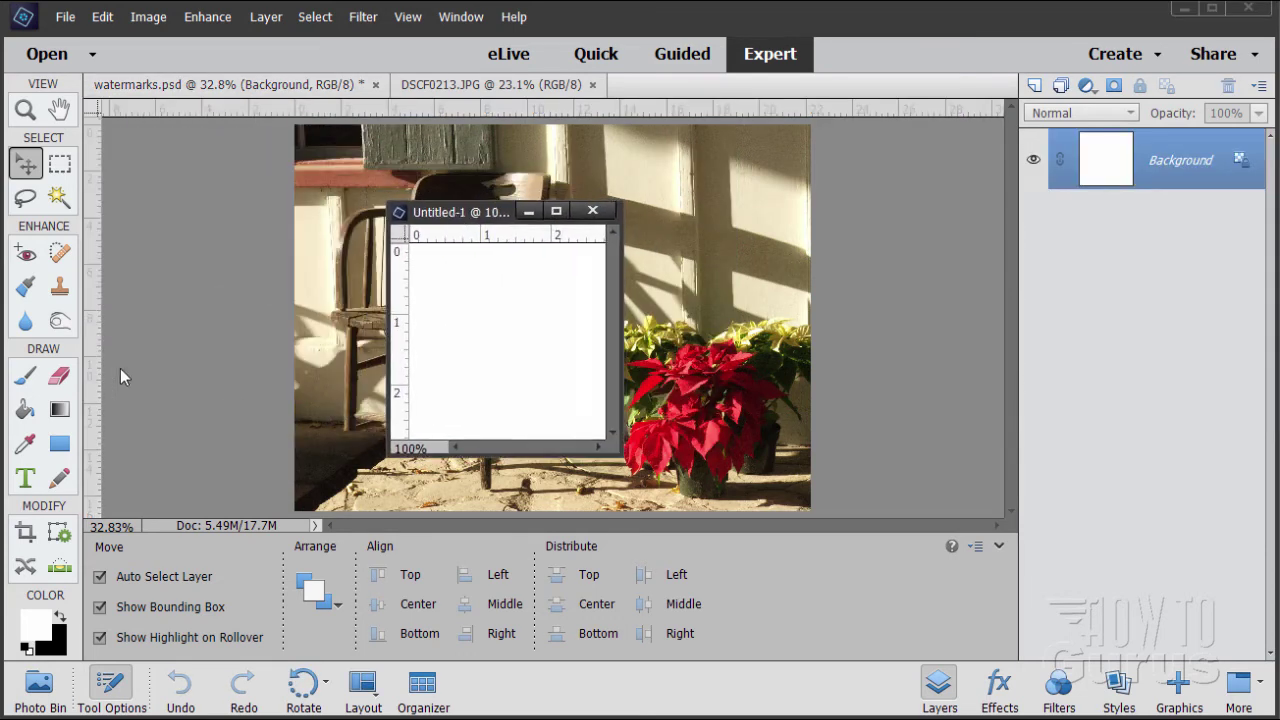
- Add the white text "SAMPLE" in Arial Black near the middle of the small document
left_click(25, 478)
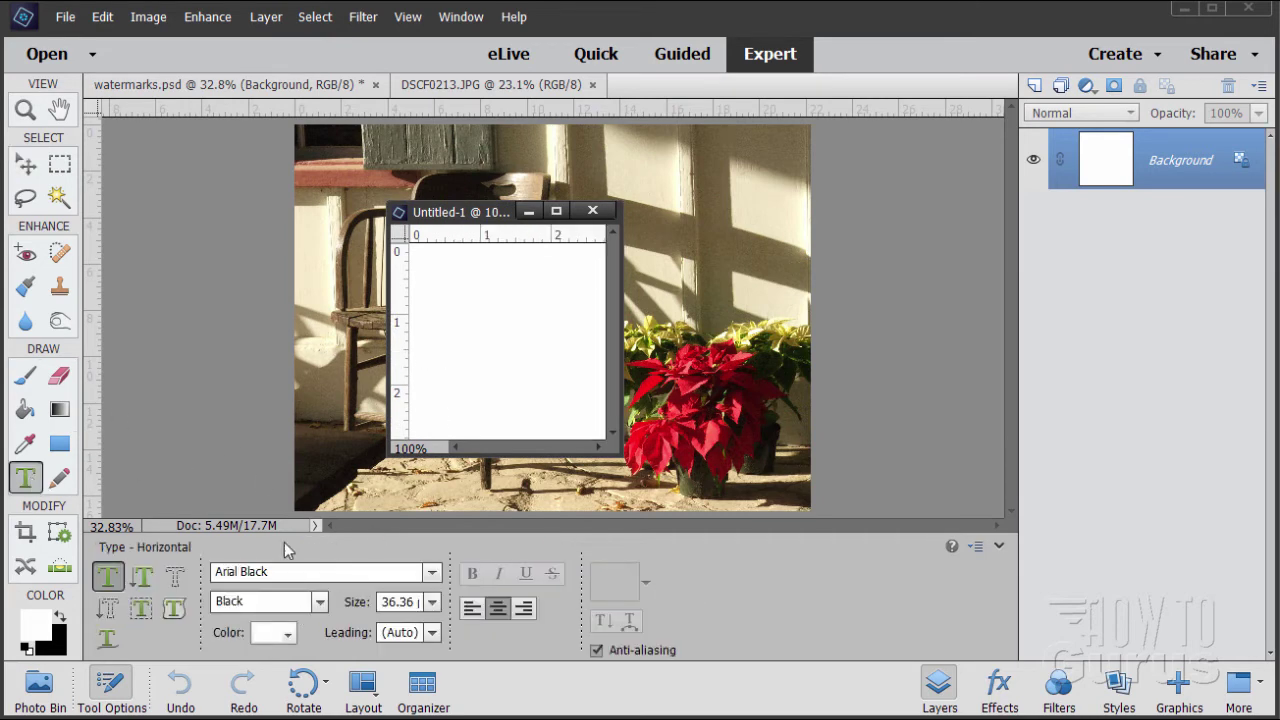
left_click(461, 340)
type("Sample")
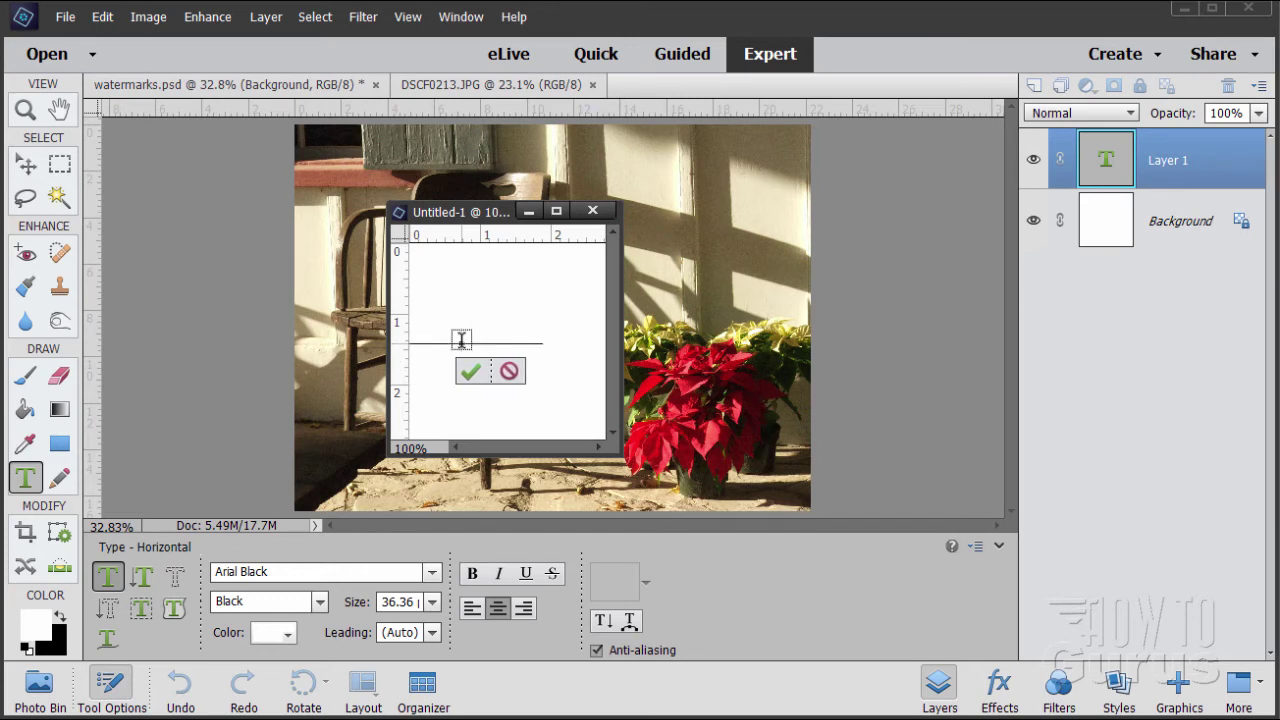
left_click(470, 371)
- Hide the white Background layer and move the SAMPLE text to the centre of the small canvas
key("v")
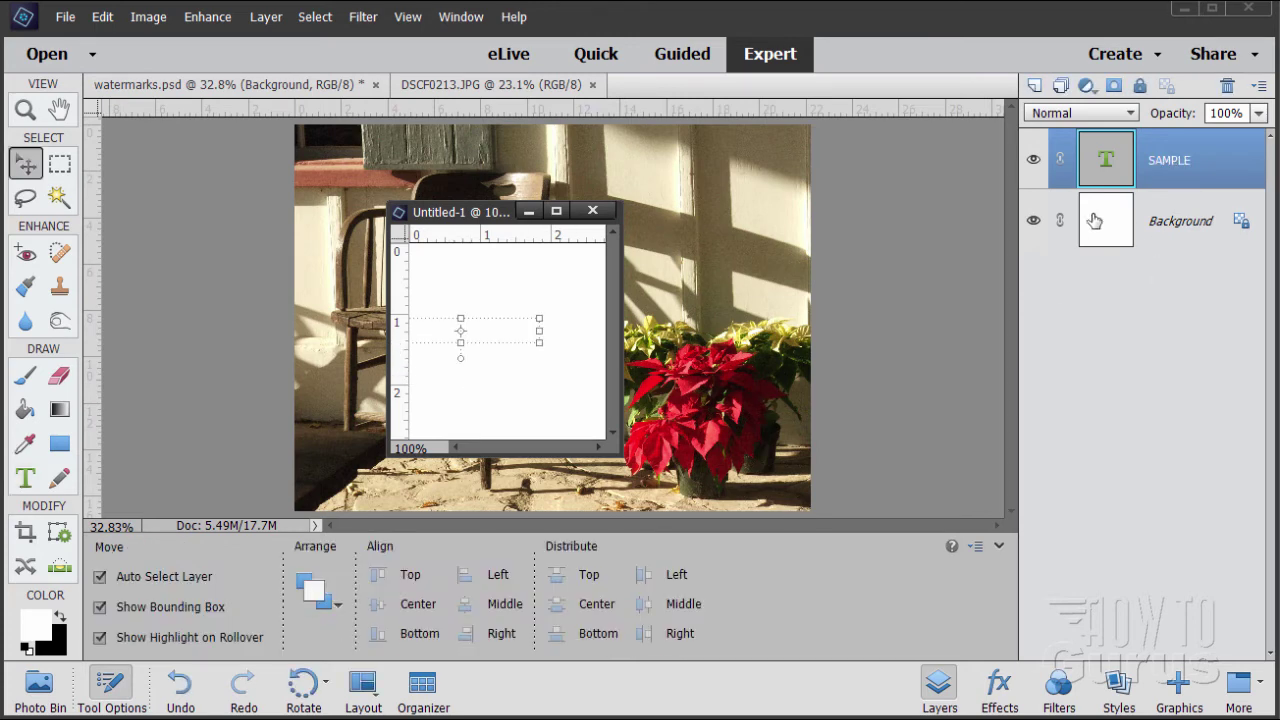
left_click(1033, 220)
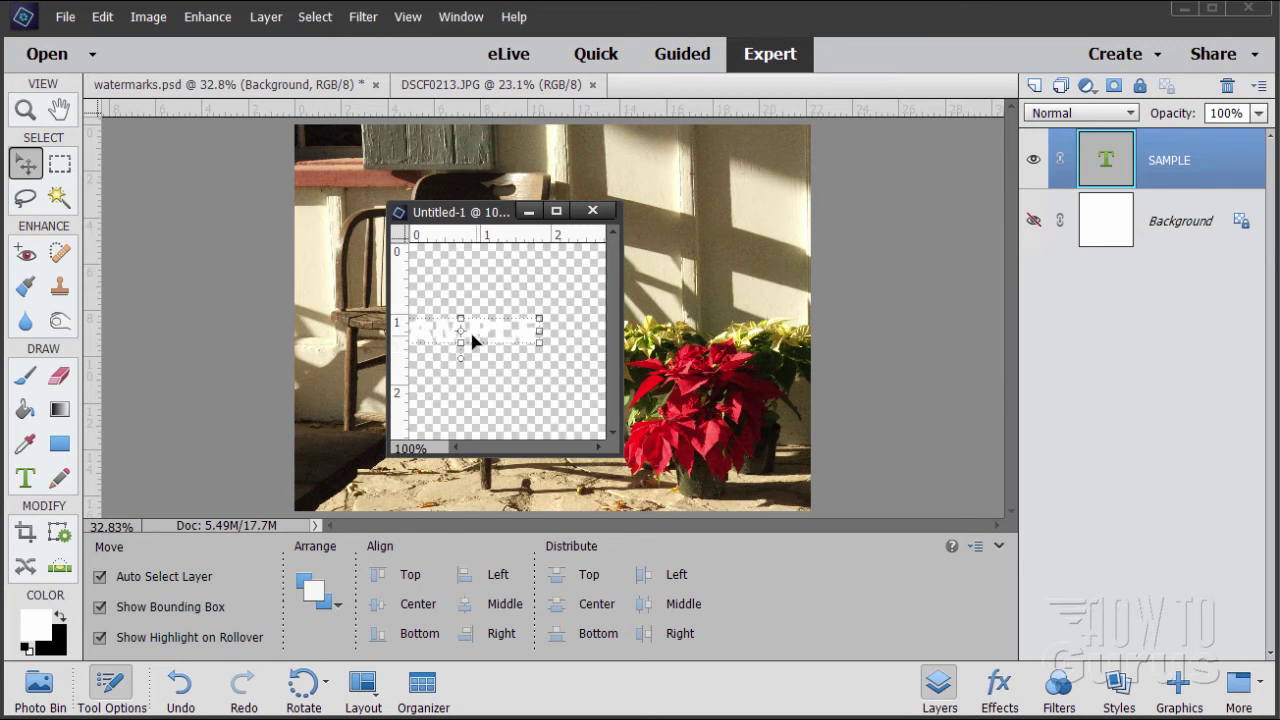
left_click_drag(456, 330, 513, 347)
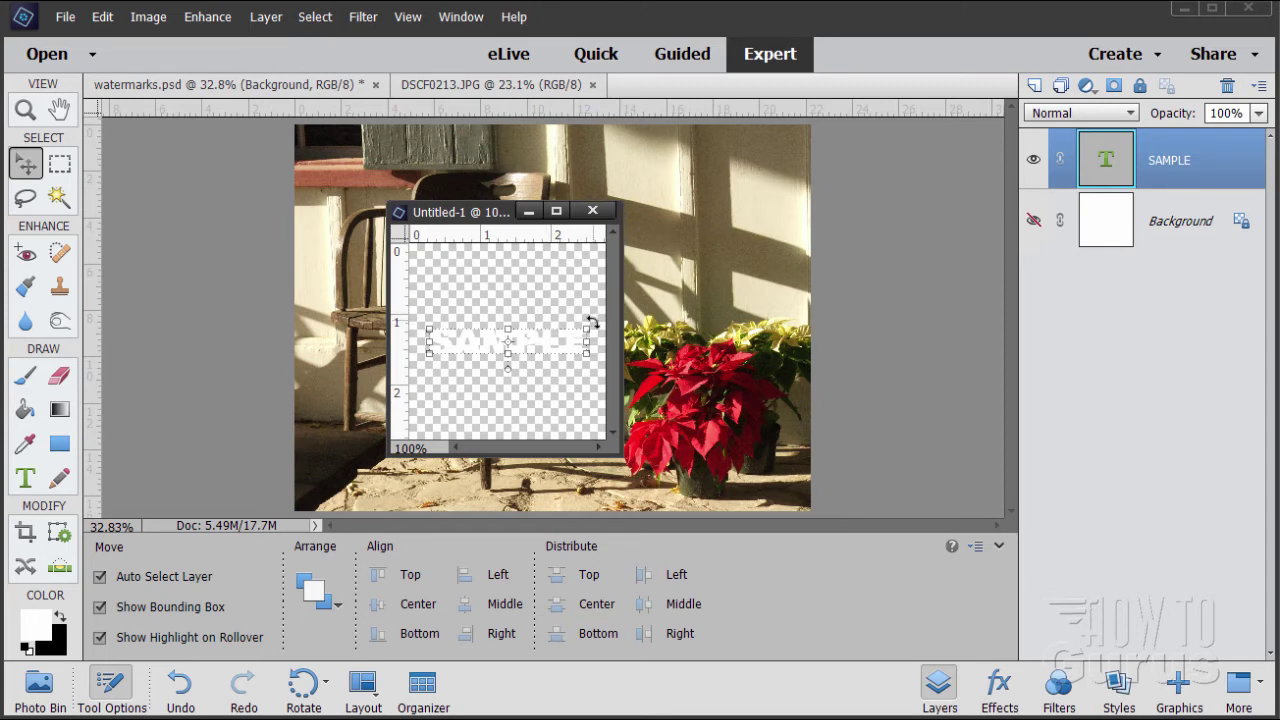
- Rotate the SAMPLE text about -34 degrees and scale it to about 131% so it spans the canvas diagonally
left_click_drag(592, 322, 565, 200)
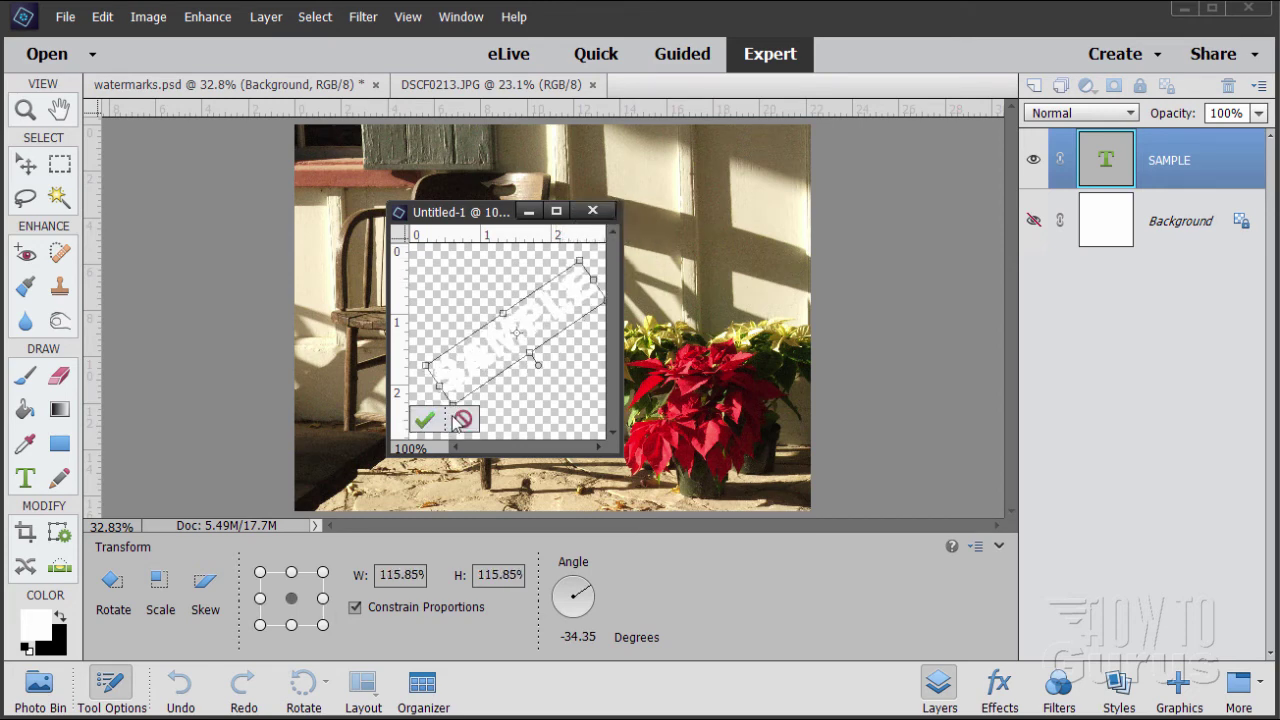
left_click_drag(457, 417, 443, 420)
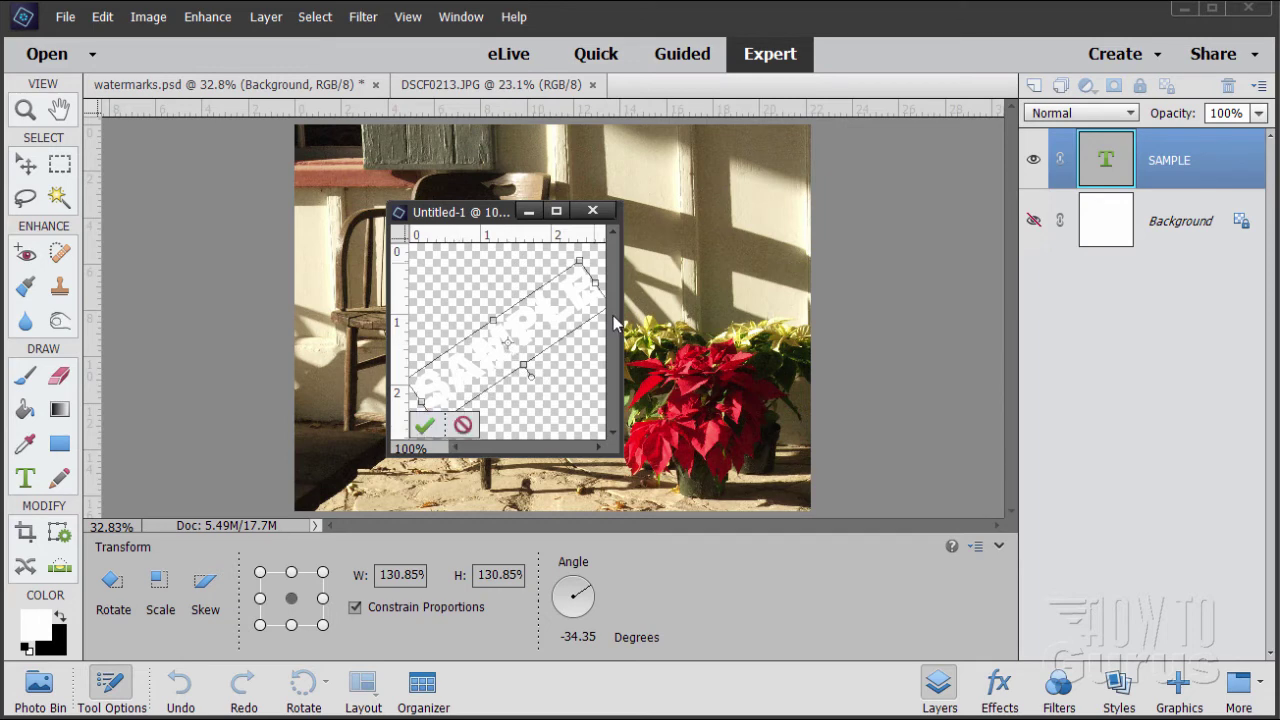
left_click(426, 427)
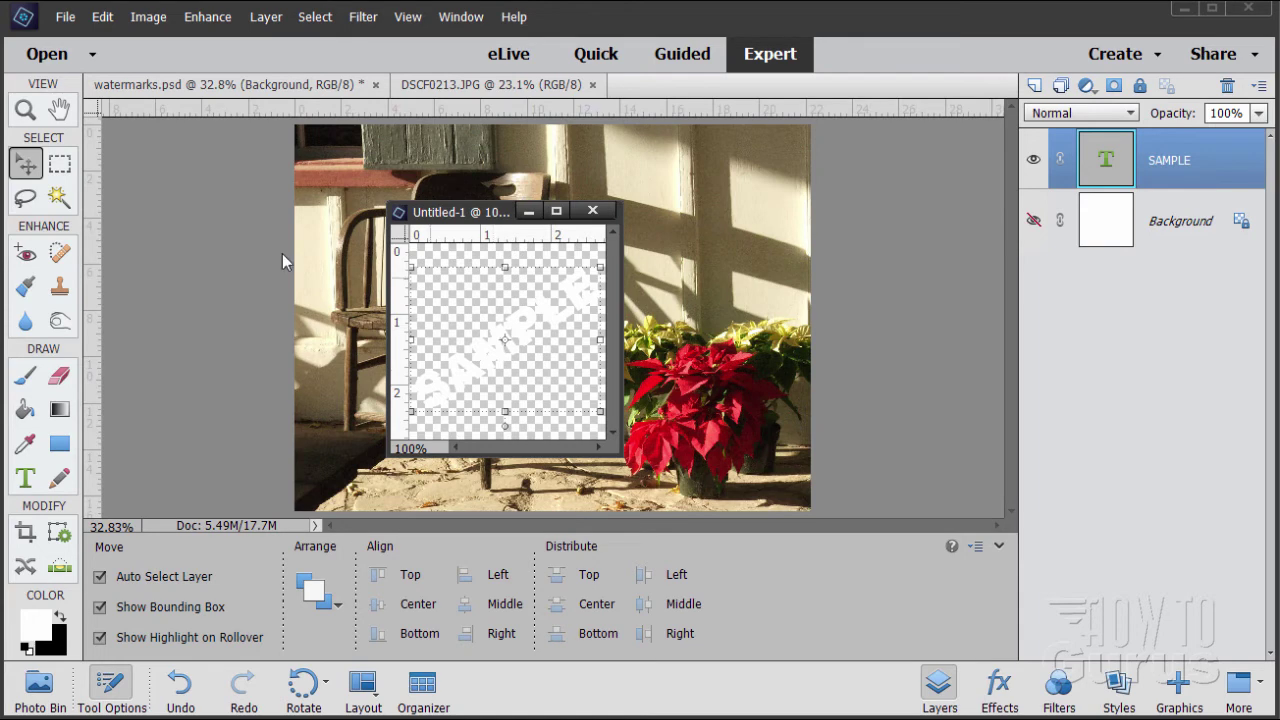
- Define the diagonal SAMPLE text as a pattern named "Sample 2"
left_click(116, 21)
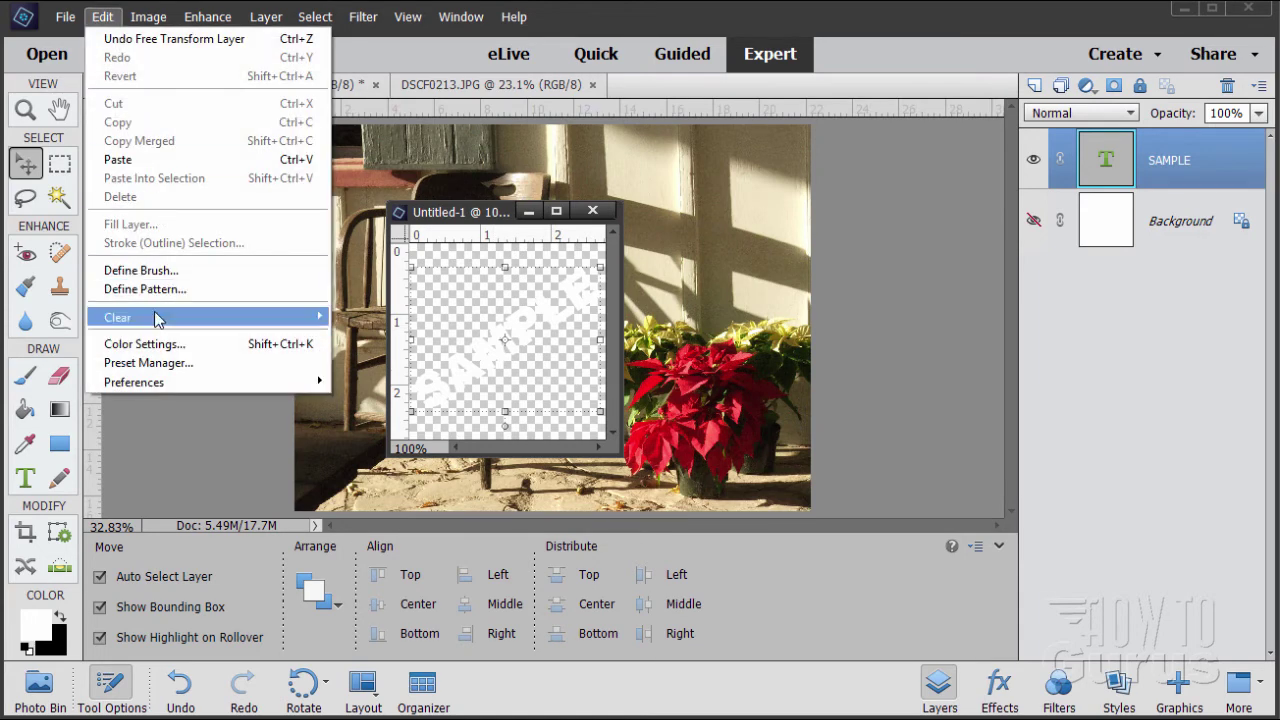
left_click(170, 289)
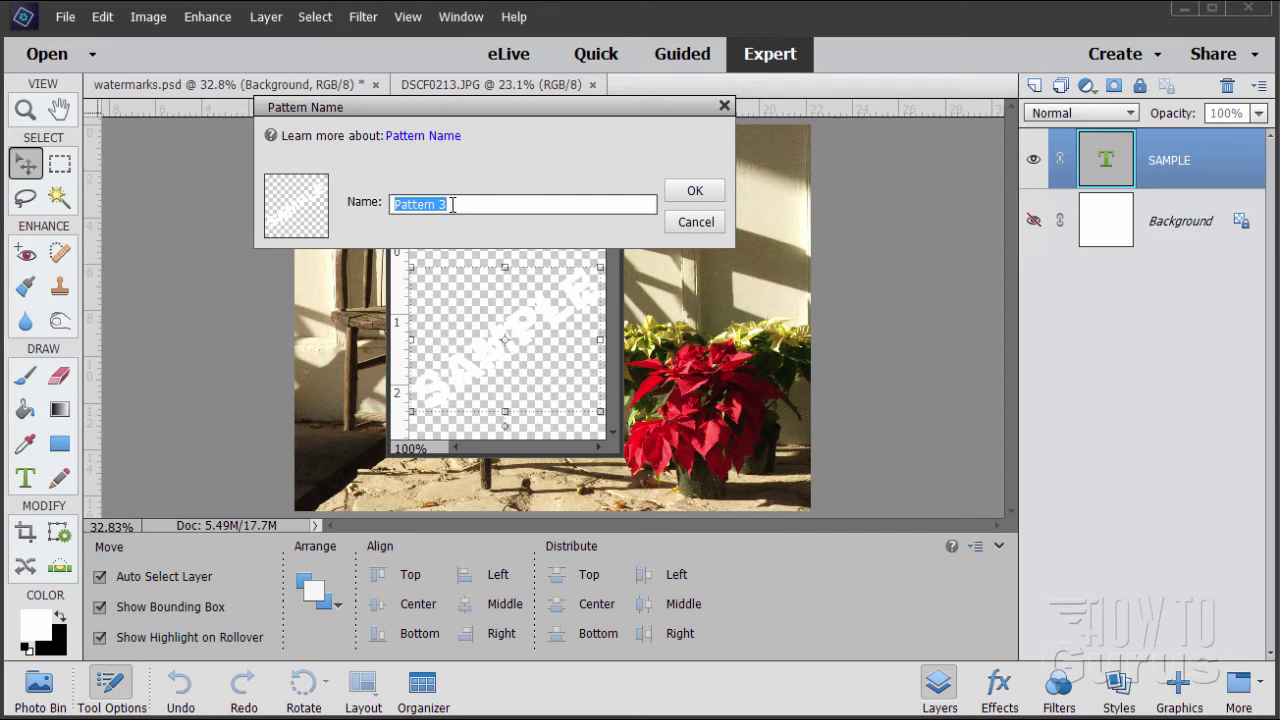
type("Sample 2")
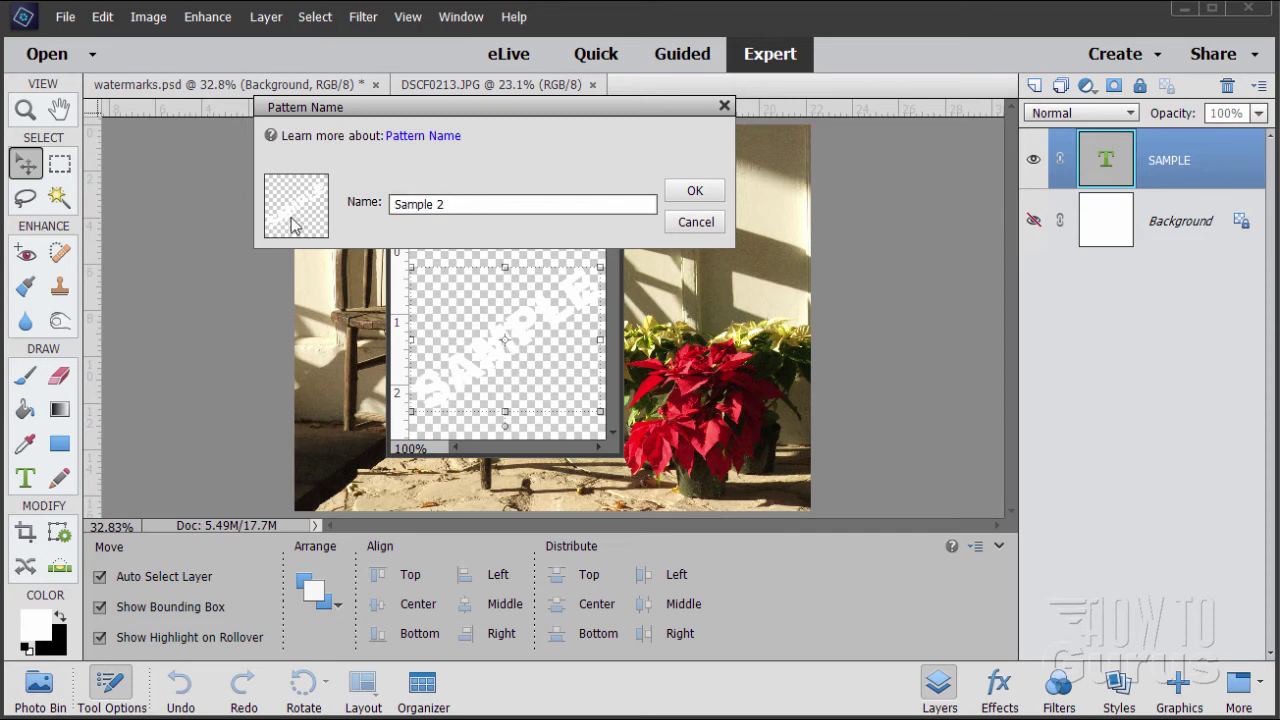
left_click(696, 193)
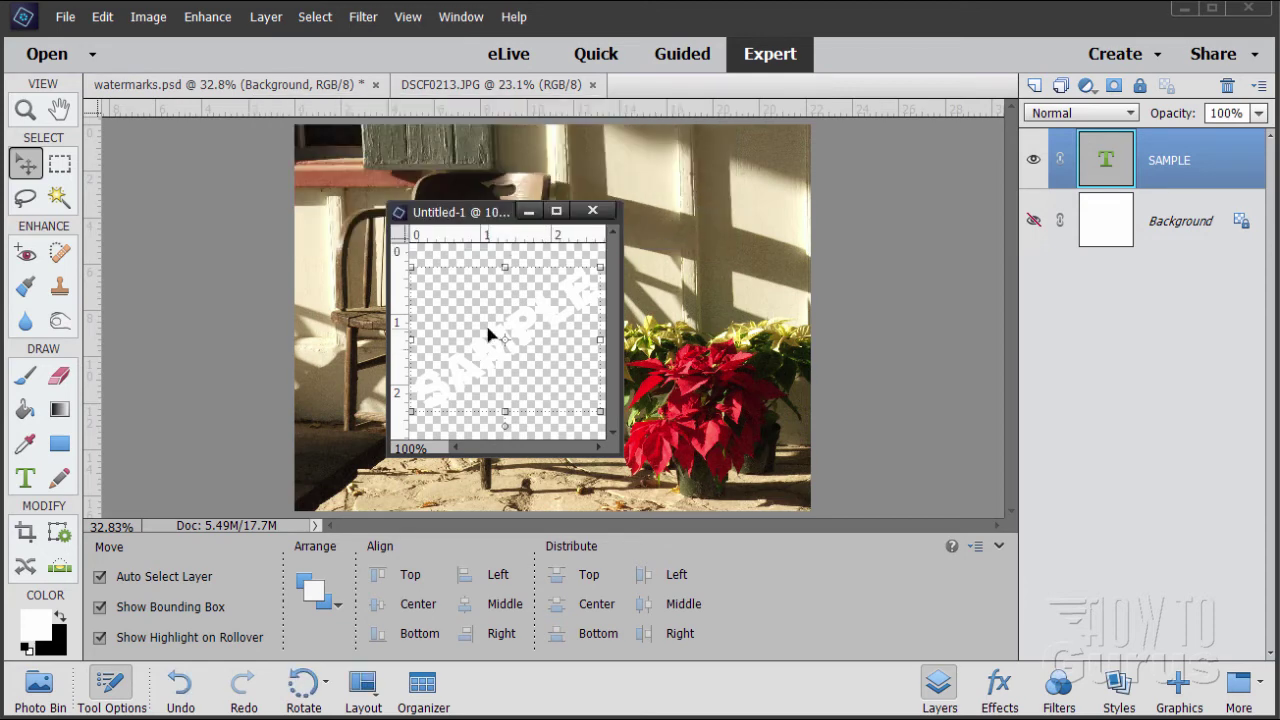
- Minimize the small document and fill a new layer above the Background of watermarks.psd with the diagonal SAMPLE pattern using the Paint Bucket
left_click(528, 211)
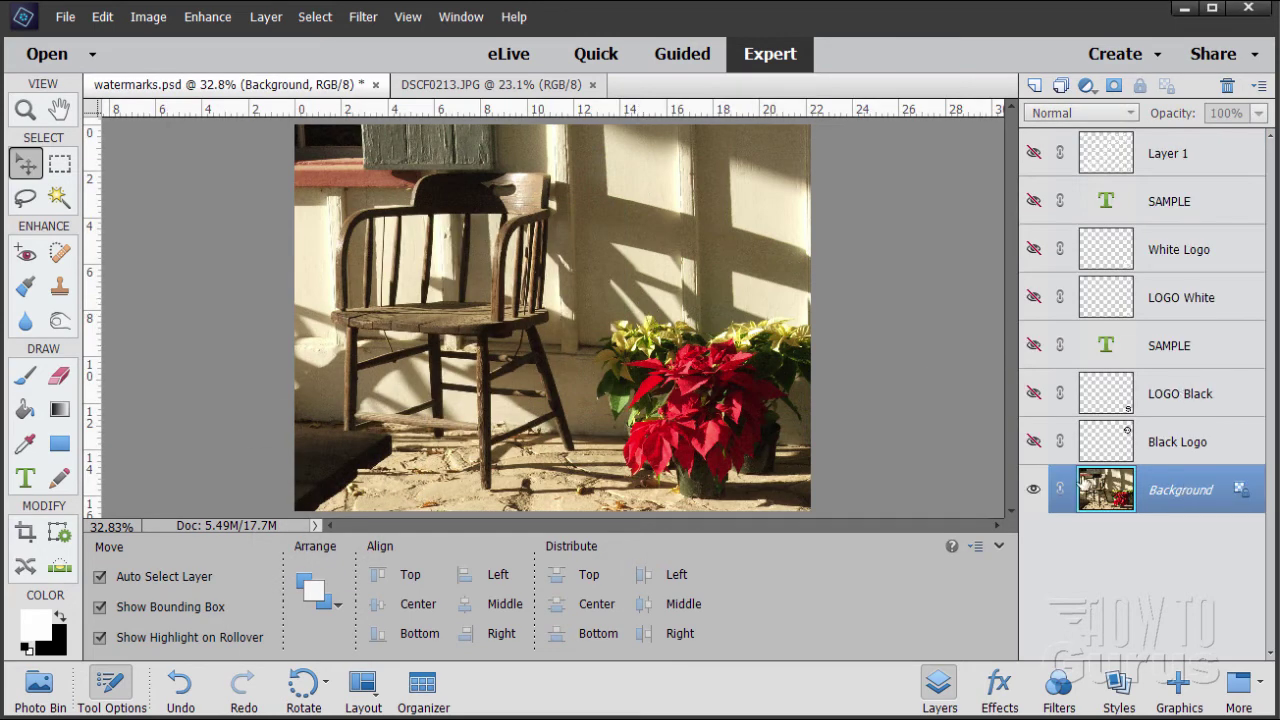
left_click(1035, 85)
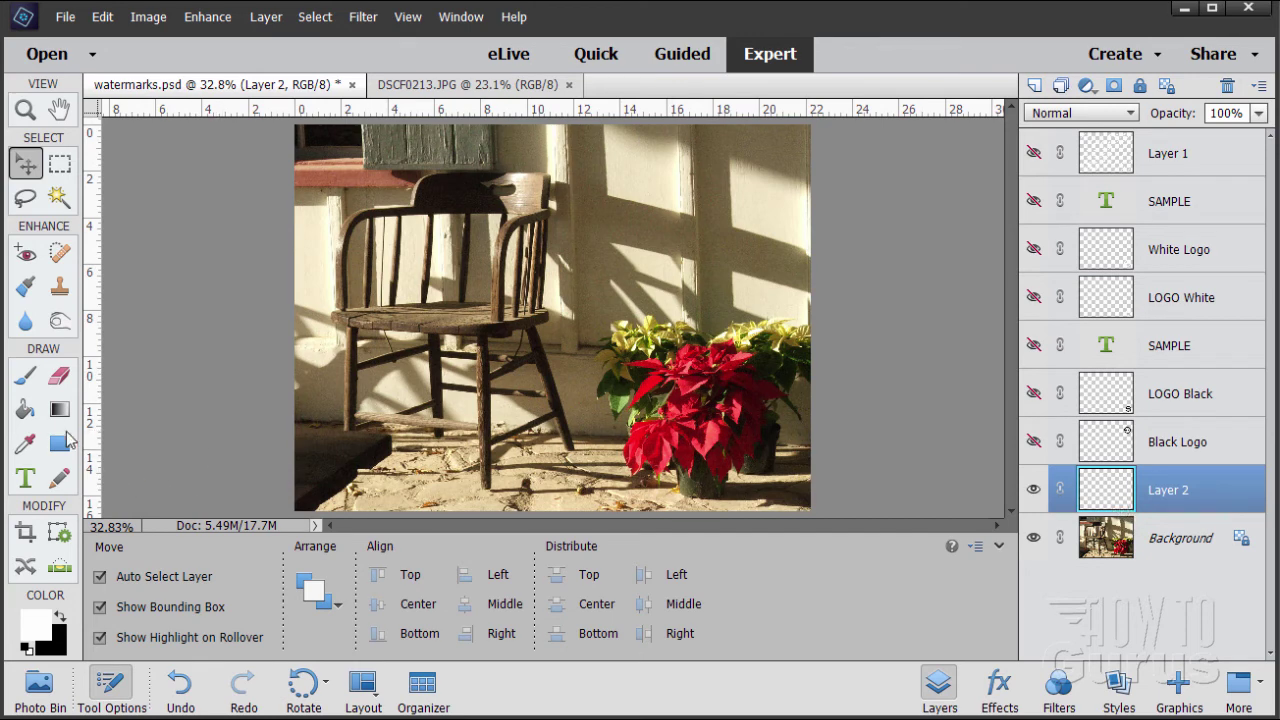
left_click(26, 410)
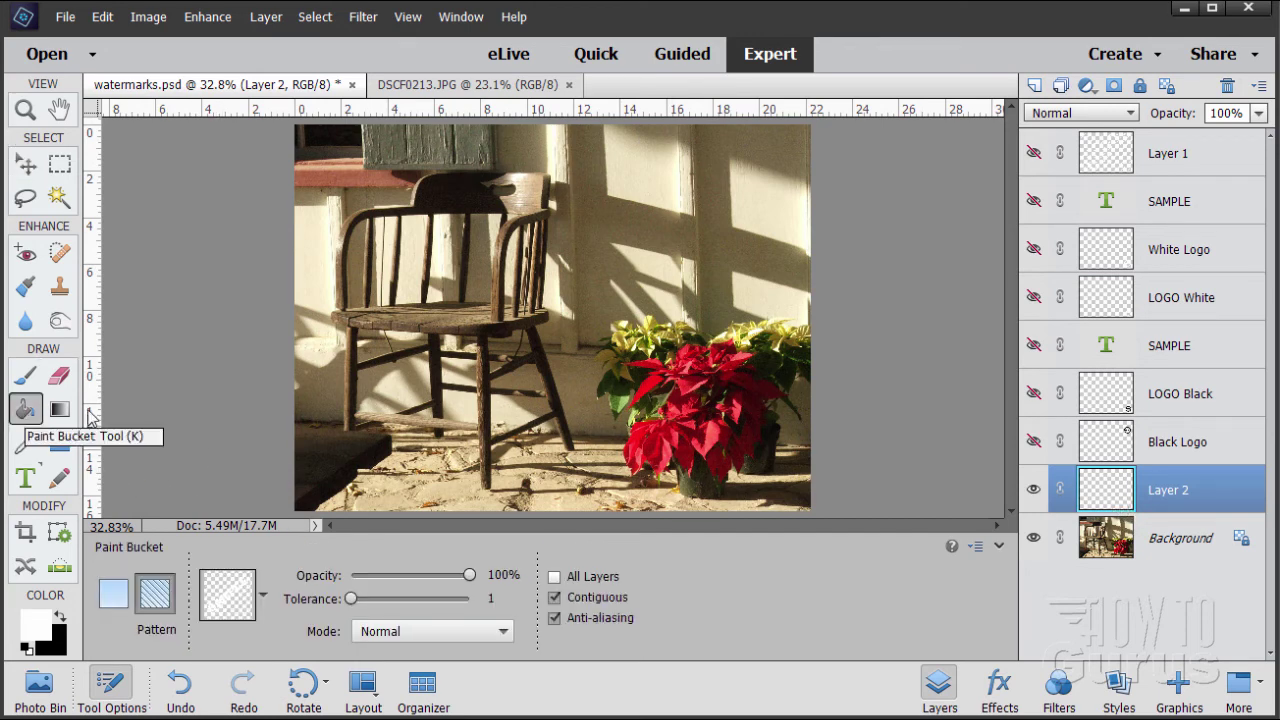
left_click(264, 598)
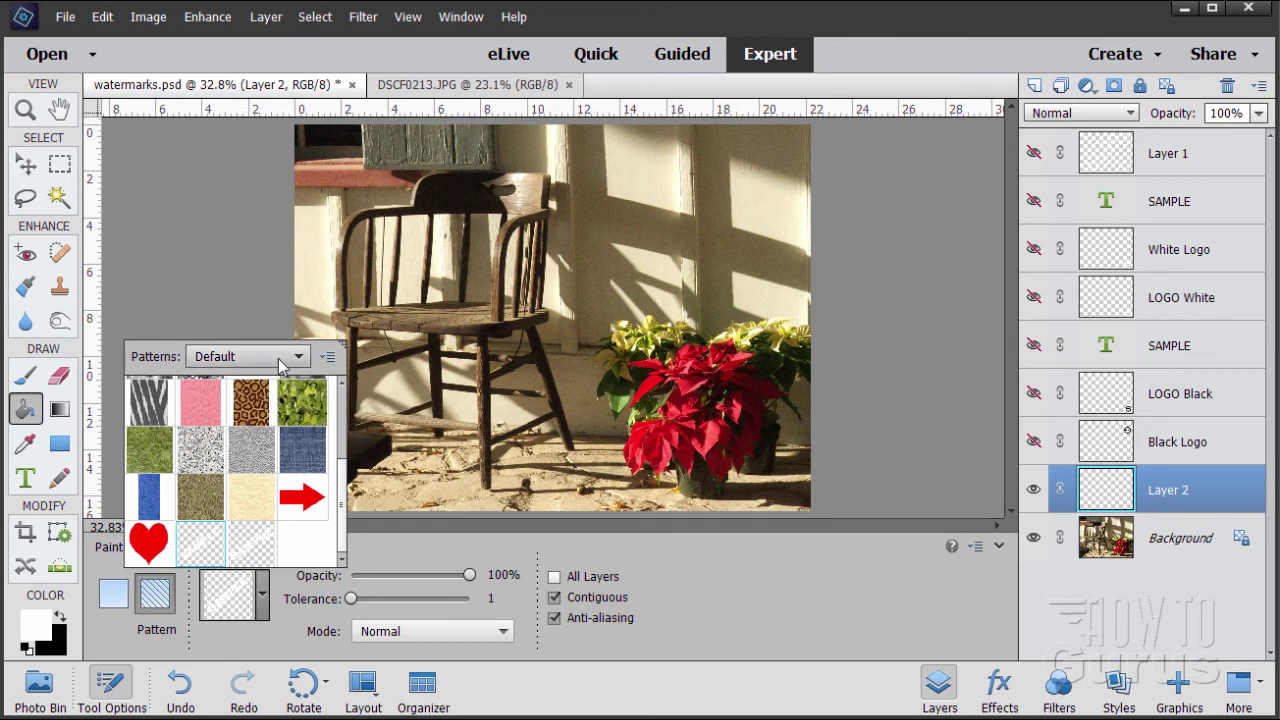
left_click(265, 612)
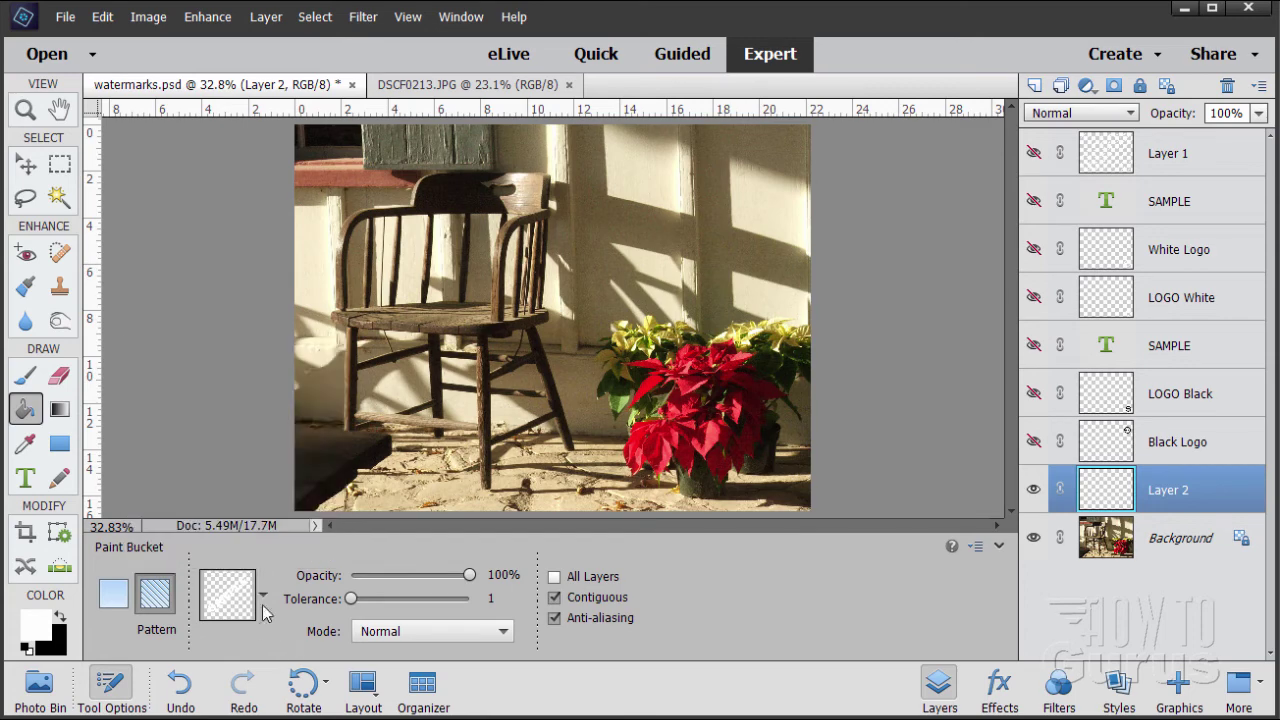
left_click(678, 264)
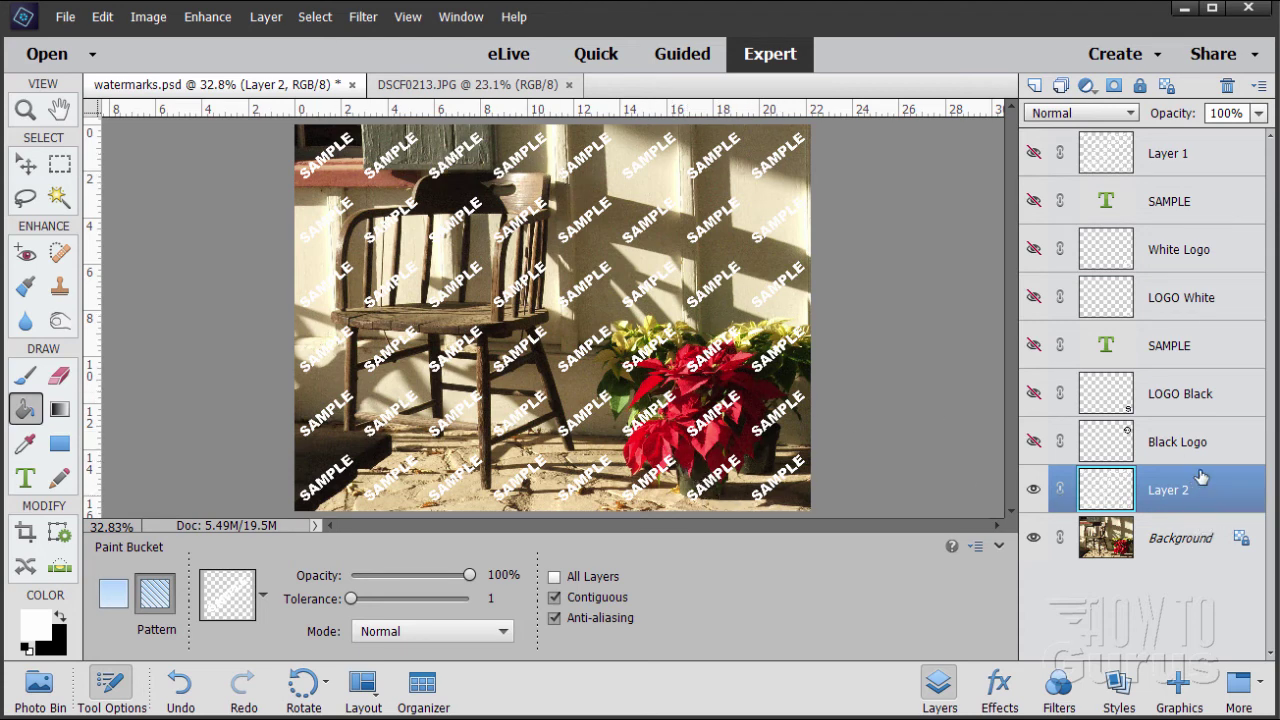
- Set the opacity of the SAMPLE pattern on Layer 2 to 50%
left_click(1258, 113)
left_click(1243, 135)
type("50")
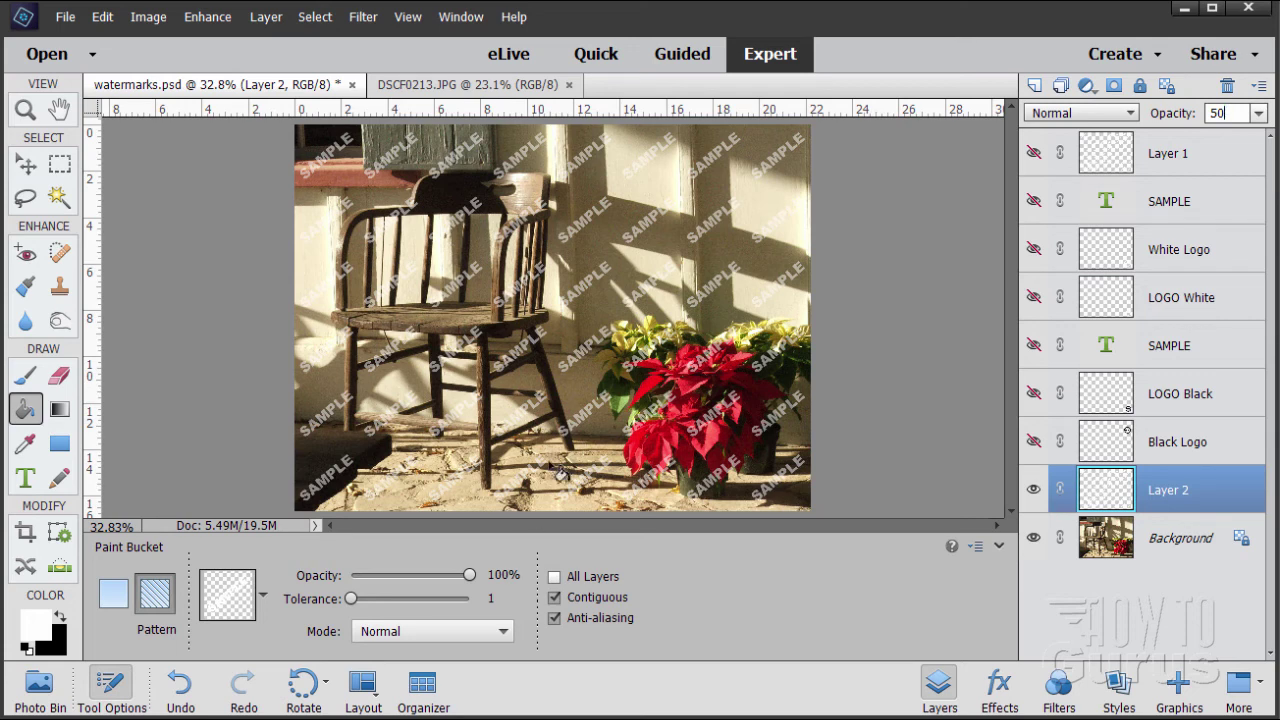
left_click(263, 596)
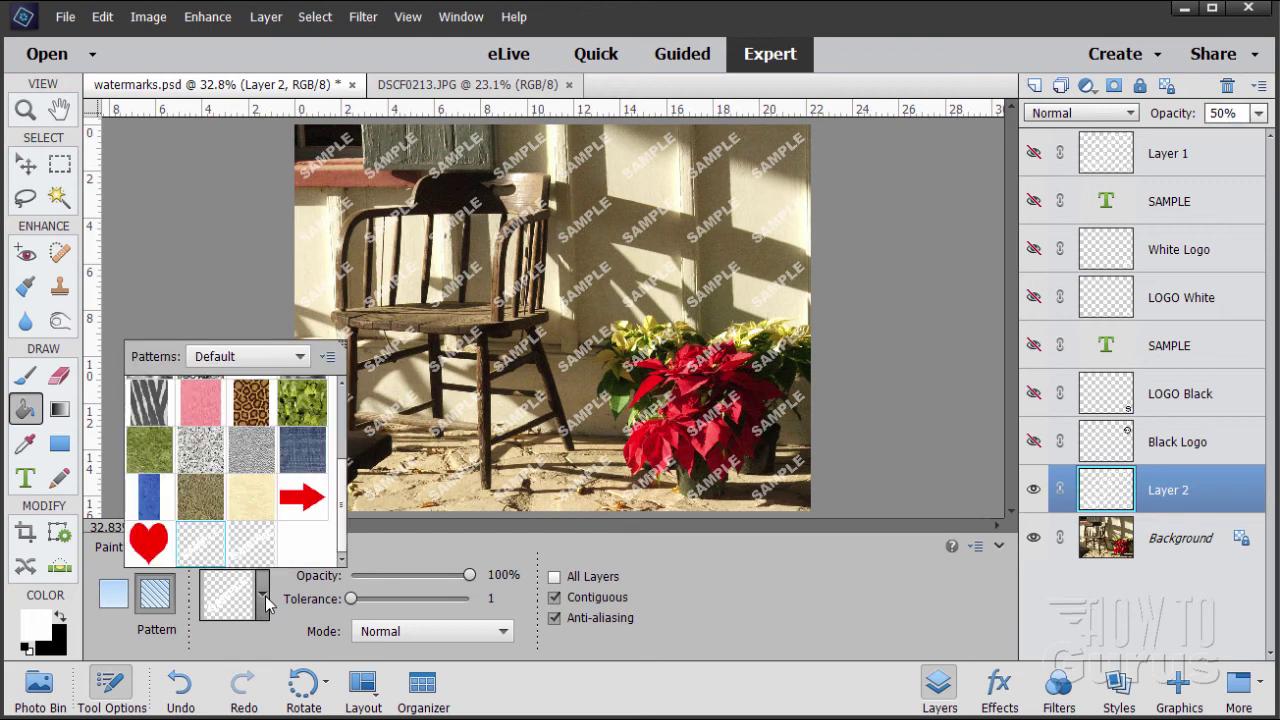
left_click(328, 358)
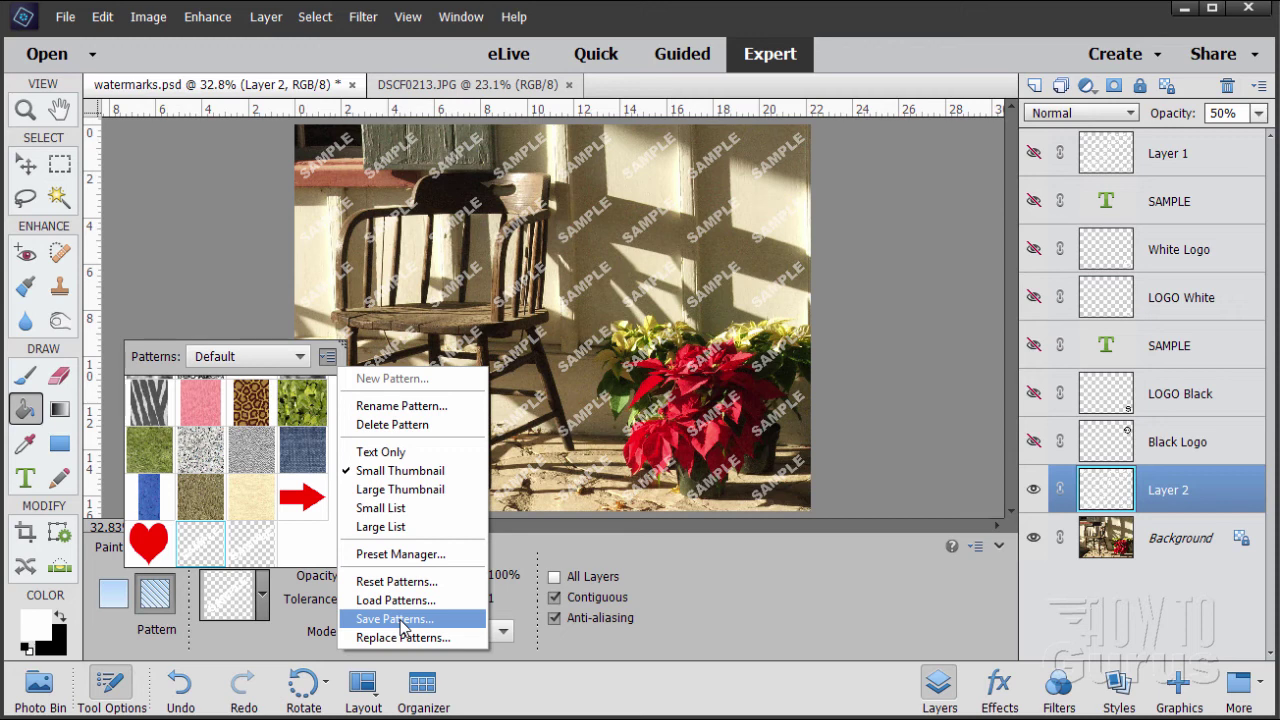
left_click(285, 650)
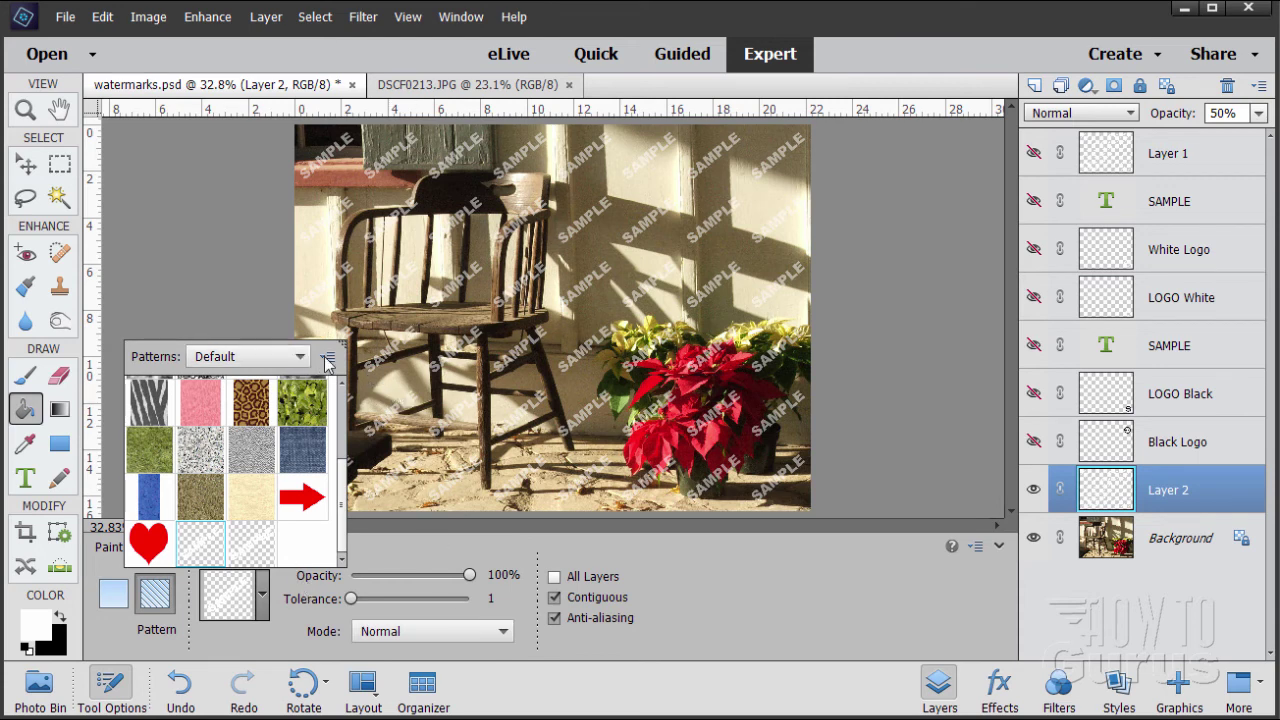
left_click(296, 648)
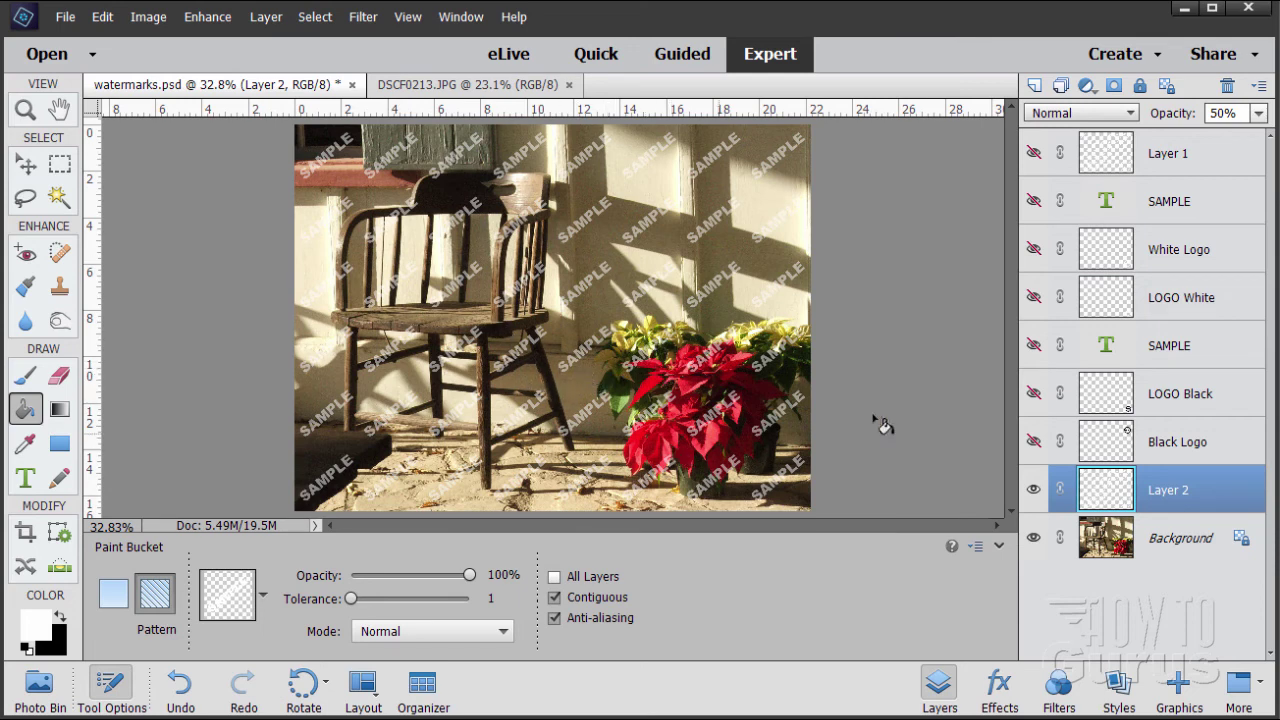
- Hide the pattern on Layer 2 and briefly preview the large SAMPLE text and the LOGO Black layer in turn
left_click(1034, 490)
left_click(1034, 345)
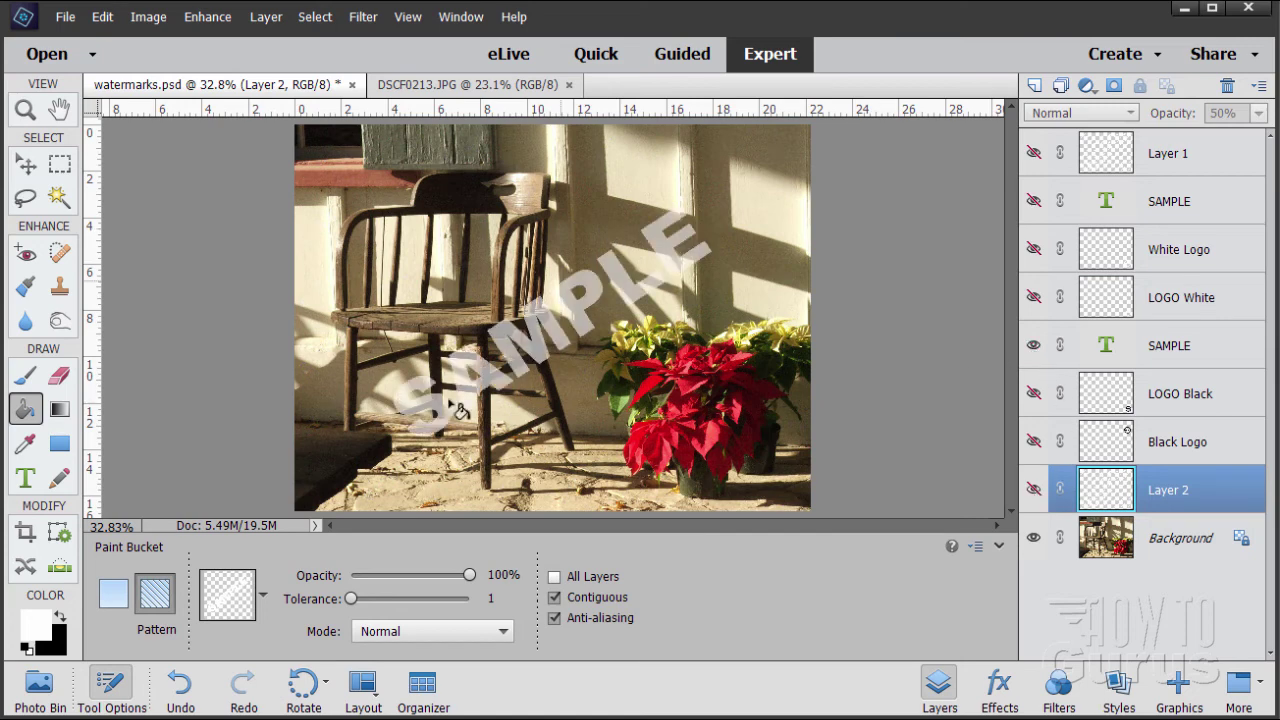
left_click(1034, 345)
left_click(1034, 394)
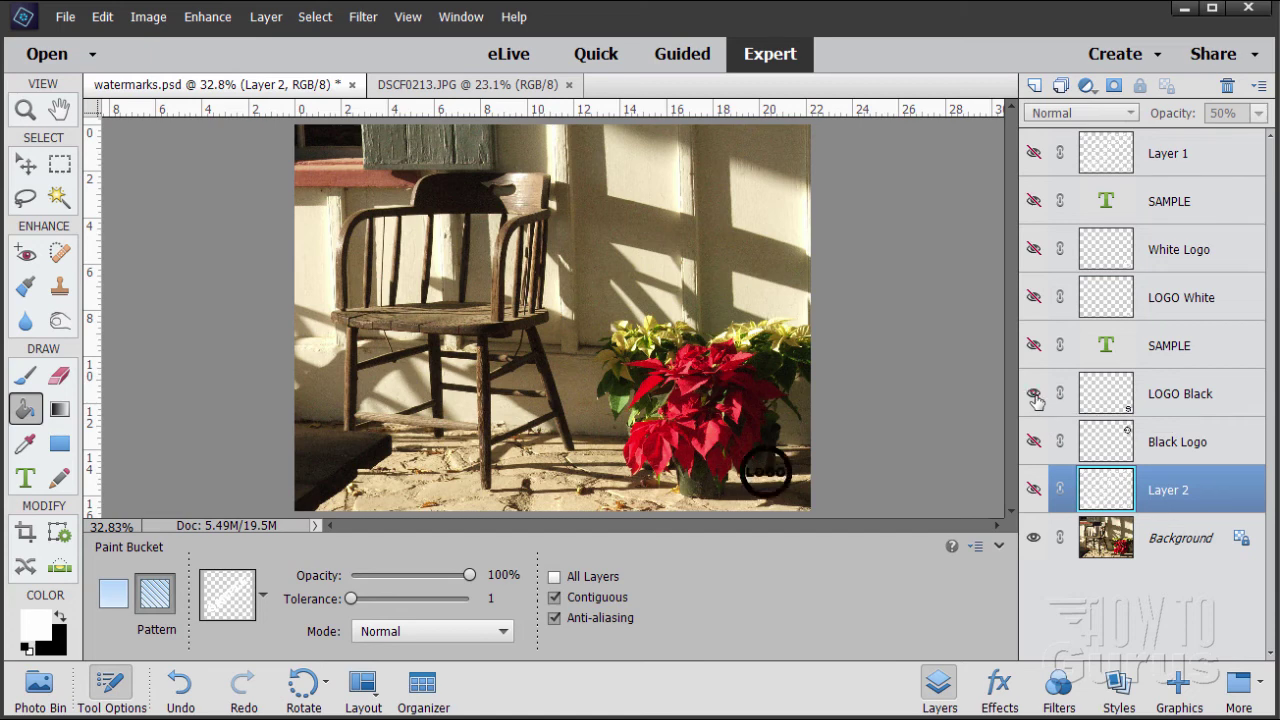
left_click(1034, 394)
- Show the LOGO White layer and set its opacity to 50%
left_click(1034, 297)
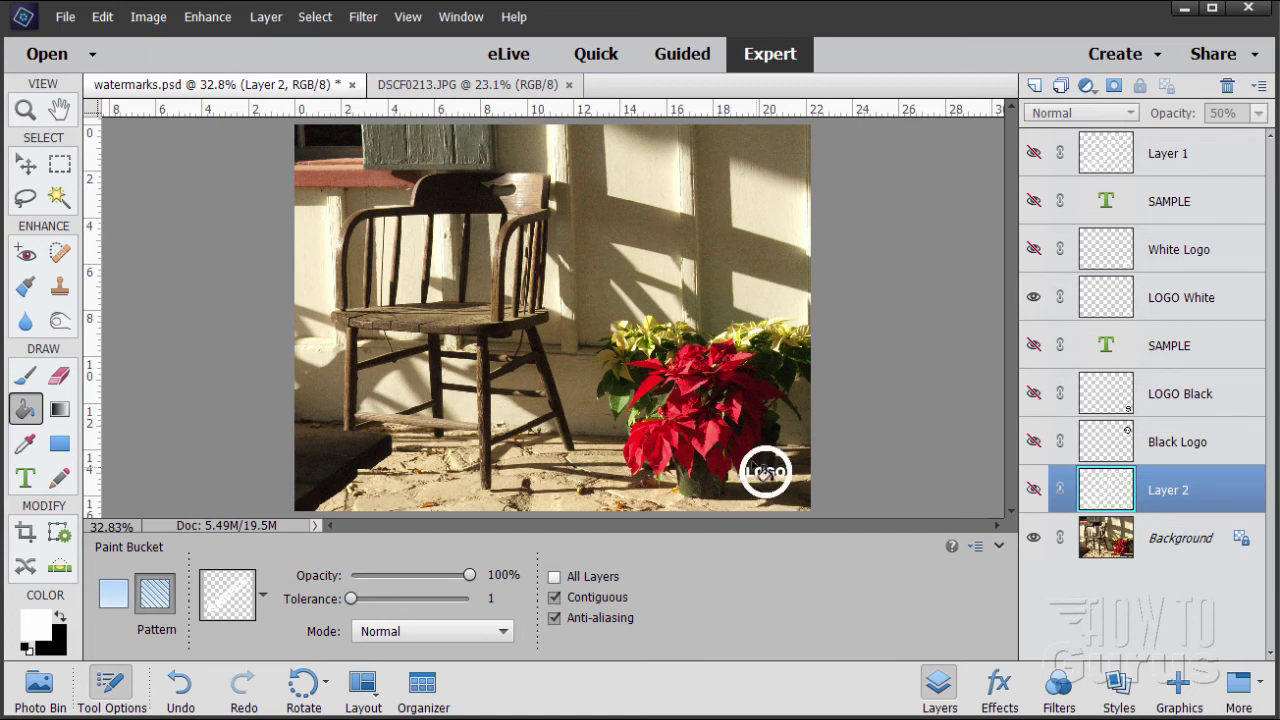
left_click(1145, 298)
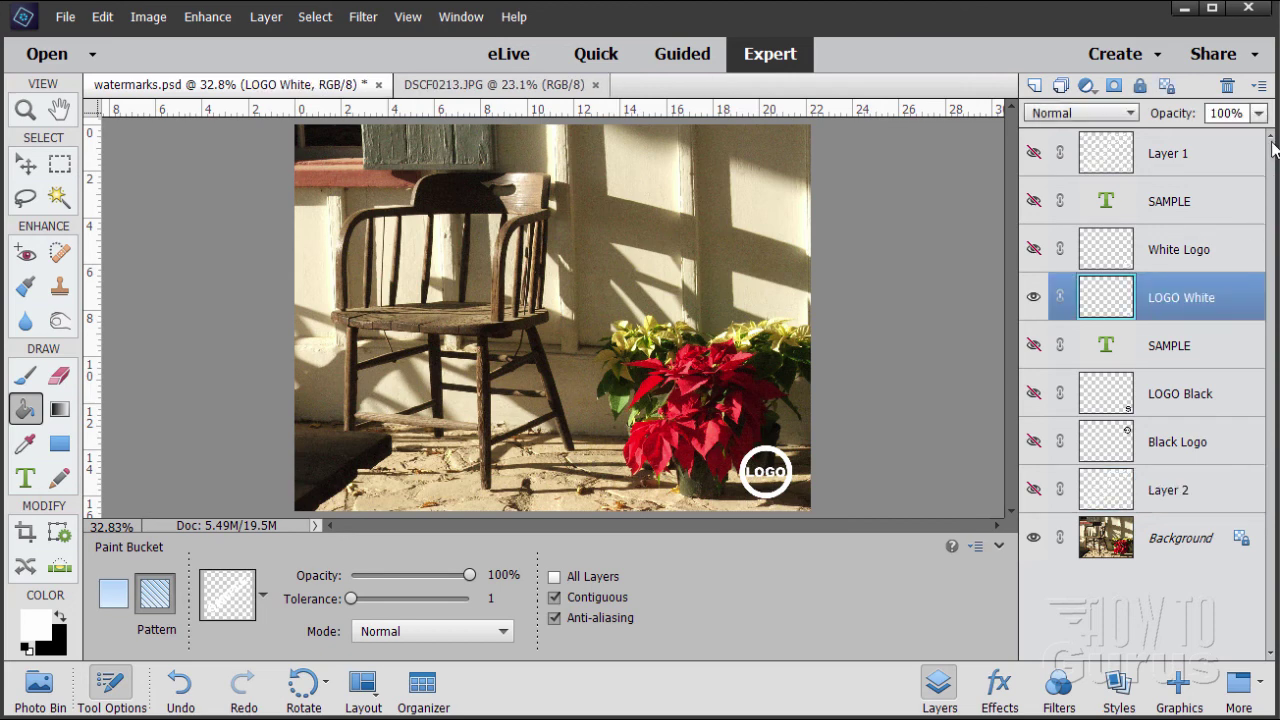
double_click(1218, 113)
type("50")
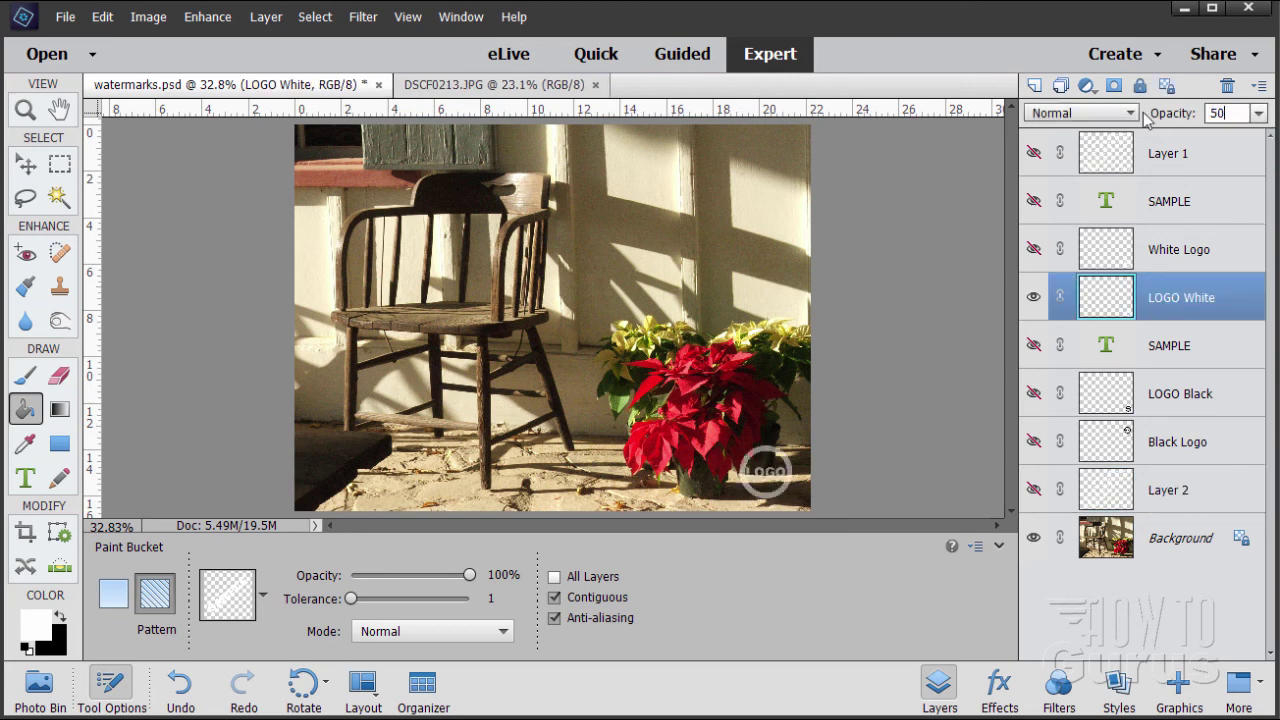
left_click(1230, 218)
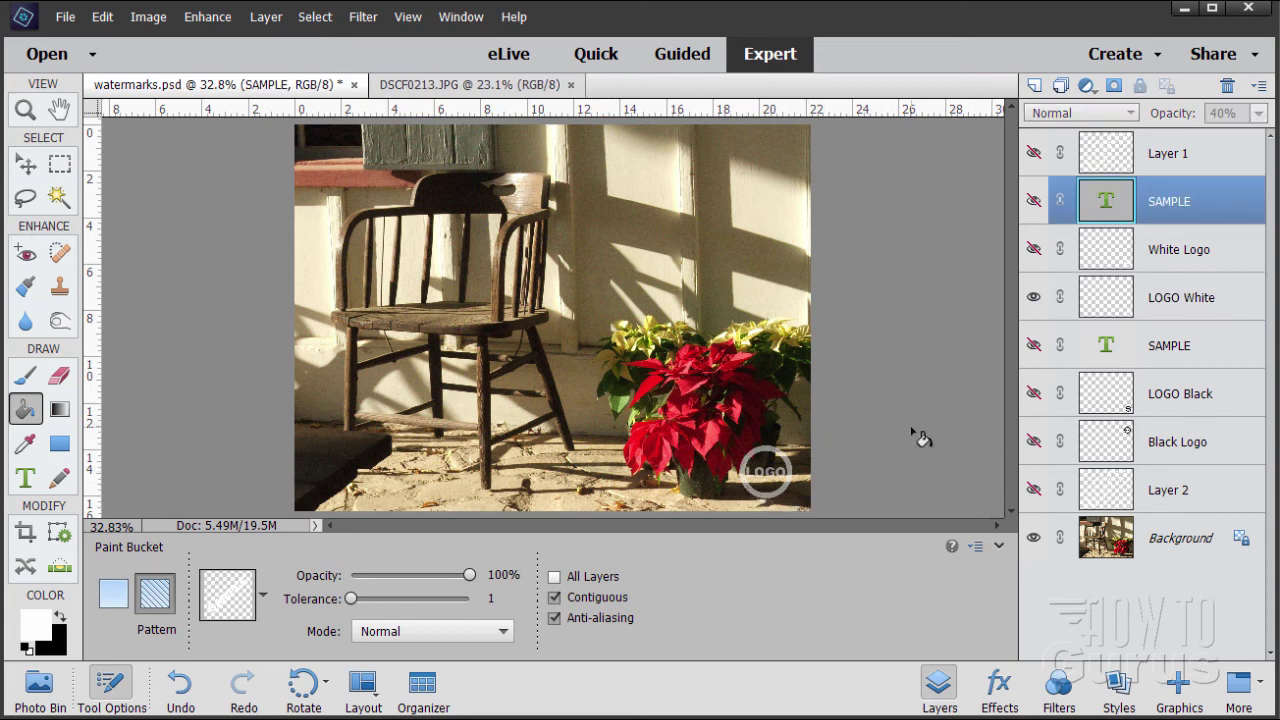
- Stamp a white logo on the wall above the poinsettias with the 164 px LOGO watermark brush, on a new layer above SAMPLE
left_click(35, 385)
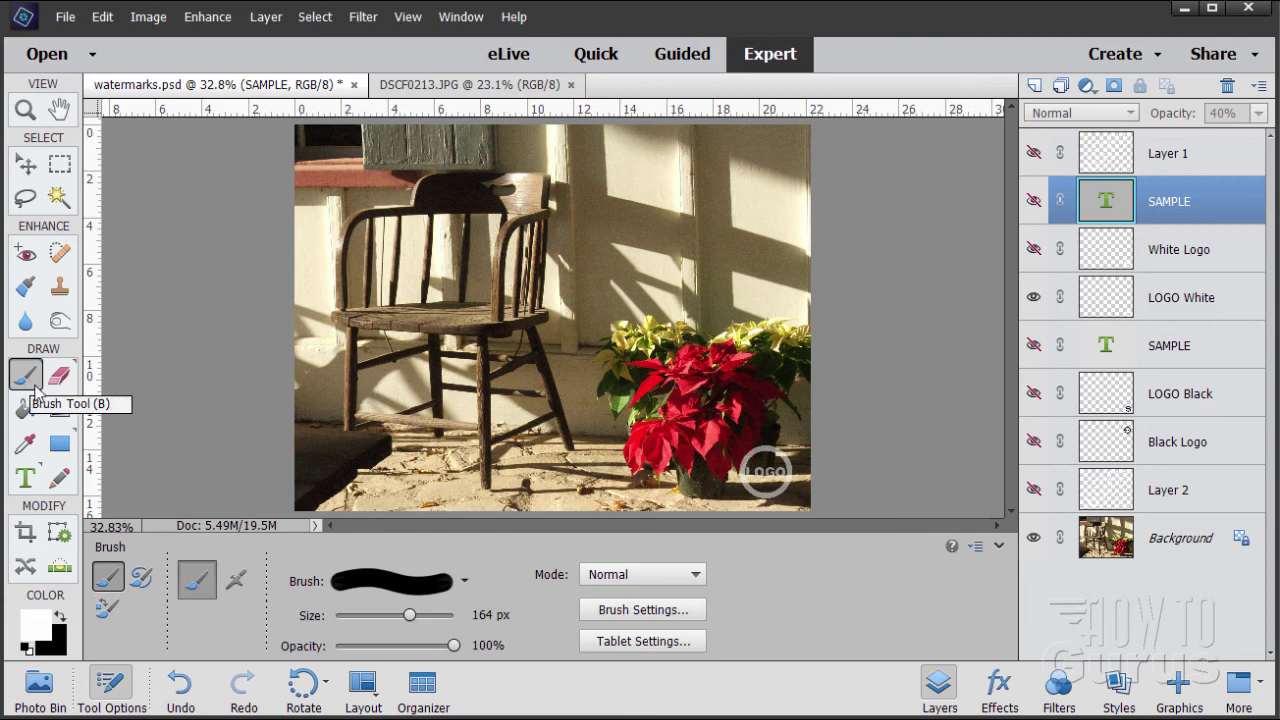
left_click(464, 580)
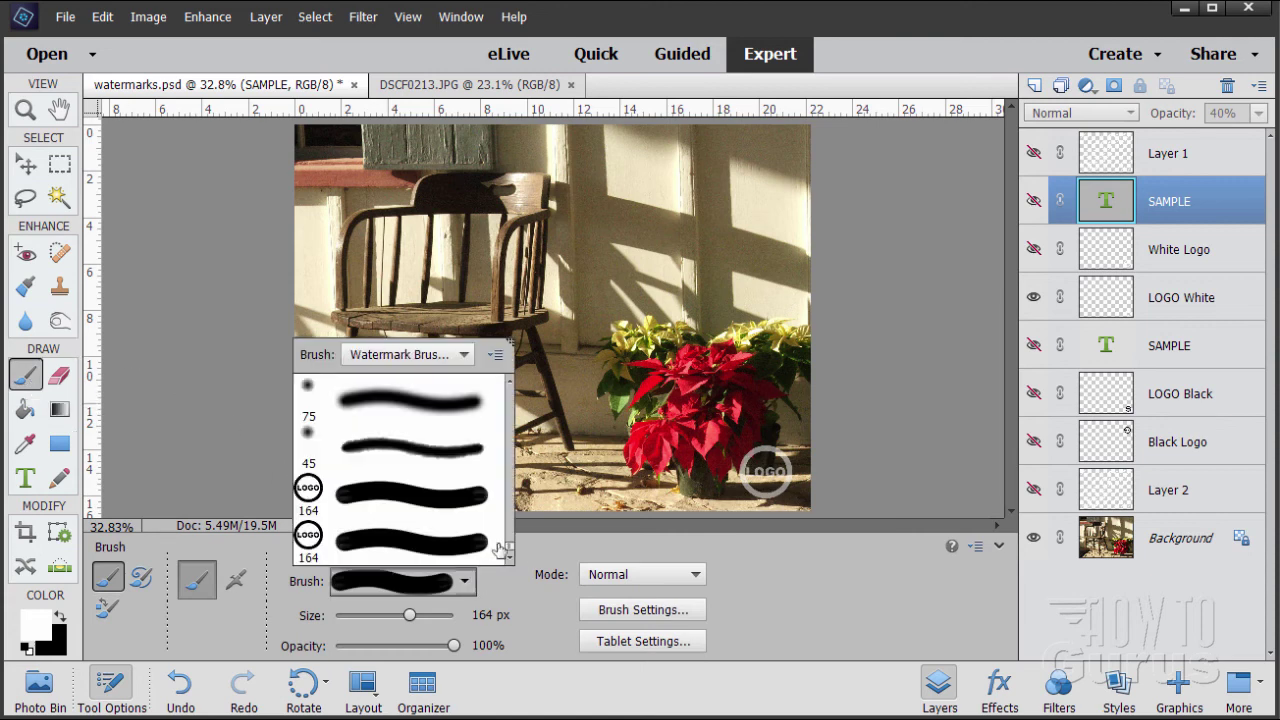
left_click(386, 500)
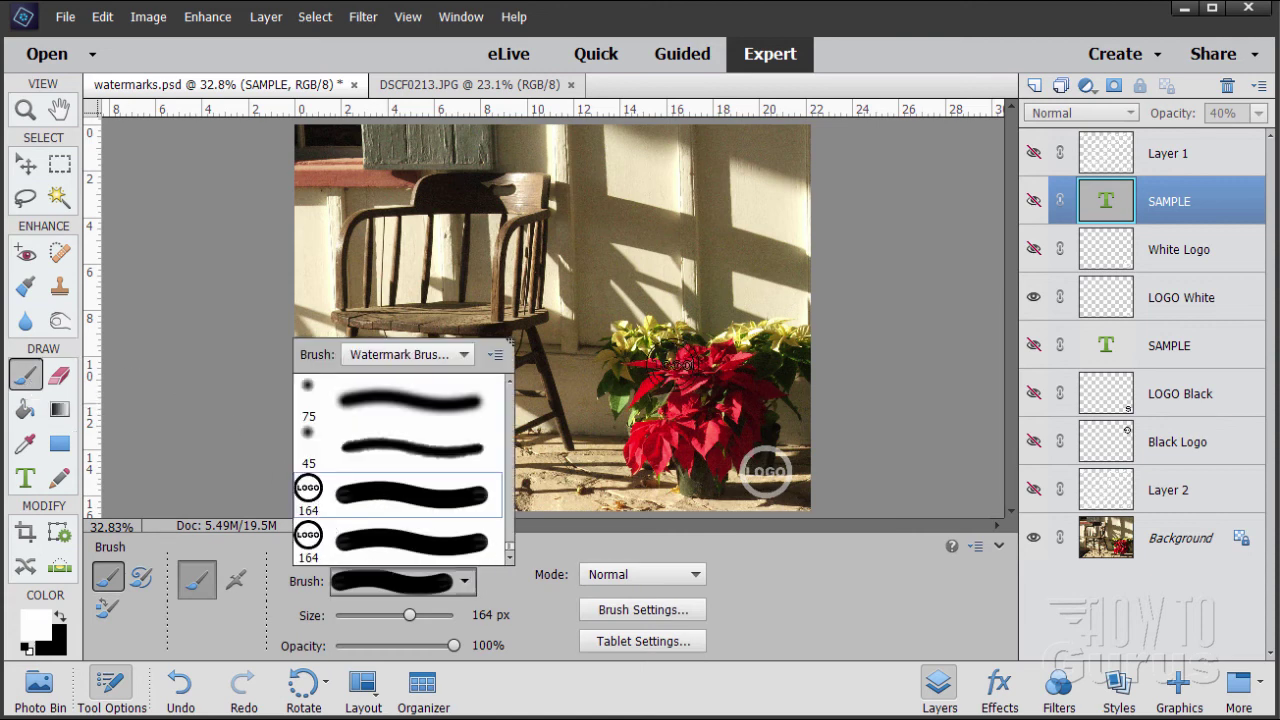
left_click(630, 190)
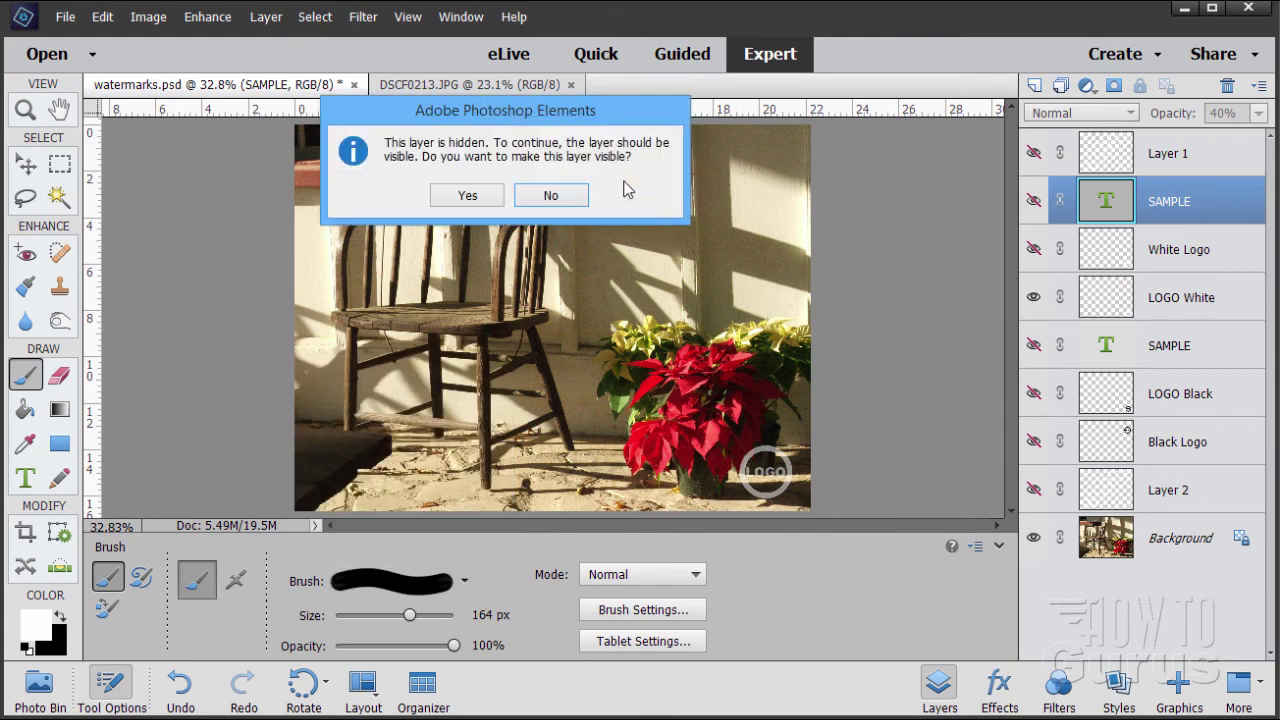
left_click(551, 196)
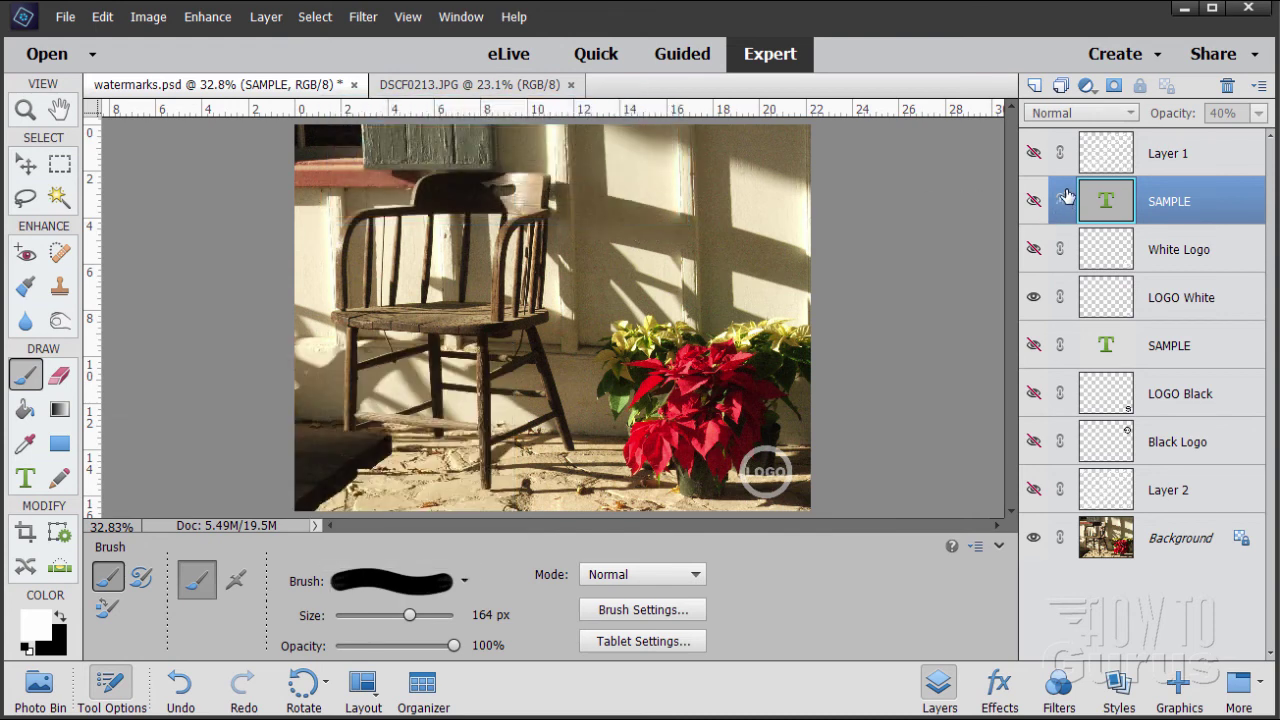
left_click(1036, 86)
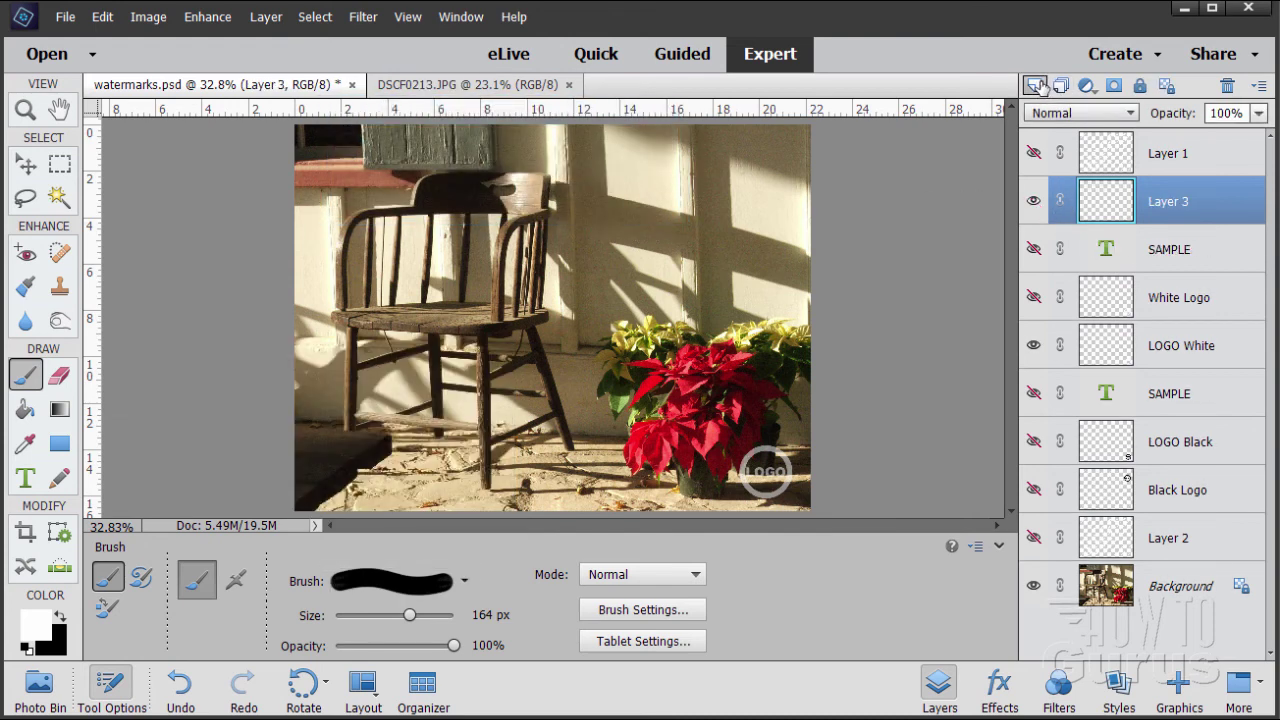
left_click(642, 174)
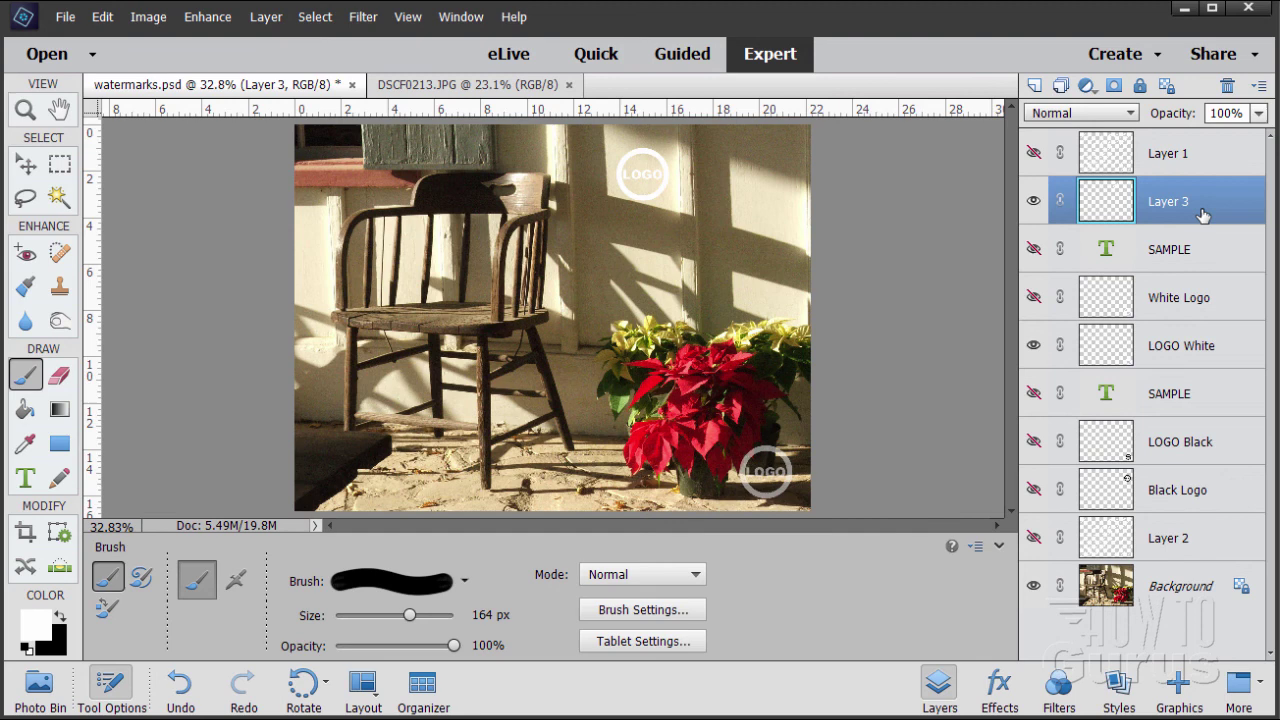
- Check the stamped logo on Layer 3 by hiding and reshowing it, and activate the Move tool to display its bounding box
left_click(1033, 201)
left_click(1033, 201)
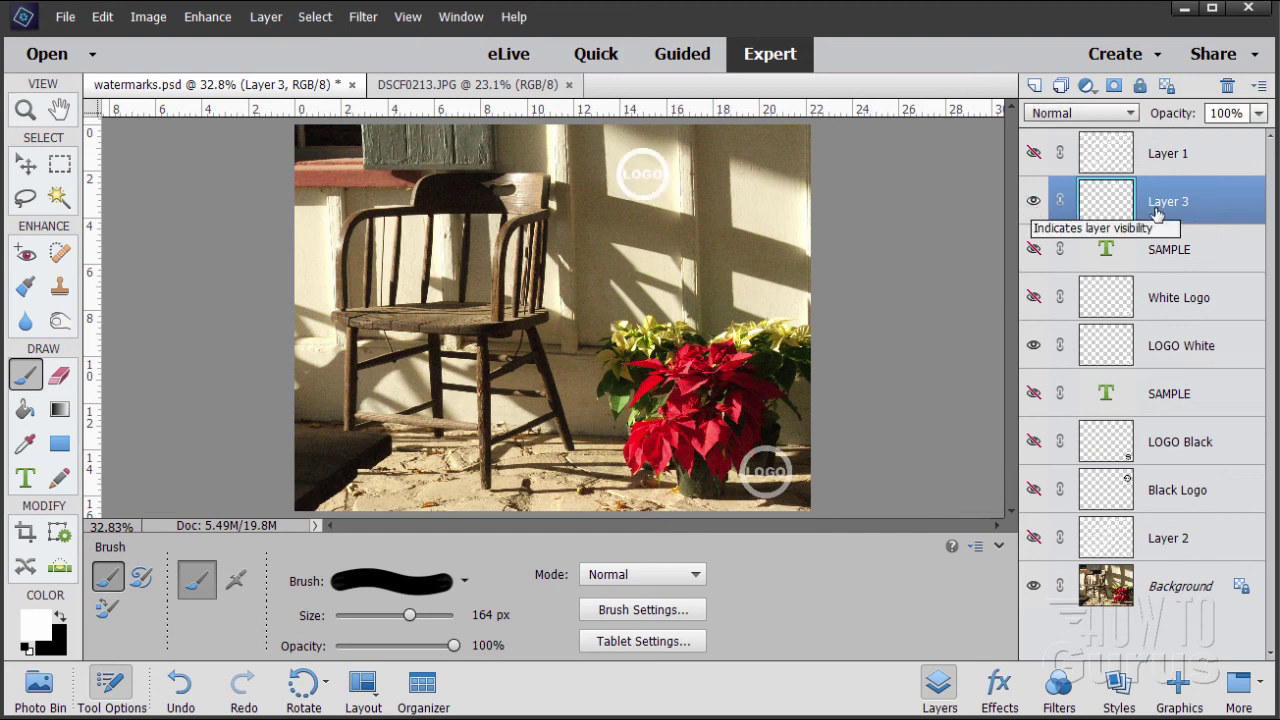
left_click(32, 170)
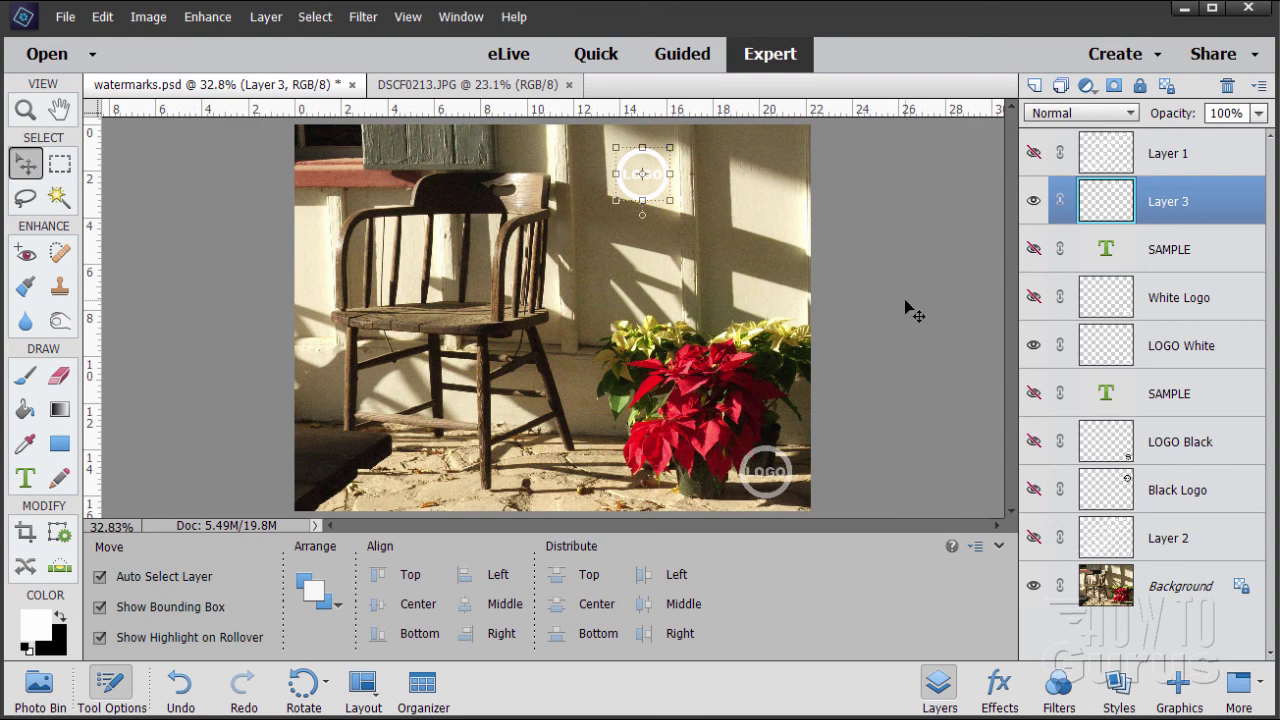